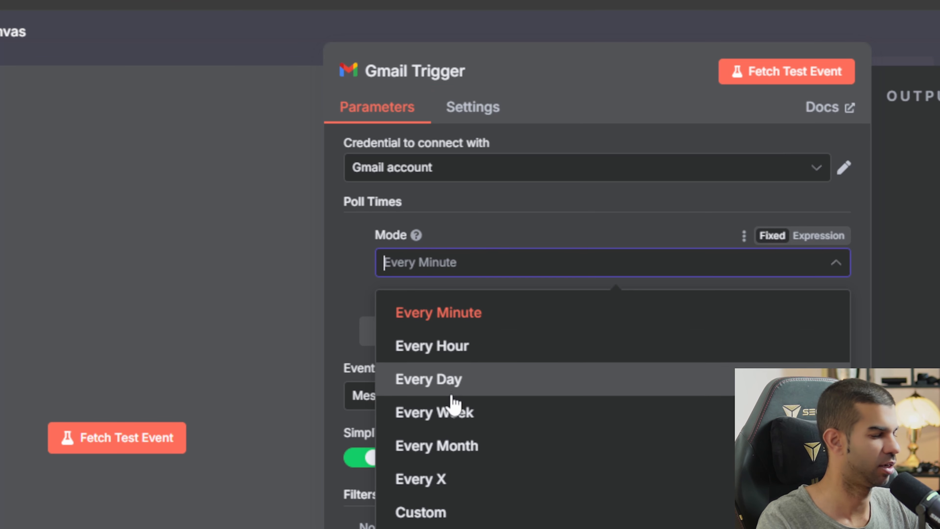
# Step: Set the Gmail Trigger's poll mode to Every Minute, fetch a test event, and return to the canvas
pyautogui.click(466, 312)
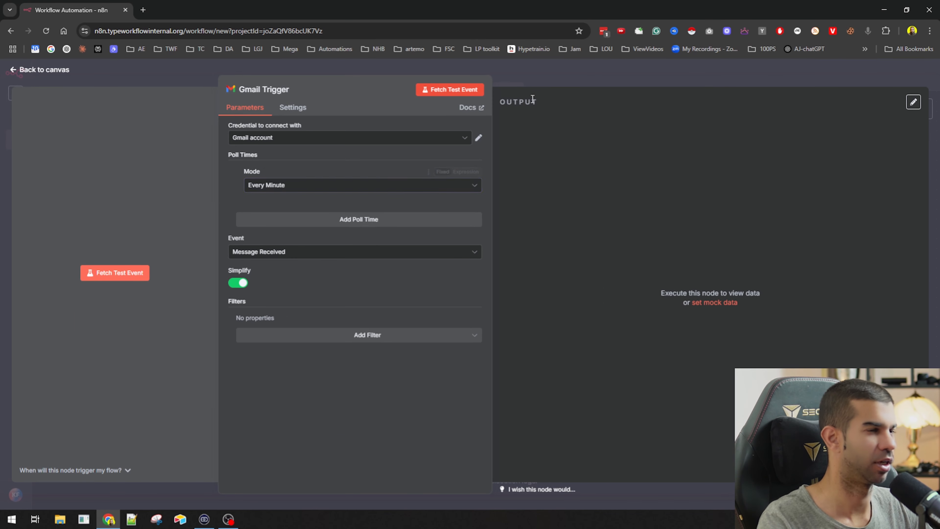
pyautogui.click(796, 71)
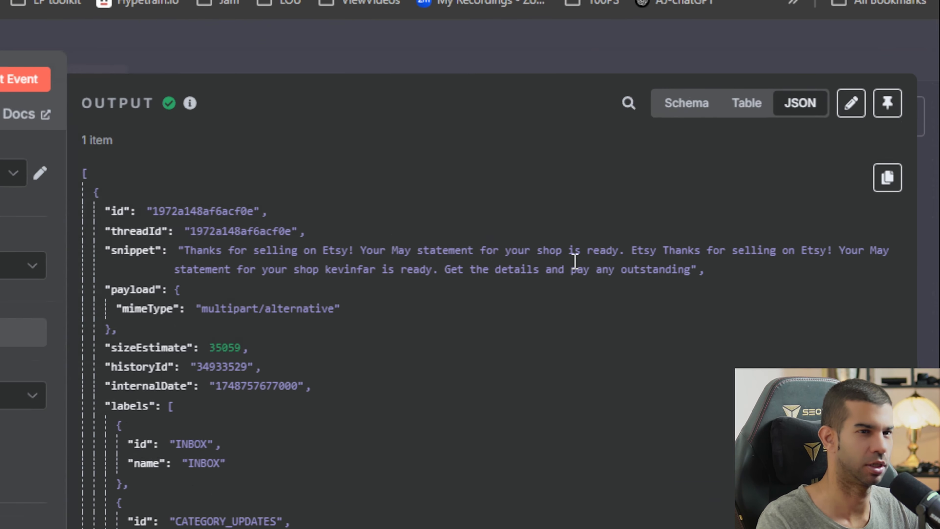
pyautogui.moveTo(511, 178); pyautogui.dragTo(809, 187)
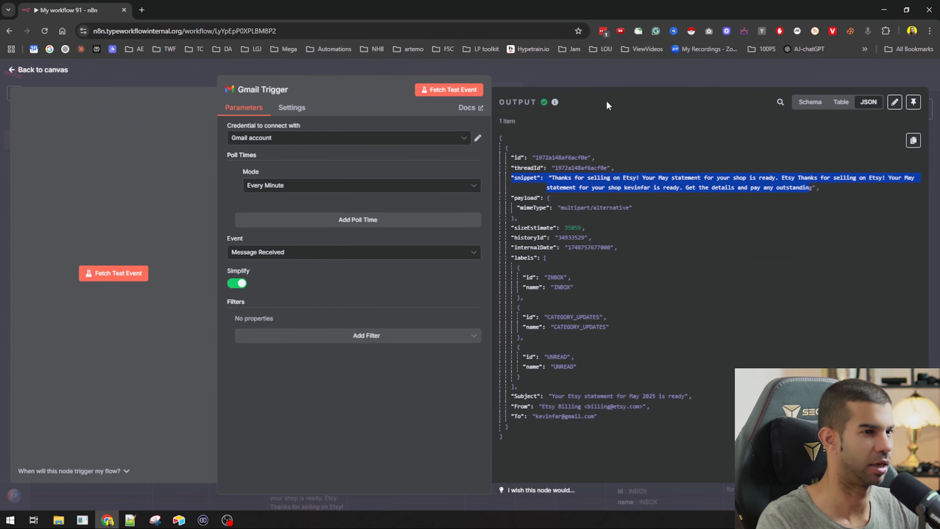
pyautogui.click(353, 69)
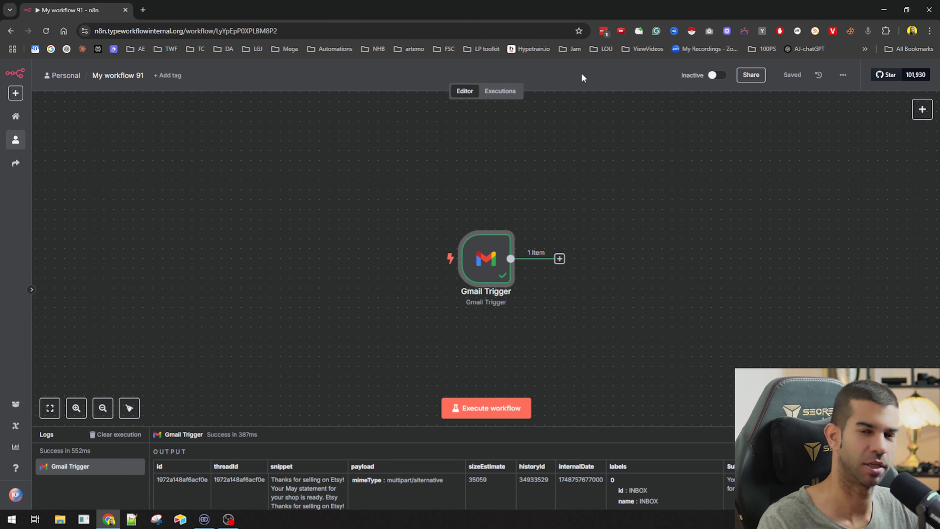
# Step: Move the Gmail Trigger aside on the canvas and connect an OpenAI node with the Message a model action after it
pyautogui.moveTo(481, 256); pyautogui.dragTo(276, 256)
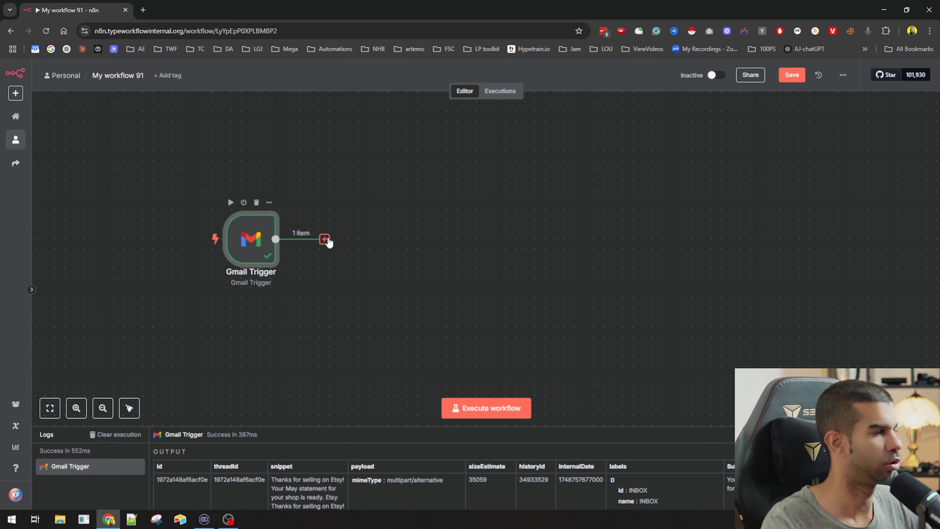
pyautogui.click(324, 239)
pyautogui.write('openai')
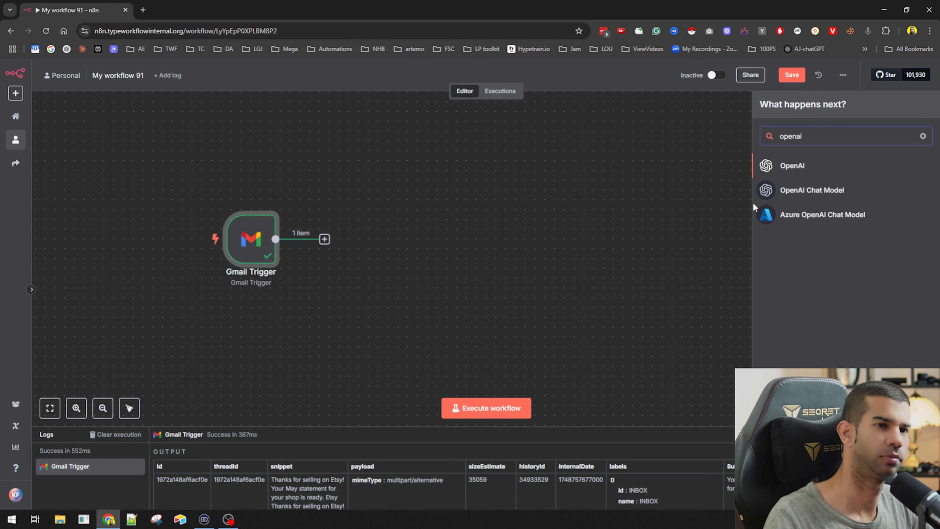
pyautogui.click(816, 169)
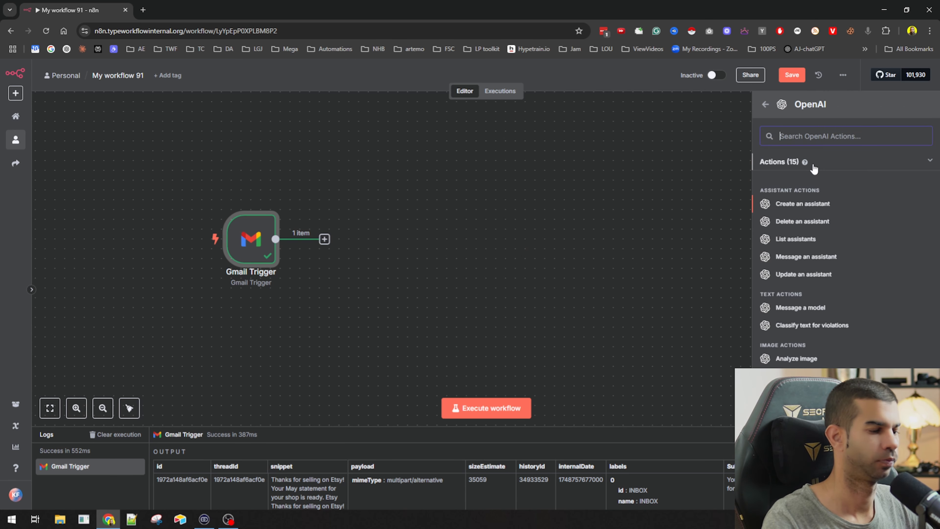
pyautogui.click(811, 310)
# Step: Choose GPT-4.1 as the model for the OpenAI node
pyautogui.click(394, 240)
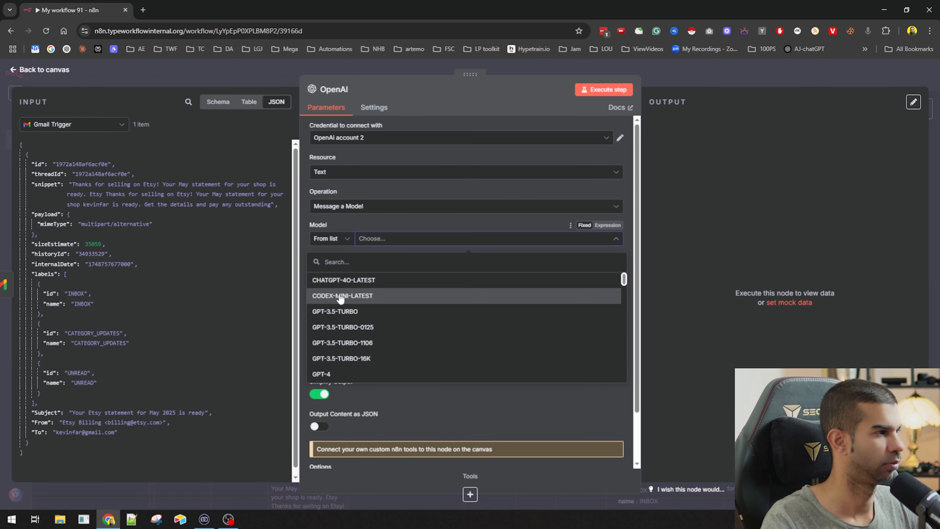
pyautogui.scroll(-5, 368, 318)
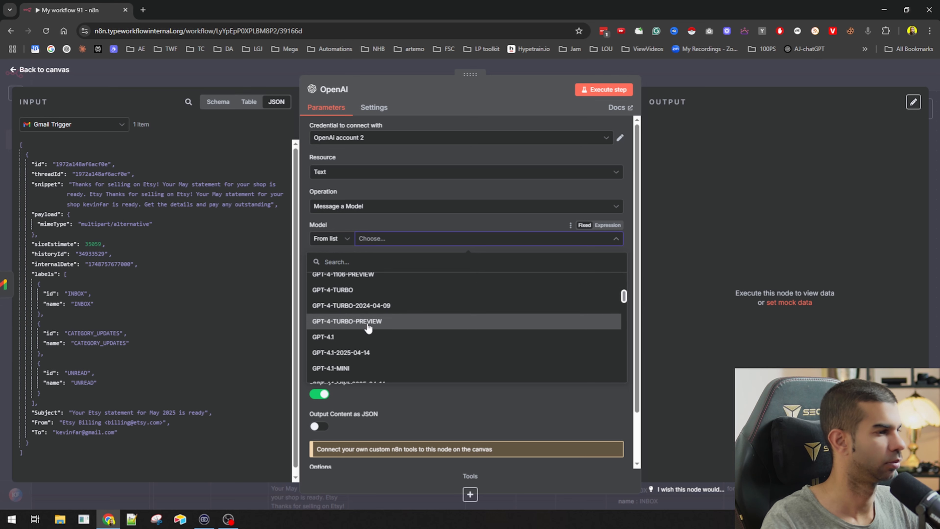
pyautogui.click(367, 337)
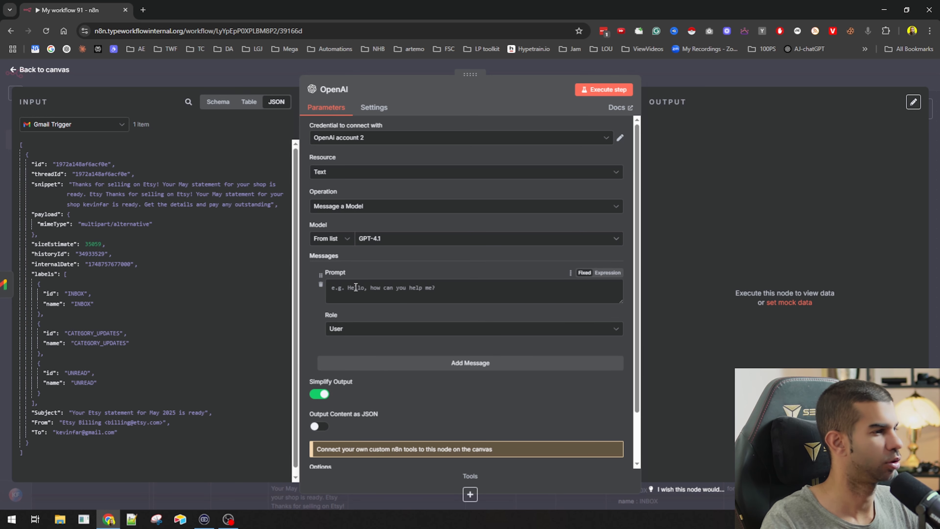
# Step: Enter the System-role prompt "You are a helpful email classifier that decides whether an email is a client email, promotional stuff, an invoice, or a personal message."
pyautogui.click(365, 329)
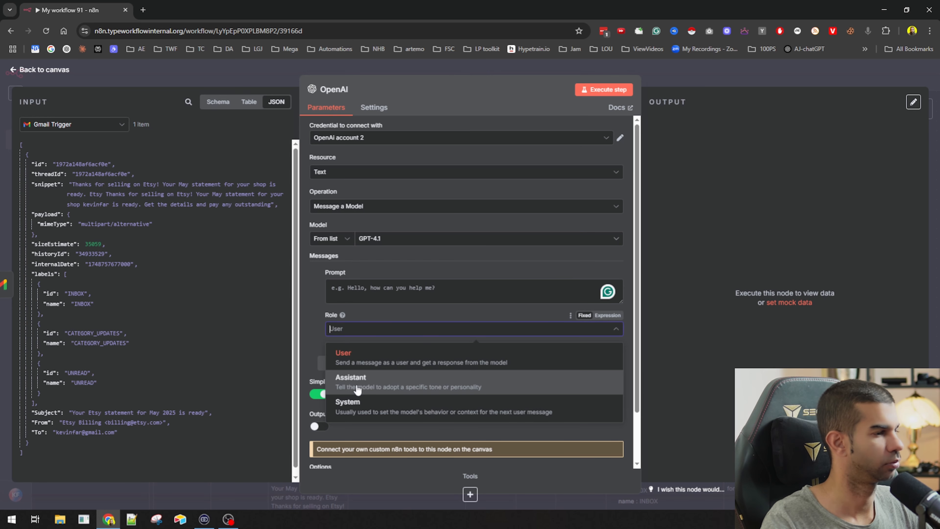
pyautogui.click(372, 406)
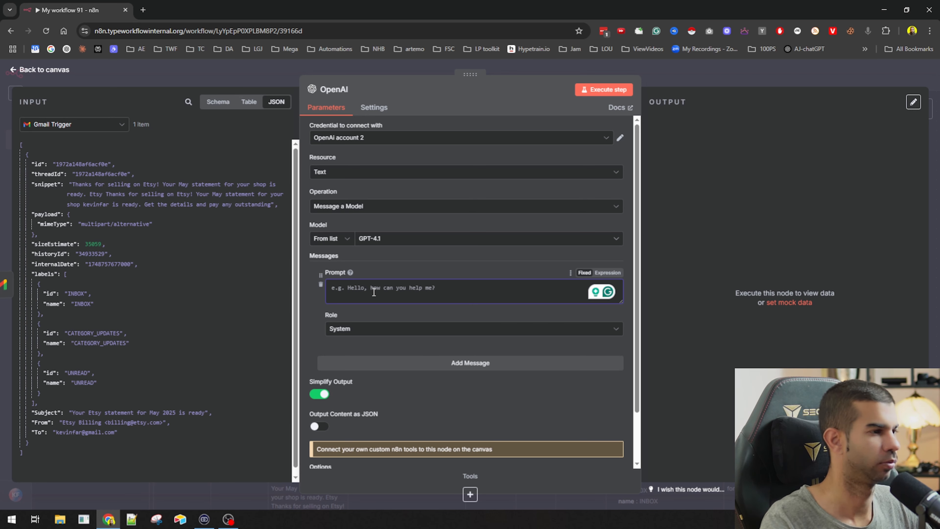
pyautogui.write('You are a helpful email classifier that decides whether an email is a client email, promotional stuff, an invoice, or a personal message.')
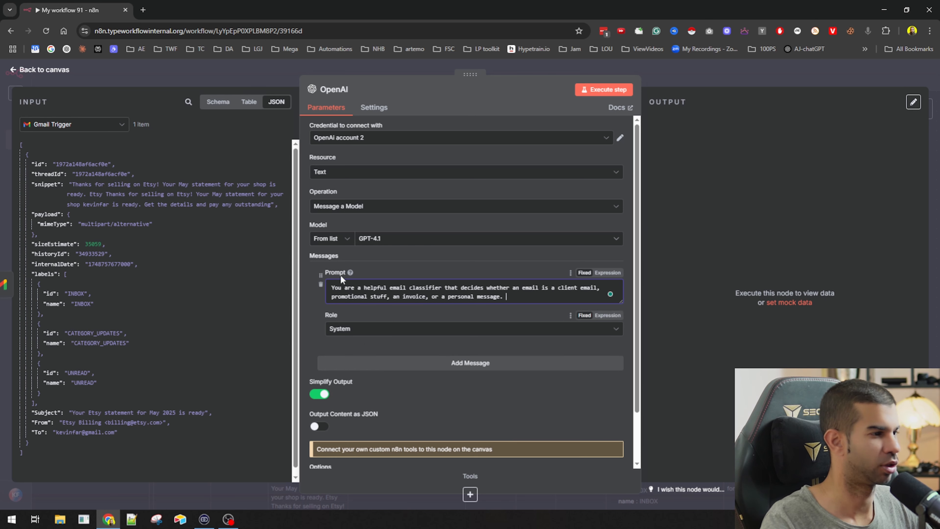
# Step: Add a User message whose prompt is the Gmail Trigger's snippet field, and run the OpenAI step to check its answer
pyautogui.click(397, 363)
pyautogui.click(397, 383)
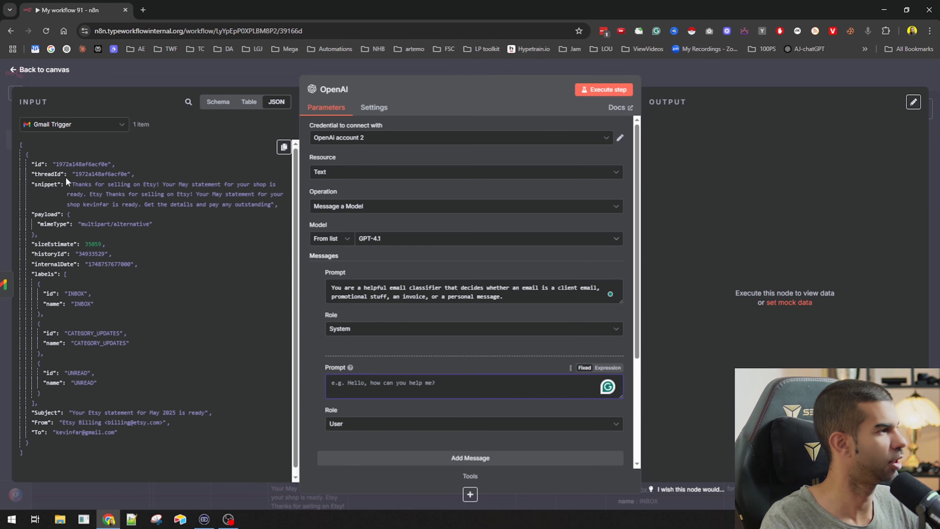
pyautogui.moveTo(43, 184); pyautogui.dragTo(435, 389)
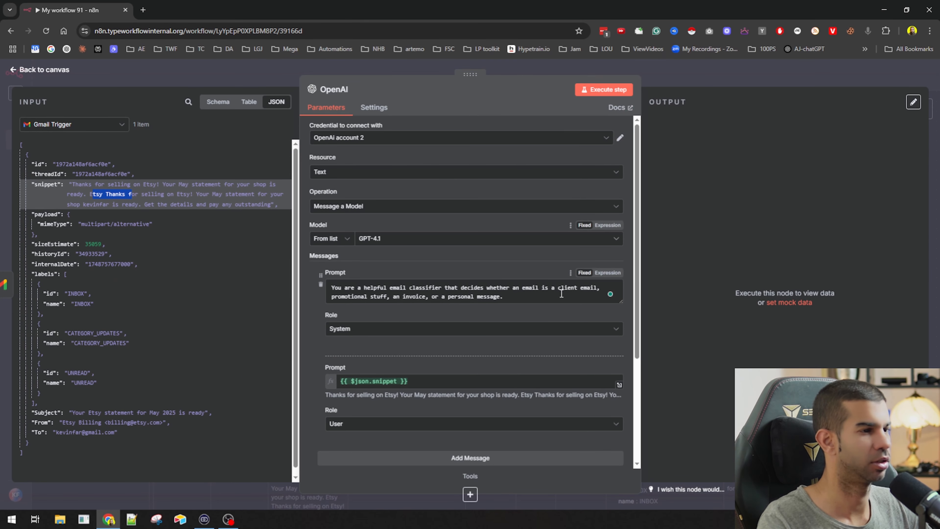
pyautogui.click(613, 95)
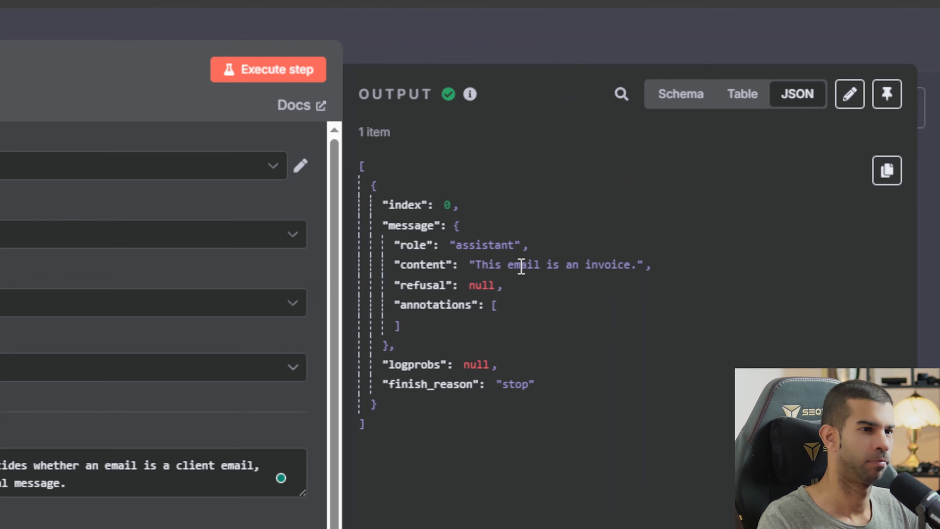
pyautogui.moveTo(727, 187); pyautogui.dragTo(801, 187)
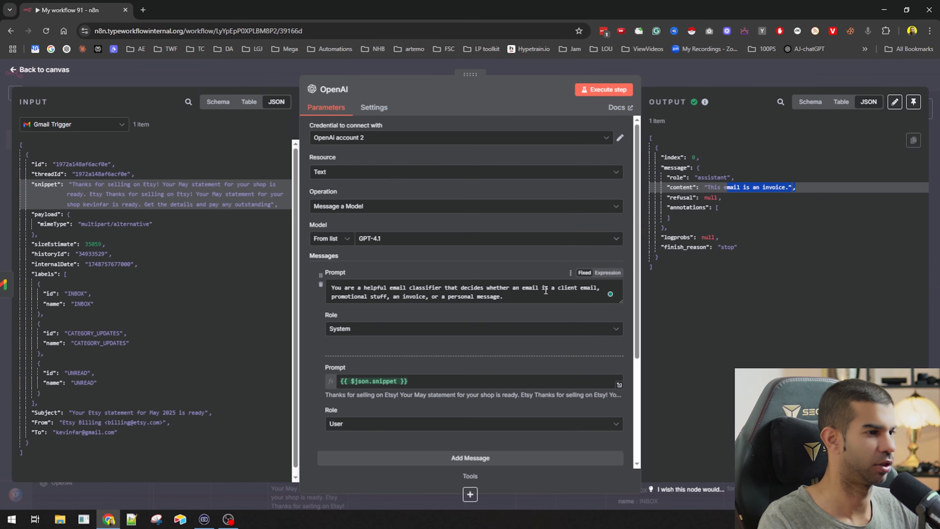
# Step: Append "Only output one/twp of the words from above, nothing else." as a new paragraph to the system prompt and rerun the step
pyautogui.click(146, 487)
pyautogui.press('Return')
pyautogui.press('Return')
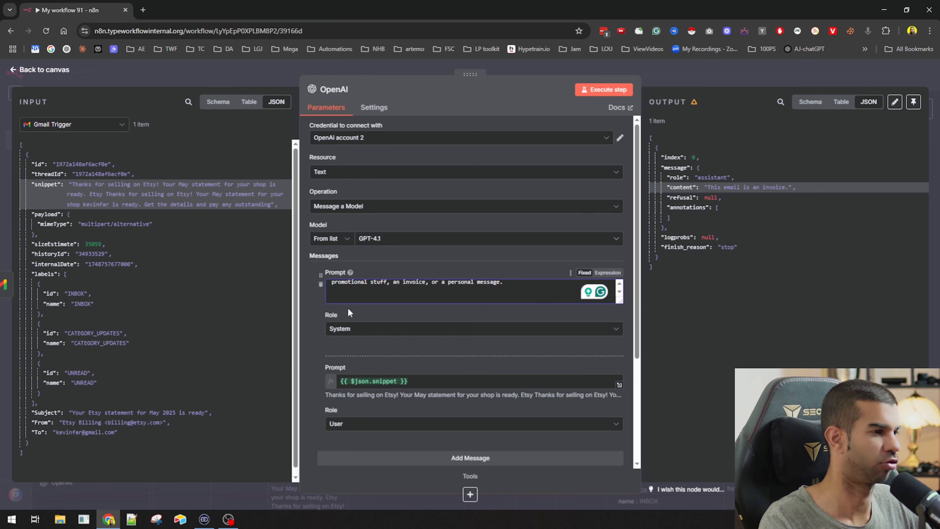
pyautogui.write('Only output one of the words from above, nothing else.')
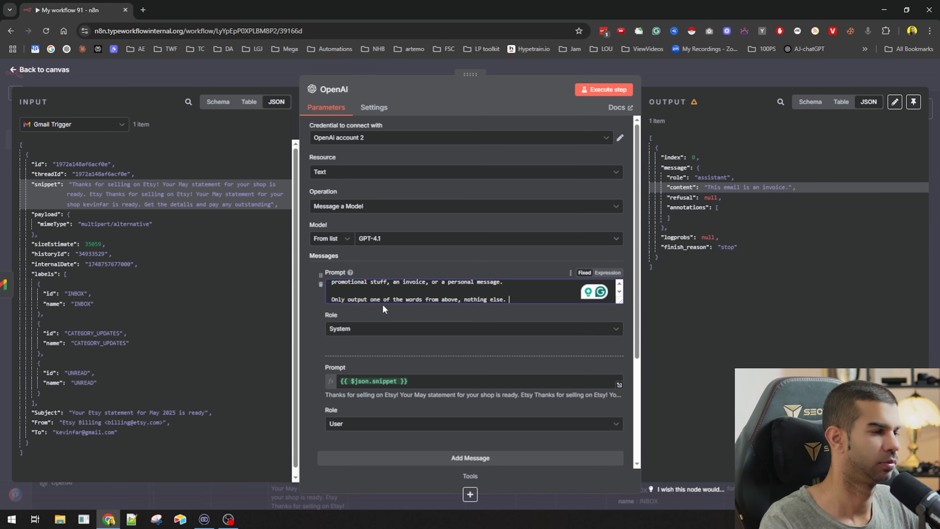
pyautogui.scroll(1, 414, 302)
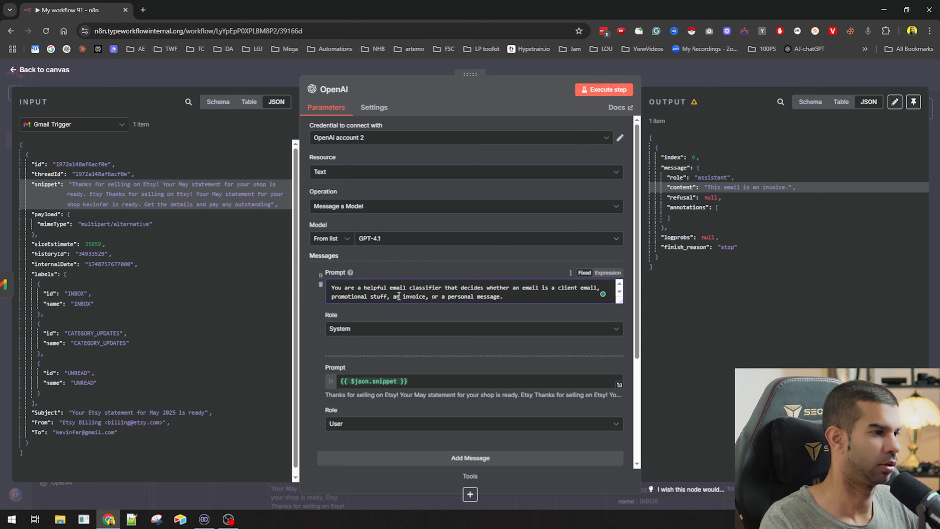
pyautogui.scroll(-1, 482, 297)
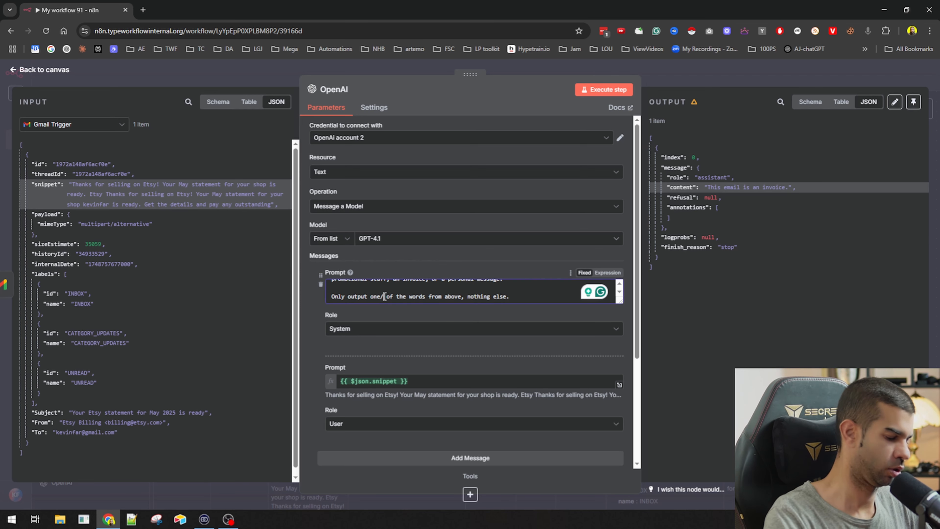
pyautogui.write('/two')
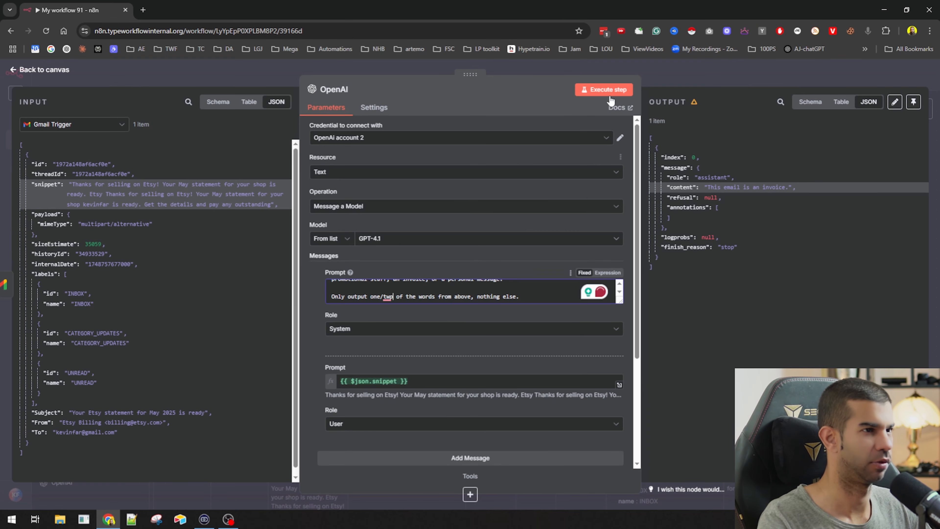
pyautogui.click(610, 93)
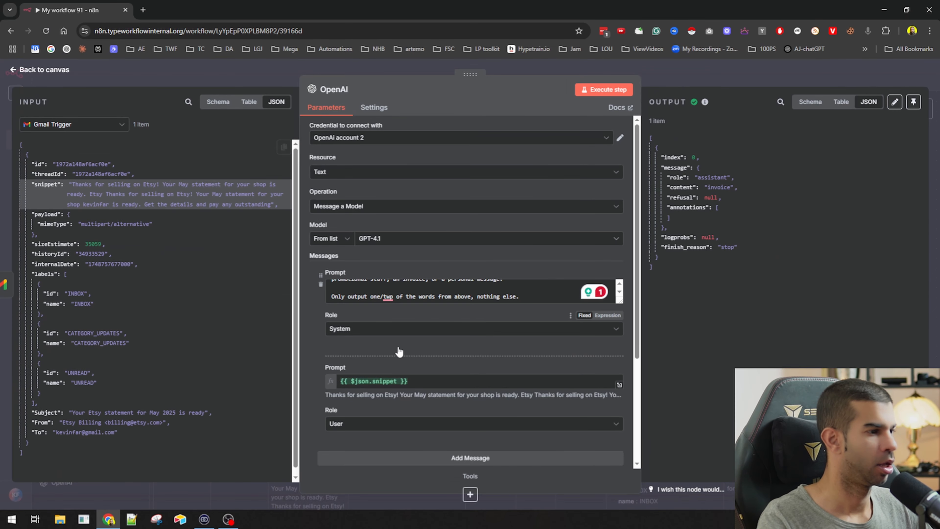
# Step: Turn off Simplify in the Gmail Trigger, fetch a new test event, and look through the full email output
pyautogui.scroll(-2, 398, 354)
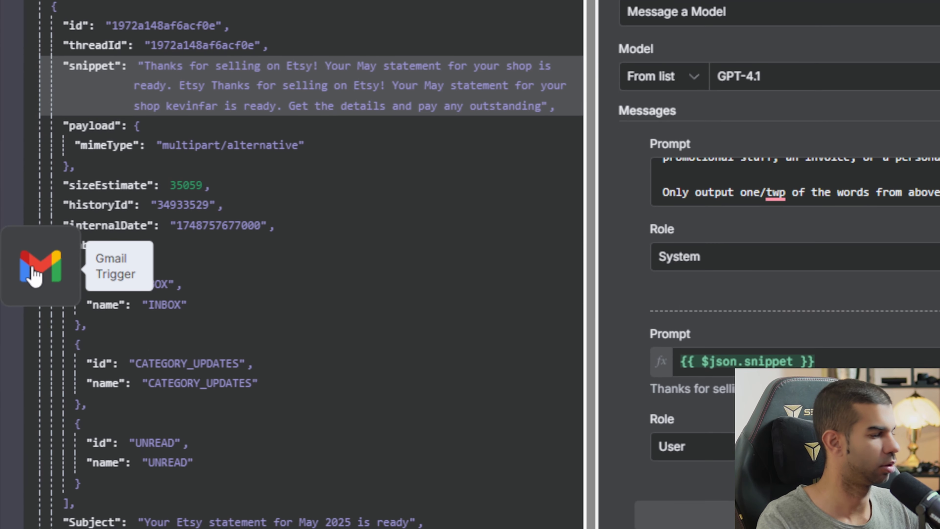
pyautogui.click(8, 465)
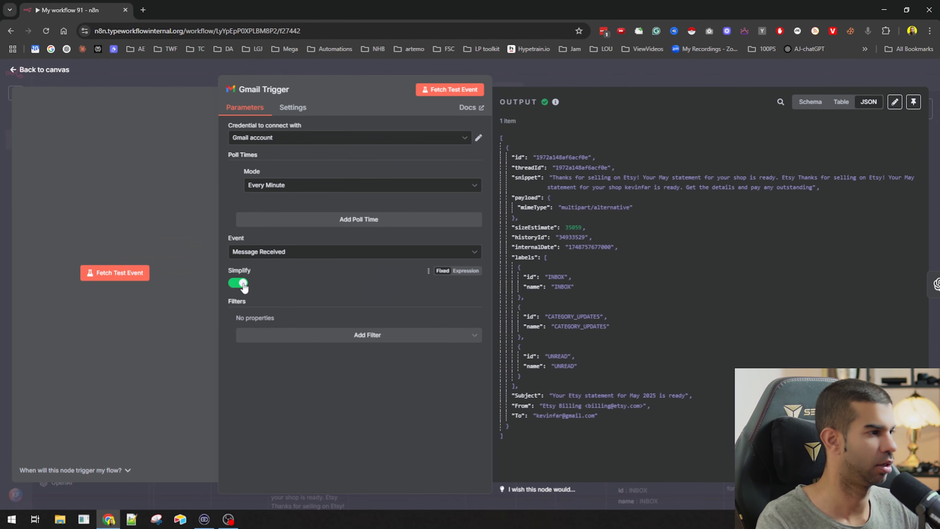
pyautogui.click(473, 269)
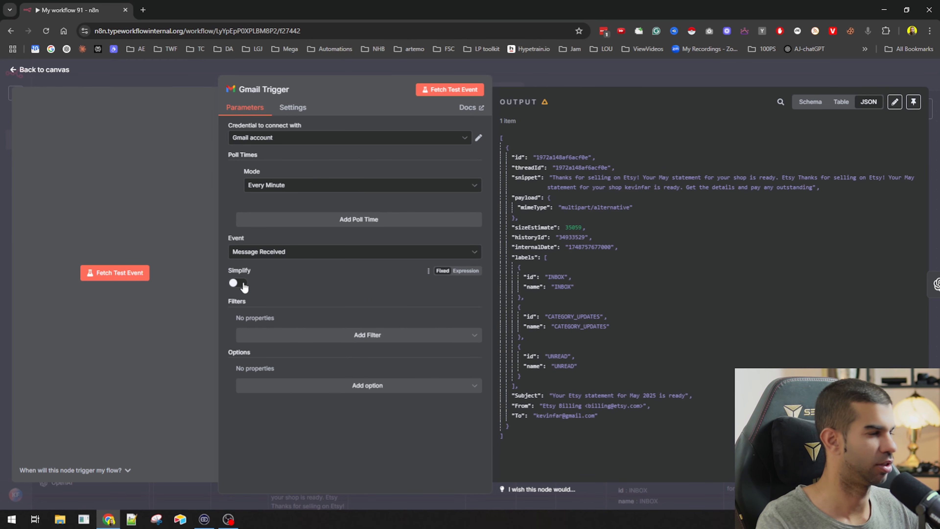
pyautogui.click(436, 89)
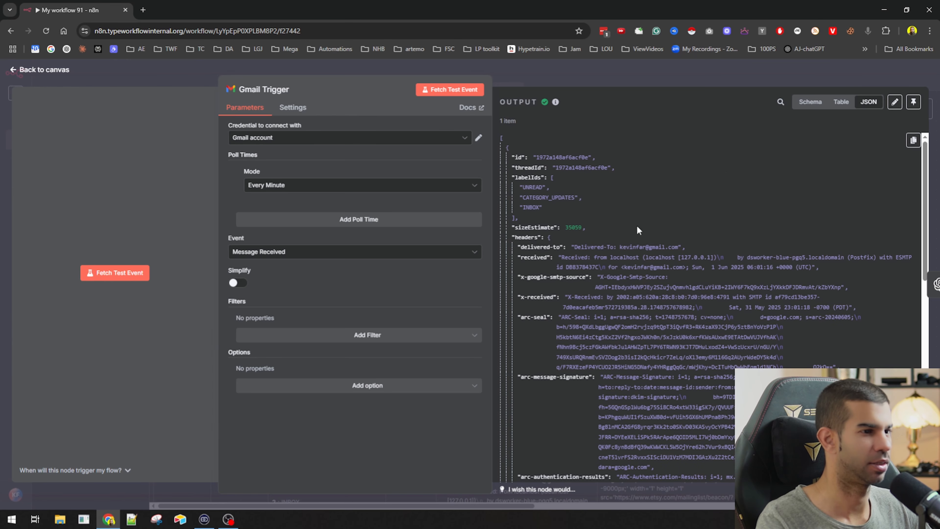
pyautogui.scroll(-15, 635, 223)
pyautogui.scroll(10, 670, 346)
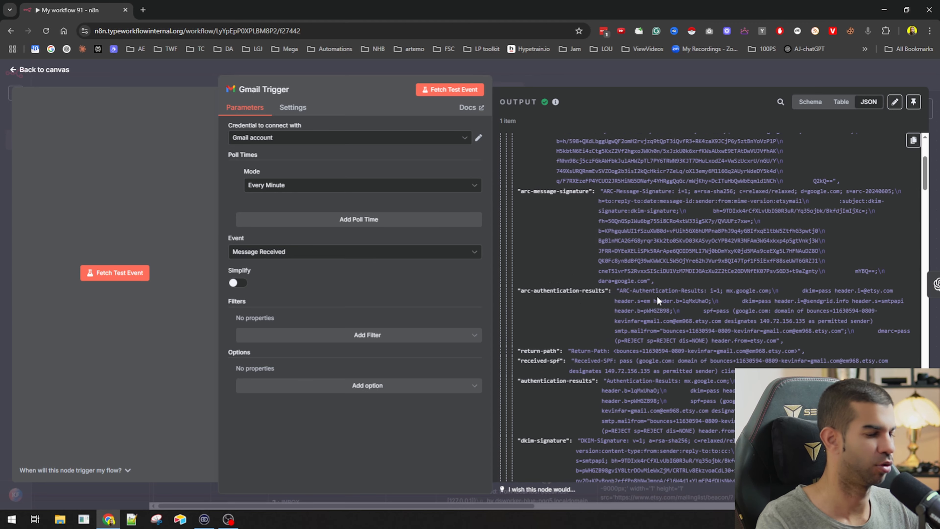
pyautogui.scroll(10, 657, 297)
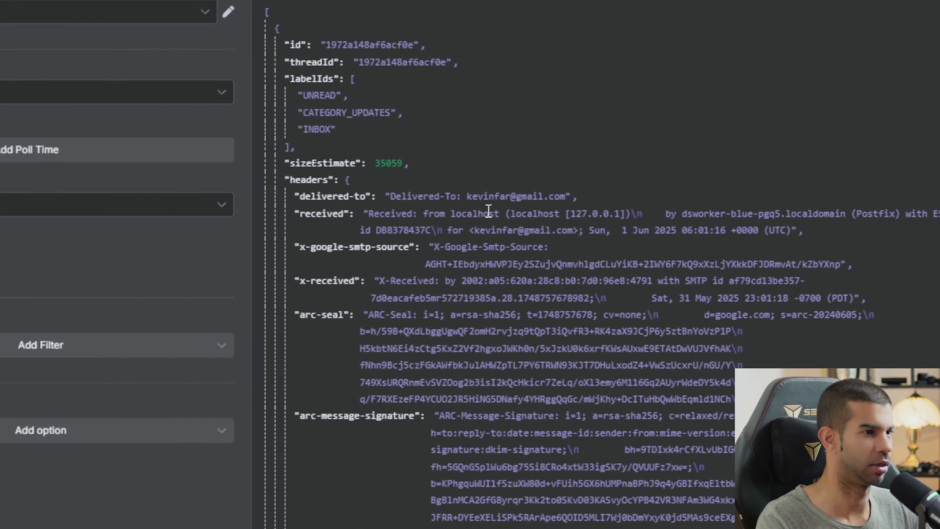
# Step: Move the OpenAI node up and to the right on the canvas, and clear the prompt of its User message
pyautogui.click(506, 77)
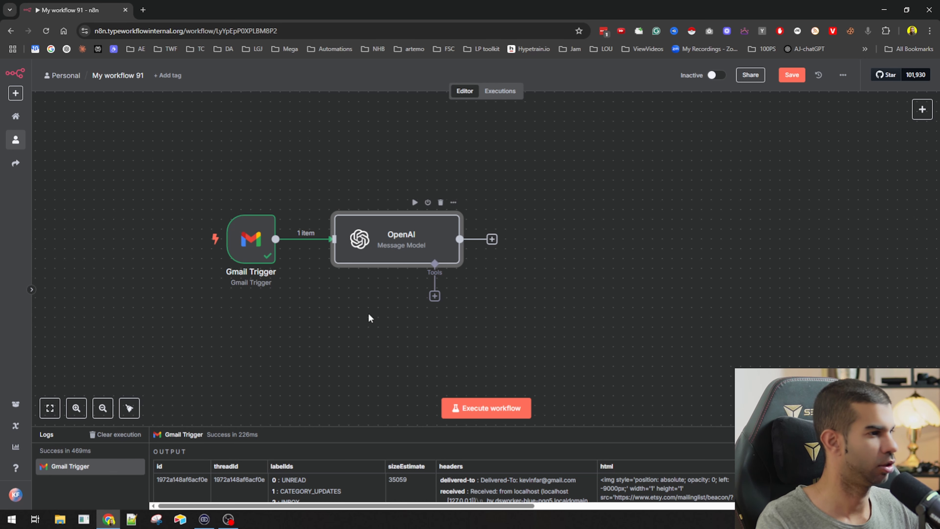
pyautogui.click(387, 254)
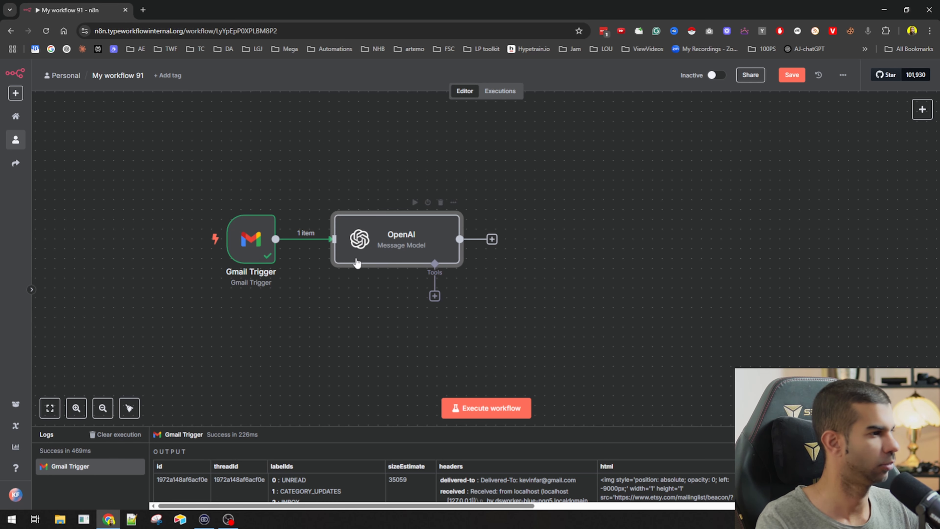
pyautogui.moveTo(357, 263); pyautogui.dragTo(439, 208)
pyautogui.doubleClick(444, 212)
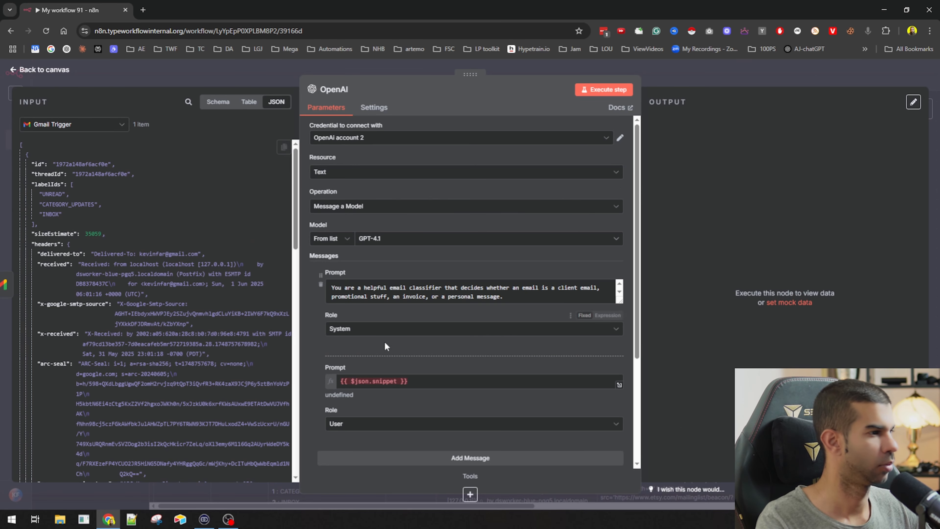
pyautogui.press('BackSpace')
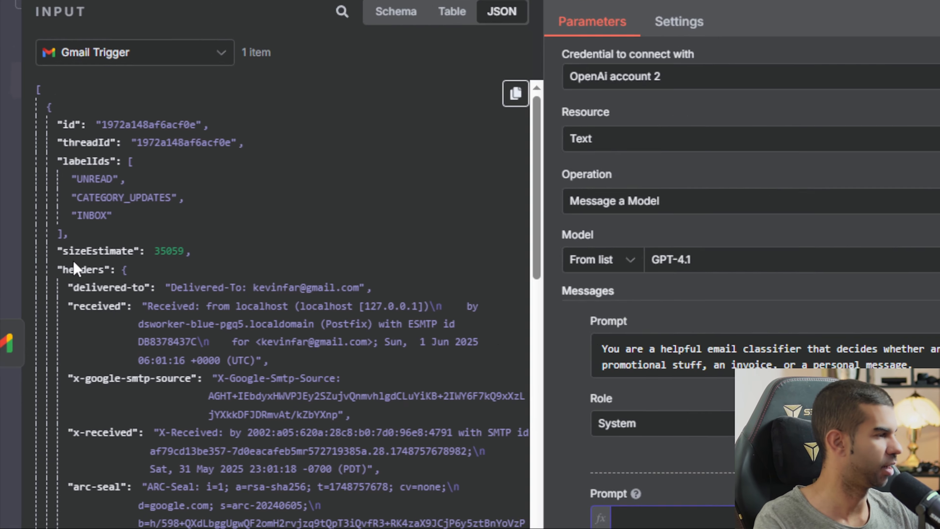
# Step: Look through the Gmail Trigger's JSON data in the OpenAI node's input for the field that holds the email body
pyautogui.scroll(-15, 40, 243)
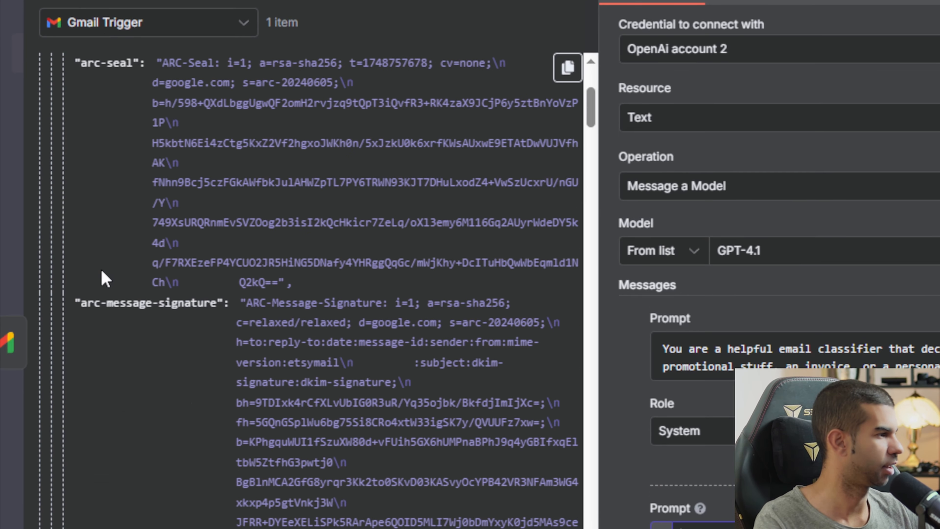
pyautogui.scroll(-15, 112, 344)
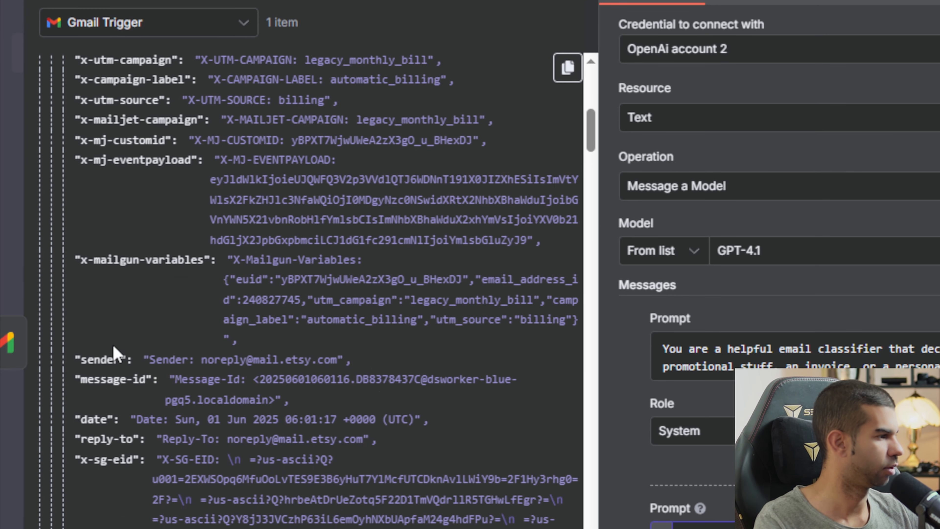
pyautogui.scroll(-10, 139, 259)
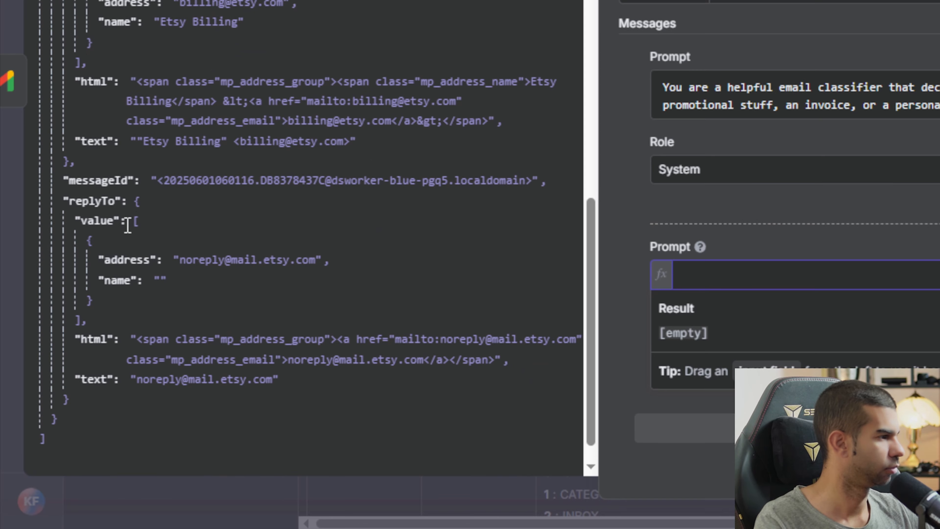
pyautogui.scroll(5, 128, 226)
pyautogui.scroll(5, 158, 239)
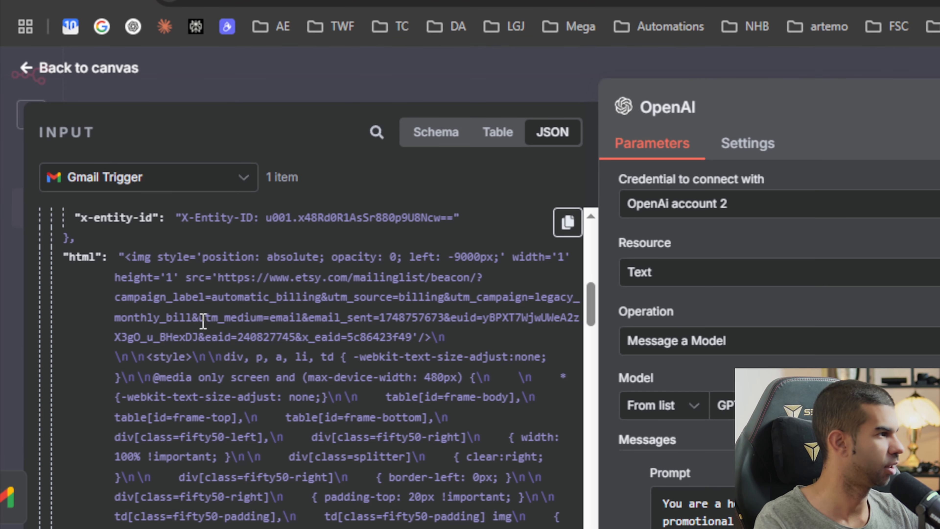
pyautogui.scroll(-8, 221, 267)
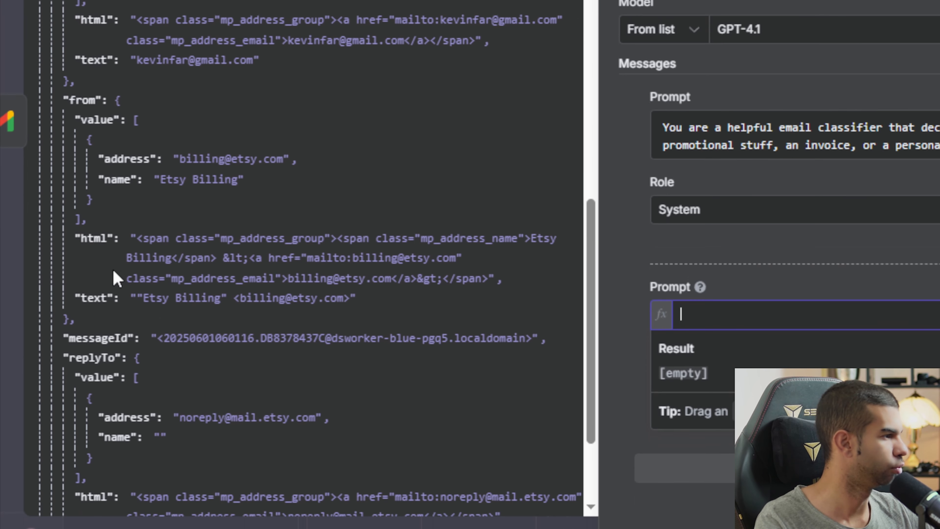
pyautogui.scroll(-4, 111, 269)
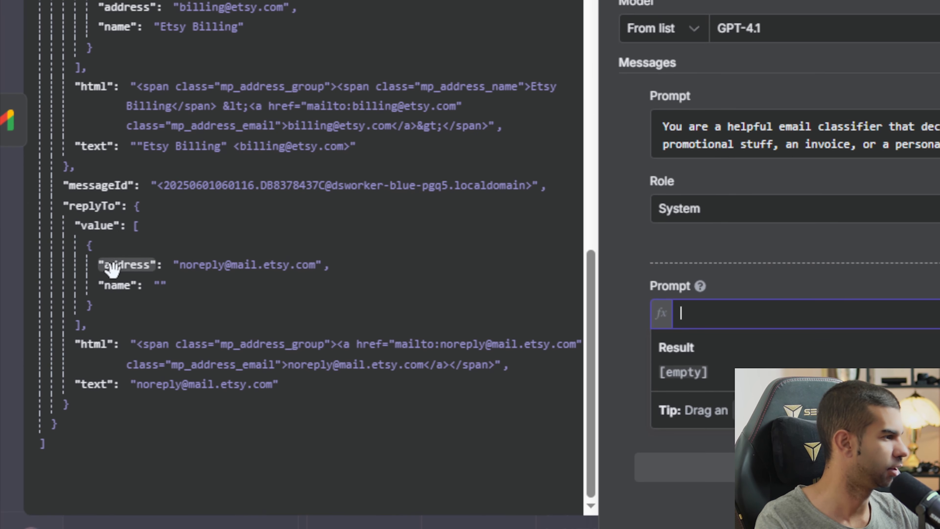
pyautogui.scroll(10, 111, 269)
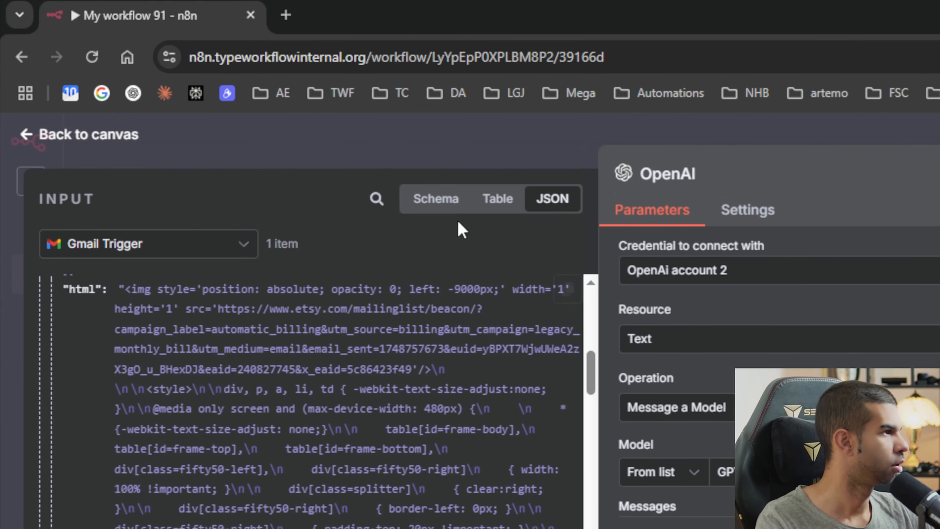
# Step: Show the input data as a table, use the email's text field as the User message prompt, and run the OpenAI step
pyautogui.click(498, 200)
pyautogui.hscroll(10, 302, 447)
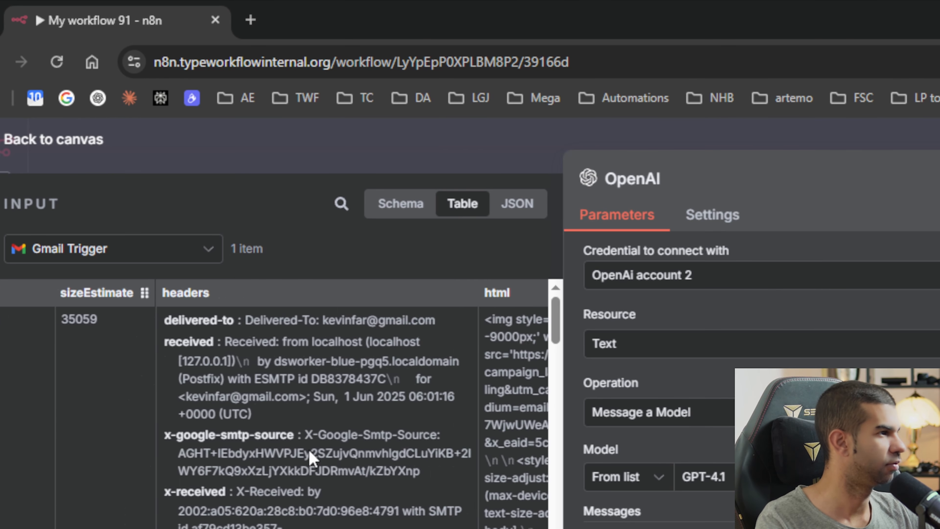
pyautogui.hscroll(10, 311, 459)
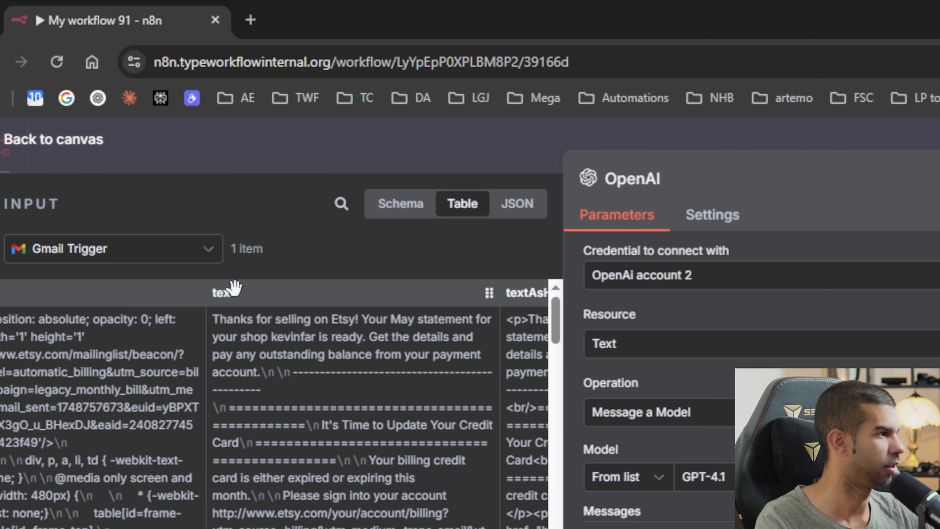
pyautogui.moveTo(234, 288); pyautogui.dragTo(730, 528)
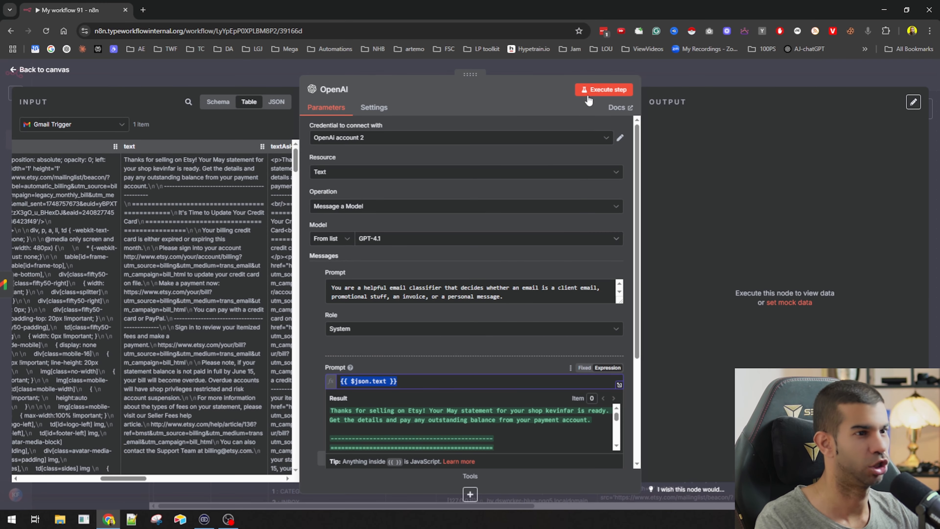
pyautogui.click(588, 95)
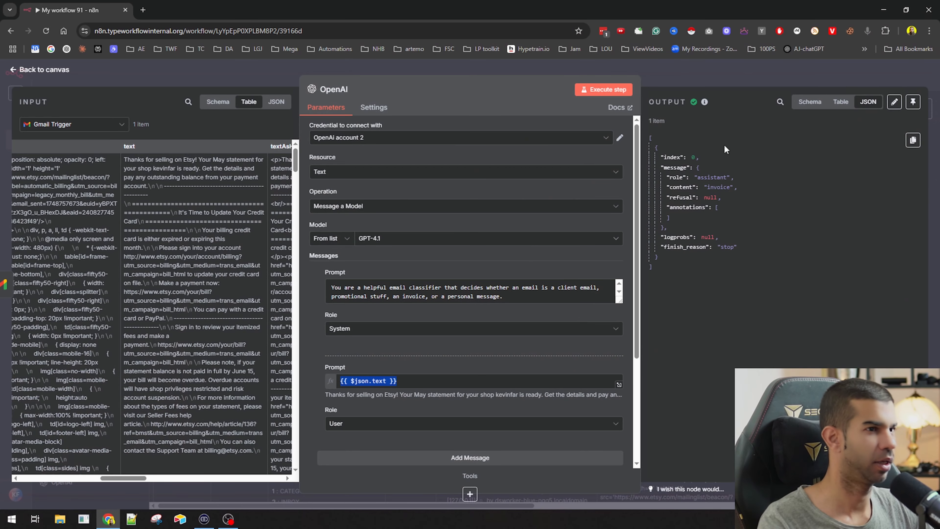
# Step: Spread the Gmail Trigger and OpenAI nodes apart and insert a Text Classifier node on the connection between them
pyautogui.press('Escape')
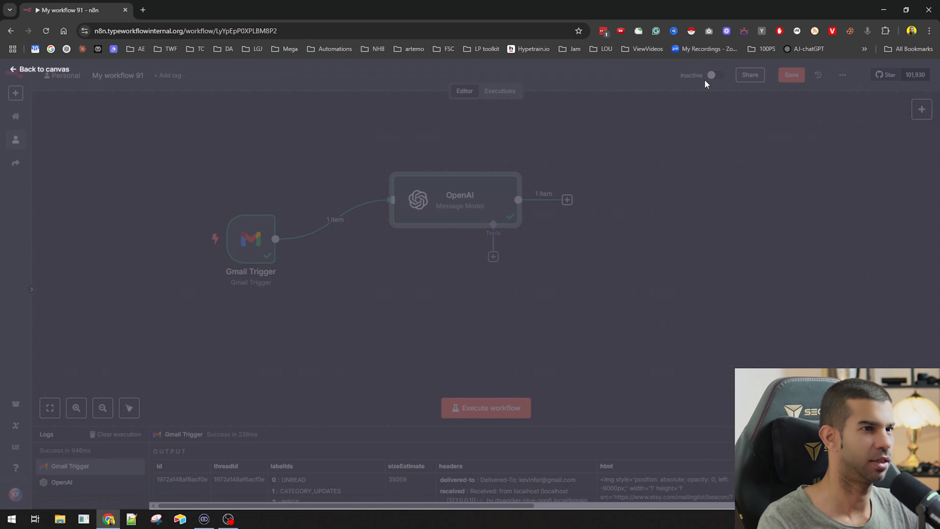
pyautogui.moveTo(240, 247); pyautogui.dragTo(171, 306)
pyautogui.moveTo(486, 158); pyautogui.dragTo(466, 167)
pyautogui.click(292, 228)
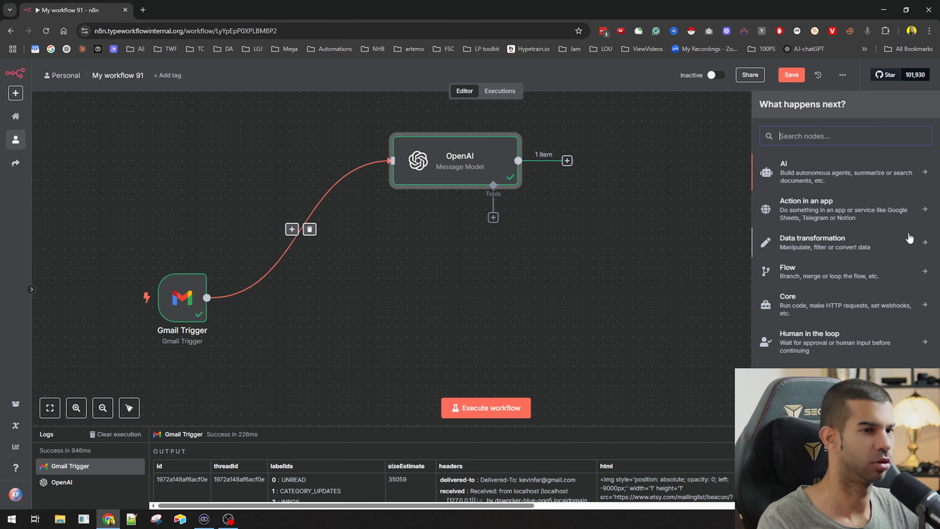
pyautogui.click(855, 181)
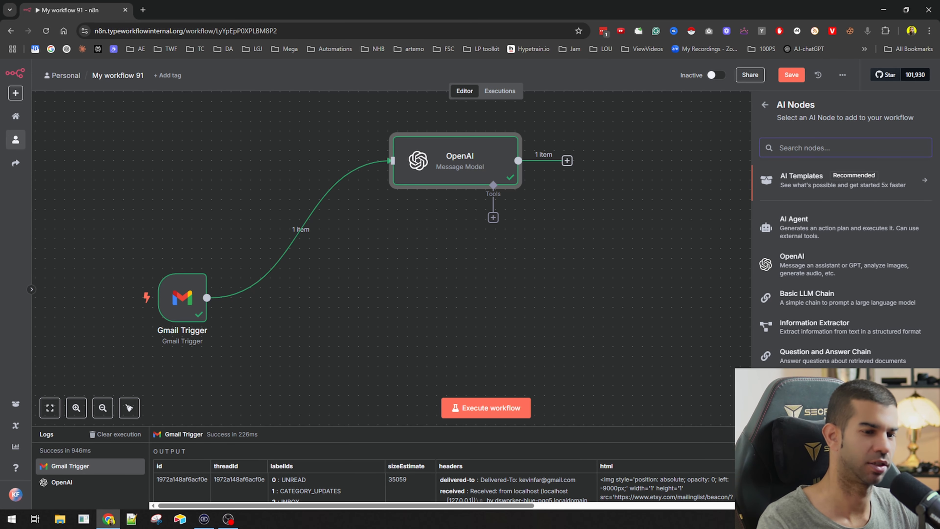
pyautogui.click(833, 443)
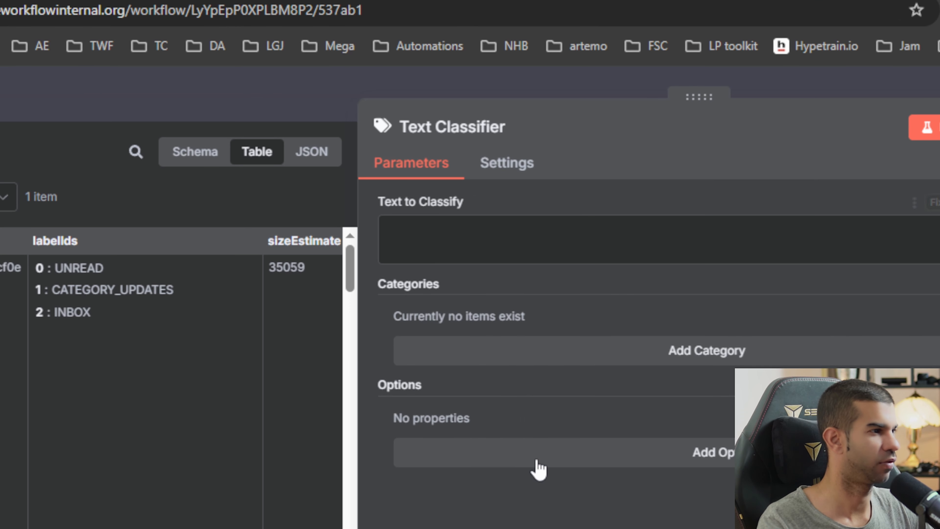
# Step: Add an empty category and the System Prompt Template option to the Text Classifier, and read through the default prompt
pyautogui.click(648, 452)
pyautogui.click(648, 451)
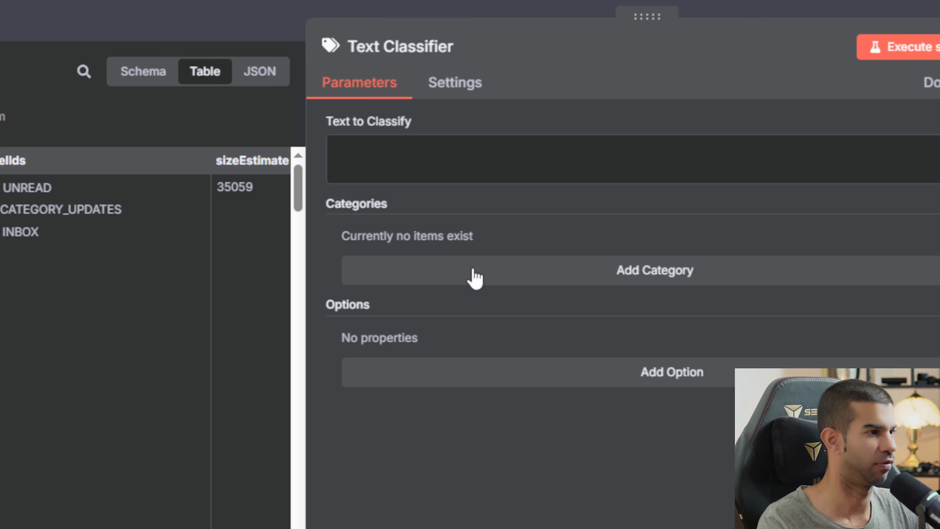
pyautogui.click(500, 238)
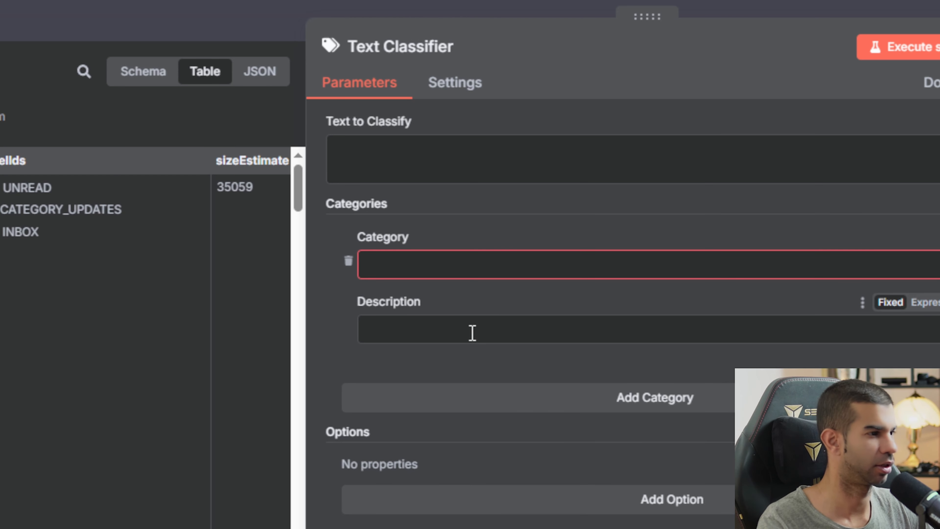
pyautogui.click(463, 498)
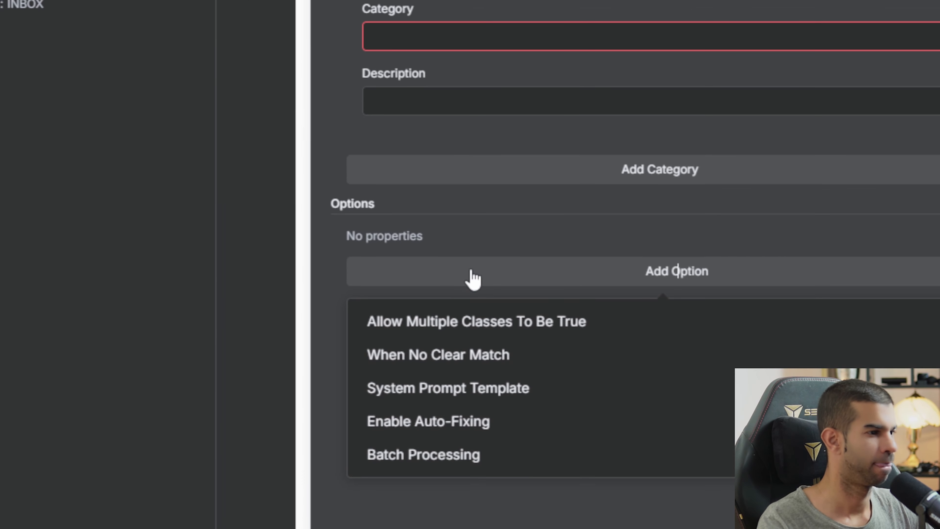
pyautogui.click(466, 389)
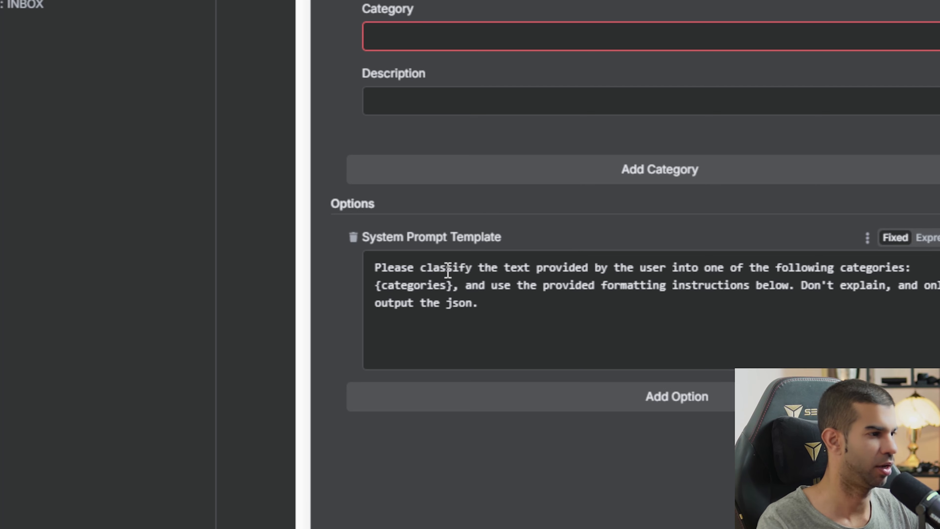
pyautogui.moveTo(485, 267); pyautogui.dragTo(611, 267)
pyautogui.moveTo(736, 273); pyautogui.dragTo(886, 267)
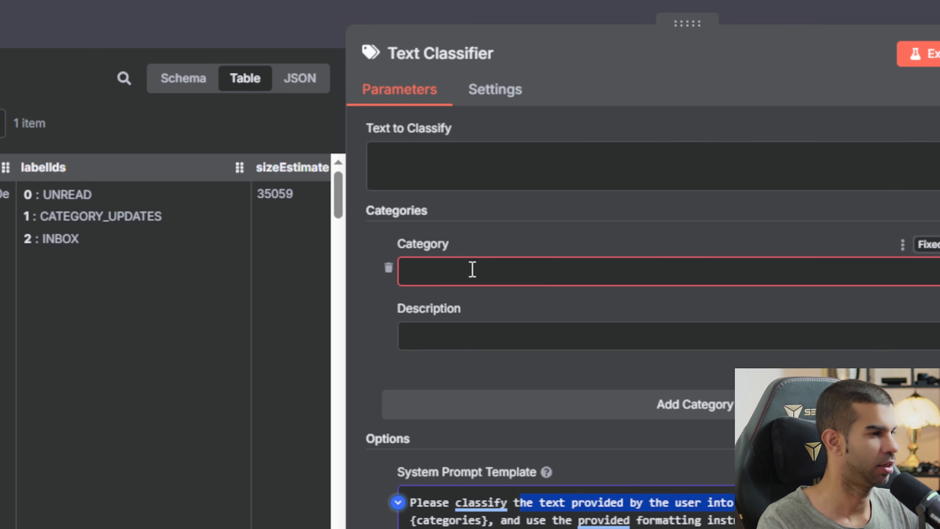
pyautogui.click(505, 80)
pyautogui.click(452, 271)
pyautogui.click(449, 339)
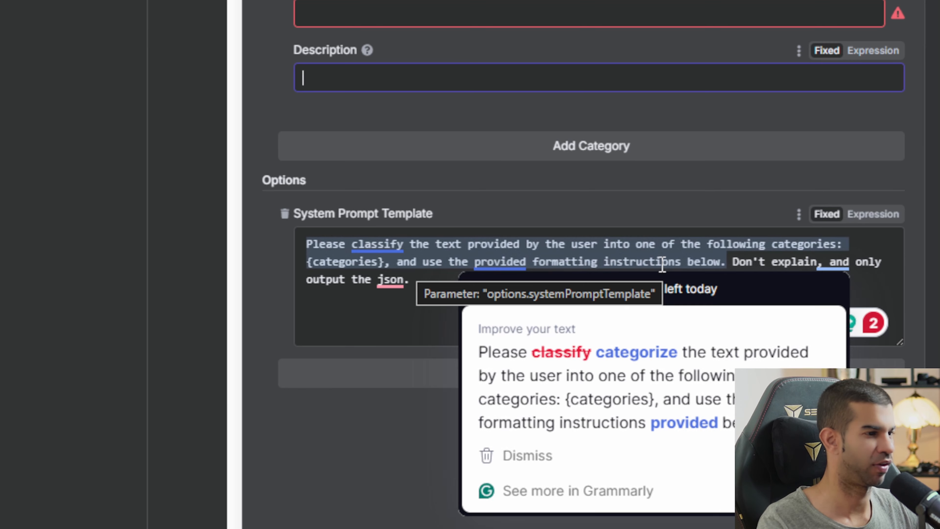
pyautogui.click(687, 261)
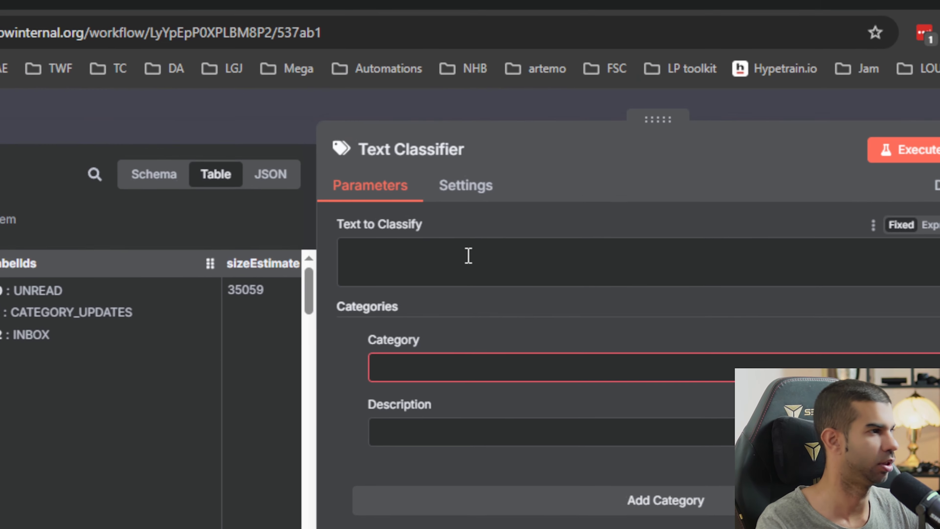
# Step: Set the Text to Classify to the Gmail Trigger's text field, {{ $json.text }}
pyautogui.click(469, 260)
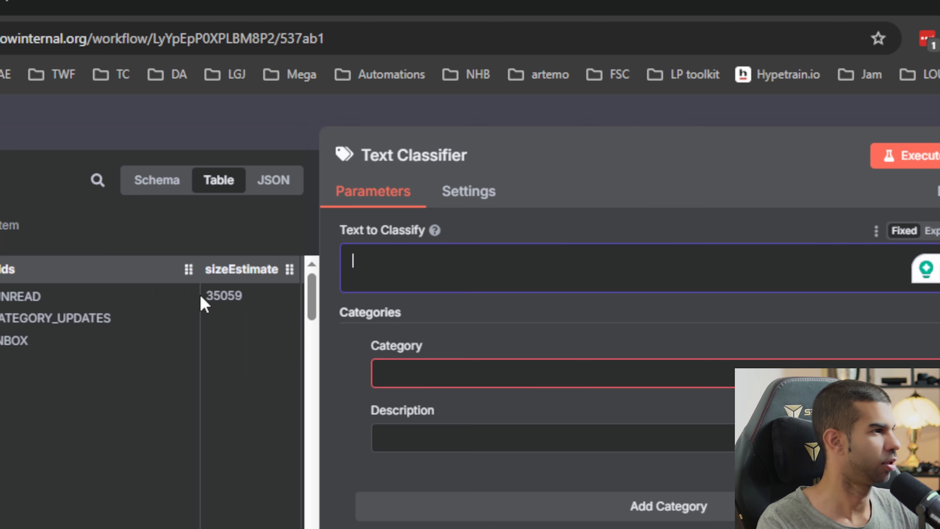
pyautogui.hscroll(10, 201, 298)
pyautogui.hscroll(4, 202, 296)
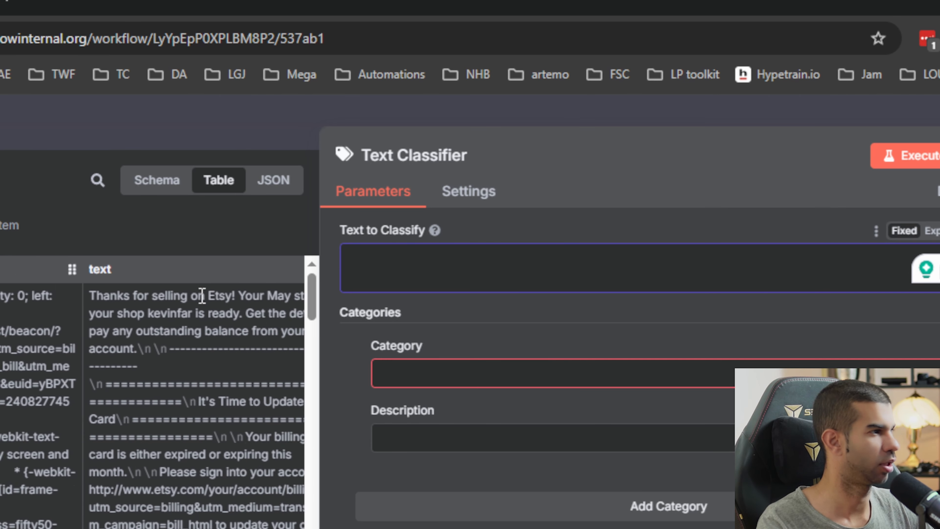
pyautogui.moveTo(101, 267); pyautogui.dragTo(468, 269)
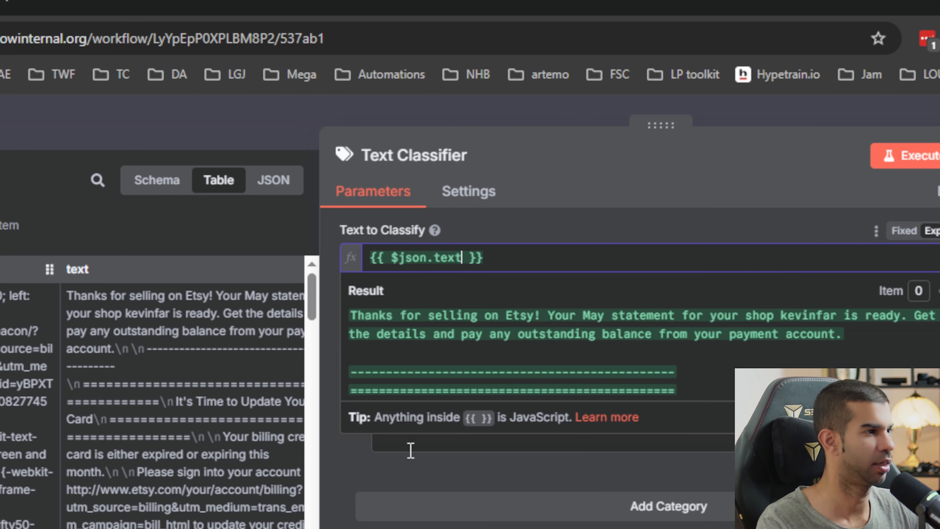
# Step: Name the first category "client emails" and add a second category named "promotional stuff"
pyautogui.click(452, 372)
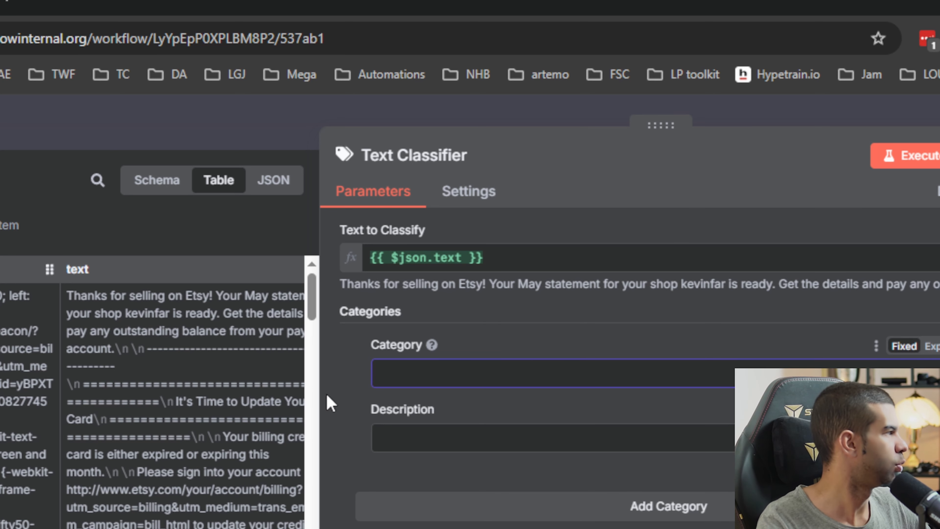
pyautogui.write('client emails')
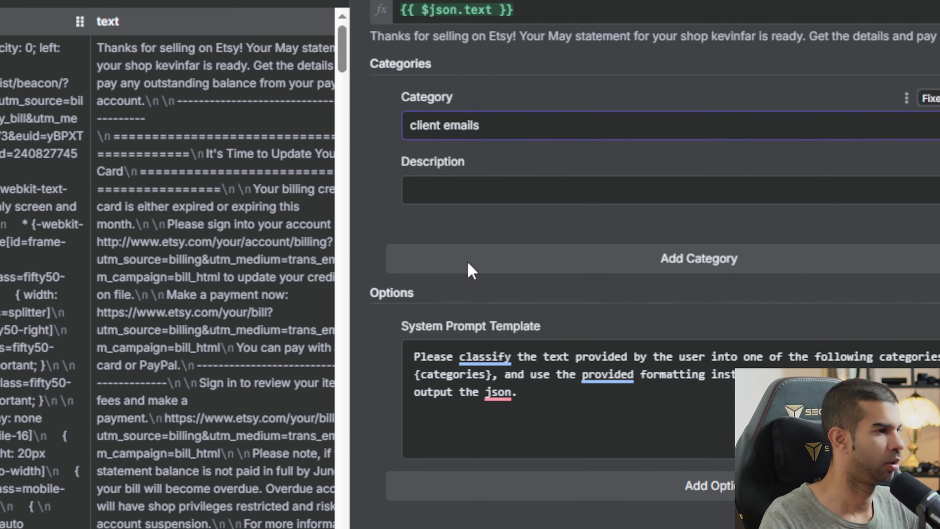
pyautogui.click(469, 265)
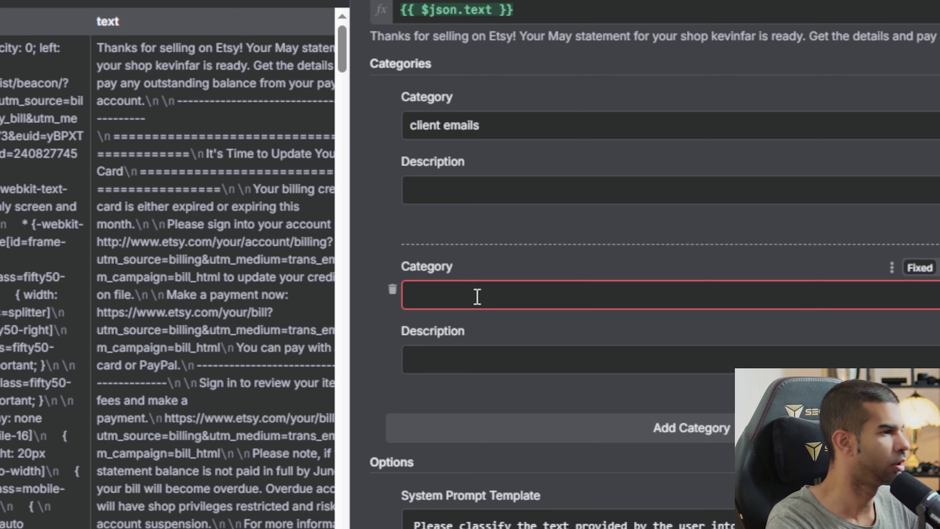
pyautogui.click(478, 296)
pyautogui.write('pro')
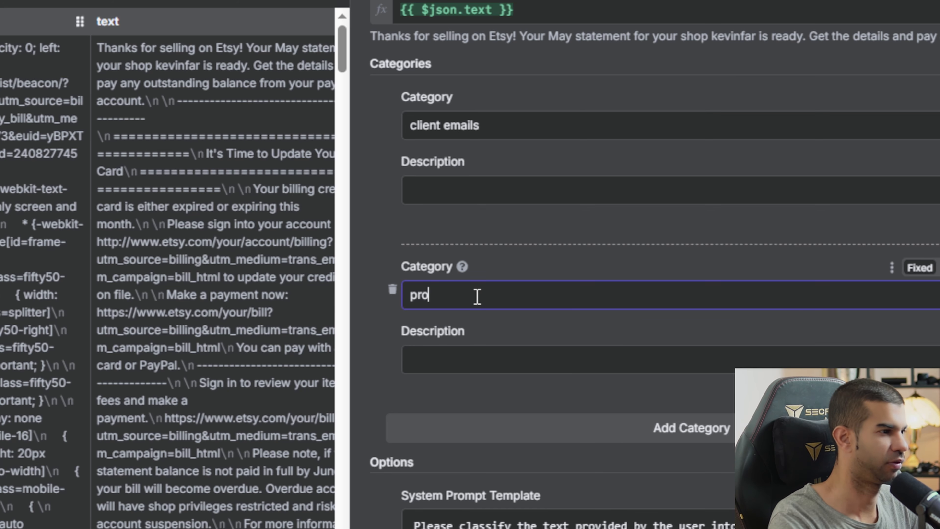
pyautogui.write('motion')
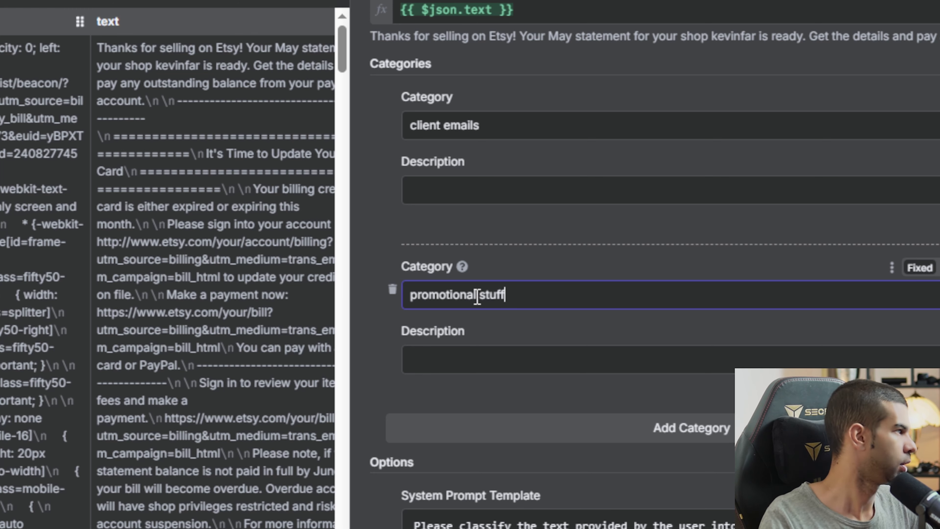
pyautogui.write('al stuff')
# Step: Add two more categories named "invoices" and "personal messages" to the Text Classifier and execute the step
pyautogui.click(471, 437)
pyautogui.click(512, 454)
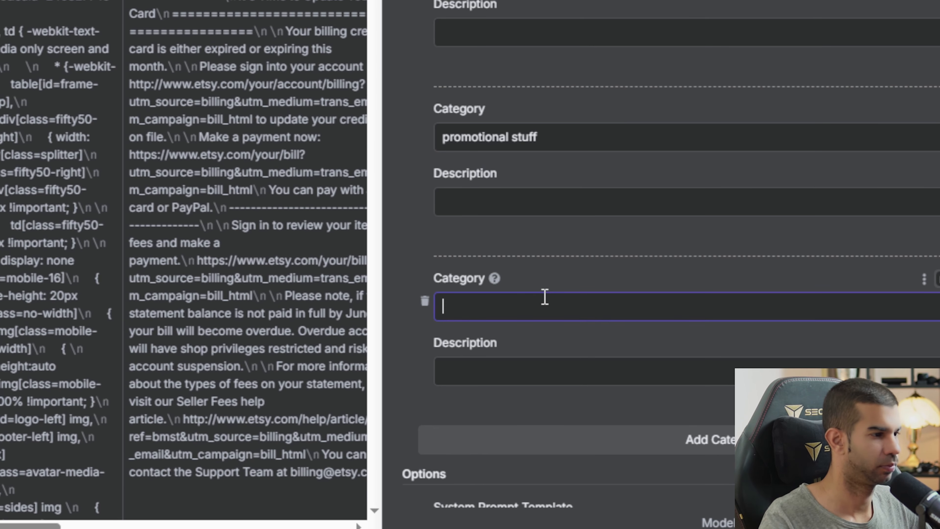
pyautogui.write('invoices')
pyautogui.click(518, 439)
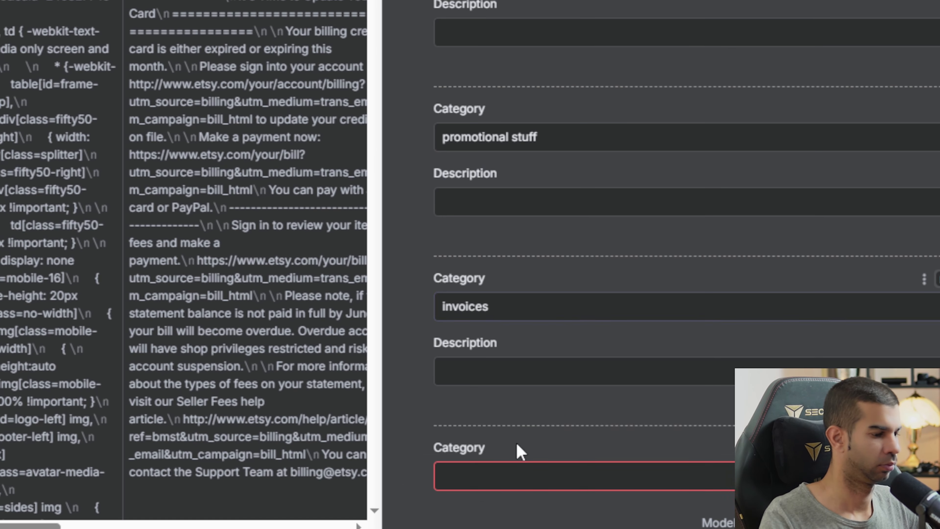
pyautogui.scroll(-5, 517, 370)
pyautogui.write('personal messages')
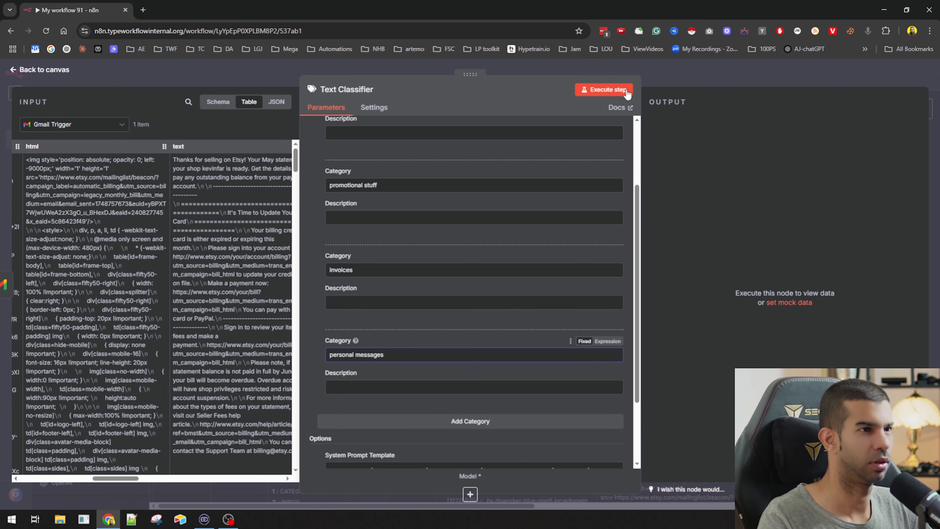
pyautogui.click(625, 90)
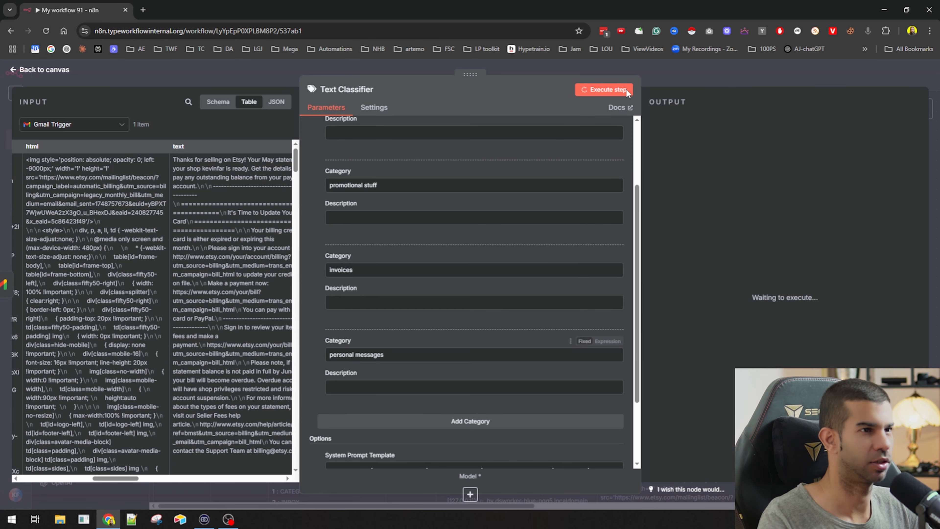
pyautogui.click(684, 73)
# Step: Attach an OpenAI Chat Model to the Text Classifier's model input and execute the whole workflow
pyautogui.moveTo(354, 304); pyautogui.dragTo(374, 275)
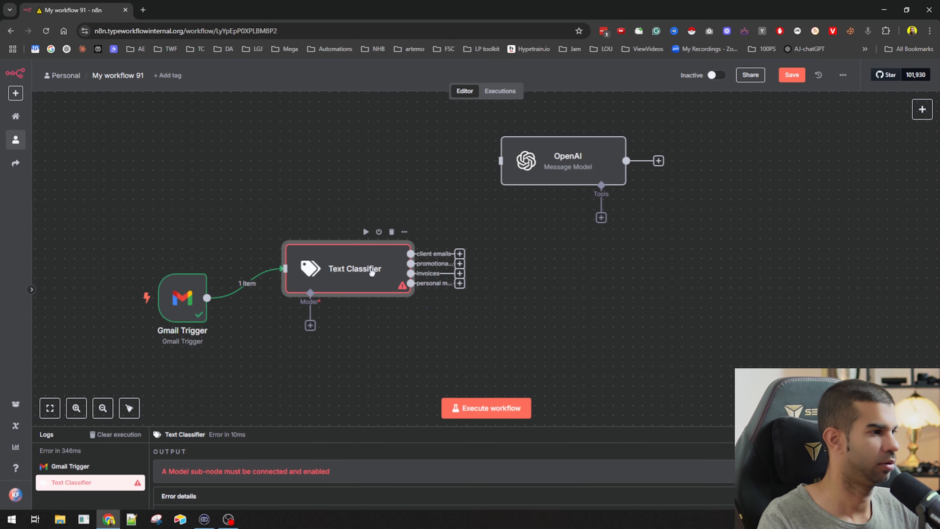
pyautogui.click(310, 326)
pyautogui.scroll(-4, 844, 259)
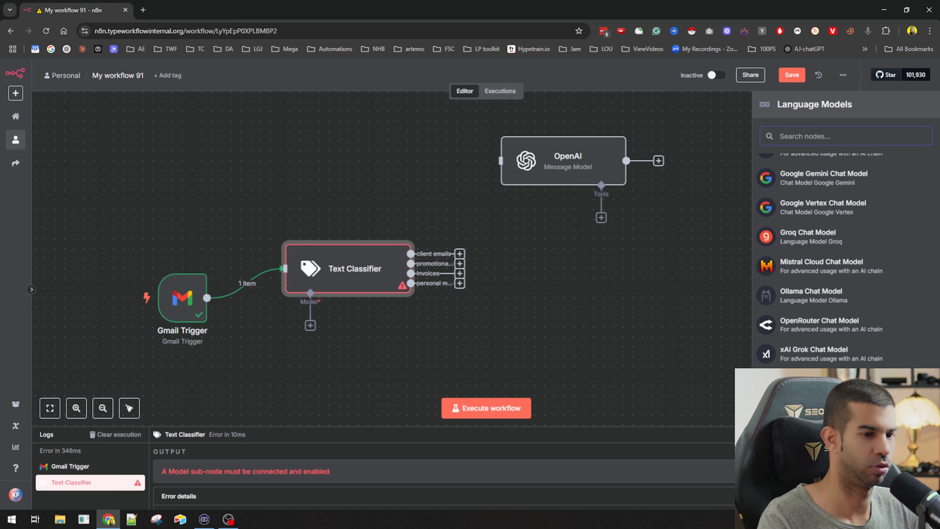
pyautogui.press('Return')
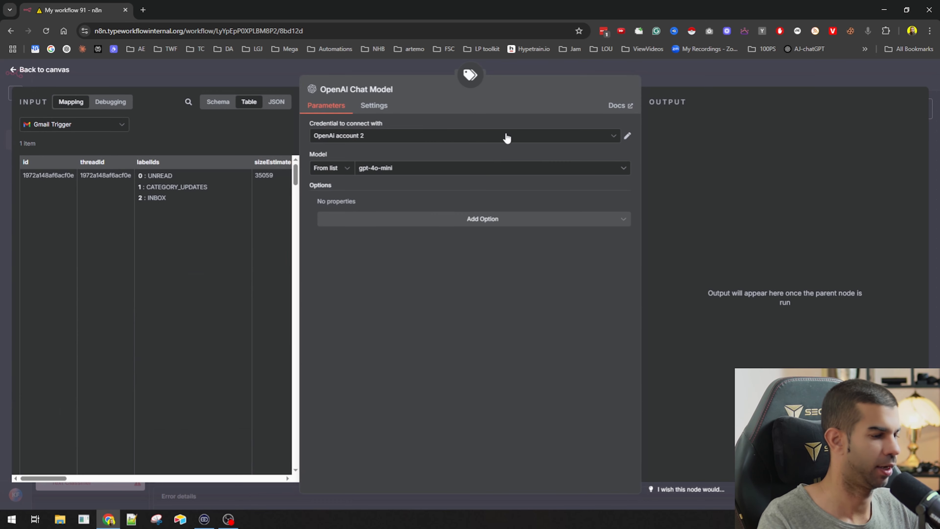
pyautogui.click(710, 71)
pyautogui.click(482, 408)
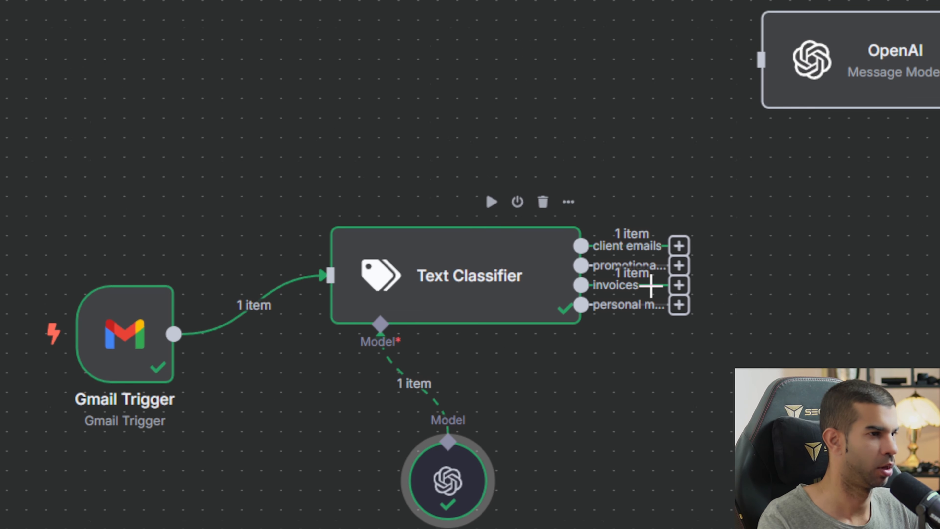
pyautogui.moveTo(679, 305); pyautogui.dragTo(852, 475)
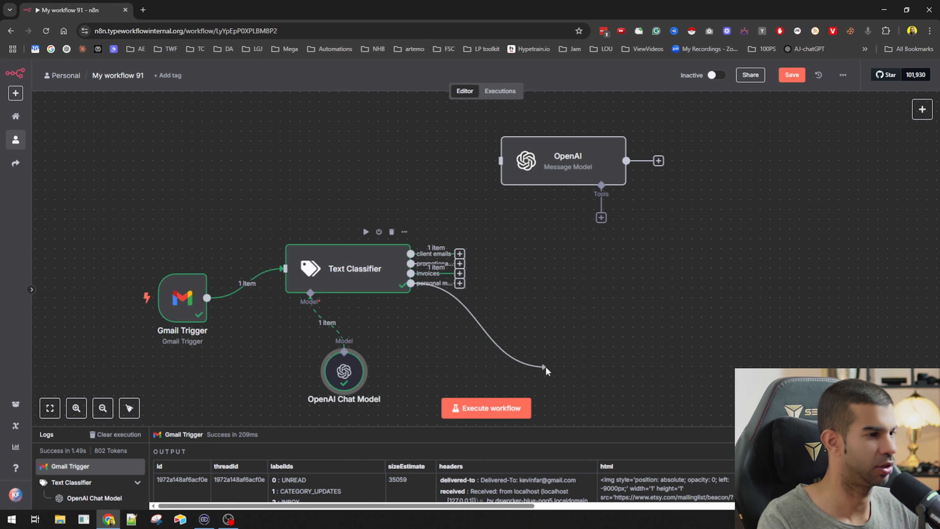
pyautogui.moveTo(547, 371); pyautogui.dragTo(507, 326)
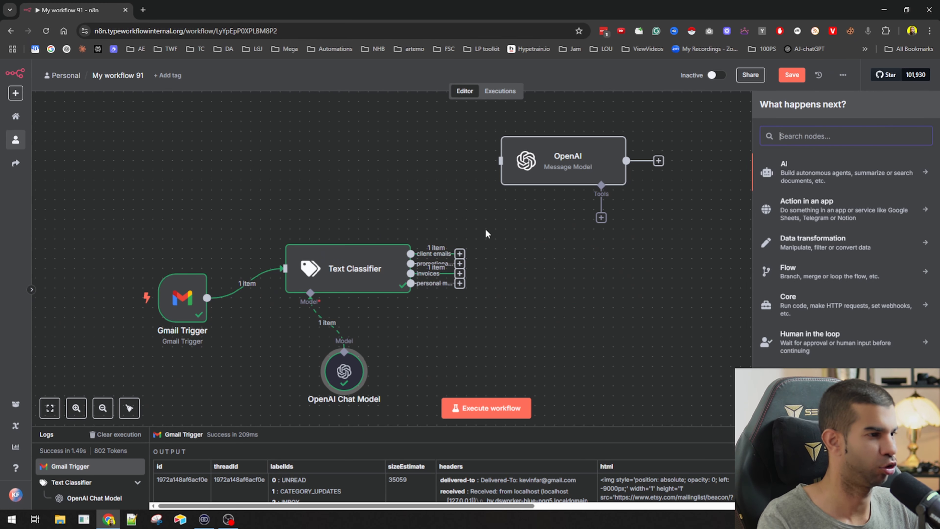
pyautogui.press('Escape')
pyautogui.moveTo(573, 169); pyautogui.dragTo(667, 243)
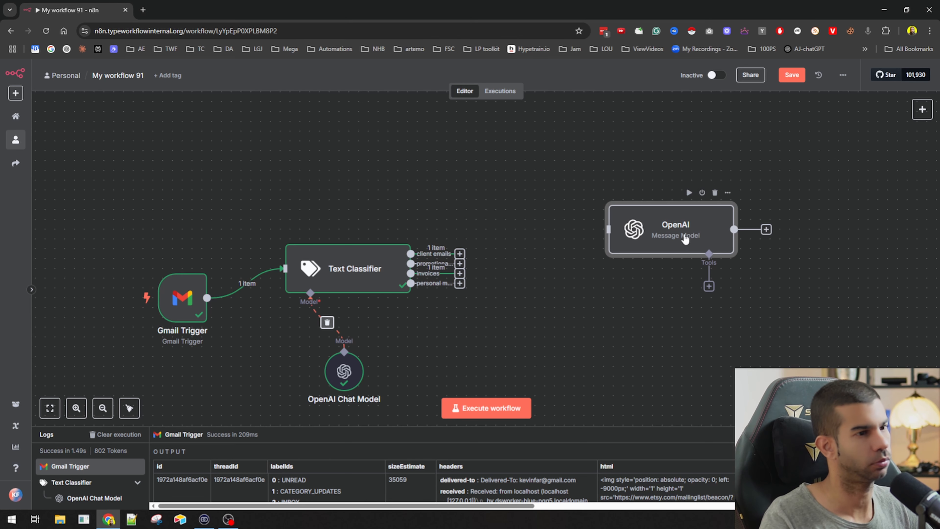
pyautogui.moveTo(640, 225); pyautogui.dragTo(503, 176)
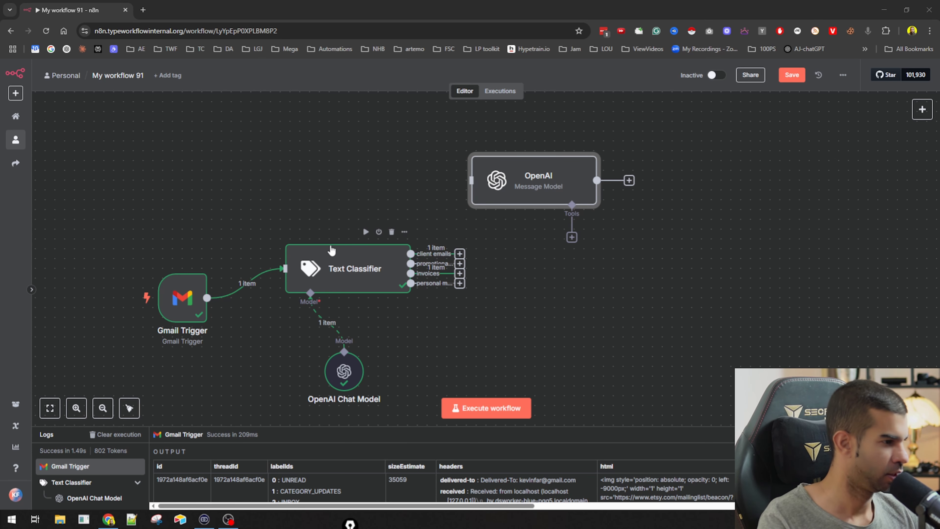
pyautogui.moveTo(337, 223)
pyautogui.mouseDown()
pyautogui.moveTo(296, 322)
pyautogui.moveTo(451, 226)
pyautogui.moveTo(327, 214)
pyautogui.mouseUp()
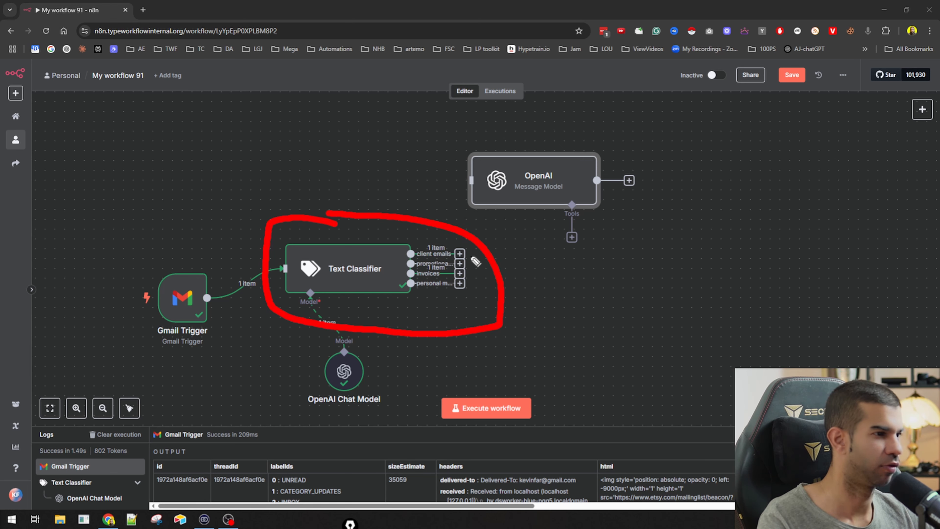
pyautogui.moveTo(475, 257)
pyautogui.mouseDown()
pyautogui.moveTo(498, 266)
pyautogui.moveTo(490, 286)
pyautogui.mouseUp()
pyautogui.moveTo(467, 286); pyautogui.dragTo(482, 299)
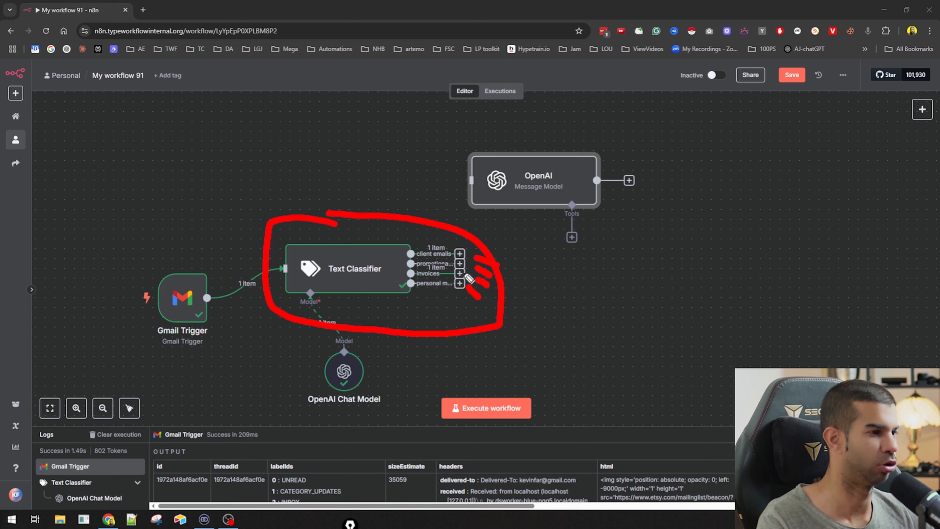
pyautogui.moveTo(462, 273)
pyautogui.mouseDown()
pyautogui.moveTo(540, 300)
pyautogui.moveTo(564, 296)
pyautogui.moveTo(537, 310)
pyautogui.mouseUp()
pyautogui.click(578, 288)
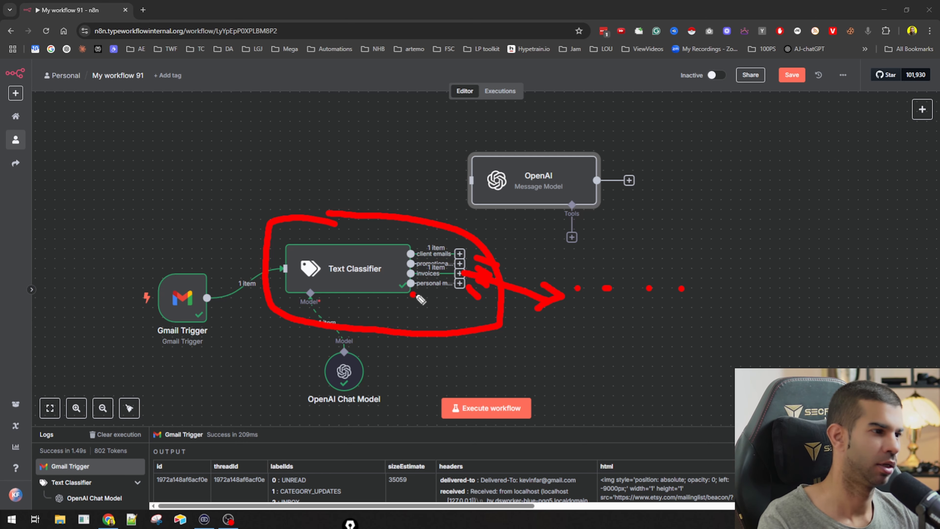
pyautogui.moveTo(413, 294); pyautogui.dragTo(501, 293)
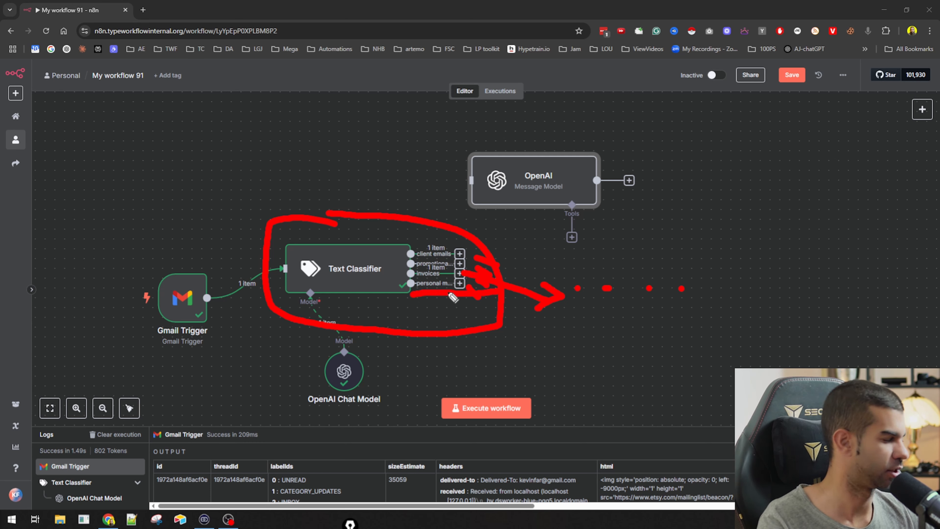
pyautogui.press('Escape')
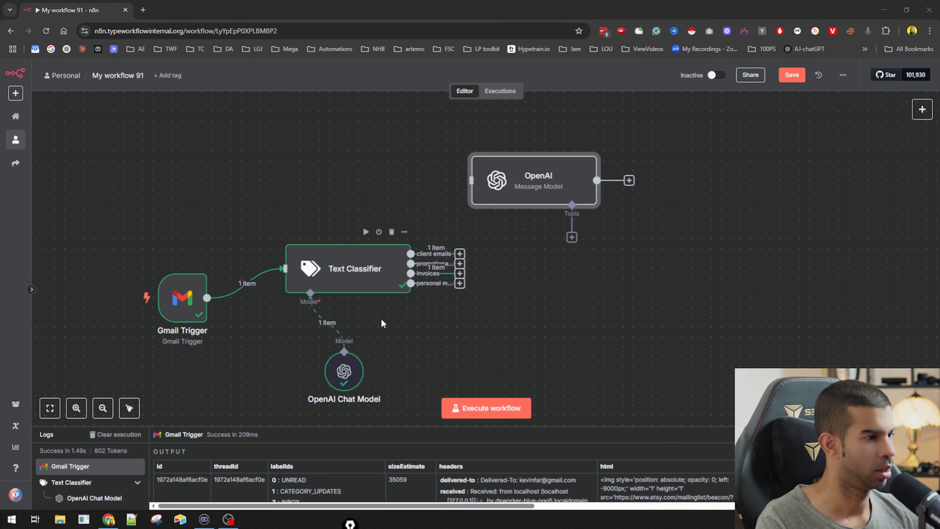
# Step: Move the OpenAI Chat Model to the right and set the Text Classifier between the Gmail Trigger and the OpenAI node
pyautogui.moveTo(364, 282); pyautogui.dragTo(550, 301)
pyautogui.moveTo(362, 366); pyautogui.dragTo(582, 363)
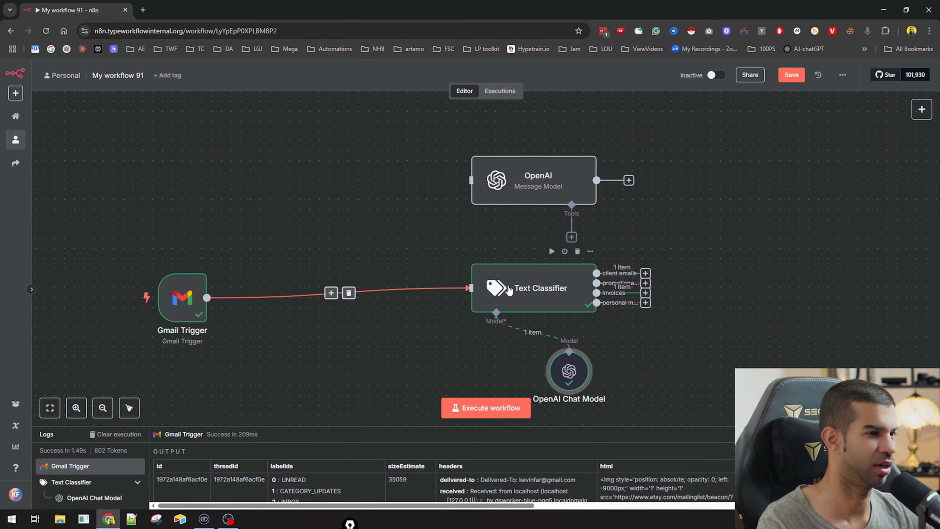
pyautogui.moveTo(509, 291); pyautogui.dragTo(342, 280)
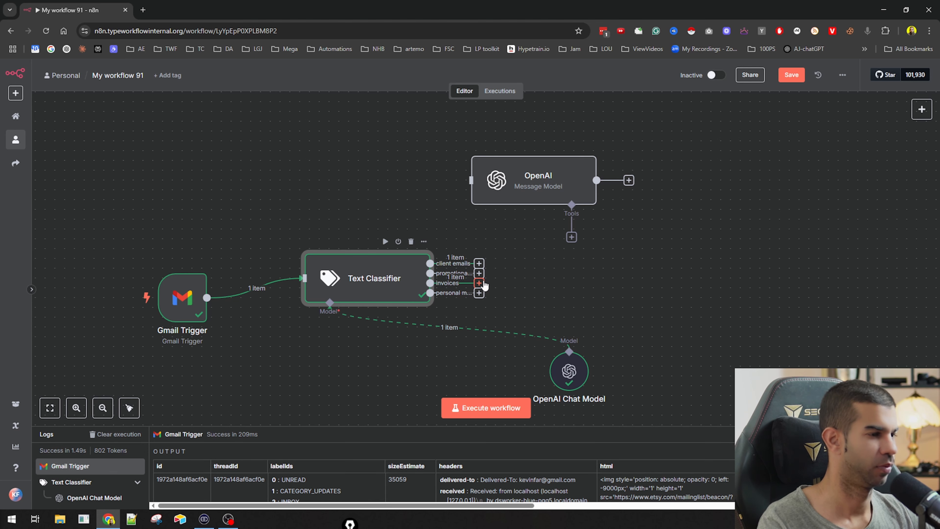
# Step: Add a Gmail node with the label creation action to the Text Classifier's invoices output
pyautogui.click(480, 283)
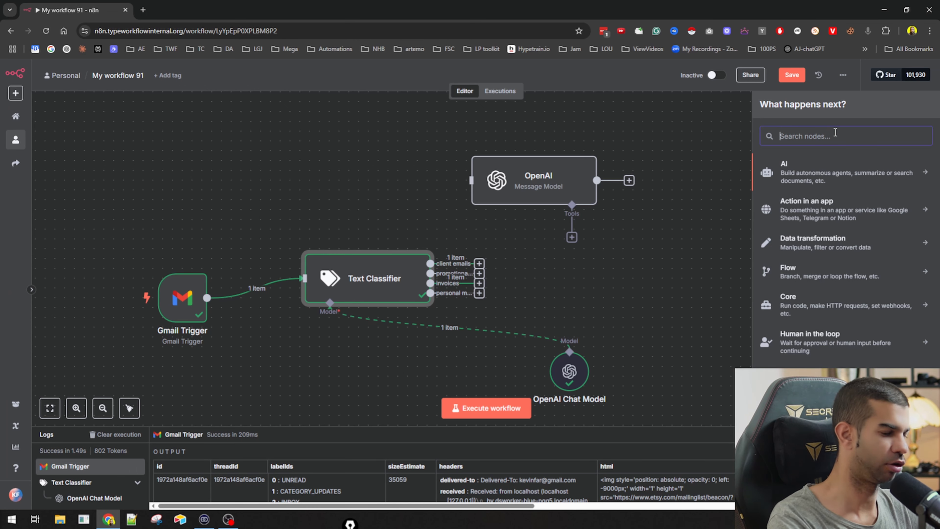
pyautogui.write('gmail')
pyautogui.click(804, 168)
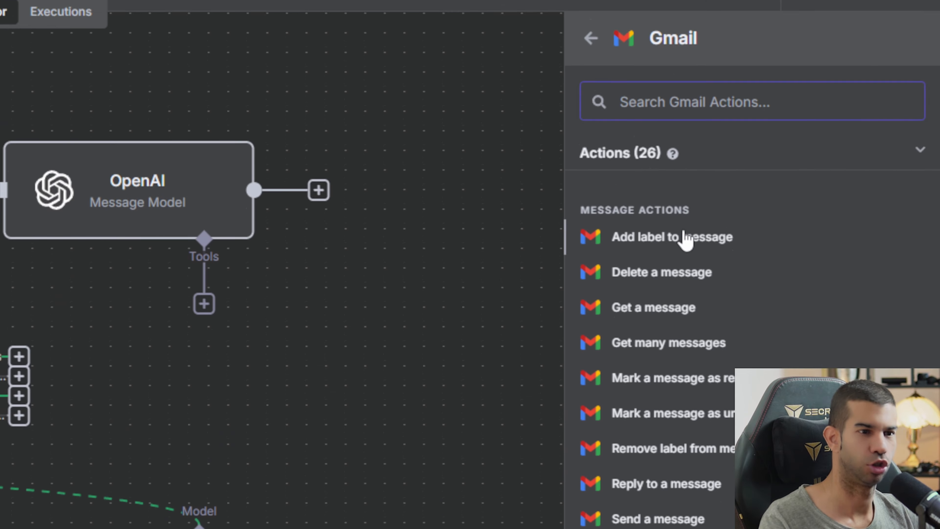
pyautogui.click(654, 278)
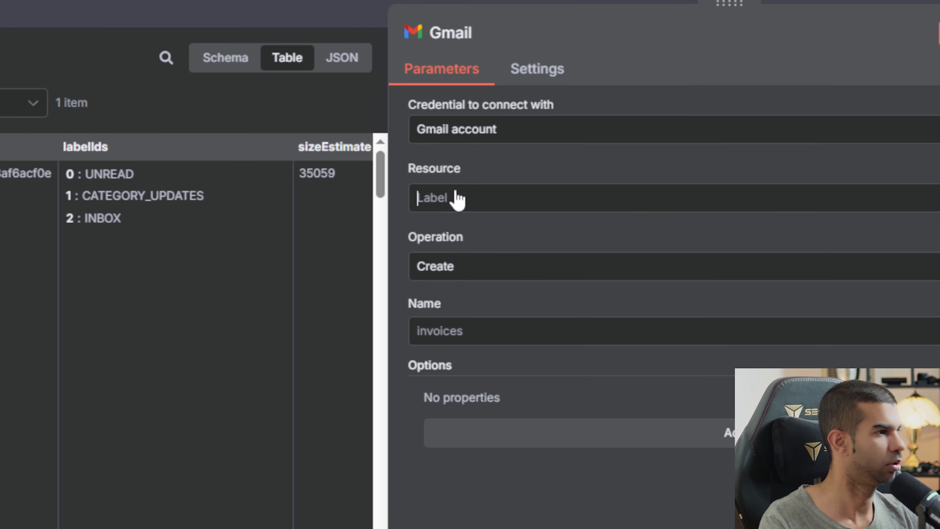
# Step: Name the label to create "invoices" with resource Label and operation Create, execute the Gmail step and return to the canvas
pyautogui.click(455, 199)
pyautogui.click(486, 284)
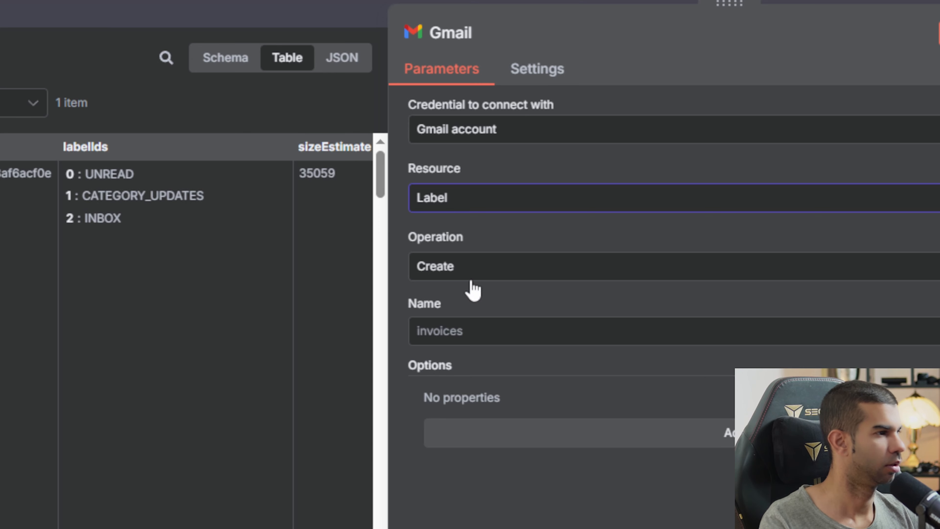
pyautogui.click(483, 323)
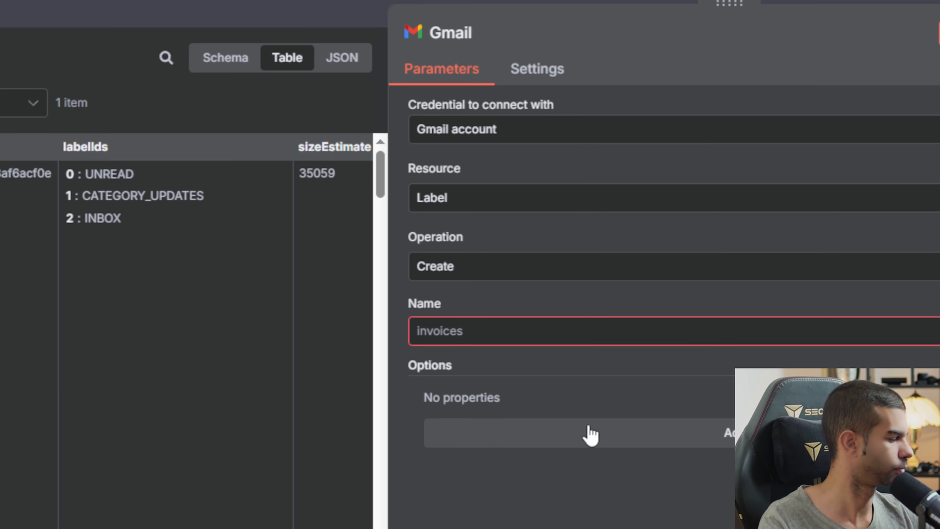
pyautogui.click(569, 337)
pyautogui.write('invoices')
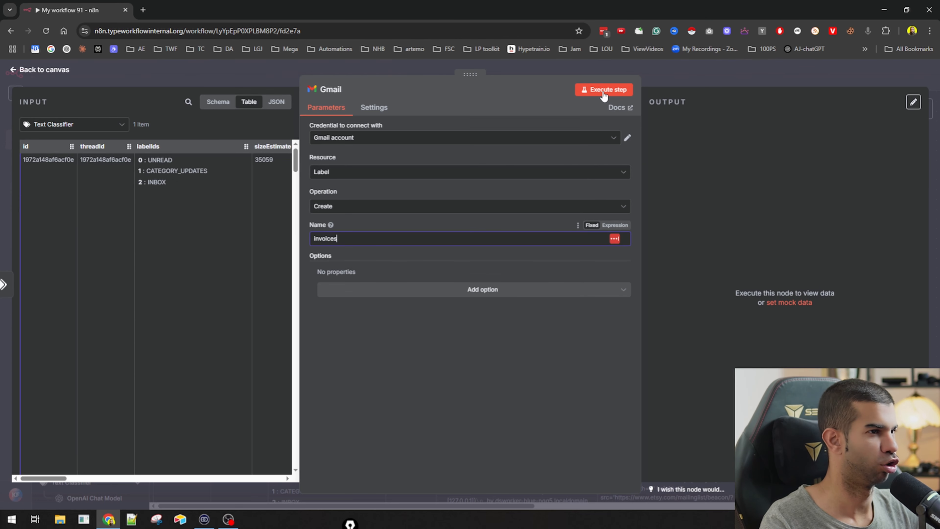
pyautogui.click(472, 185)
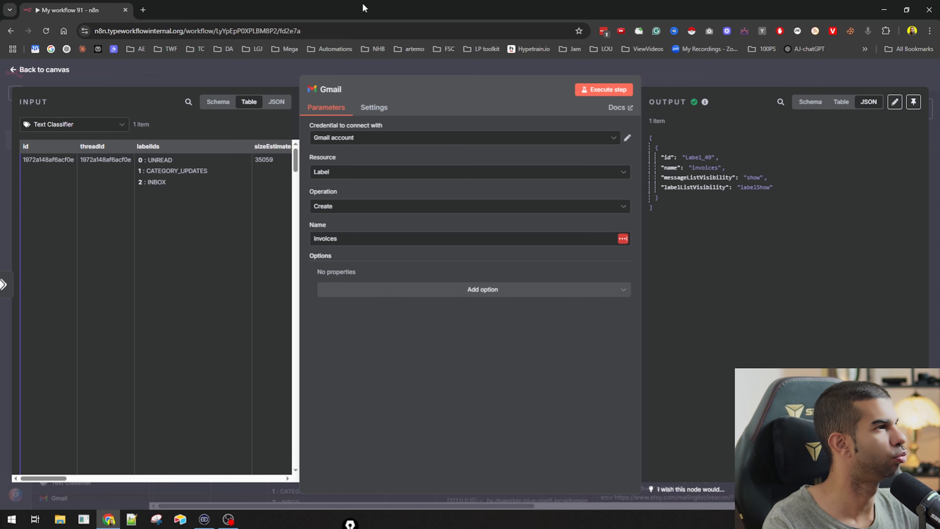
pyautogui.hotkey('ctrl', 't')
pyautogui.hotkey('ctrl', 'w')
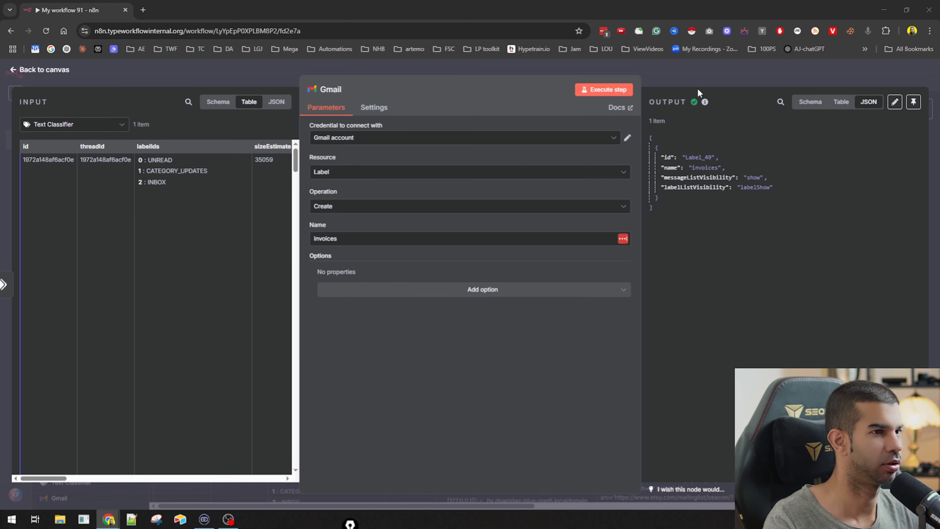
pyautogui.click(727, 76)
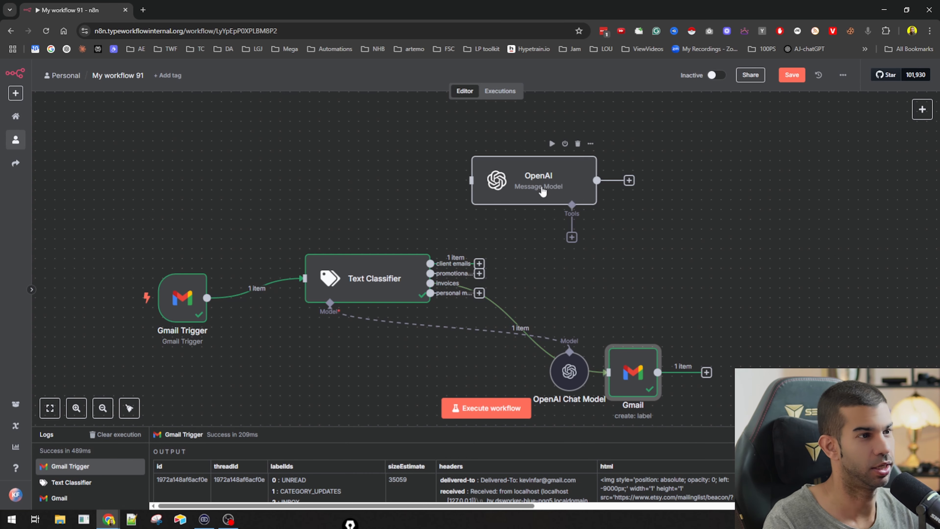
# Step: Rearrange the canvas: OpenAI node off to the upper right, Chat Model below the Text Classifier, and Gmail node beside its outputs
pyautogui.moveTo(542, 189); pyautogui.dragTo(747, 159)
pyautogui.moveTo(569, 382); pyautogui.dragTo(315, 411)
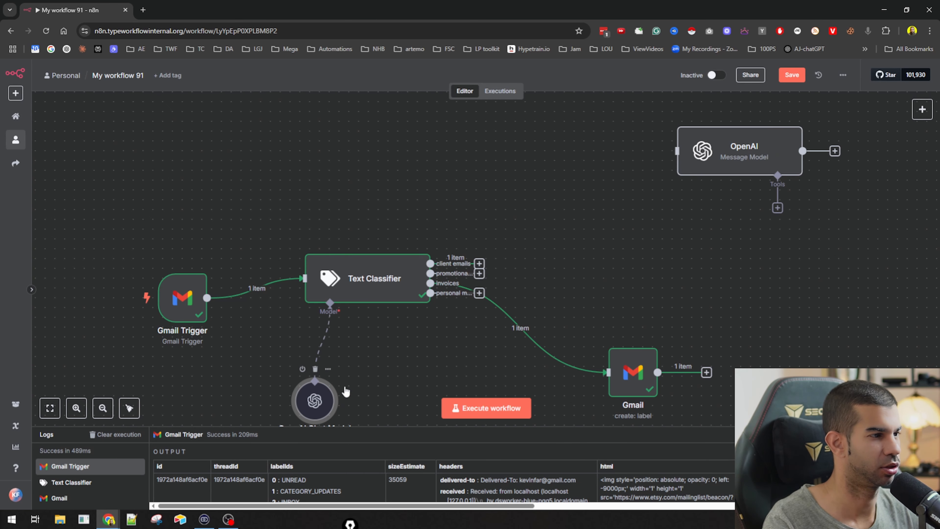
pyautogui.moveTo(370, 276); pyautogui.dragTo(321, 227)
pyautogui.moveTo(651, 391); pyautogui.dragTo(512, 267)
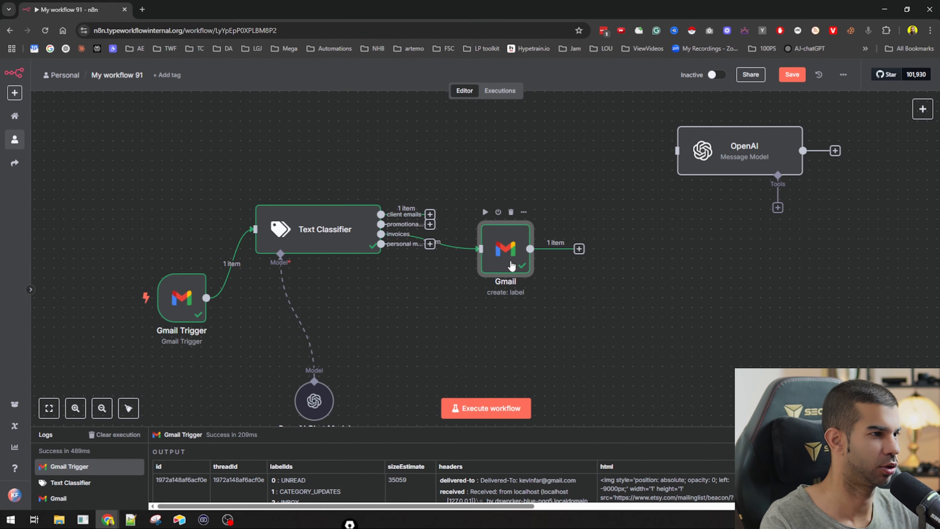
pyautogui.moveTo(512, 266); pyautogui.dragTo(551, 276)
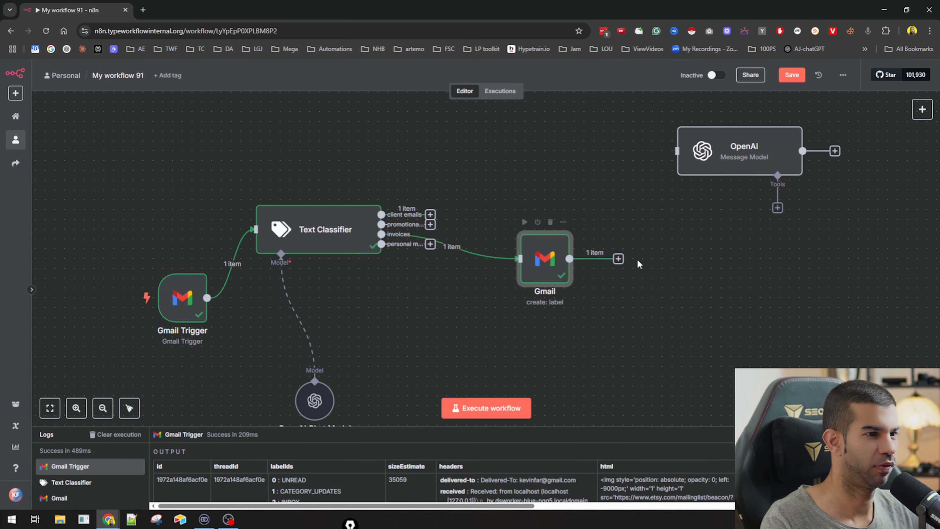
# Step: Add a second Gmail node with the Add label to message action after the label creation node
pyautogui.click(619, 259)
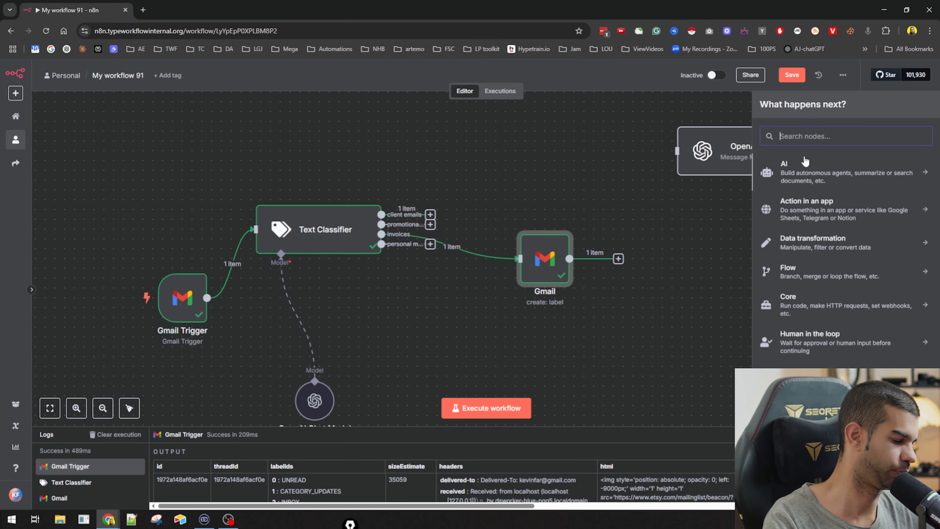
pyautogui.write('gmal')
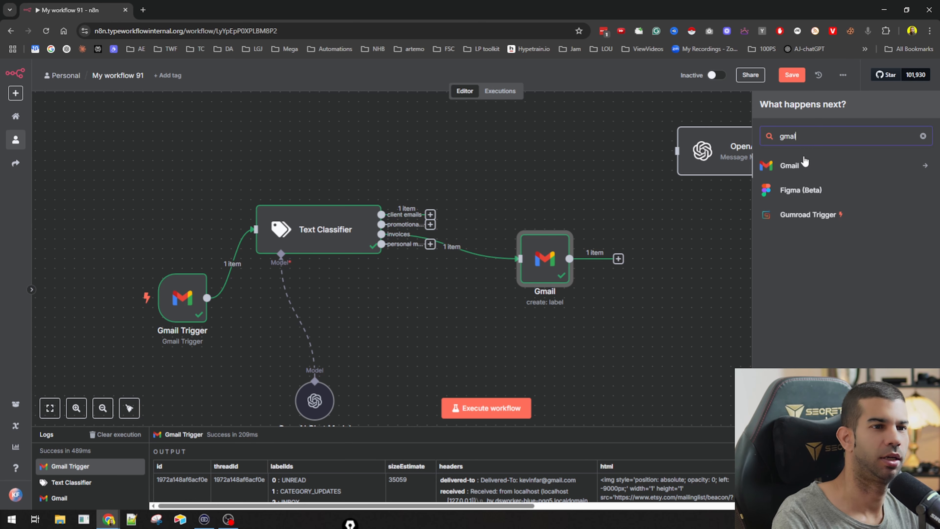
pyautogui.click(800, 165)
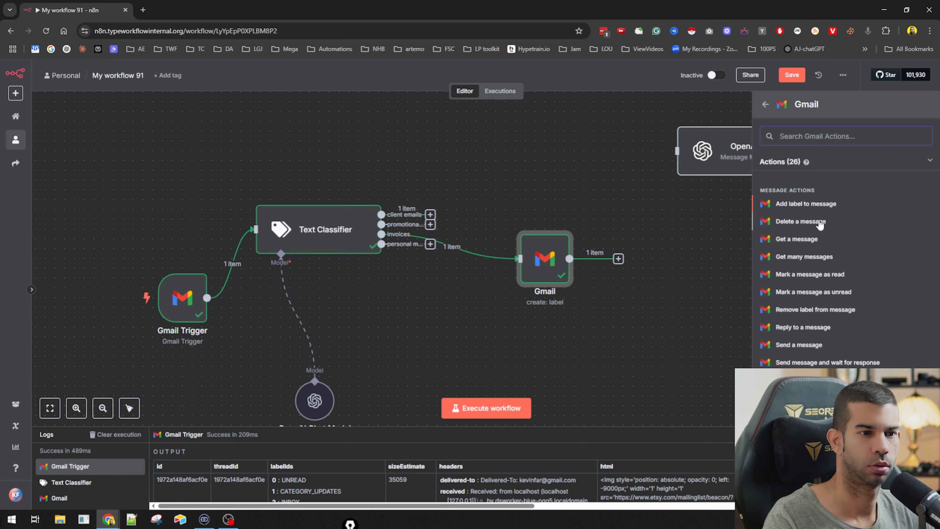
pyautogui.click(801, 205)
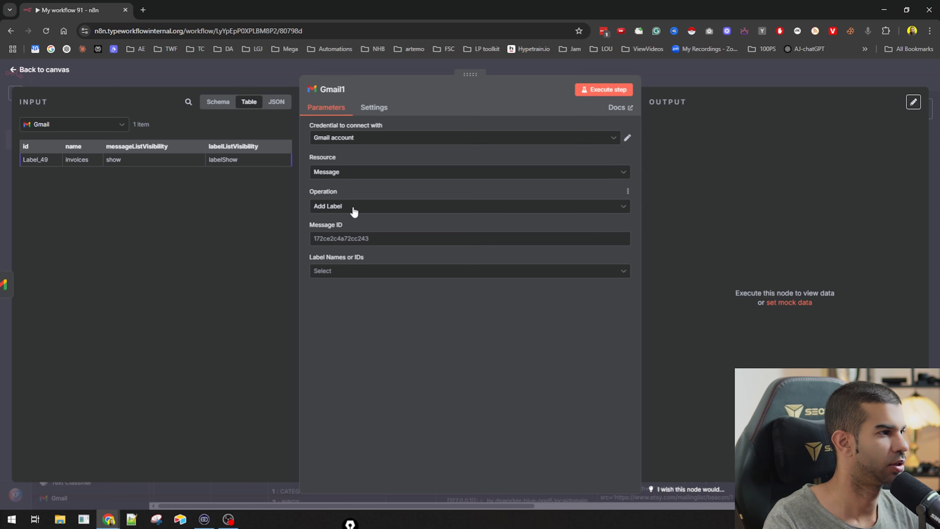
# Step: Choose the invoices label as the label to add in the second Gmail node and execute the step
pyautogui.click(341, 271)
pyautogui.write('IN')
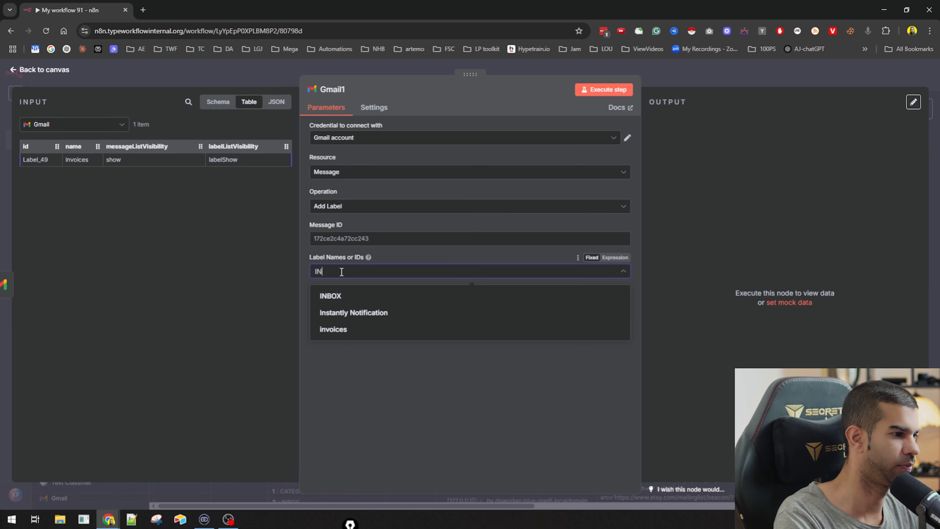
pyautogui.click(343, 331)
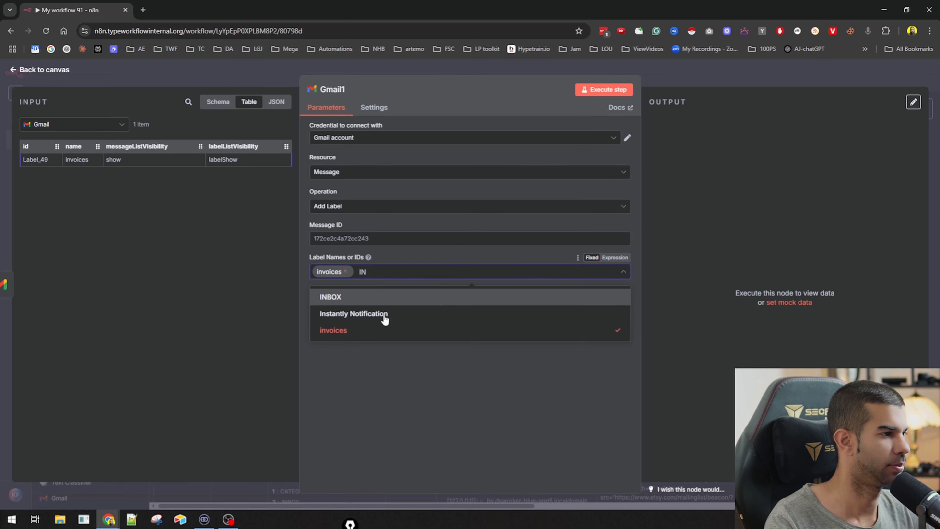
pyautogui.click(421, 409)
pyautogui.click(607, 91)
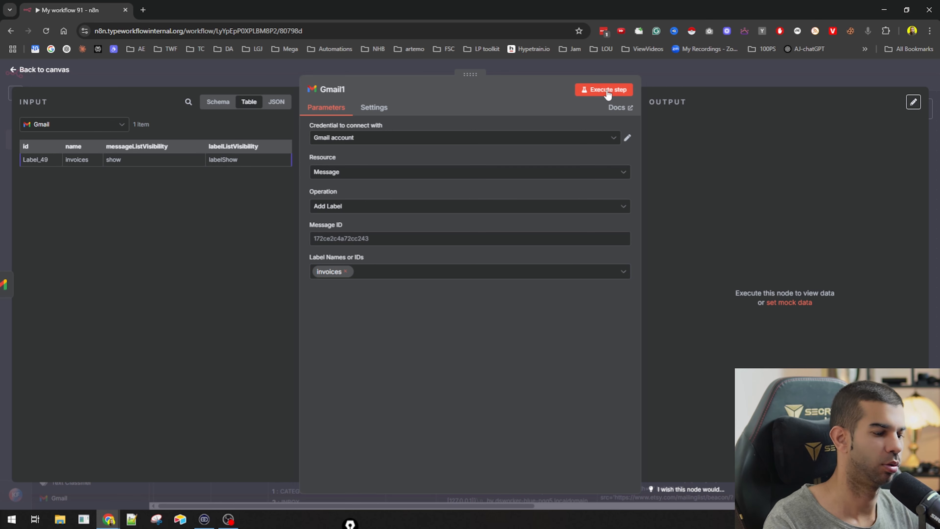
pyautogui.click(349, 244)
pyautogui.click(78, 132)
pyautogui.click(63, 150)
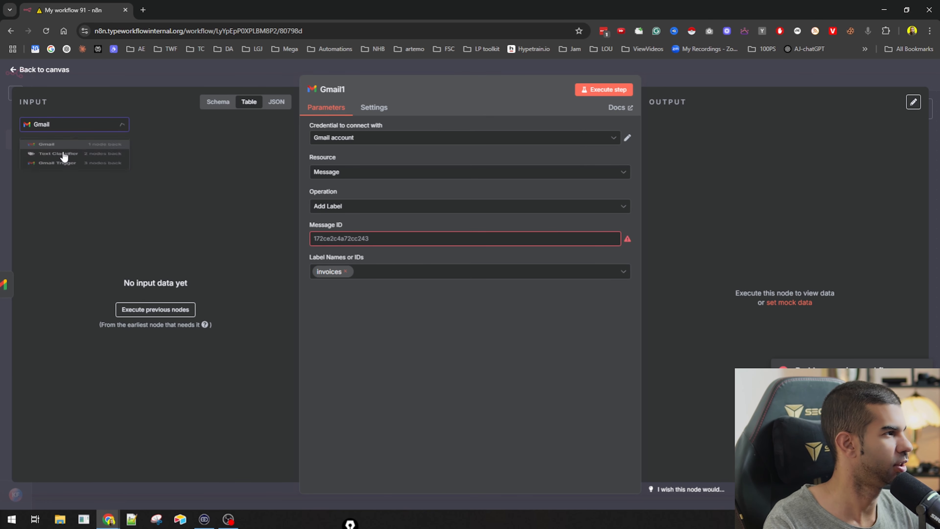
pyautogui.click(61, 130)
pyautogui.click(66, 182)
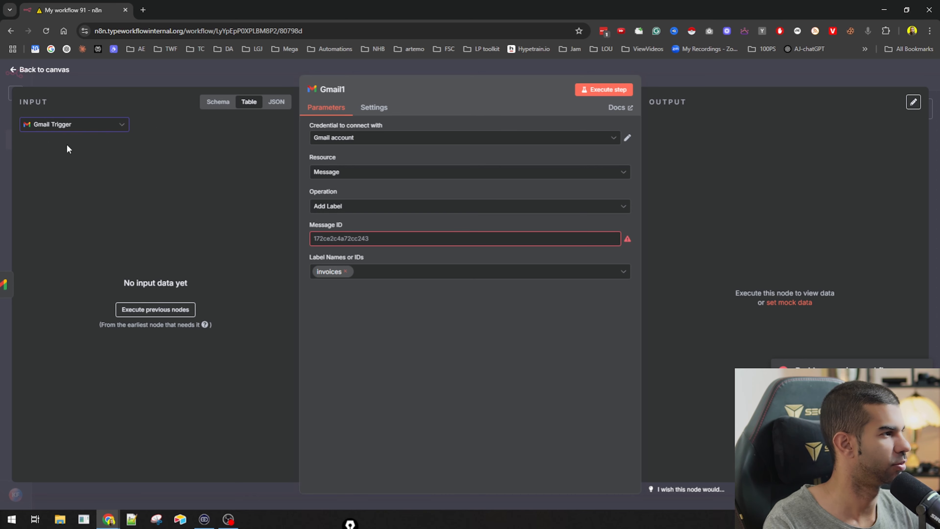
pyautogui.click(714, 87)
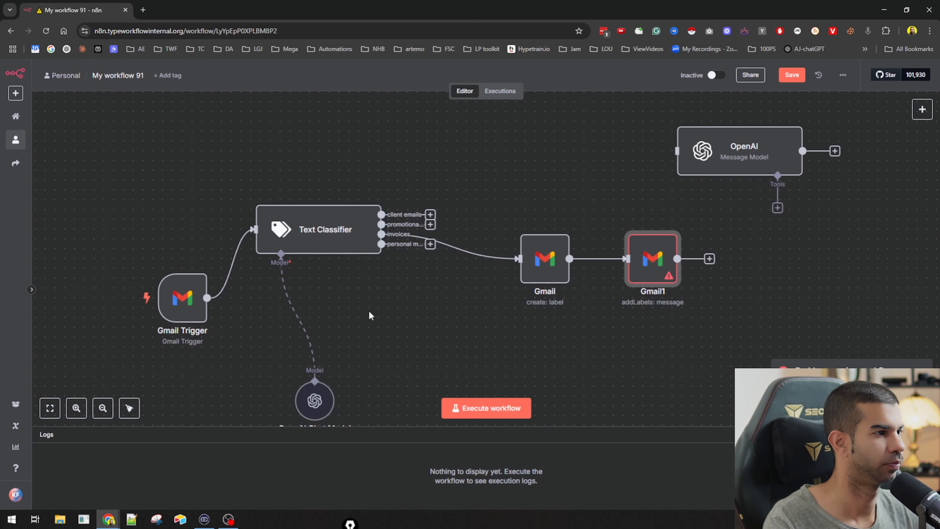
# Step: Move the label creation node slightly lower, reopen the Add Label node and load the Gmail Trigger's data as its input in JSON view
pyautogui.moveTo(552, 261); pyautogui.dragTo(541, 290)
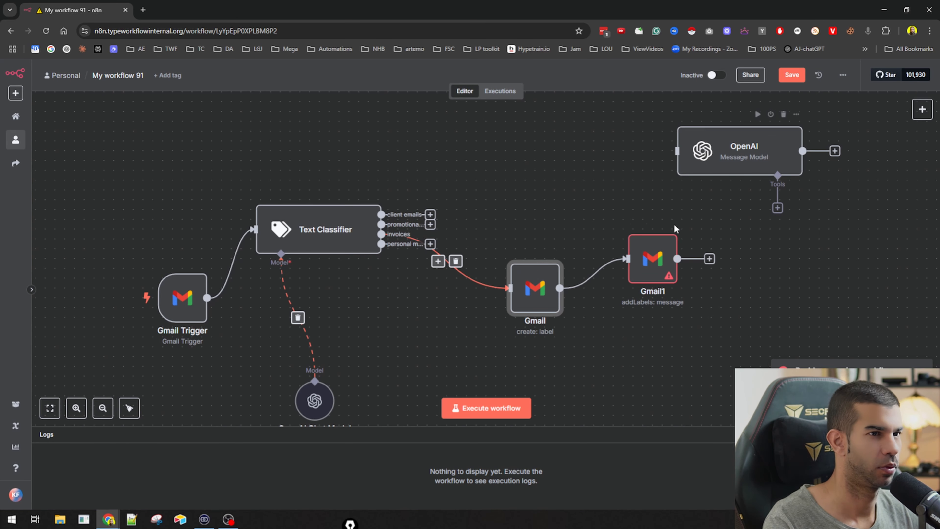
pyautogui.doubleClick(644, 281)
pyautogui.click(343, 229)
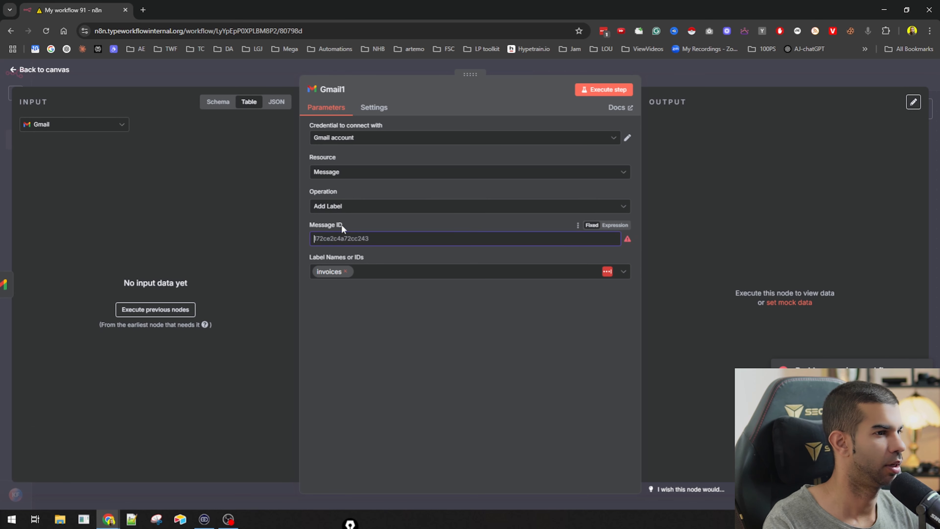
pyautogui.click(67, 126)
pyautogui.click(70, 182)
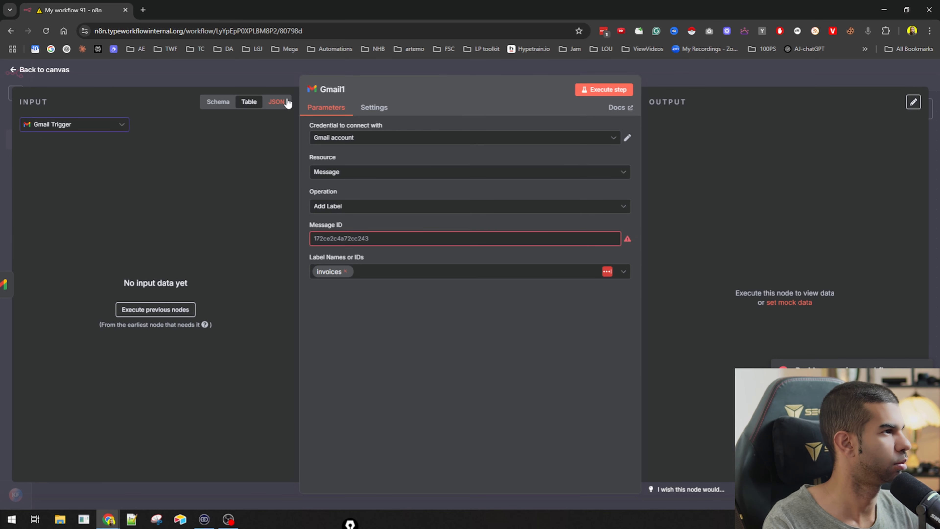
pyautogui.click(278, 102)
pyautogui.click(176, 312)
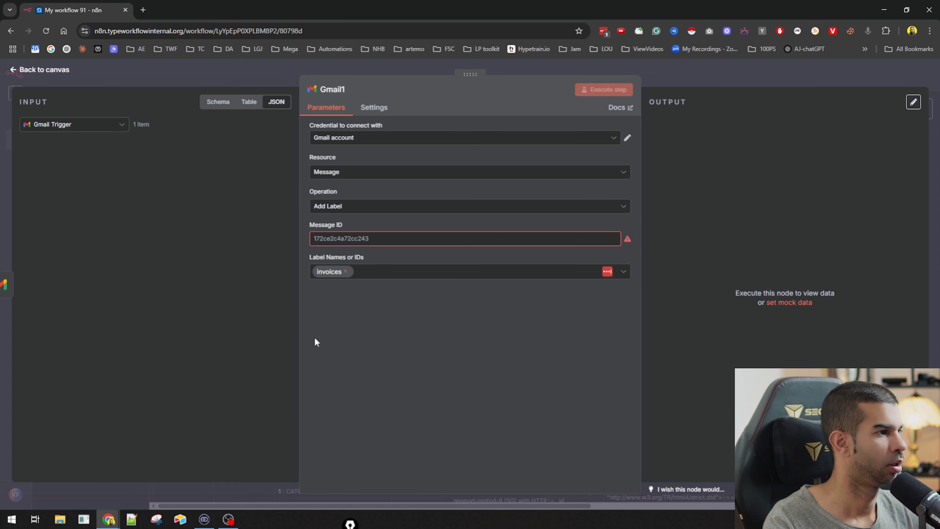
pyautogui.click(98, 132)
pyautogui.click(54, 193)
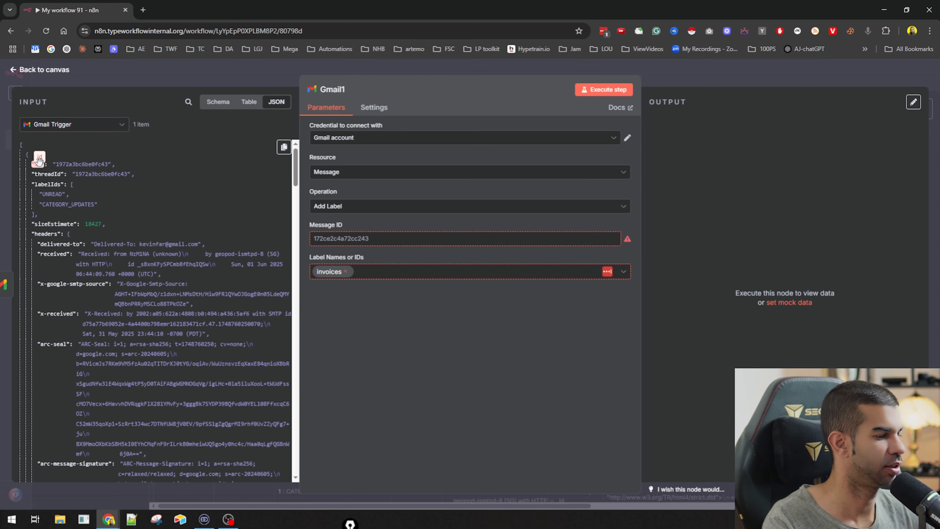
# Step: Map the Gmail Trigger's id field to the Add Label node's Message ID, execute the step and return to the canvas
pyautogui.moveTo(39, 160); pyautogui.dragTo(39, 163)
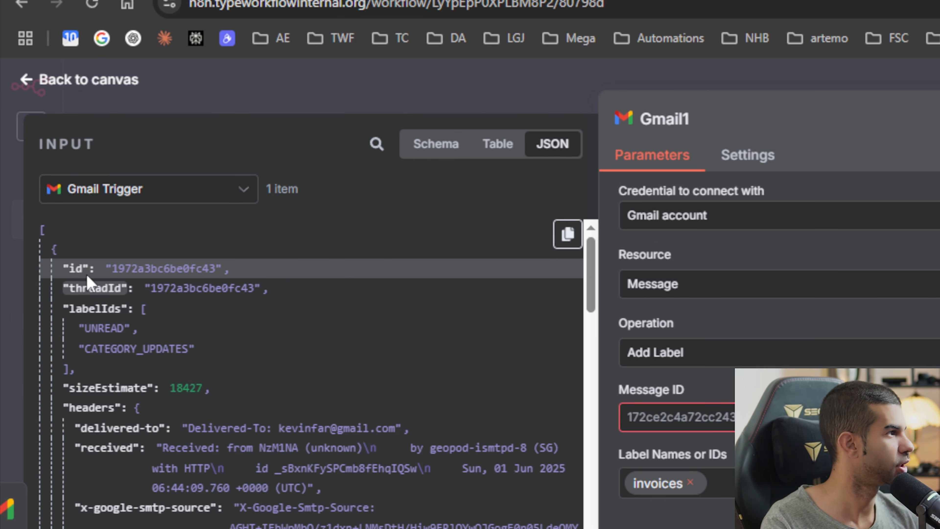
pyautogui.moveTo(76, 269); pyautogui.dragTo(644, 412)
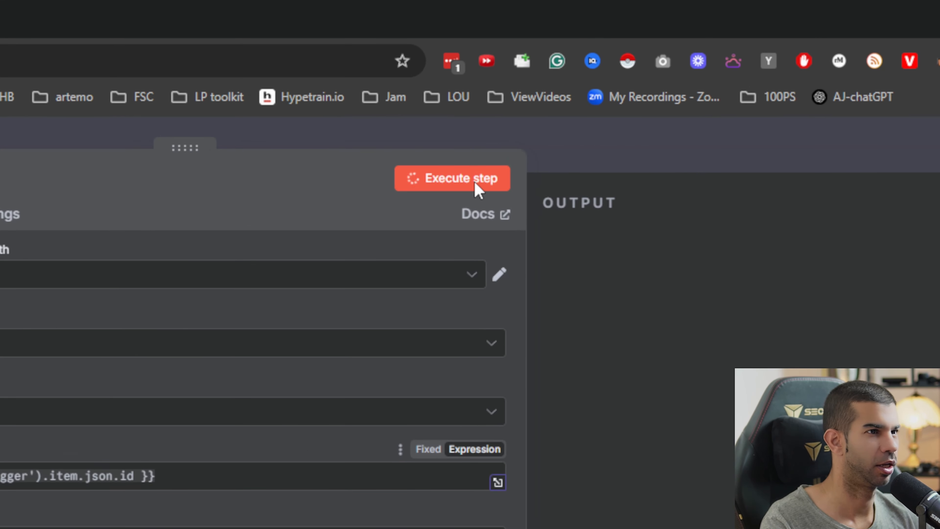
pyautogui.click(939, 123)
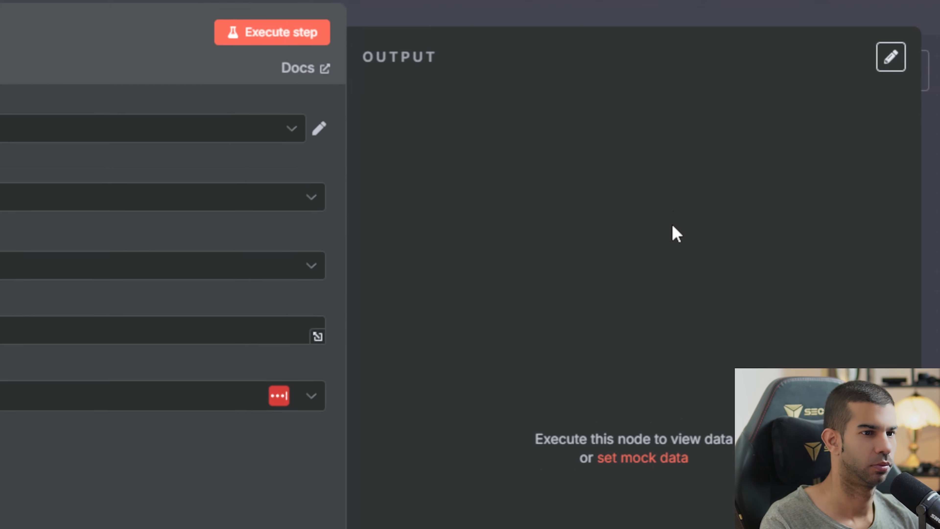
pyautogui.click(699, 157)
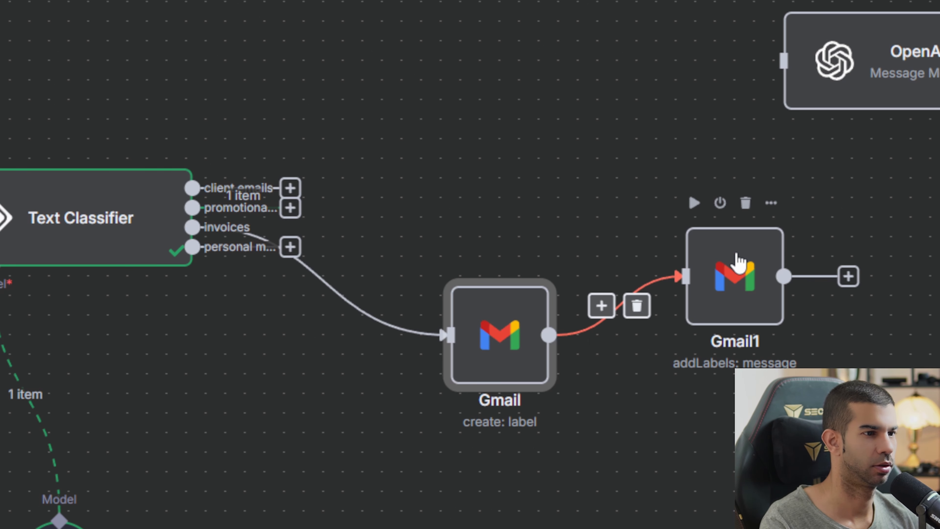
# Step: Review the Add Label node's parameters and execute that node from the canvas
pyautogui.doubleClick(719, 298)
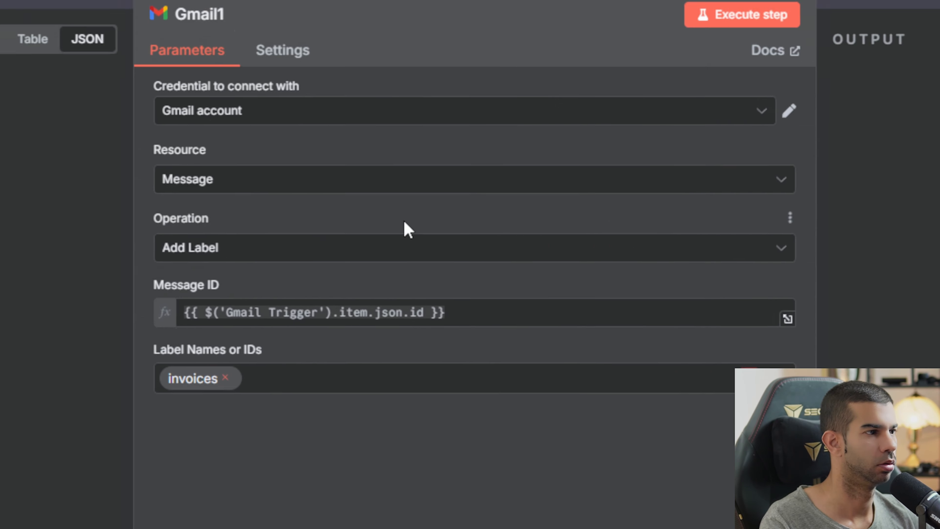
pyautogui.press('Escape')
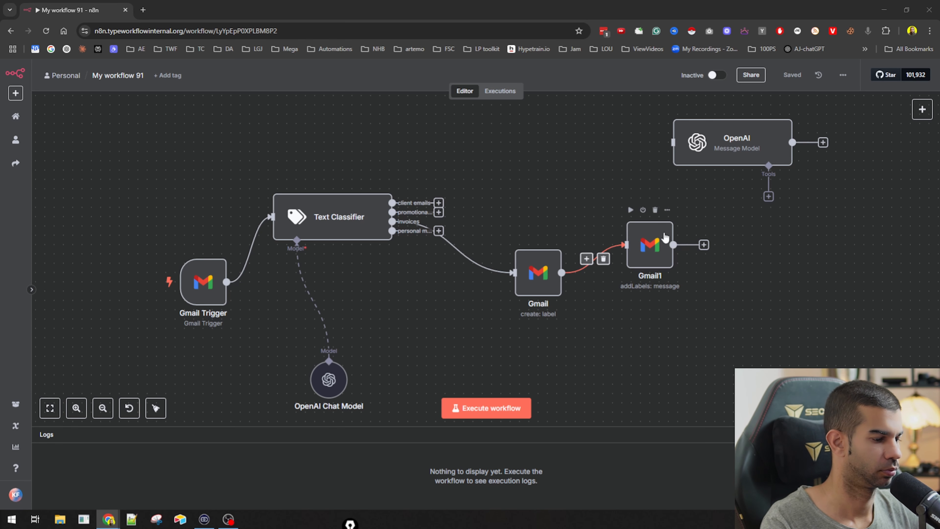
pyautogui.click(629, 210)
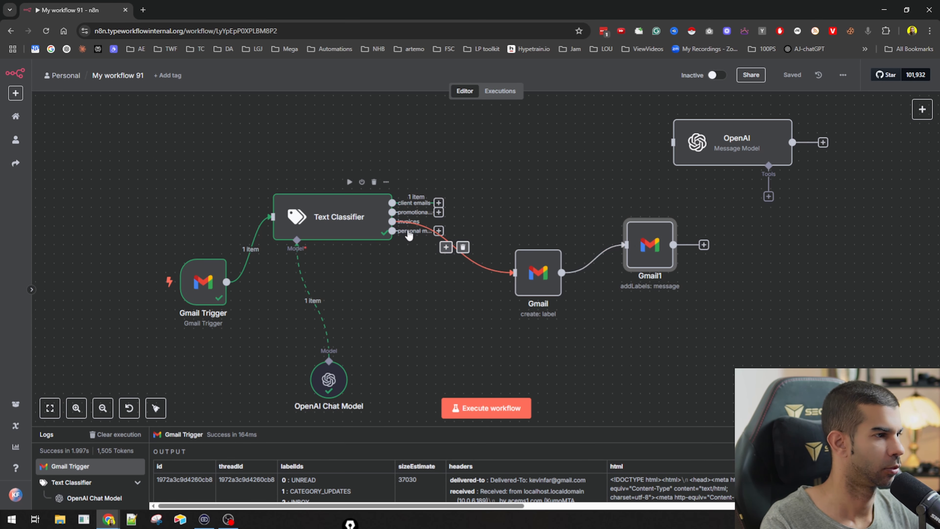
# Step: Examine the Text Classifier's incoming email data, categories and output branches, and return to the canvas
pyautogui.doubleClick(332, 222)
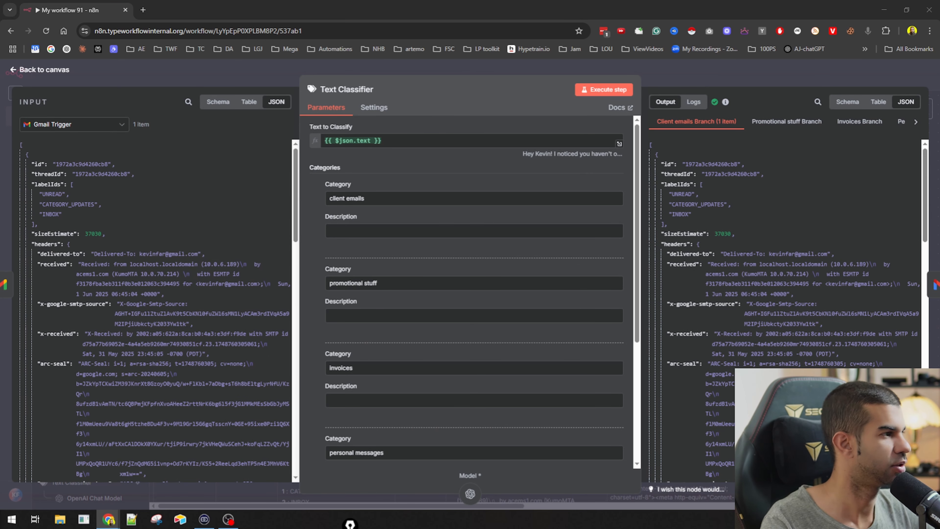
pyautogui.moveTo(113, 264); pyautogui.dragTo(190, 399)
pyautogui.click(190, 399)
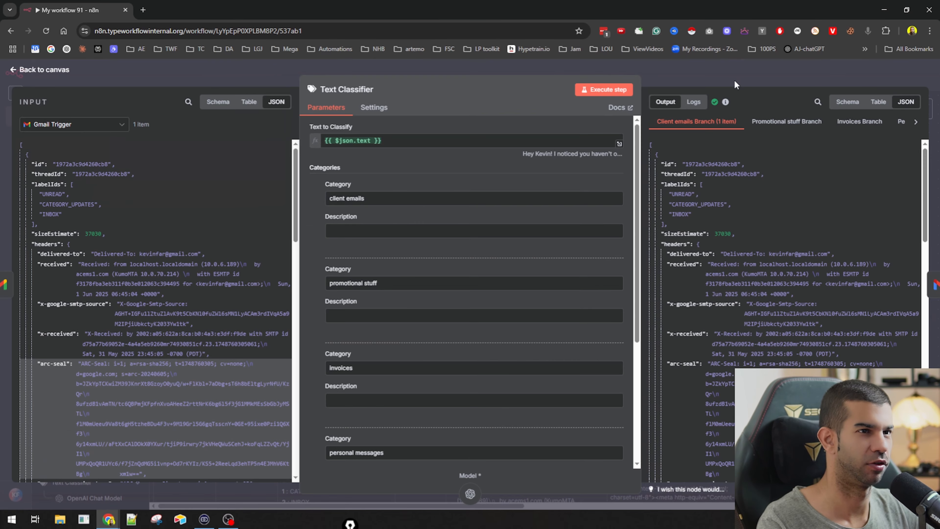
pyautogui.click(734, 80)
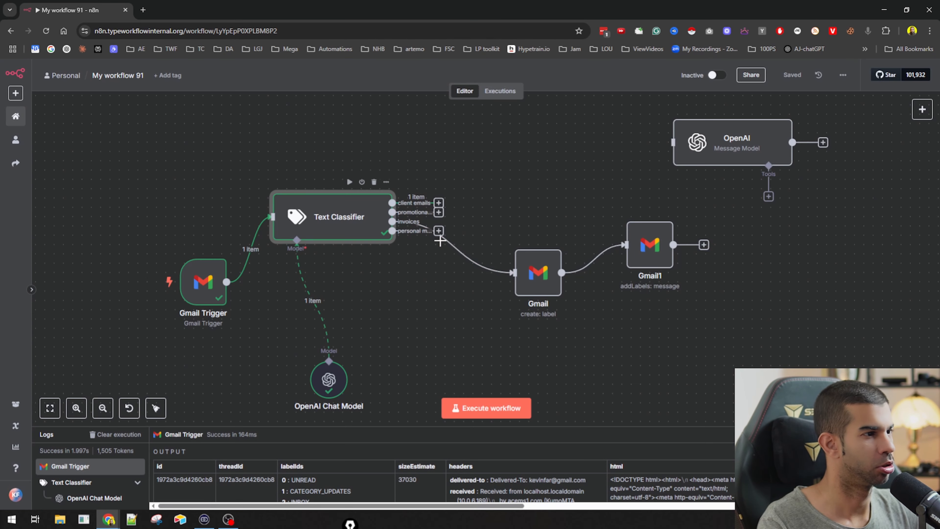
# Step: Replace the invoices connection into the label creation node with one from the Text Classifier's personal messages output
pyautogui.scroll(5, 432, 237)
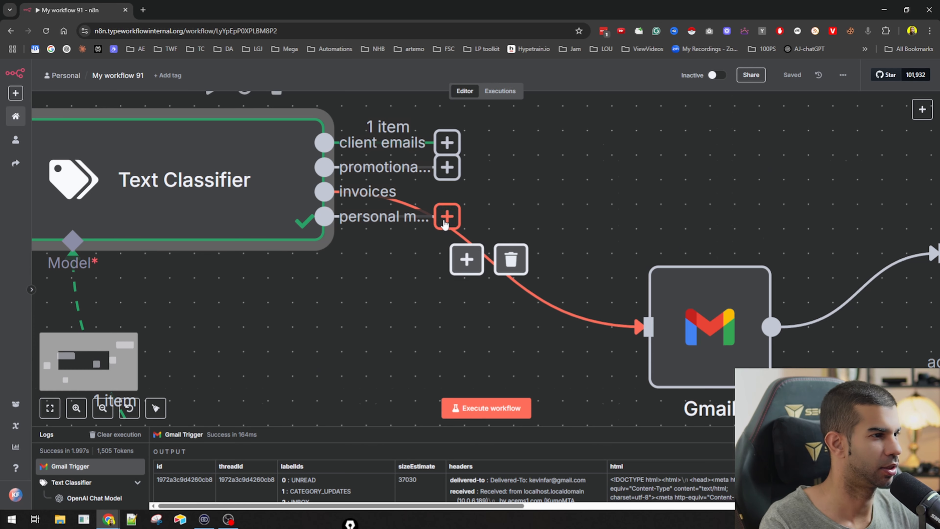
pyautogui.scroll(-2, 443, 221)
pyautogui.click(495, 254)
pyautogui.moveTo(446, 217); pyautogui.dragTo(578, 290)
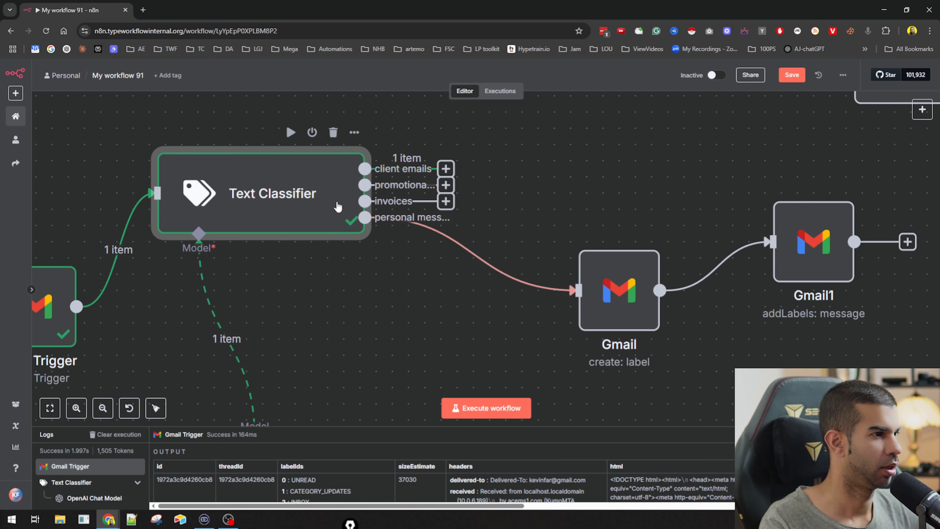
# Step: Reroute the label creation node's input to the Text Classifier's client emails output, and save and execute the workflow
pyautogui.click(488, 253)
pyautogui.moveTo(446, 168); pyautogui.dragTo(578, 290)
pyautogui.scroll(-2, 415, 313)
pyautogui.hotkey('ctrl', 's')
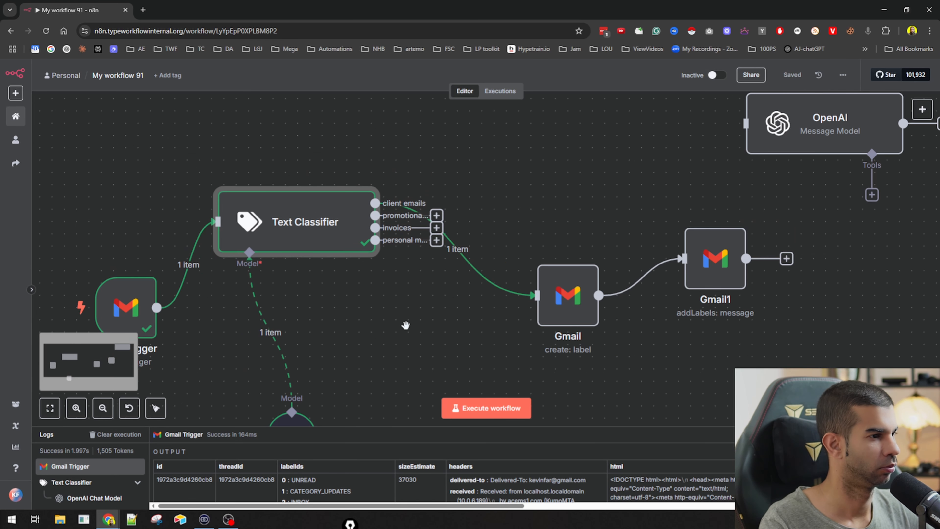
pyautogui.click(479, 410)
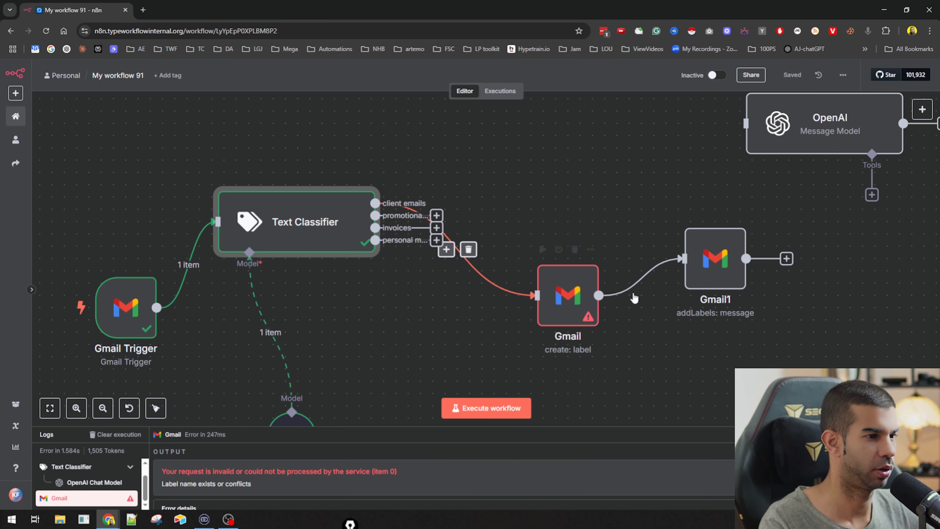
# Step: Read the error output of the label creation node and return to the canvas
pyautogui.doubleClick(568, 295)
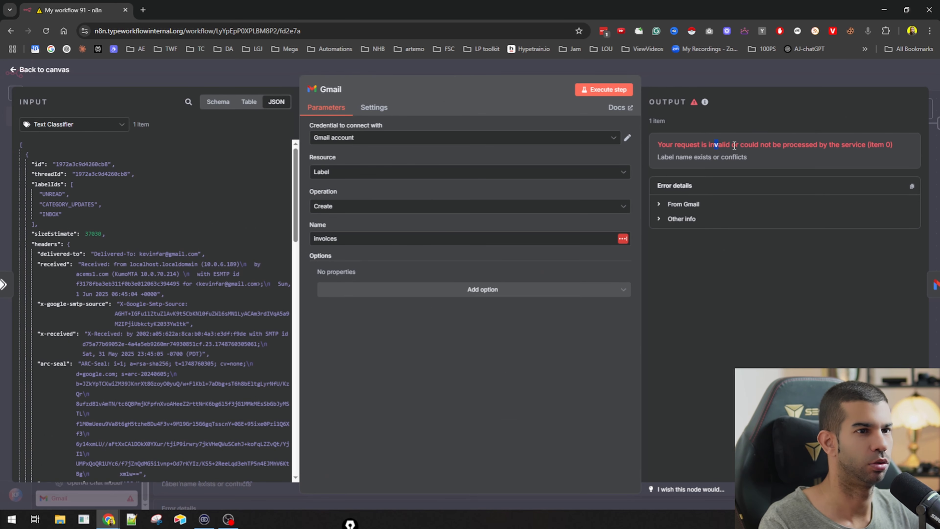
pyautogui.moveTo(734, 145); pyautogui.dragTo(795, 148)
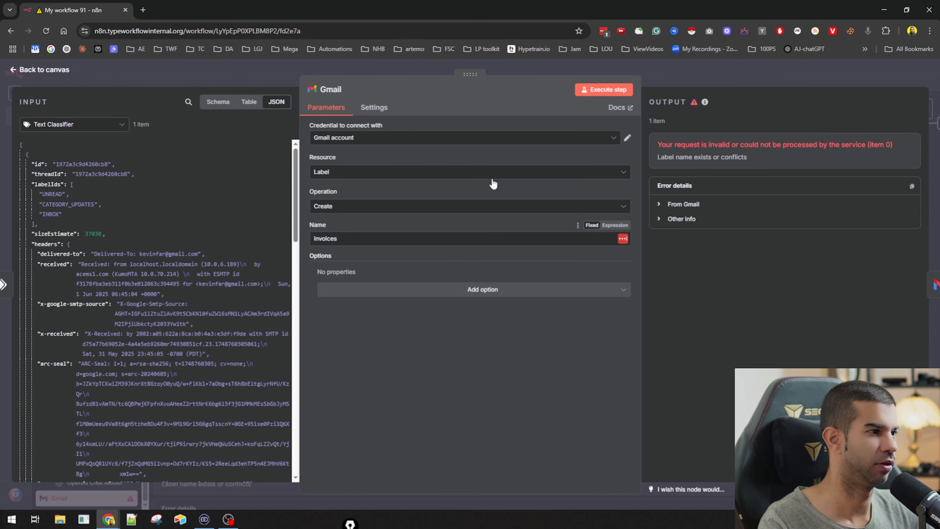
pyautogui.press('Escape')
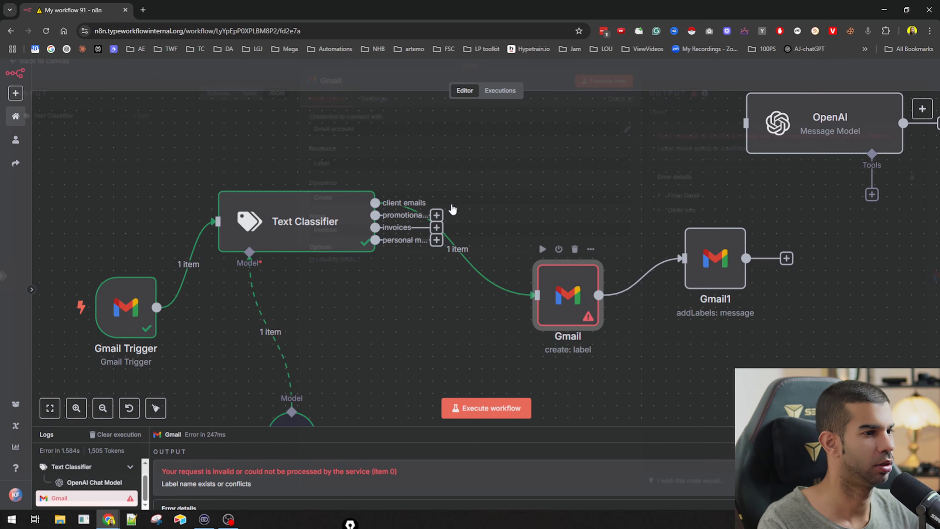
# Step: Set the label creation node's On Error setting to Continue and execute the workflow from the canvas
pyautogui.press('Return')
pyautogui.click(381, 110)
pyautogui.click(334, 246)
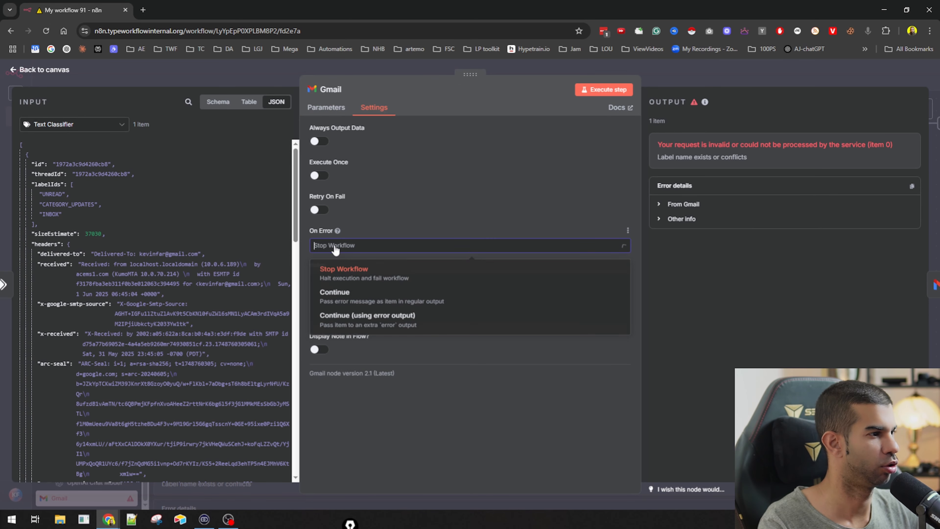
pyautogui.click(358, 304)
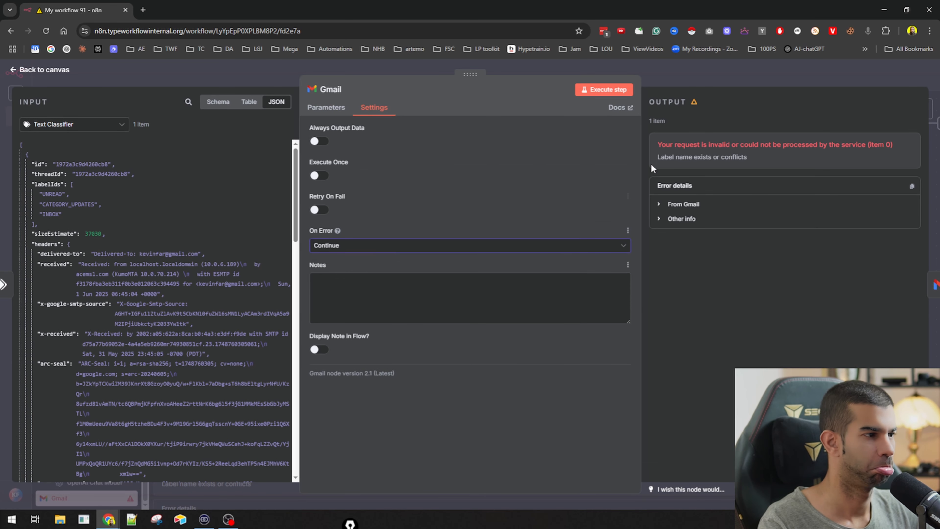
pyautogui.click(701, 85)
pyautogui.click(450, 407)
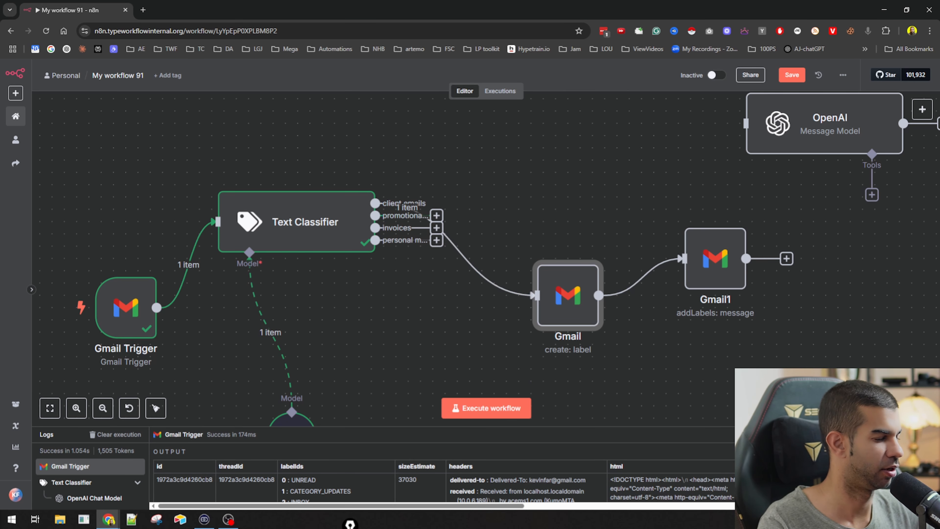
# Step: Move the Text Classifier farther from the label creation node, also linking its personal messages output to that node, and rerun the workflow
pyautogui.moveTo(470, 256)
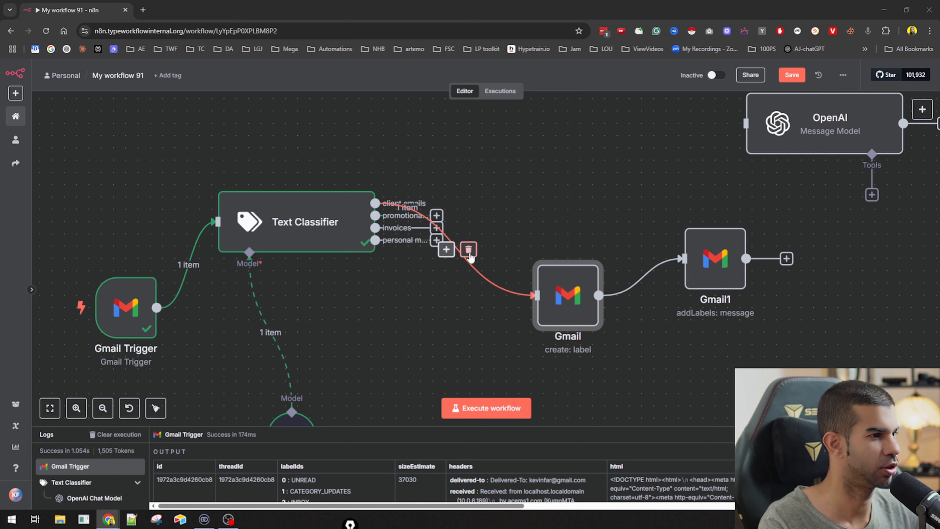
pyautogui.moveTo(330, 235); pyautogui.dragTo(244, 198)
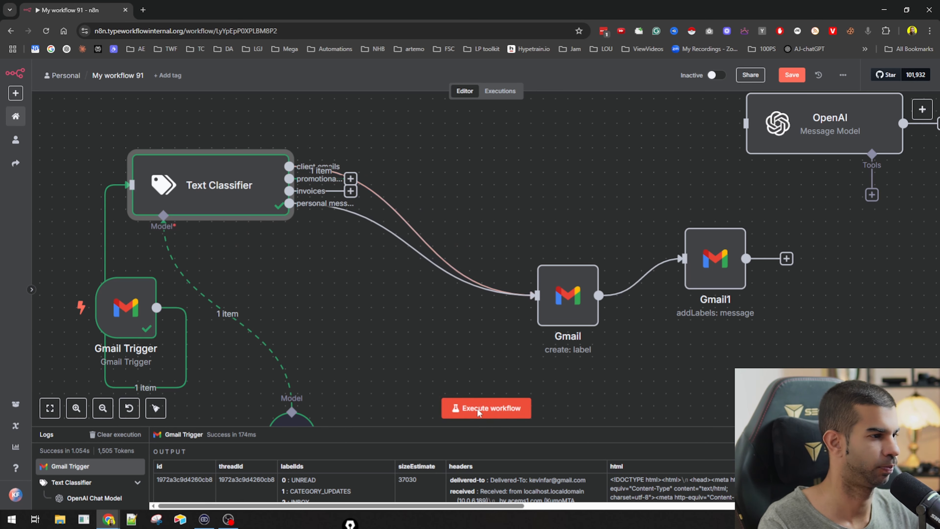
pyautogui.click(492, 410)
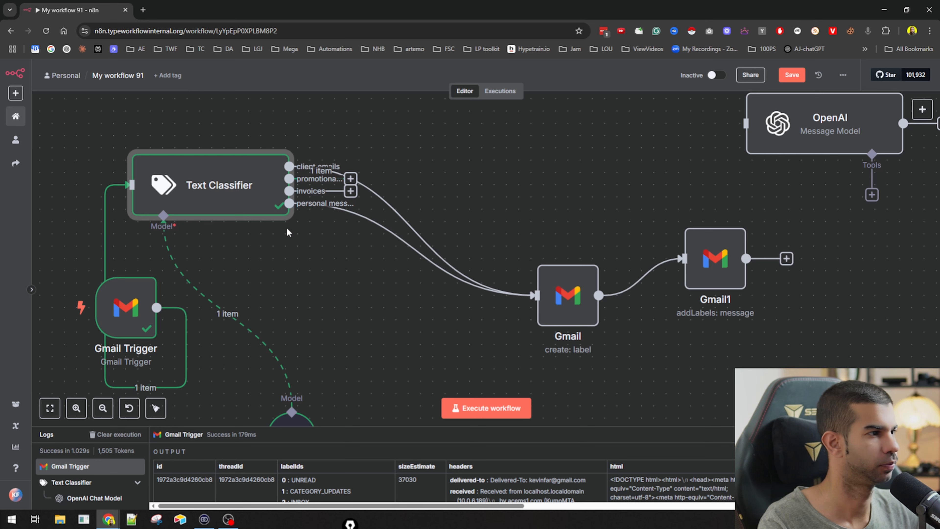
pyautogui.moveTo(257, 175); pyautogui.dragTo(270, 211)
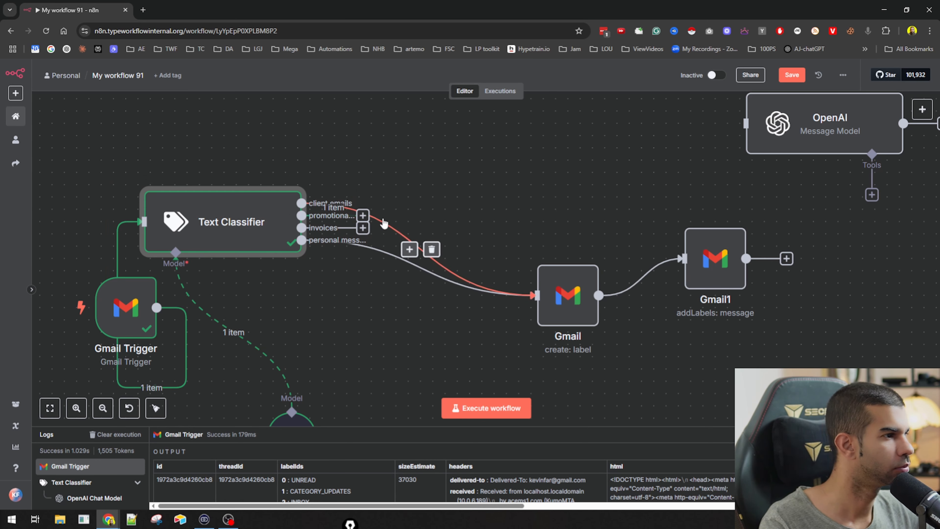
# Step: Link the Text Classifier's promotional stuff and invoices outputs to the label creation node, execute the workflow, and check the email's labels in Gmail
pyautogui.moveTo(362, 218); pyautogui.dragTo(534, 296)
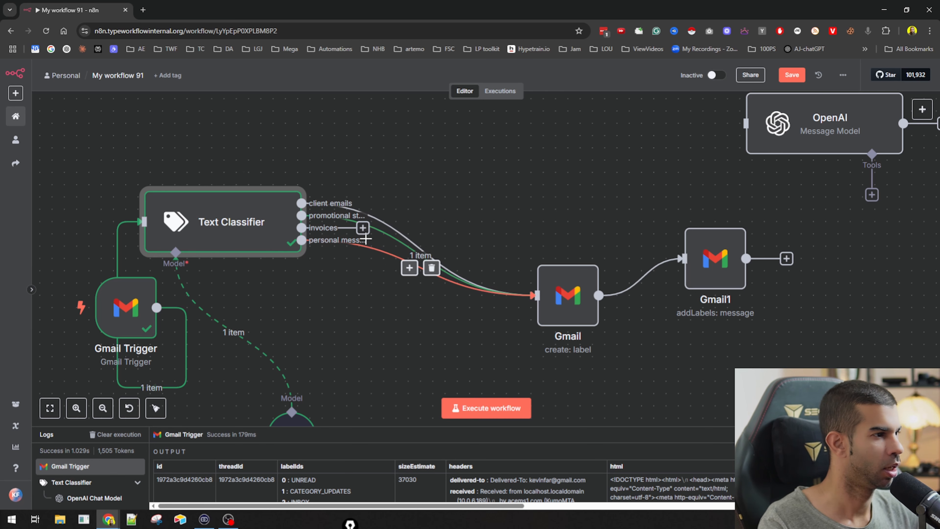
pyautogui.moveTo(363, 228); pyautogui.dragTo(537, 297)
pyautogui.click(481, 408)
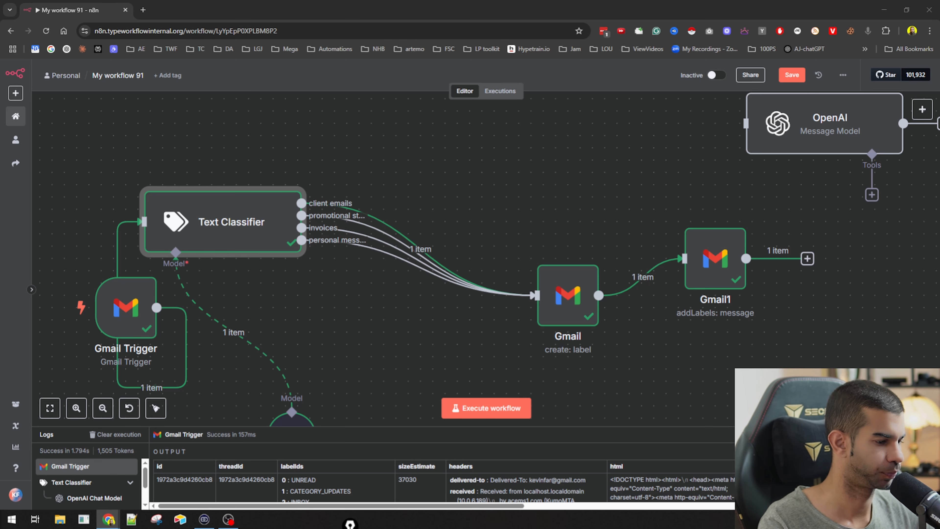
pyautogui.moveTo(939, 163); pyautogui.dragTo(422, 225)
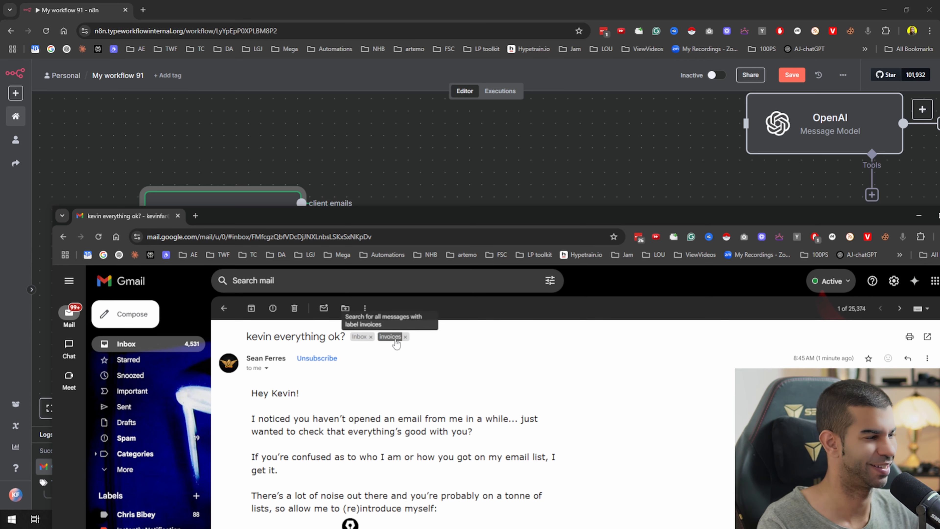
pyautogui.hotkey('alt', 'Tab')
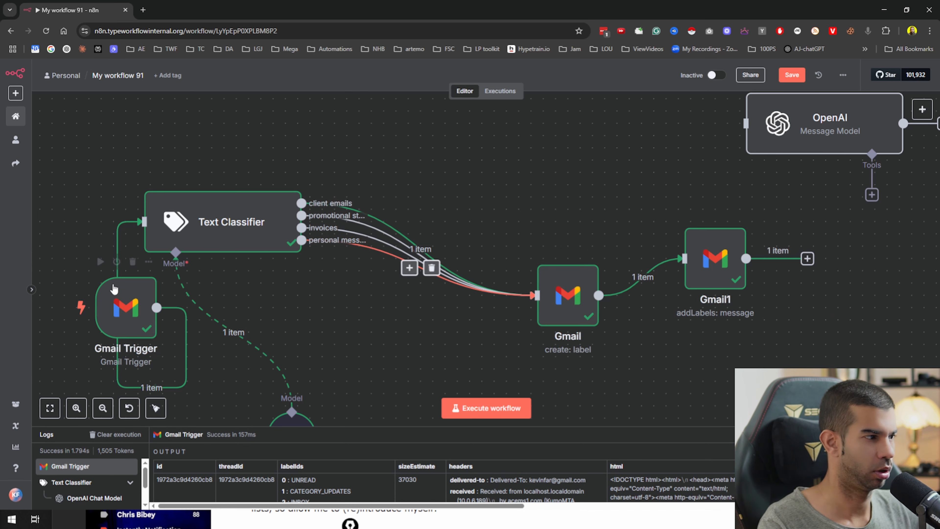
# Step: Move the Text Classifier up between the Gmail Trigger and the label creation node, and review its category list
pyautogui.moveTo(220, 225); pyautogui.dragTo(330, 177)
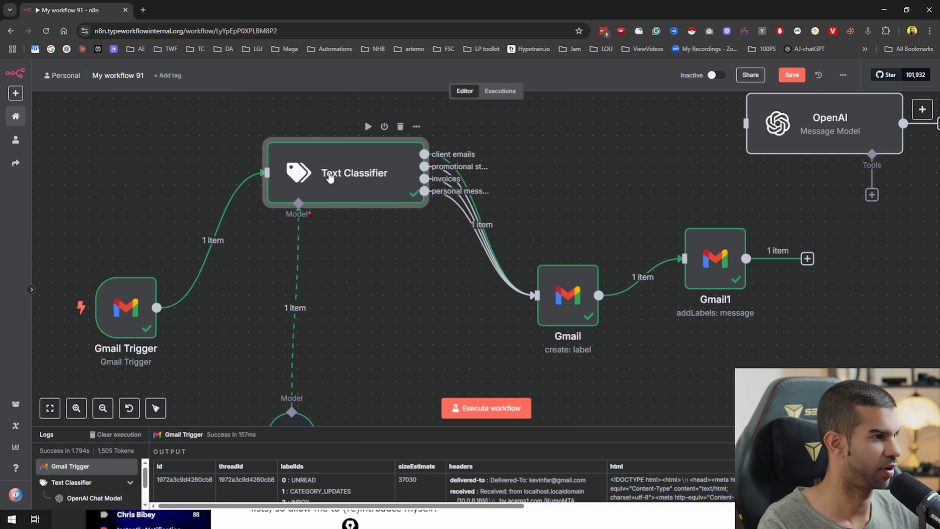
pyautogui.doubleClick(350, 179)
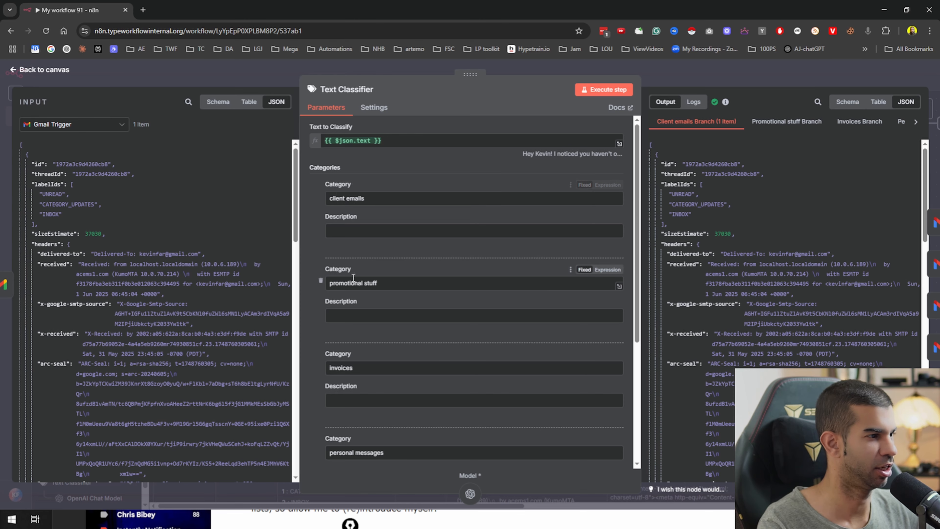
pyautogui.click(676, 80)
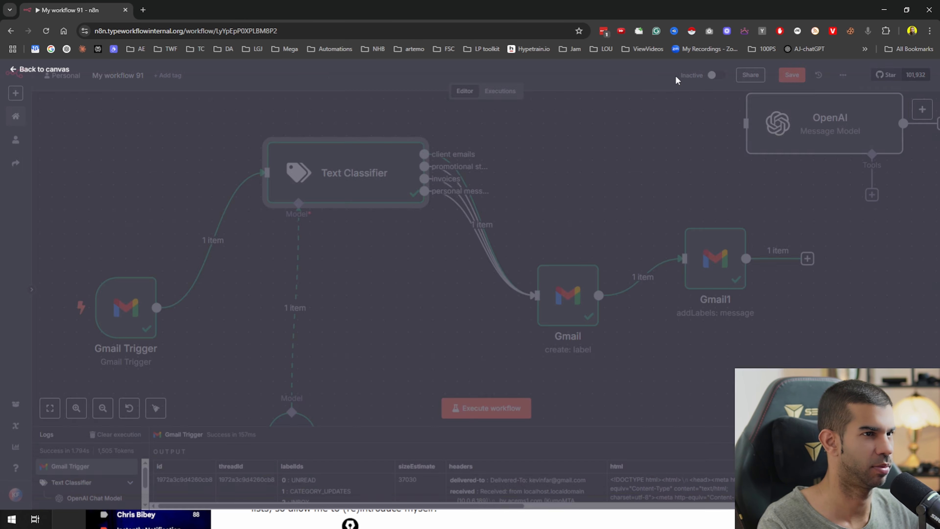
# Step: Examine the label creation node's error output and its On Error setting, and return to the canvas
pyautogui.moveTo(570, 305); pyautogui.dragTo(536, 315)
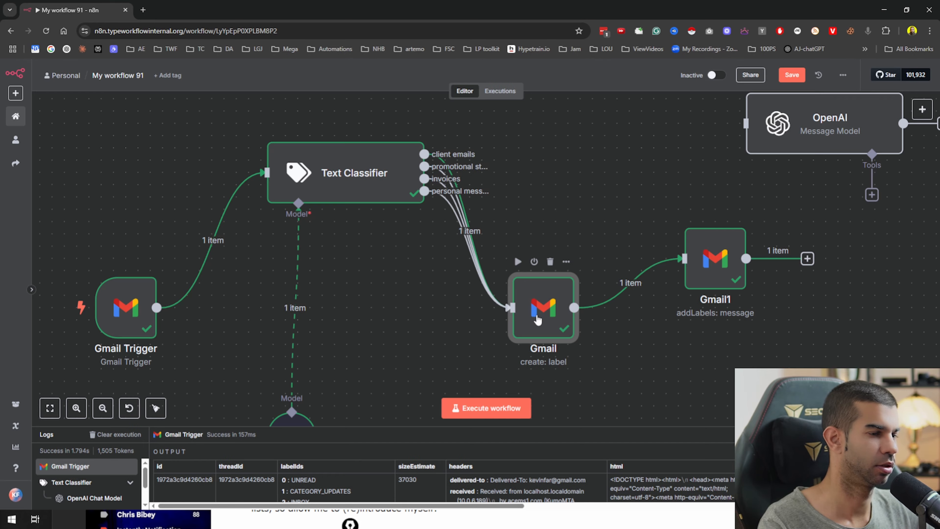
pyautogui.doubleClick(538, 319)
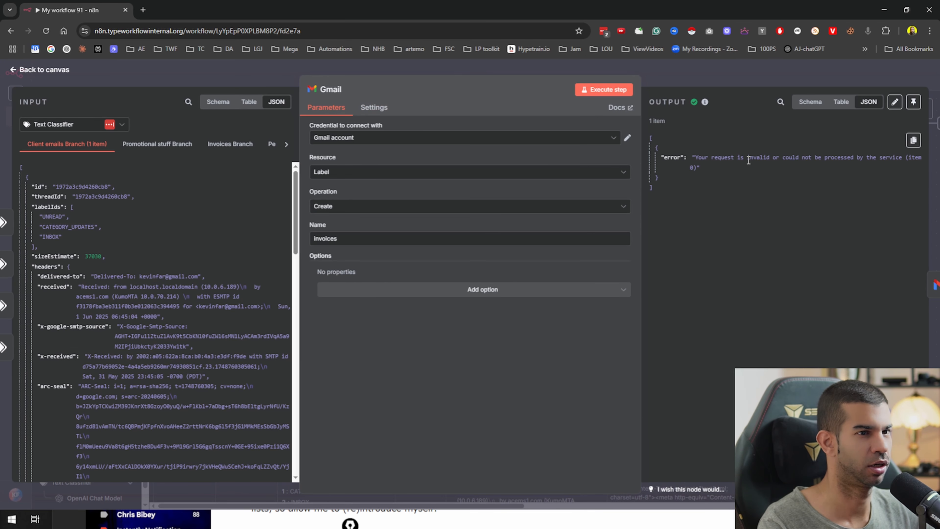
pyautogui.moveTo(748, 160); pyautogui.dragTo(854, 160)
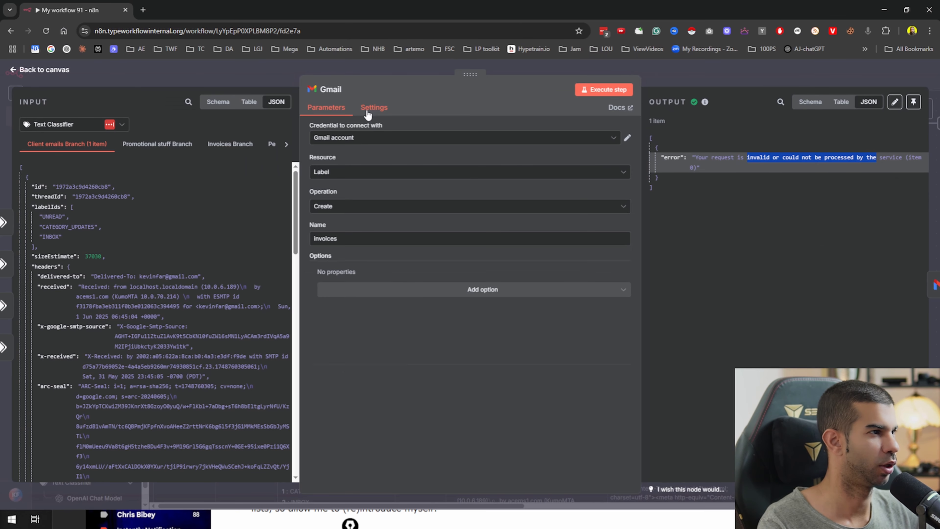
pyautogui.click(374, 107)
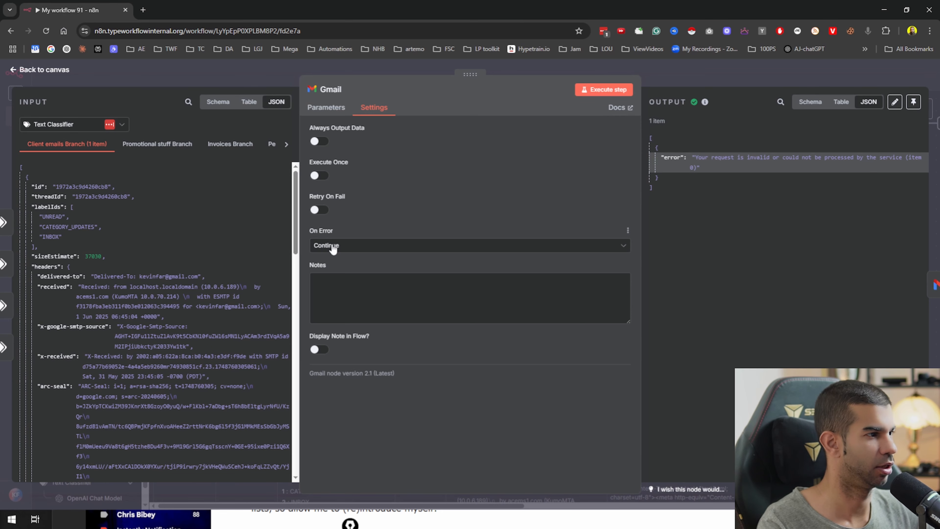
pyautogui.click(712, 87)
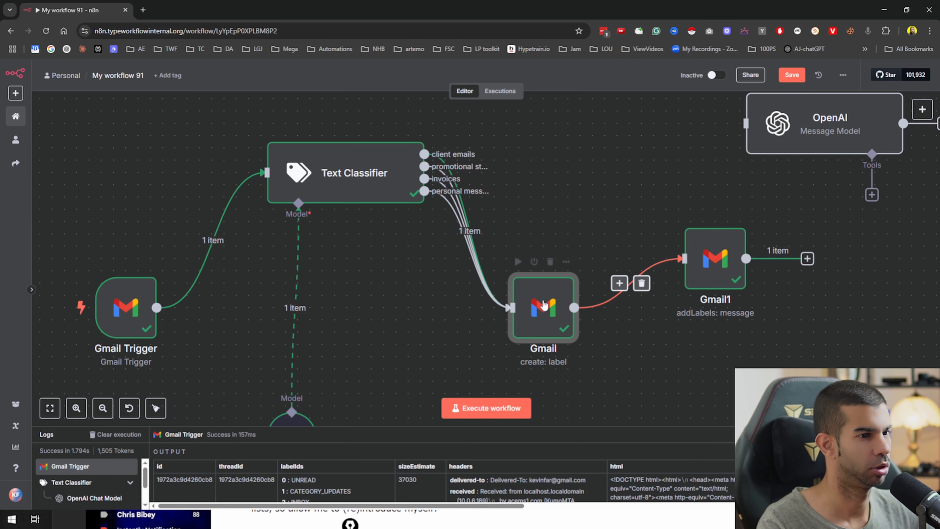
# Step: Place the label creation node beside the Text Classifier with the addLabels node below it, and switch to the email in Gmail
pyautogui.moveTo(545, 306); pyautogui.dragTo(571, 159)
pyautogui.moveTo(697, 257); pyautogui.dragTo(572, 292)
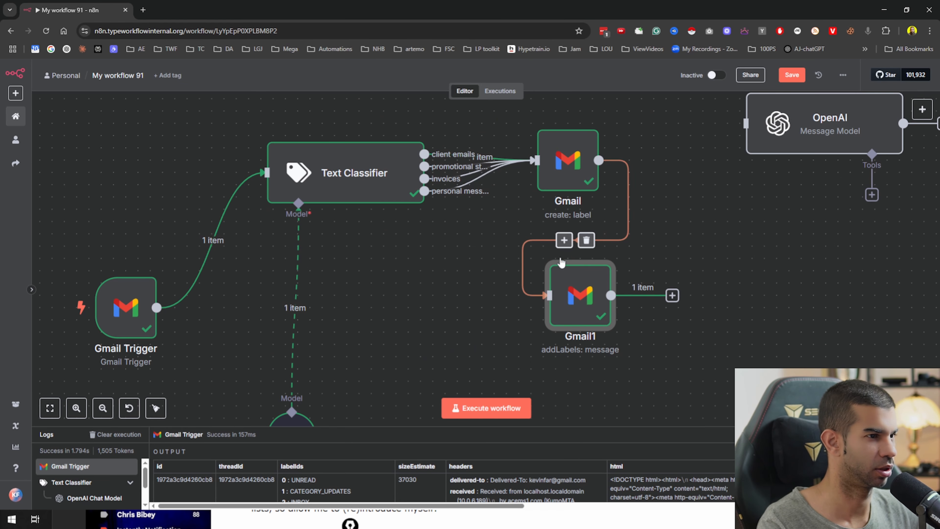
pyautogui.hotkey('alt', 'Tab')
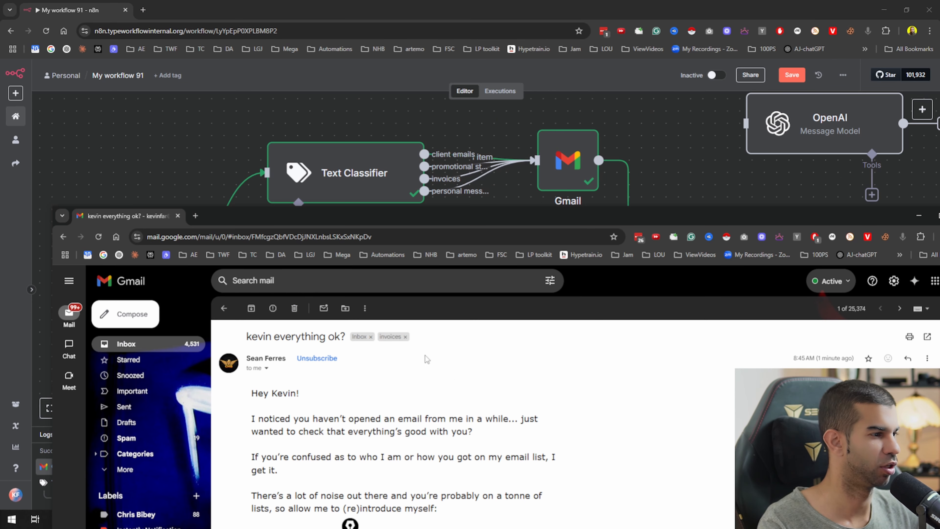
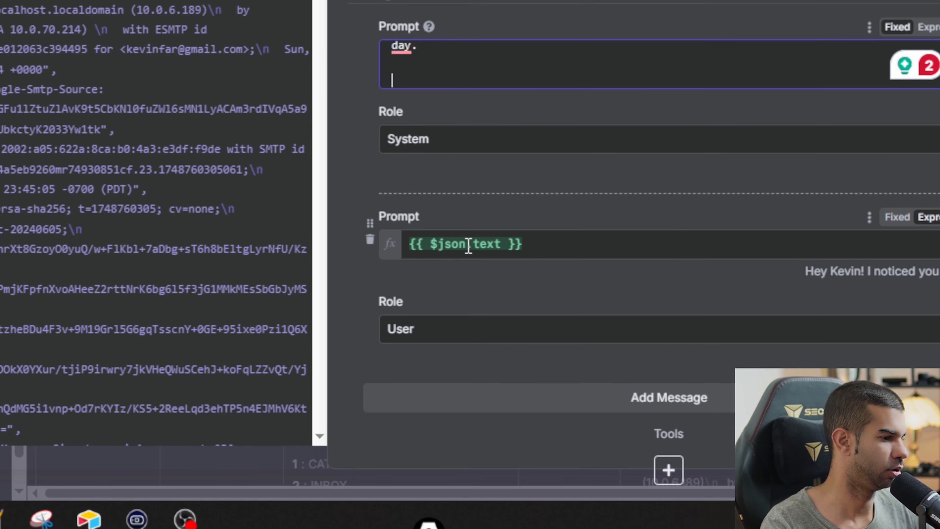
# Step: Execute the OpenAI message node on the trigger email's text and look through its input data
pyautogui.moveTo(466, 246)
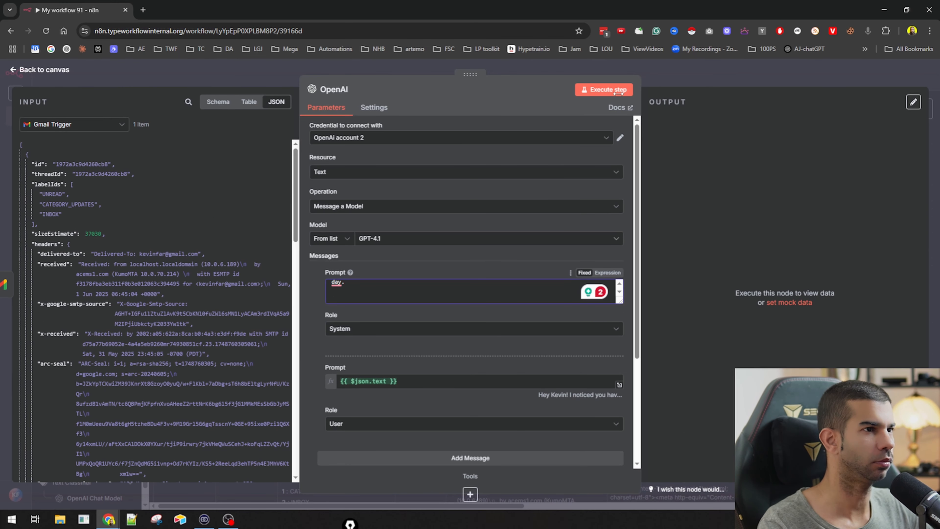
pyautogui.click(616, 93)
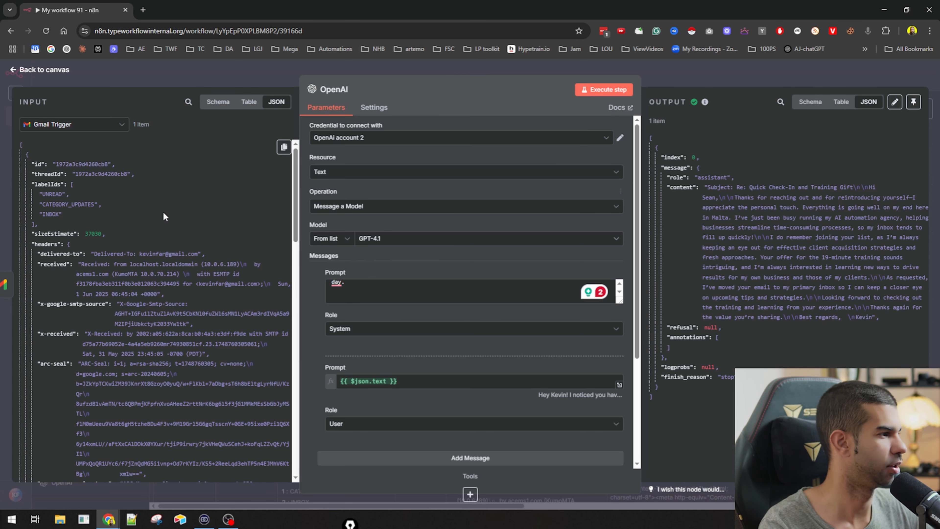
pyautogui.scroll(-10, 163, 211)
pyautogui.scroll(7, 164, 212)
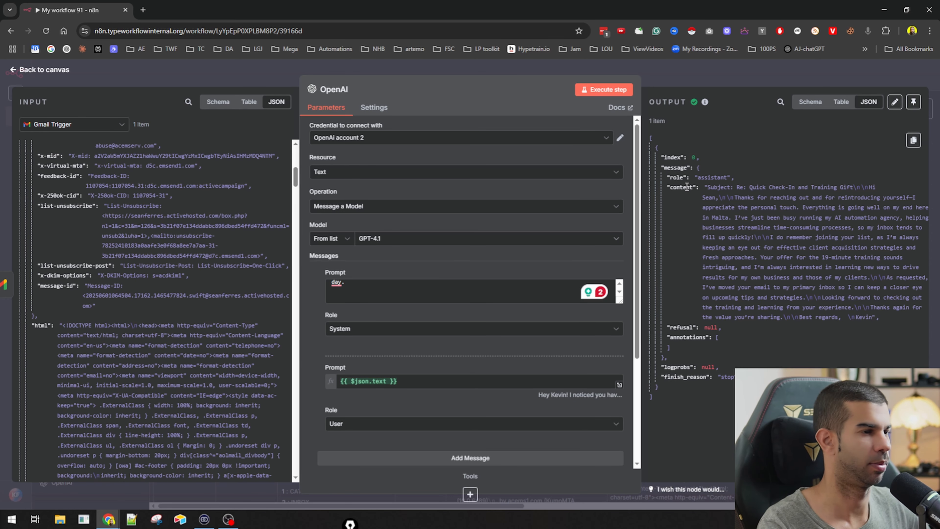
# Step: Switch to Gmail, read the original email's opening paragraphs for comparison with the generated reply, and return to the OpenAI node in n8n
pyautogui.hotkey('alt', 'Tab')
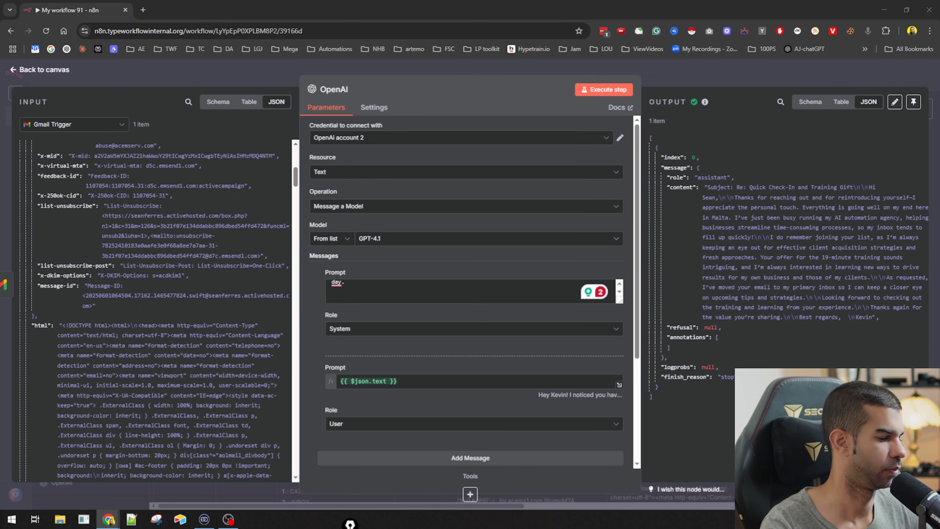
pyautogui.hotkey('alt', 'Tab')
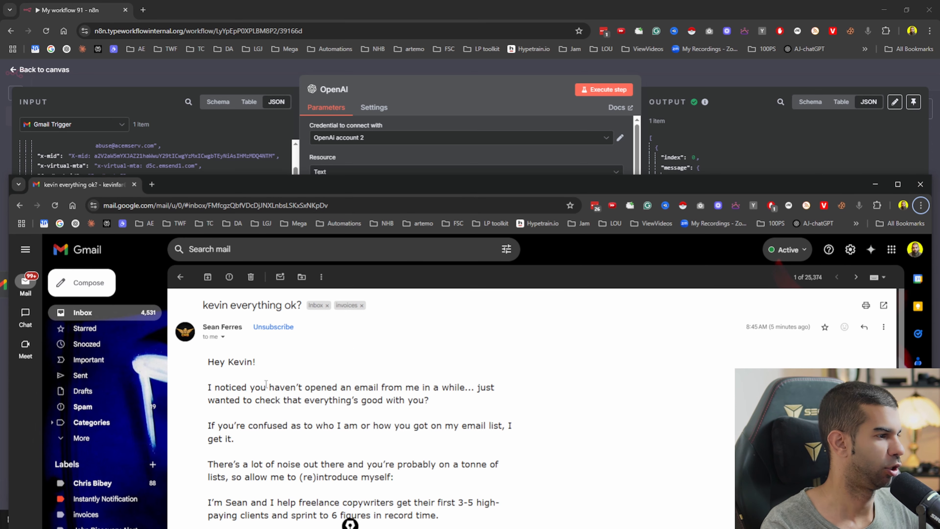
pyautogui.moveTo(266, 385); pyautogui.dragTo(457, 397)
pyautogui.moveTo(223, 404); pyautogui.dragTo(398, 410)
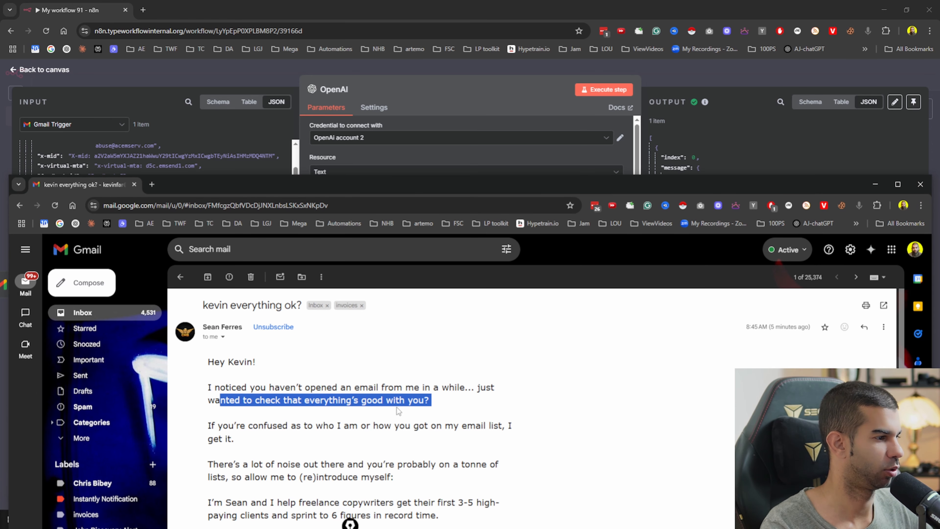
pyautogui.moveTo(238, 425); pyautogui.dragTo(432, 422)
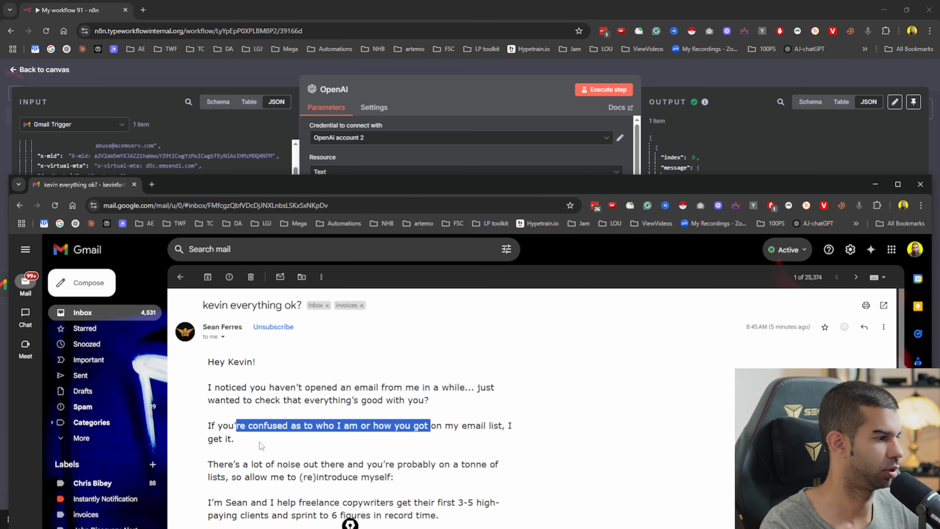
pyautogui.moveTo(259, 464); pyautogui.dragTo(477, 464)
pyautogui.scroll(-1, 267, 456)
pyautogui.moveTo(274, 453); pyautogui.dragTo(448, 453)
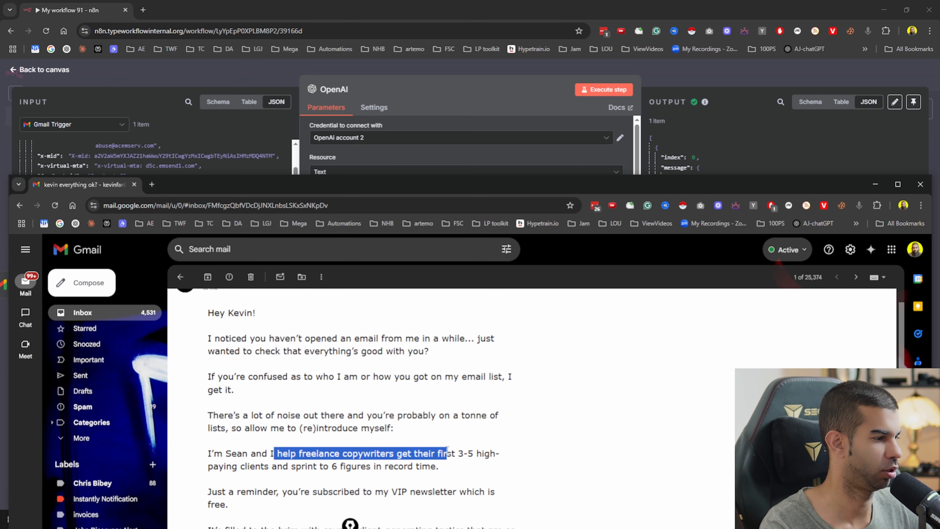
pyautogui.moveTo(292, 492); pyautogui.dragTo(457, 491)
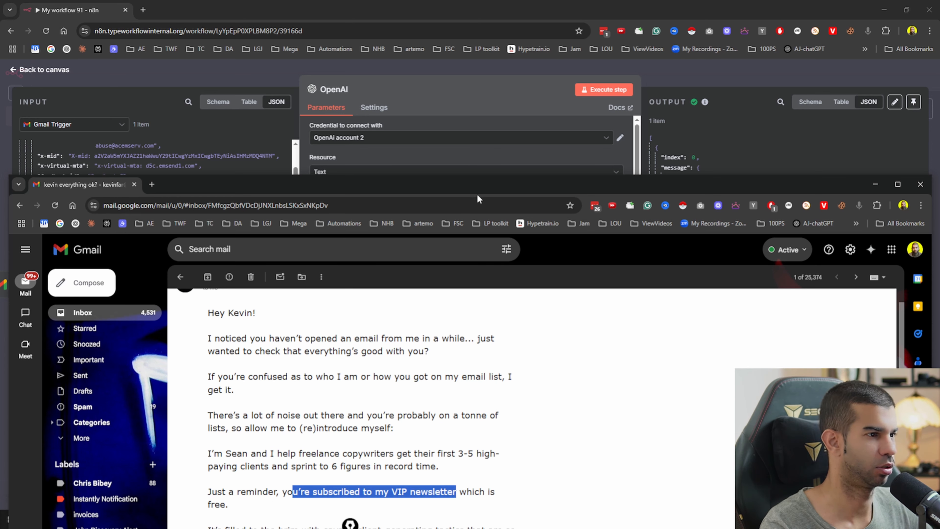
pyautogui.hotkey('alt', 'Tab')
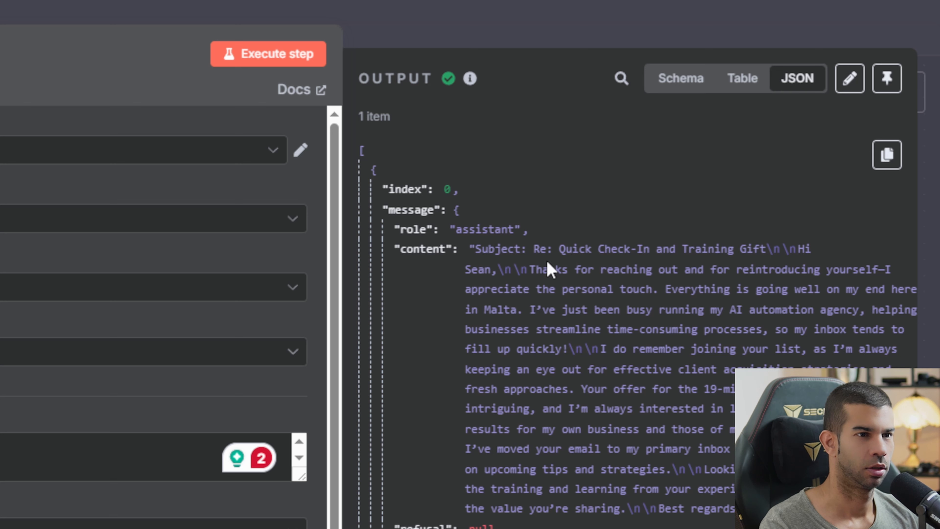
# Step: Read the generated reply in the OpenAI node's output content and return to the canvas
pyautogui.moveTo(548, 264); pyautogui.dragTo(795, 286)
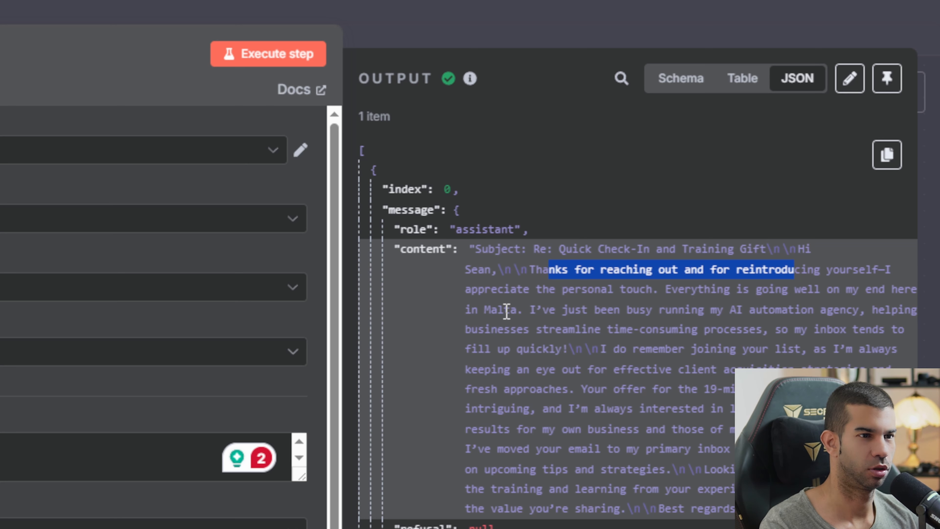
pyautogui.click(828, 296)
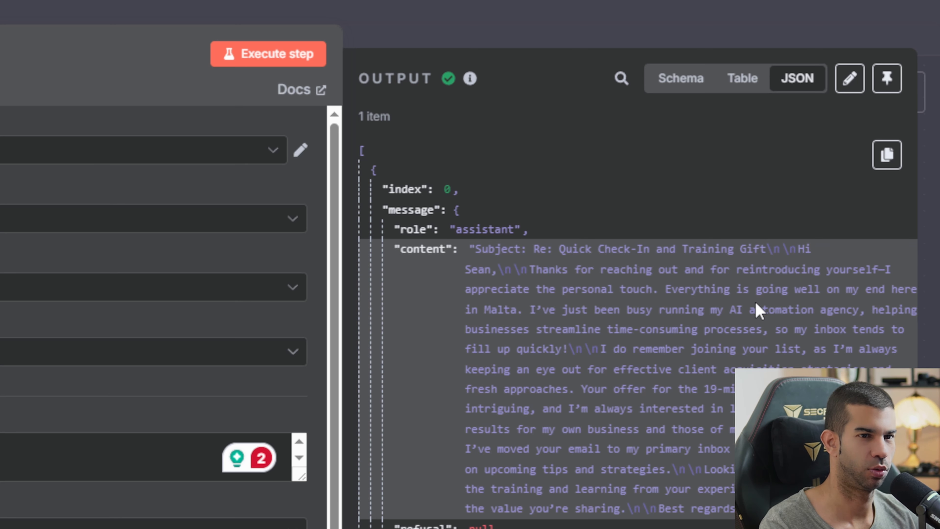
pyautogui.moveTo(511, 310); pyautogui.dragTo(876, 320)
pyautogui.moveTo(880, 278); pyautogui.dragTo(795, 280)
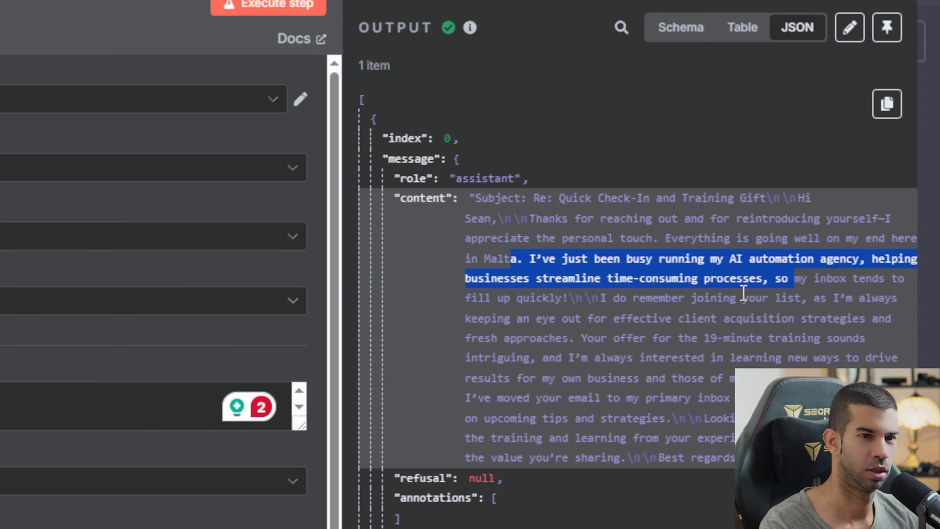
pyautogui.moveTo(609, 298); pyautogui.dragTo(831, 298)
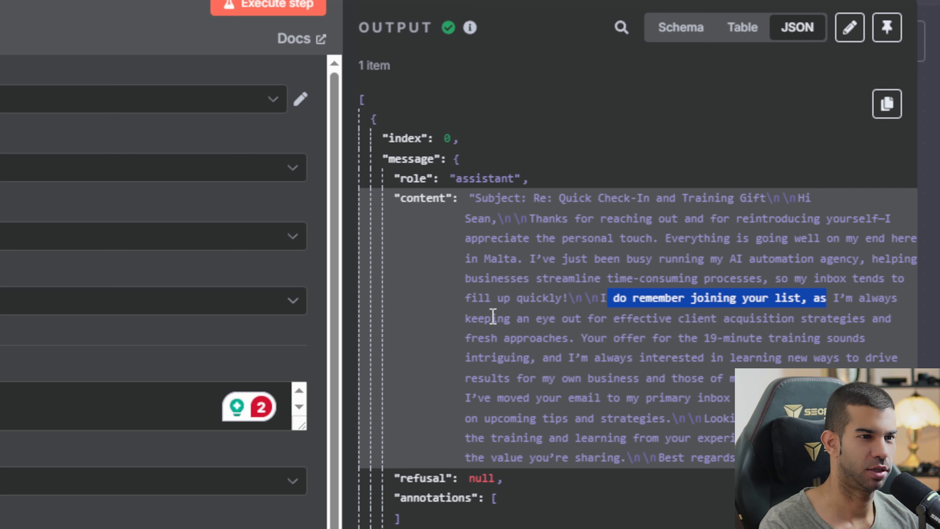
pyautogui.moveTo(485, 318); pyautogui.dragTo(804, 318)
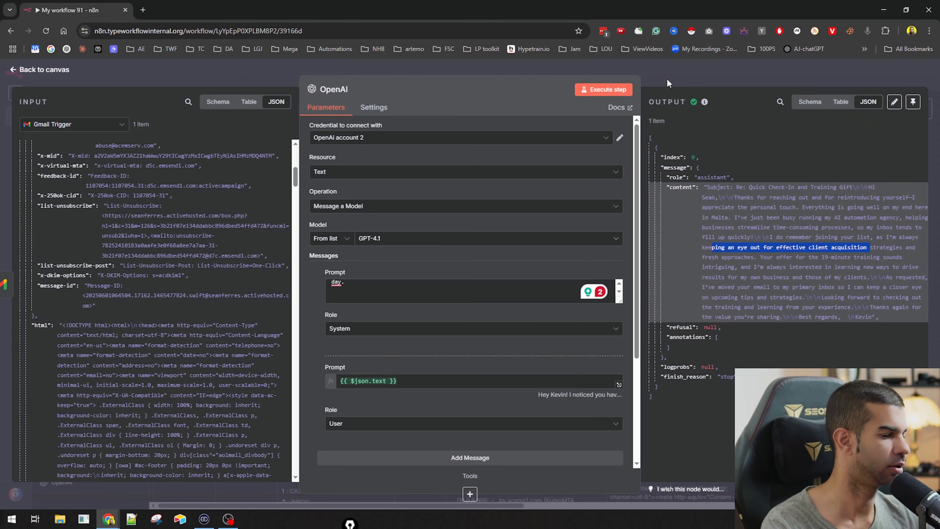
pyautogui.click(667, 78)
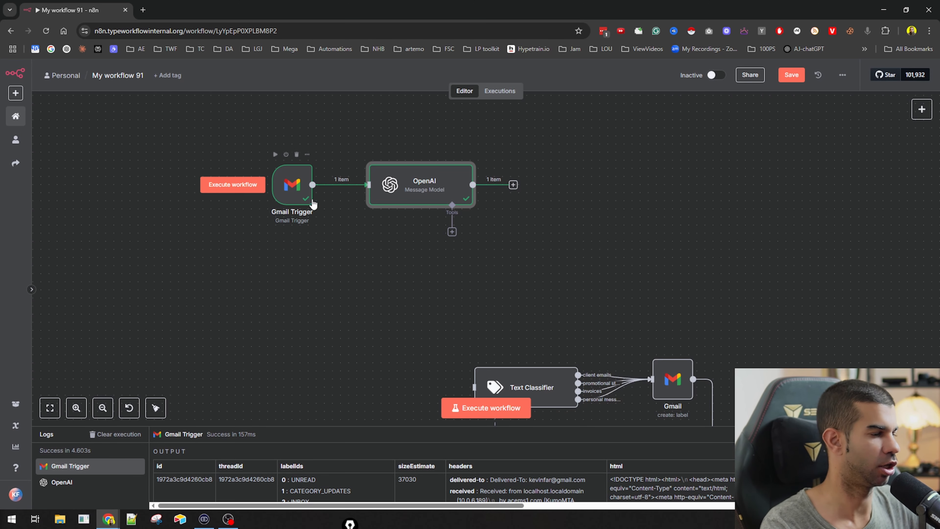
# Step: Add a Gmail node with the Create a draft action after the OpenAI node and return to the canvas
pyautogui.scroll(5, 321, 178)
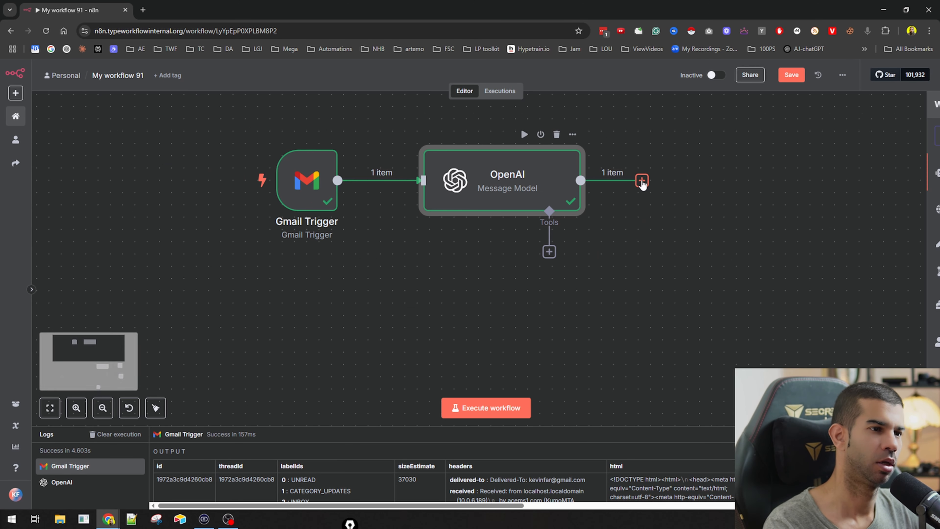
pyautogui.click(642, 181)
pyautogui.write('gmail')
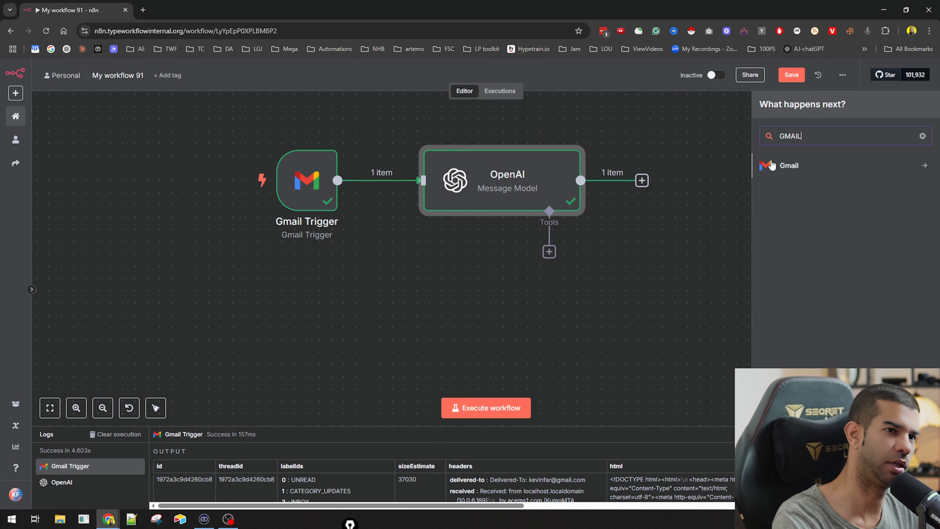
pyautogui.press('Return')
pyautogui.write('draf')
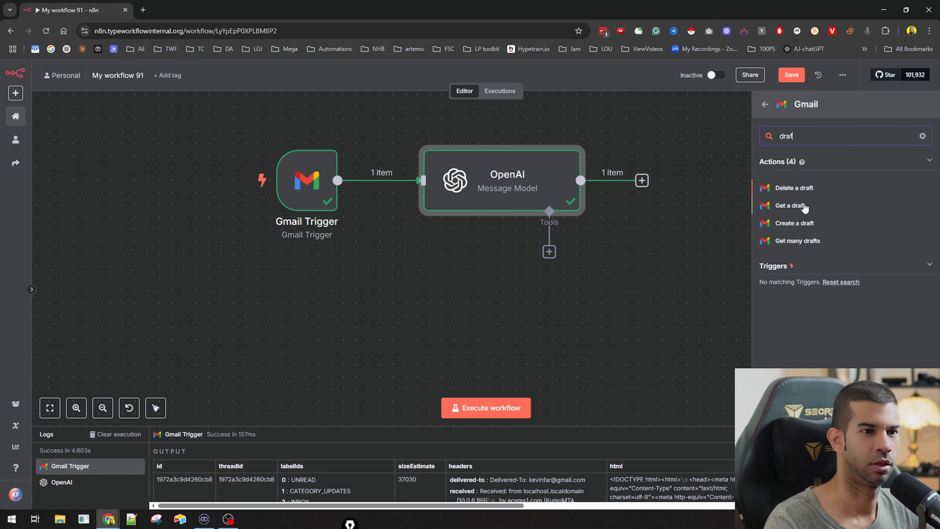
pyautogui.click(793, 223)
pyautogui.click(697, 78)
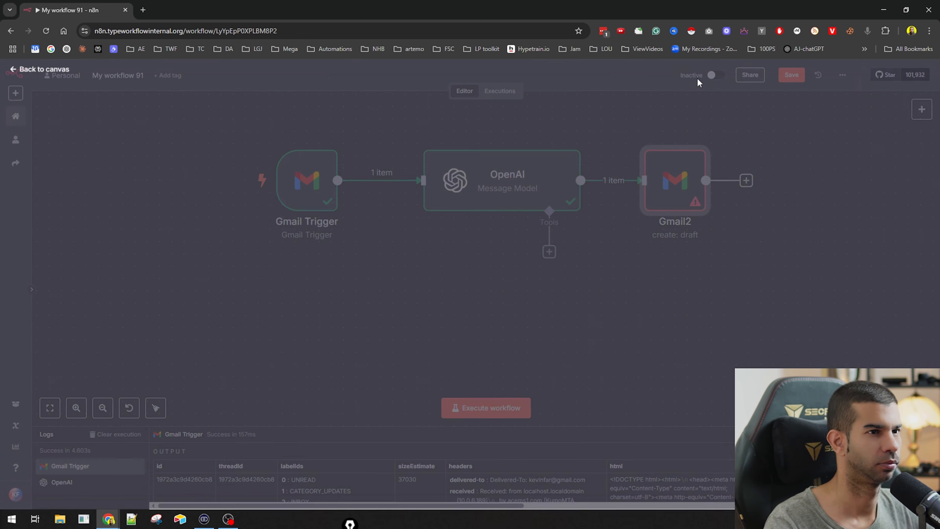
# Step: View the Create a draft node's parameters, and shift the Gmail Trigger and OpenAI nodes away from it on the canvas
pyautogui.doubleClick(675, 188)
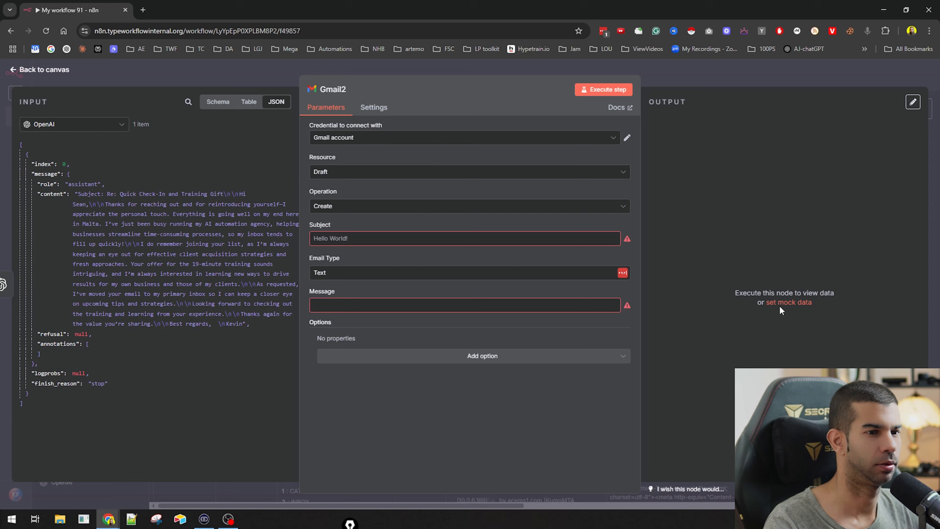
pyautogui.click(711, 61)
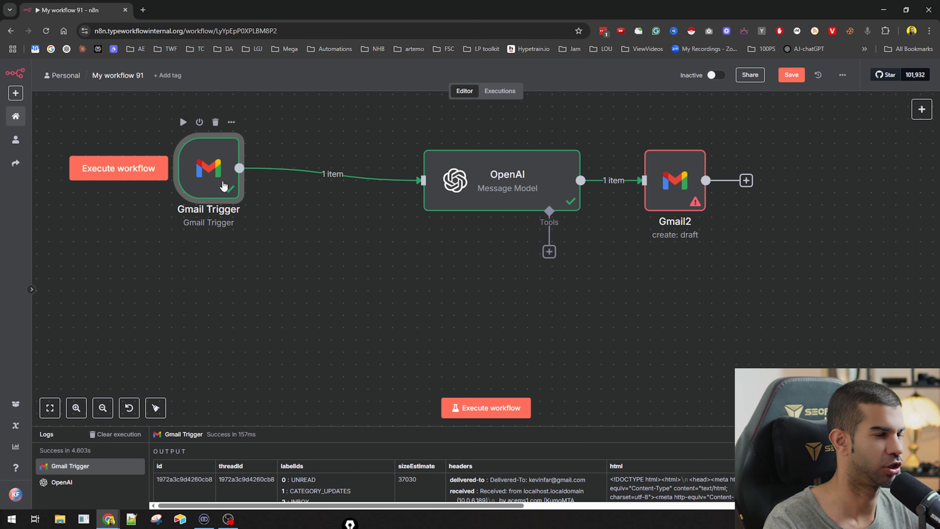
pyautogui.moveTo(481, 185); pyautogui.dragTo(408, 173)
# Step: Insert a Gmail node with the Reply to a message action between the OpenAI and draft nodes and return to the canvas
pyautogui.click(566, 174)
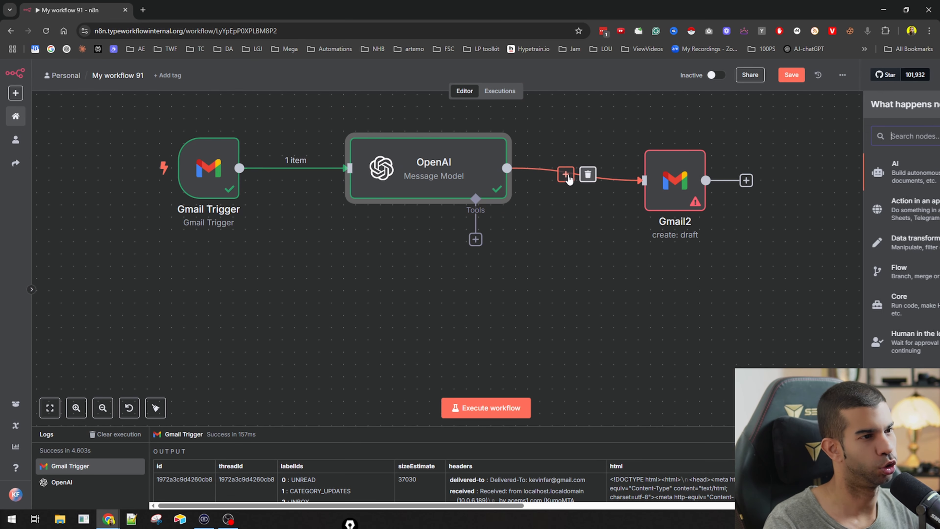
pyautogui.write('gmail')
pyautogui.press('Return')
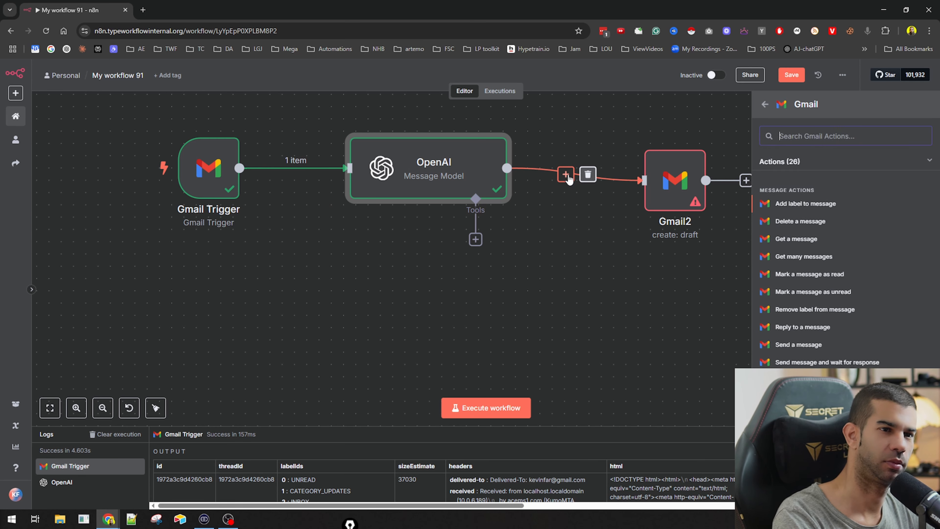
pyautogui.write('reply')
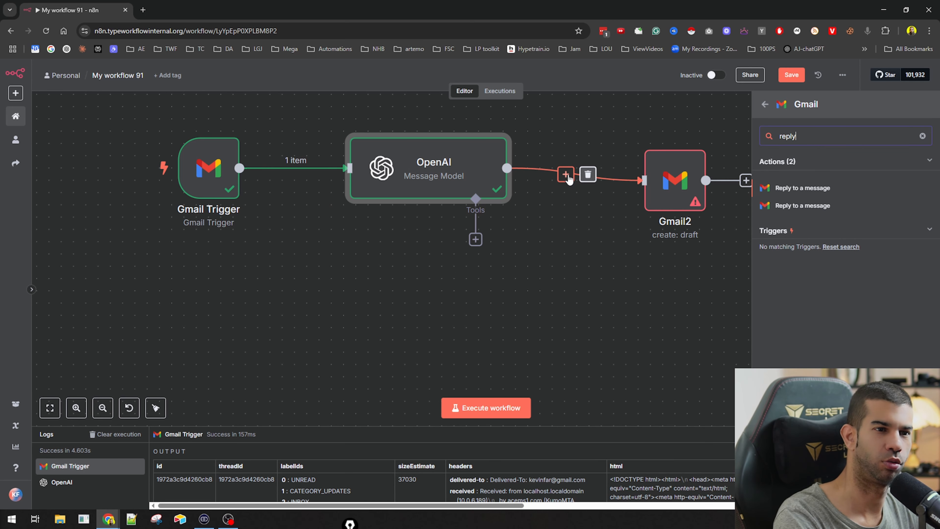
pyautogui.click(818, 191)
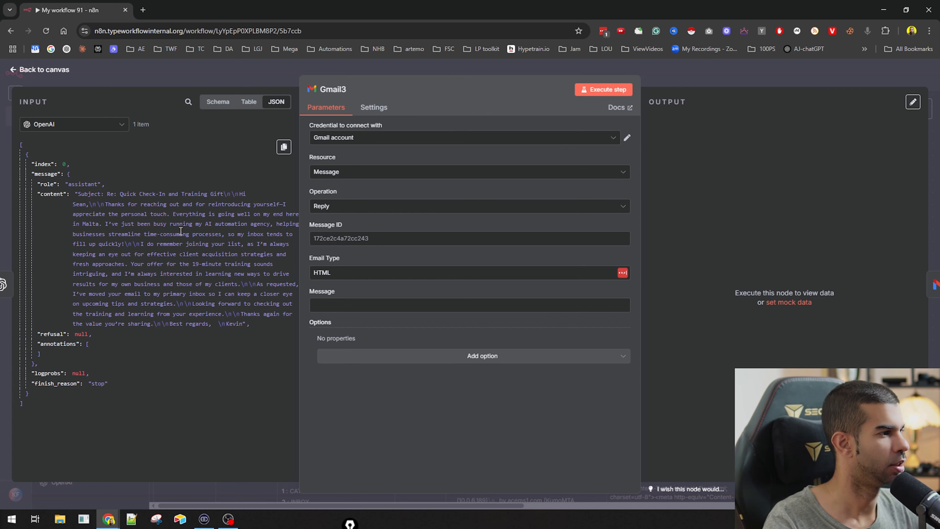
pyautogui.press('Escape')
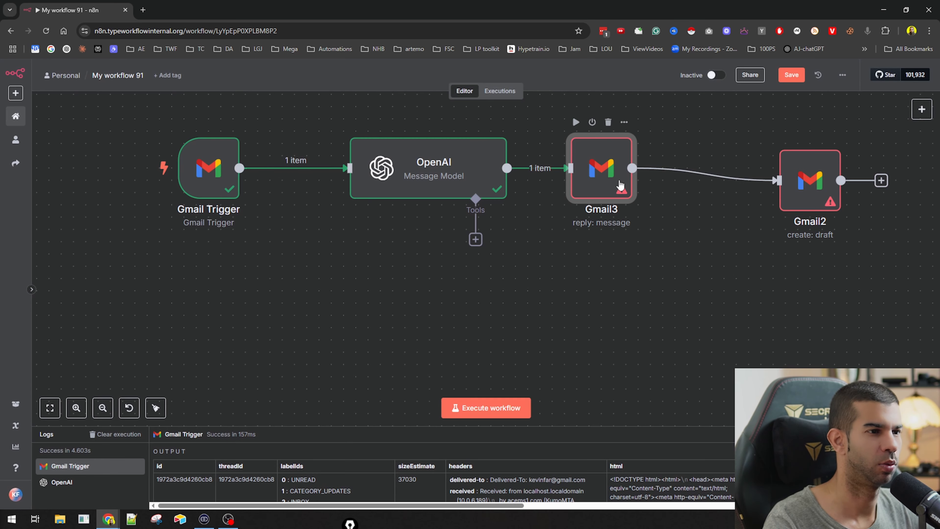
# Step: Move the draft node up beside the OpenAI node and delete the Gmail reply node
pyautogui.moveTo(600, 172); pyautogui.dragTo(760, 290)
pyautogui.moveTo(795, 177); pyautogui.dragTo(648, 154)
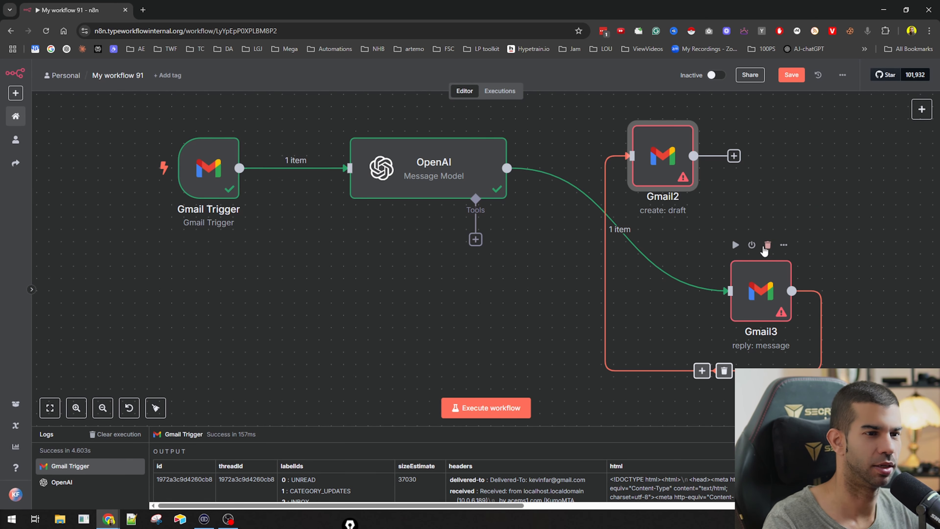
pyautogui.click(767, 248)
# Step: Open the draft node, add the To Email and Thread ID options, and remove To Email again
pyautogui.doubleClick(658, 161)
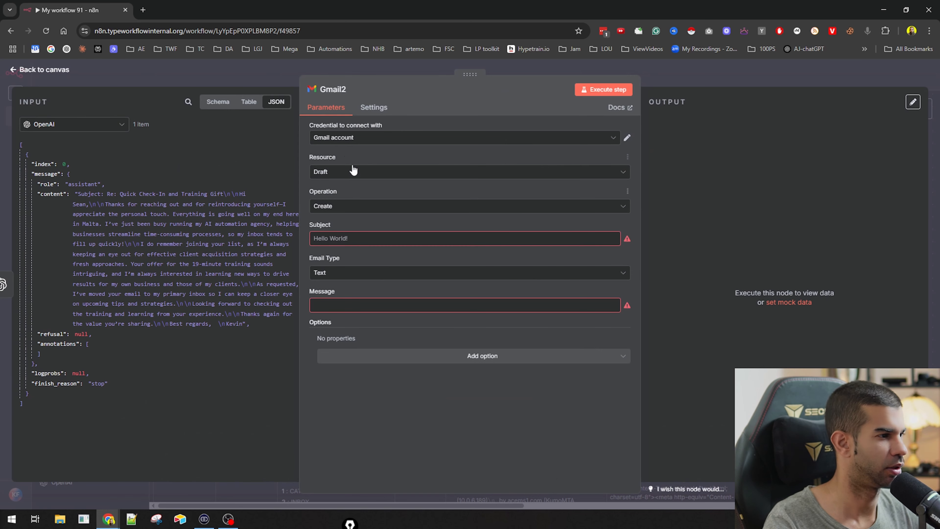
pyautogui.click(401, 357)
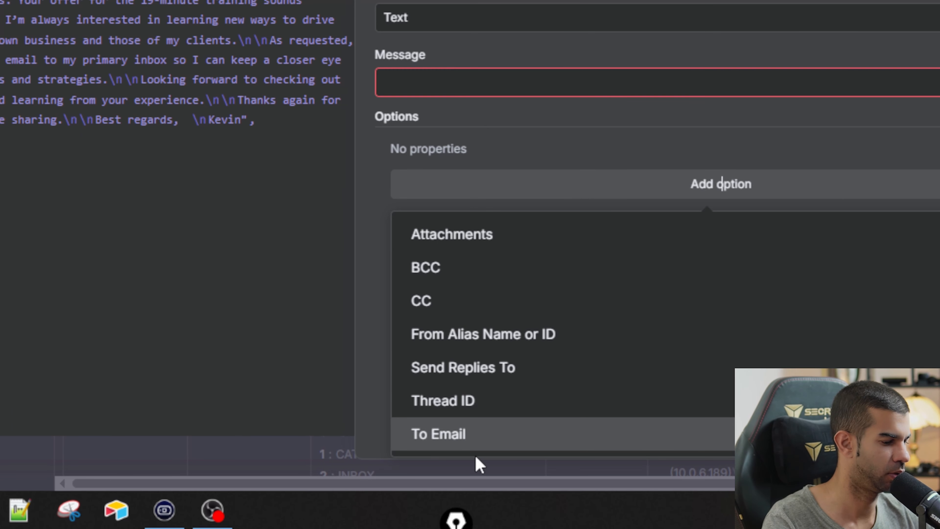
pyautogui.click(466, 438)
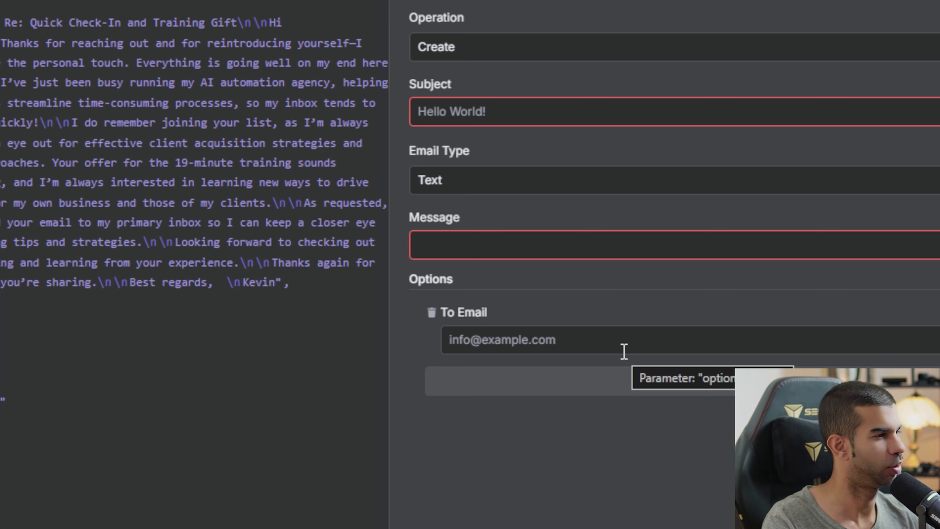
pyautogui.click(566, 388)
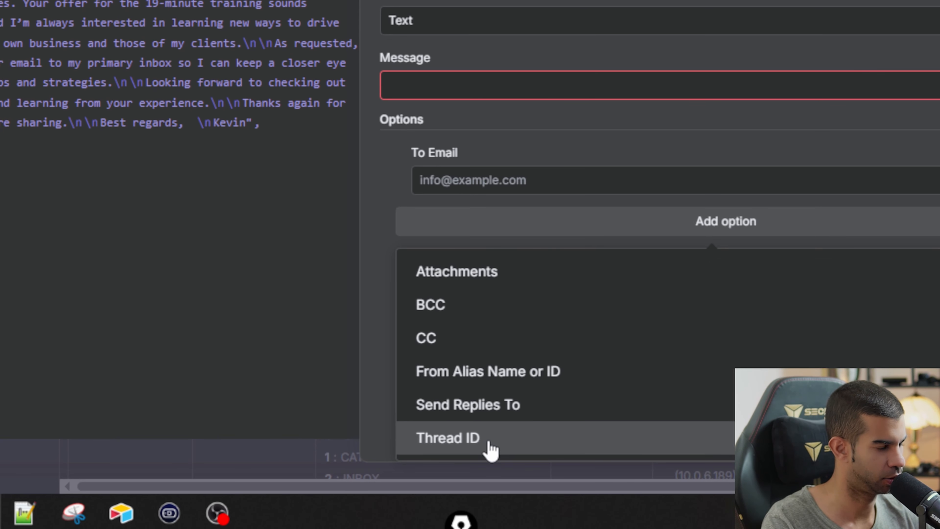
pyautogui.click(485, 450)
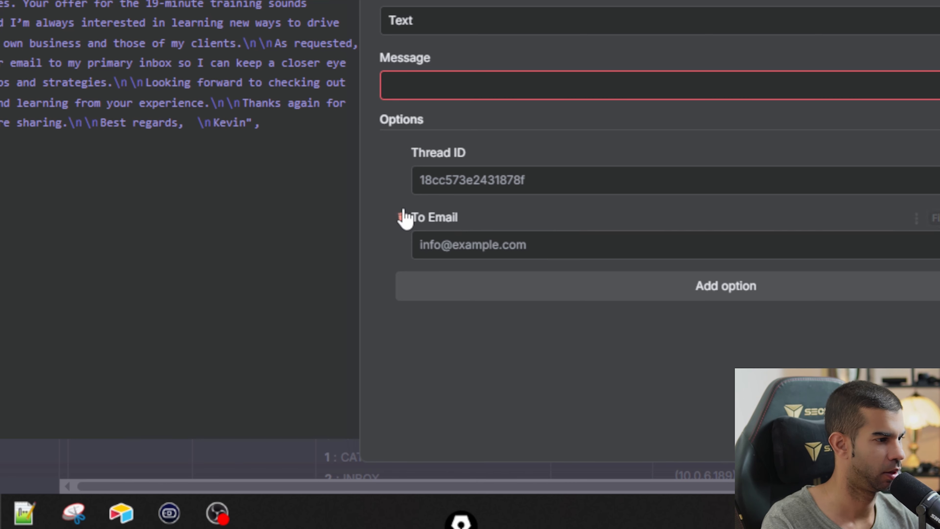
pyautogui.click(403, 217)
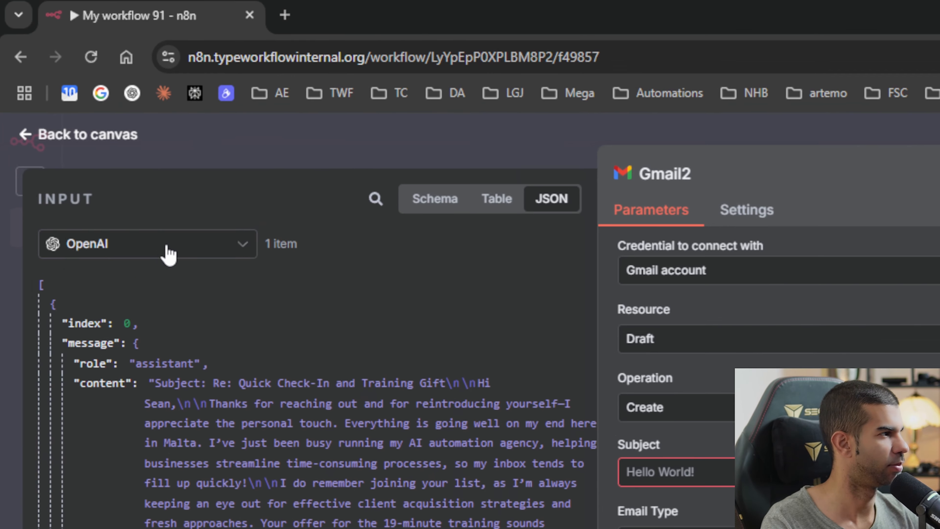
# Step: Map the Gmail Trigger's threadId into the draft node's Thread ID option
pyautogui.click(167, 249)
pyautogui.click(139, 335)
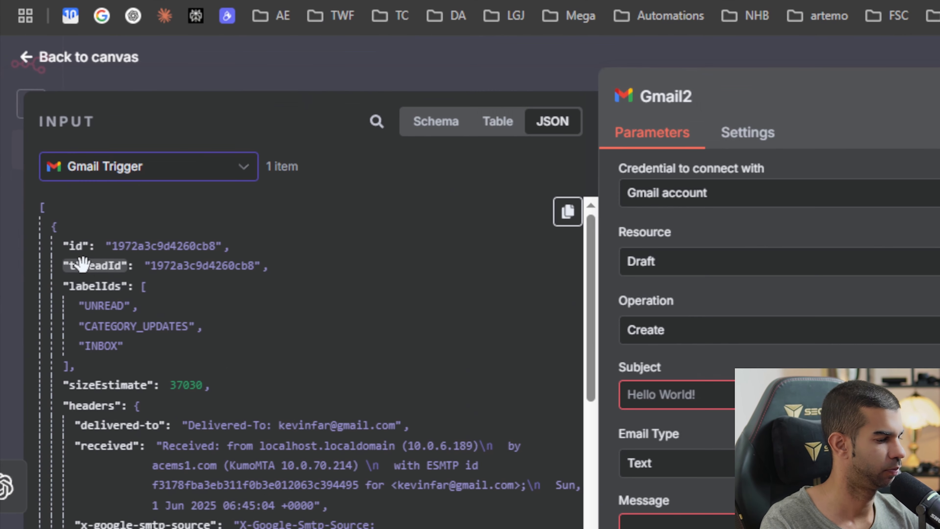
pyautogui.moveTo(41, 173); pyautogui.dragTo(405, 350)
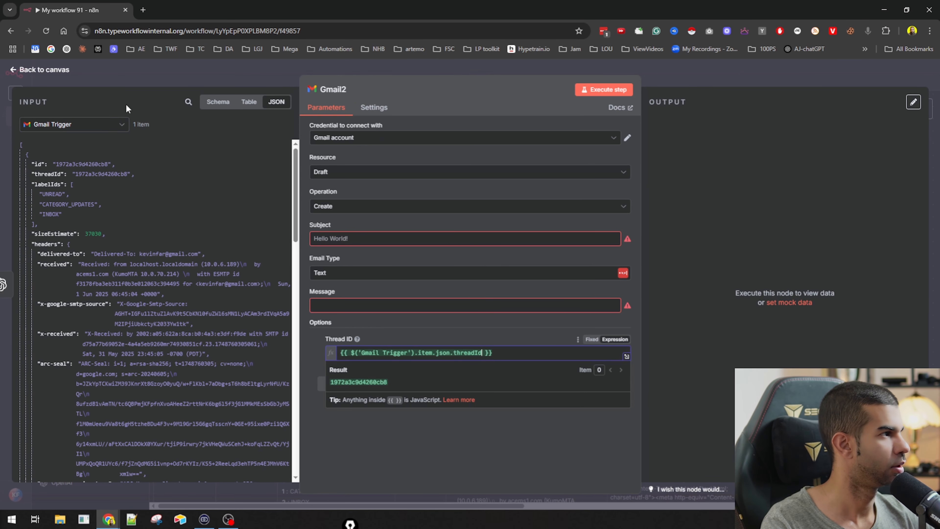
# Step: Look over the subject and body in the OpenAI output, and map its message content into the draft node's Message field
pyautogui.click(102, 127)
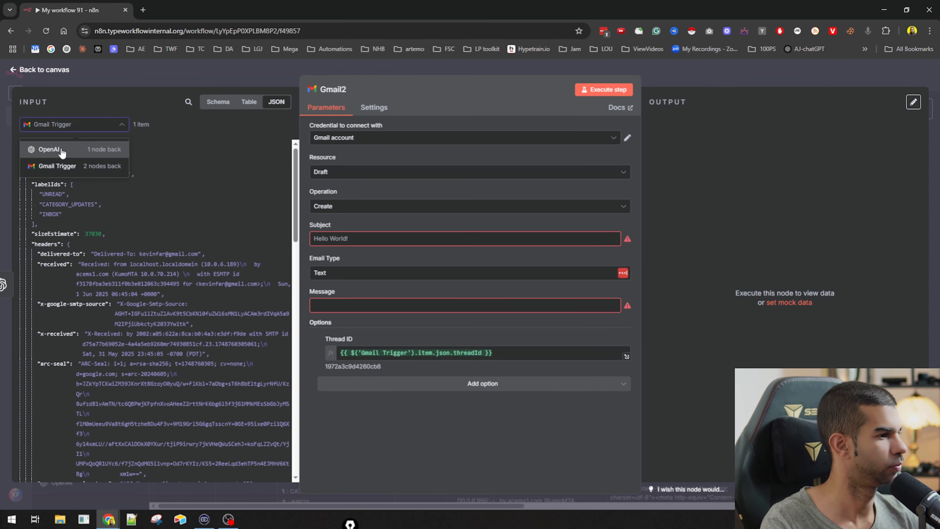
pyautogui.click(65, 150)
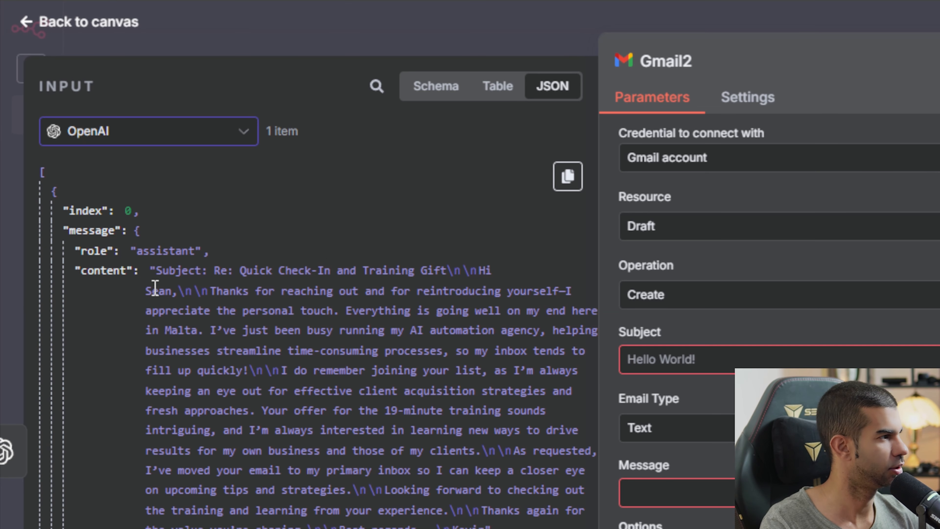
pyautogui.moveTo(156, 272); pyautogui.dragTo(331, 273)
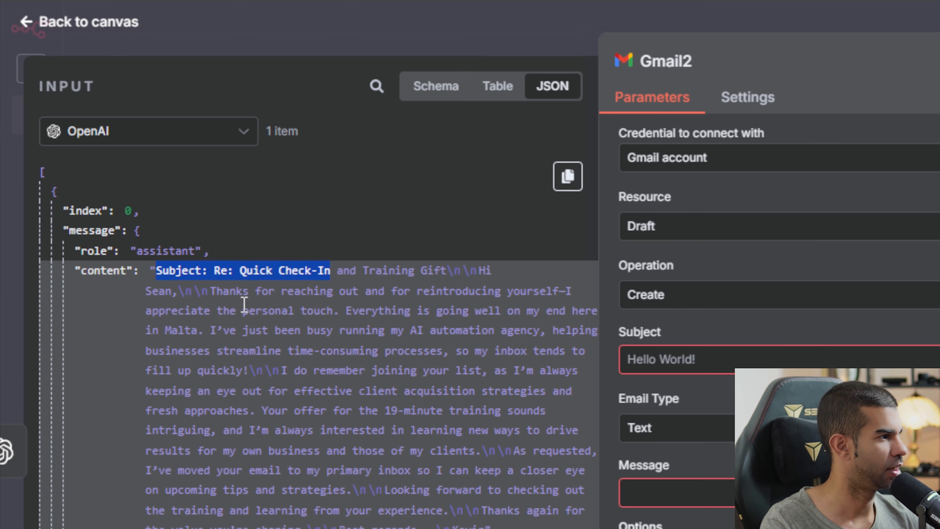
pyautogui.moveTo(217, 290); pyautogui.dragTo(381, 478)
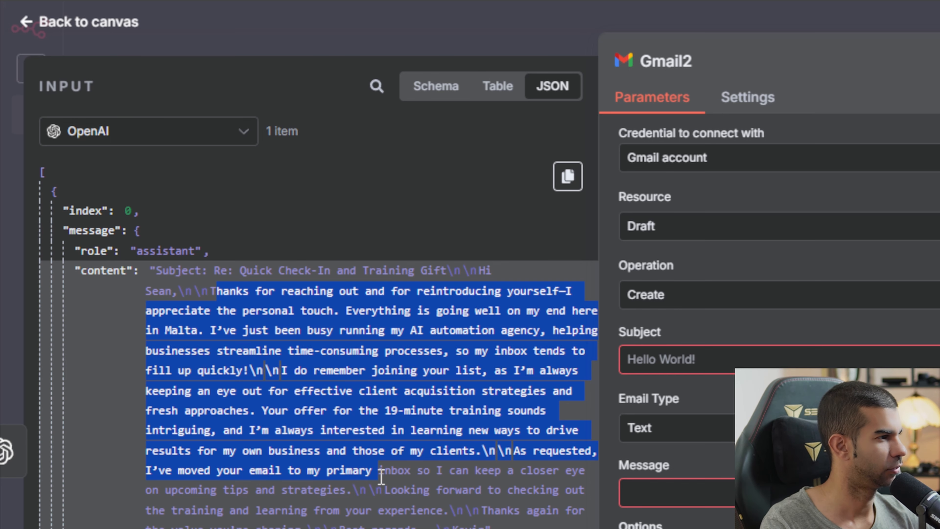
pyautogui.click(794, 359)
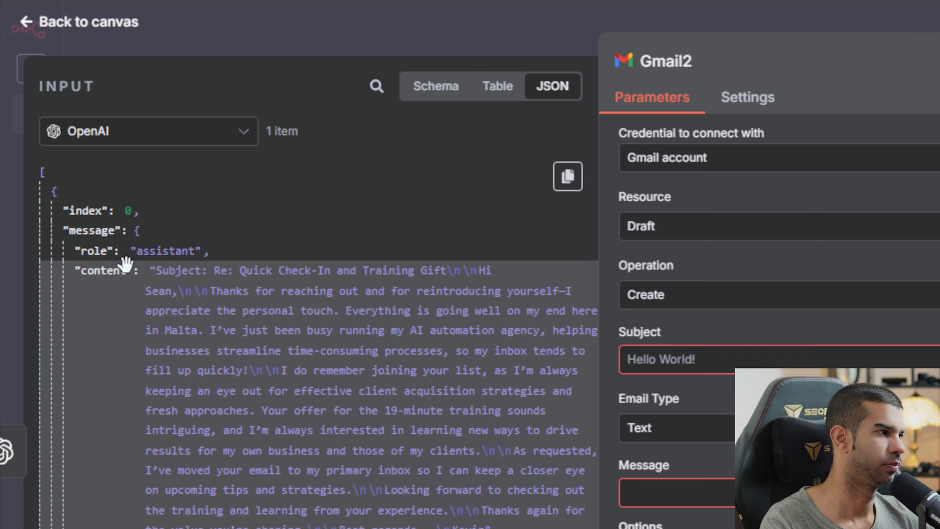
pyautogui.moveTo(108, 270); pyautogui.dragTo(713, 485)
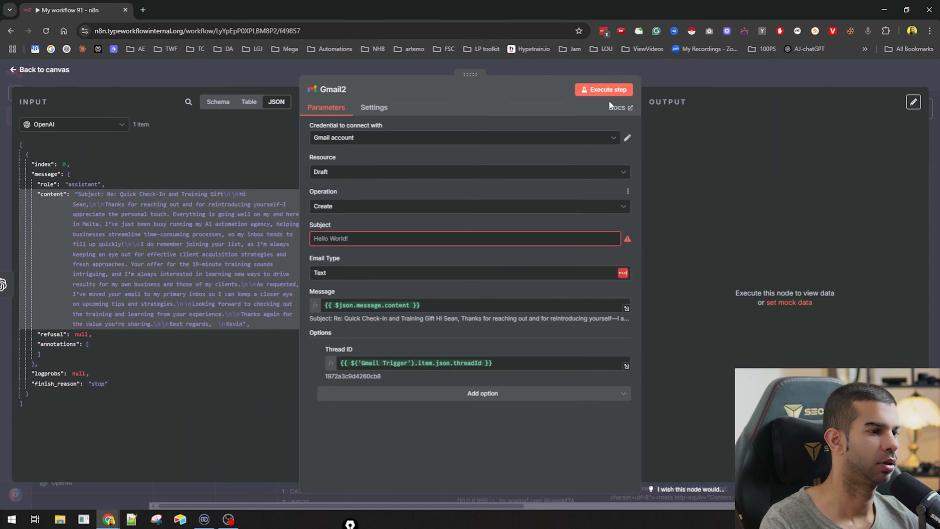
# Step: Try to execute the draft node with an empty subject and return to the canvas
pyautogui.click(612, 91)
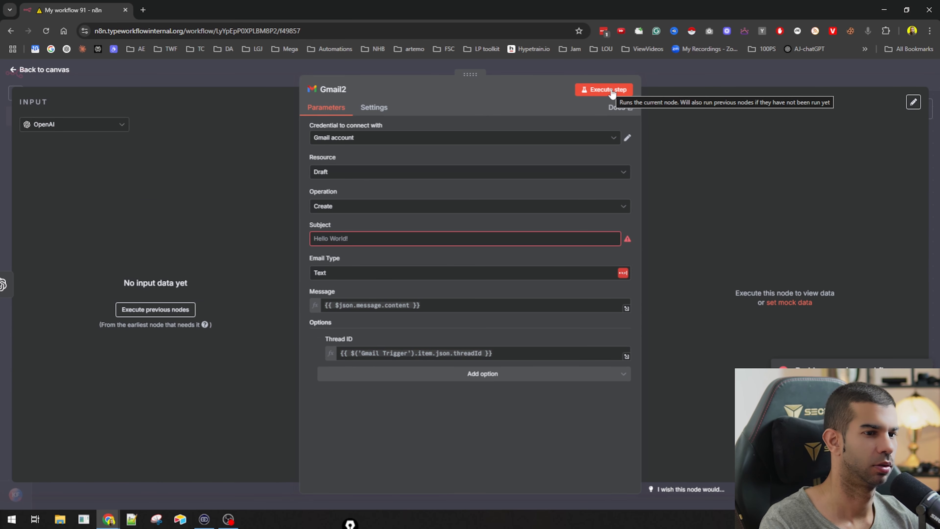
pyautogui.click(669, 77)
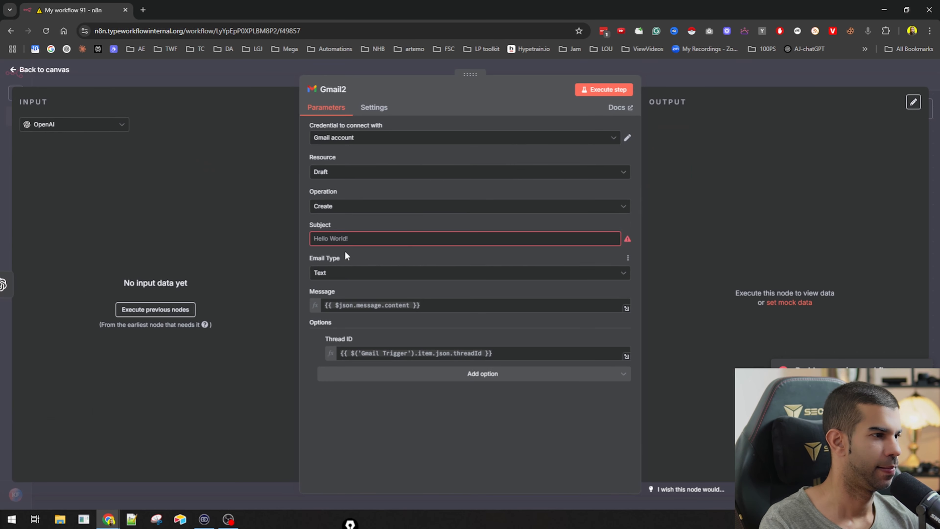
pyautogui.click(747, 68)
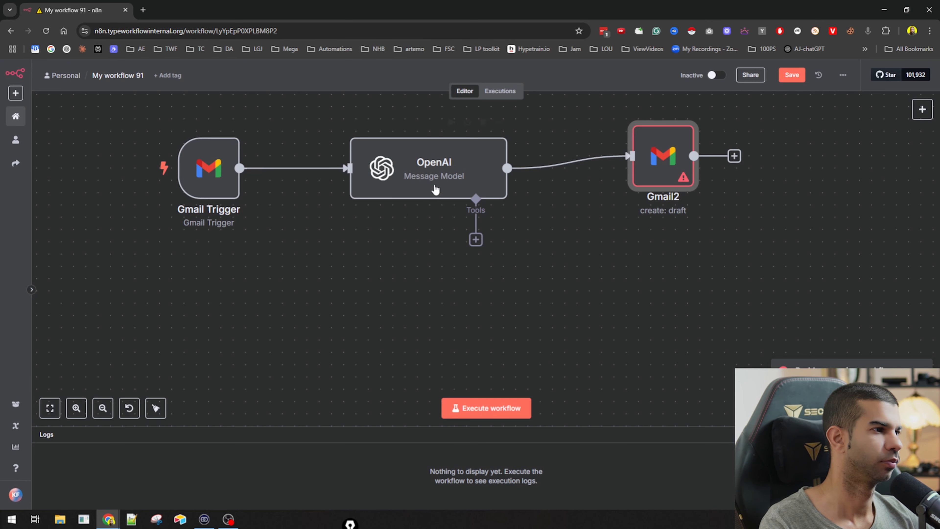
# Step: Open the OpenAI node, review its system prompt, and enable Output Content as JSON
pyautogui.doubleClick(433, 185)
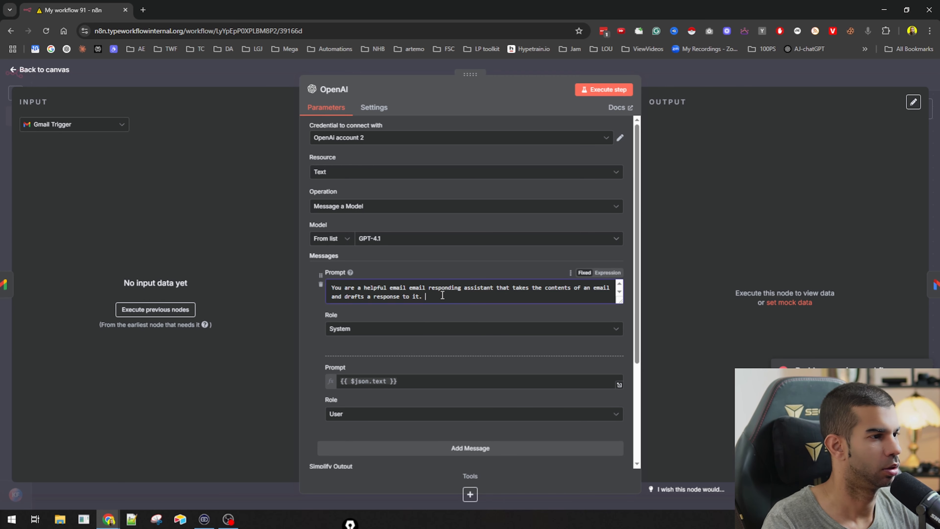
pyautogui.write('What you need to know are the following things about me: My name is Kevin. I live in Malta and I run an AI automation agency. The way I want you to write is in a formal but conversational tone.')
pyautogui.scroll(-1, 374, 296)
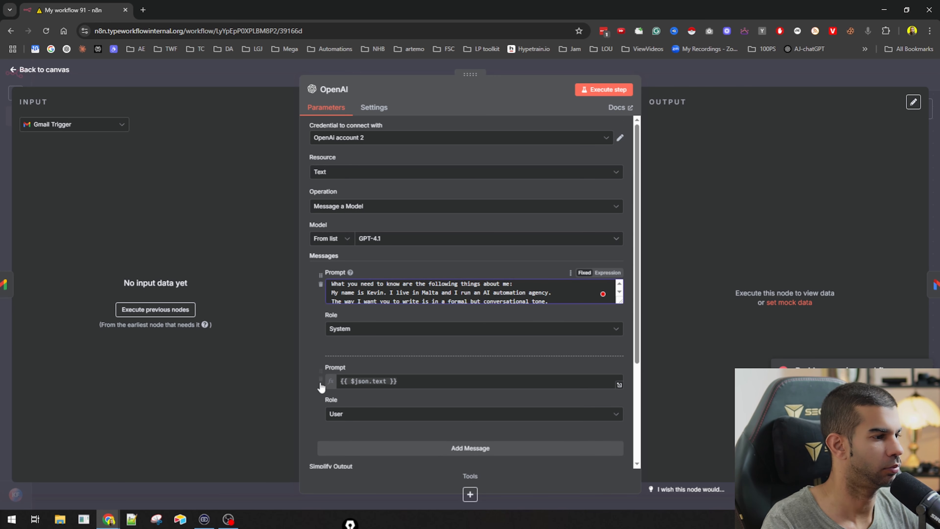
pyautogui.scroll(-4, 321, 387)
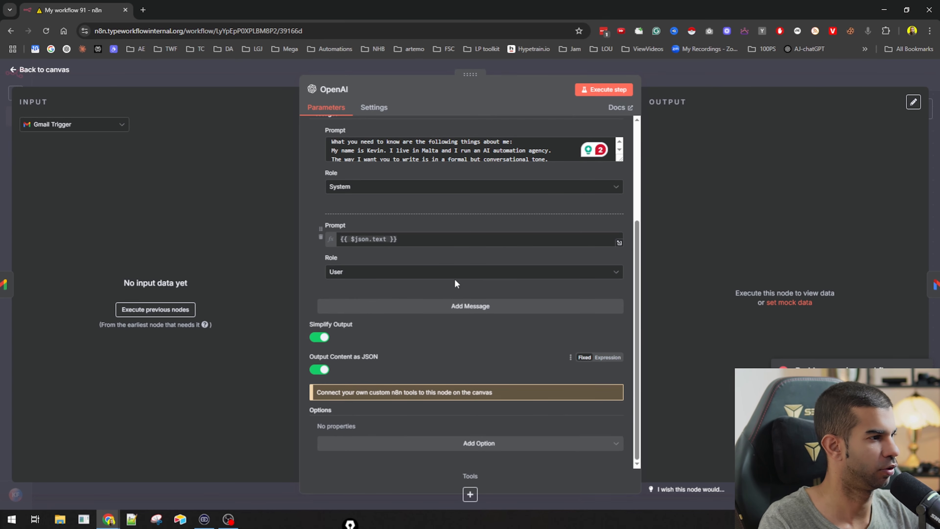
pyautogui.scroll(3, 455, 281)
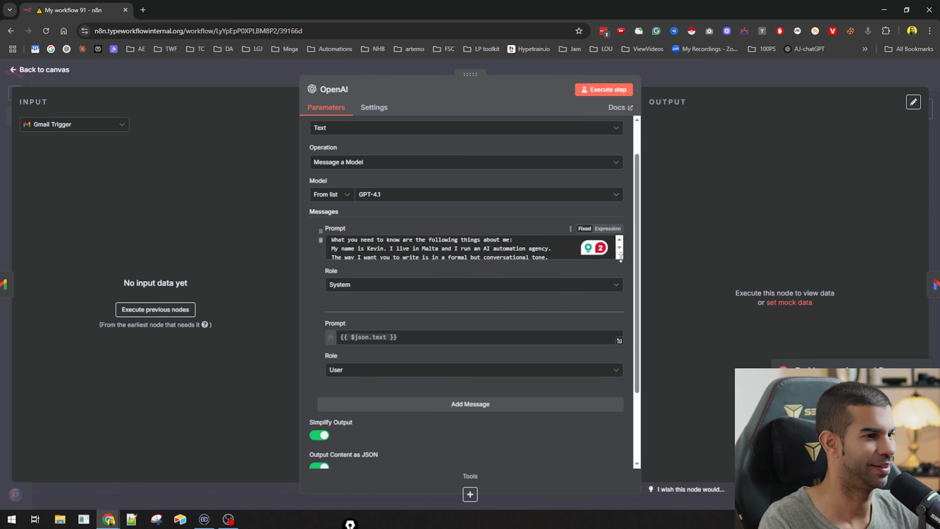
# Step: Expand the system prompt editor and append "You need to output in JSON format using the following model." with {"subject":"subjectGoesHere", below it
pyautogui.moveTo(621, 258); pyautogui.dragTo(619, 290)
pyautogui.click(619, 288)
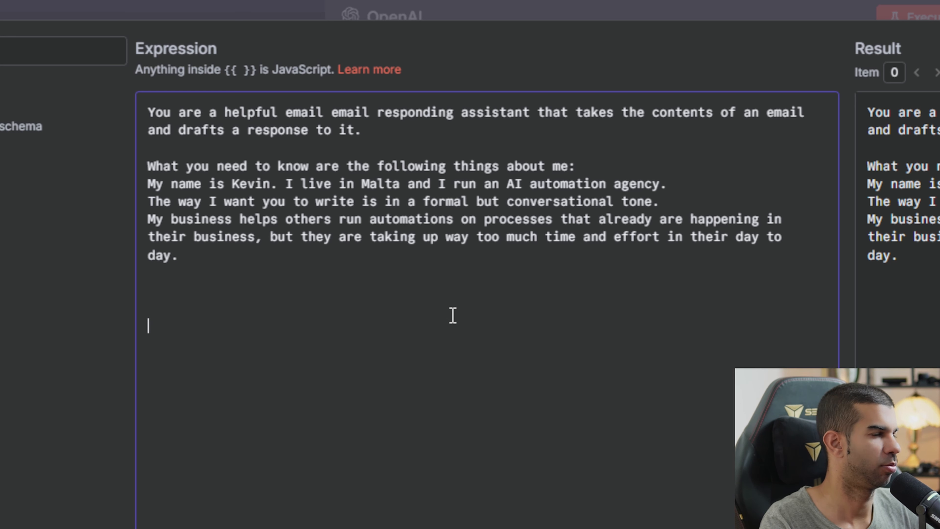
pyautogui.write('You need to output in JSON format using the following model.')
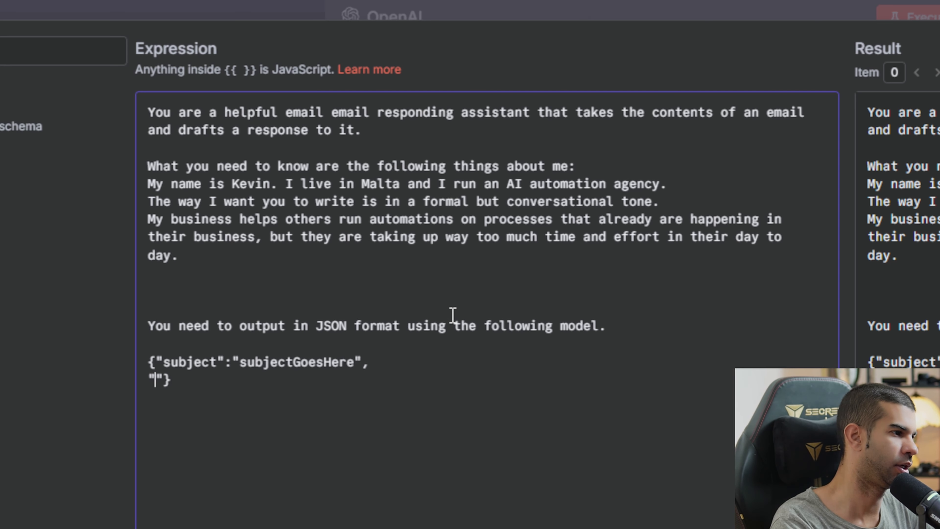
# Step: Complete the JSON model in the system prompt with the entry "bodyContent":"bodyContentGoesHere"
pyautogui.write('yContent')
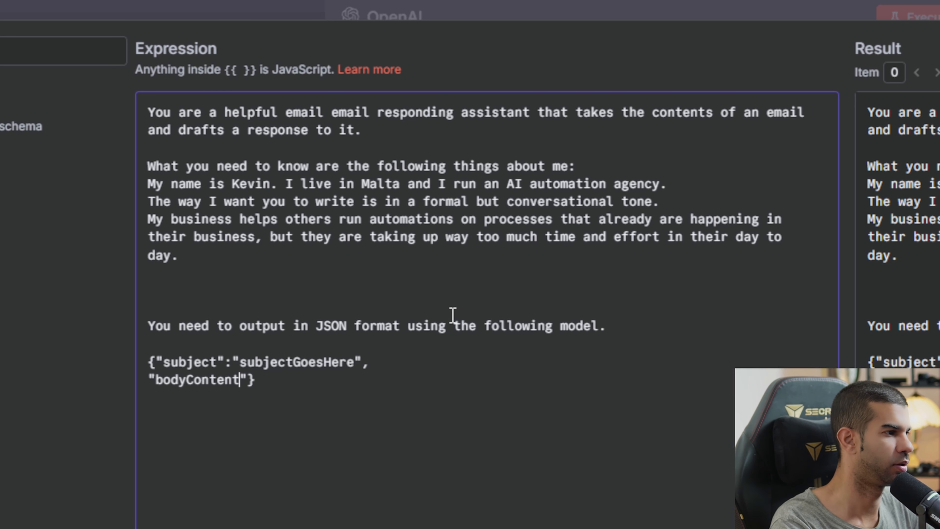
pyautogui.hotkey('ctrl', 'shift', 'Left')
pyautogui.hotkey('ctrl', 'c')
pyautogui.press('Right')
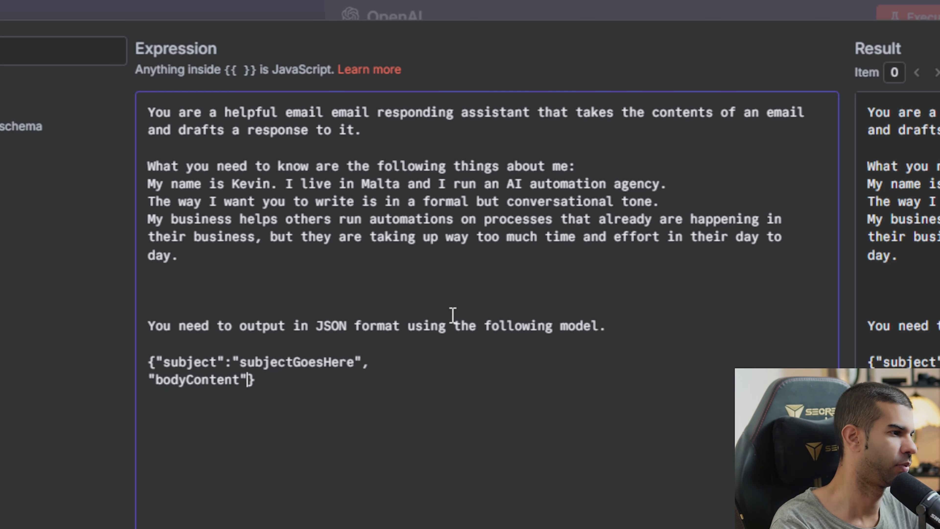
pyautogui.write('"')
pyautogui.hotkey('ctrl', 'v')
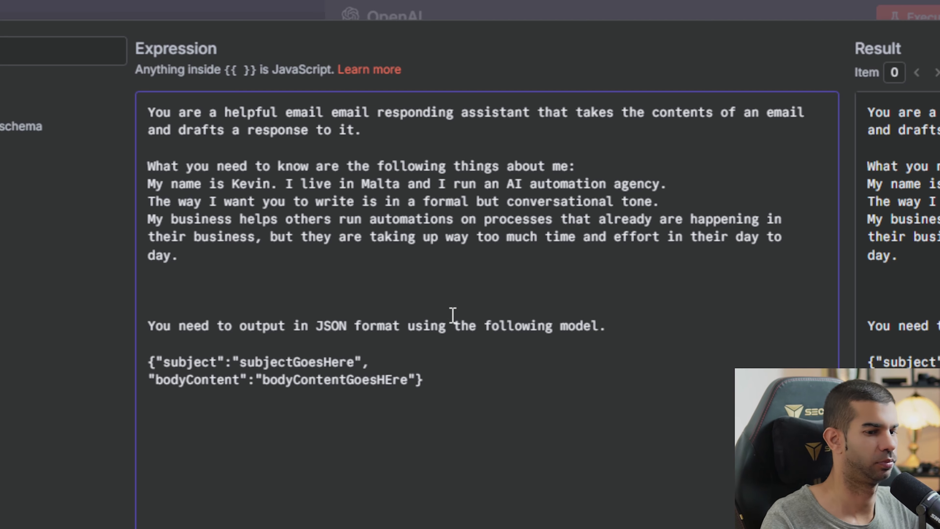
pyautogui.press('BackSpace')
pyautogui.press('BackSpace')
pyautogui.press('BackSpace')
pyautogui.write('Here')
pyautogui.press('BackSpace')
pyautogui.press('BackSpace')
pyautogui.press('BackSpace')
pyautogui.press('BackSpace')
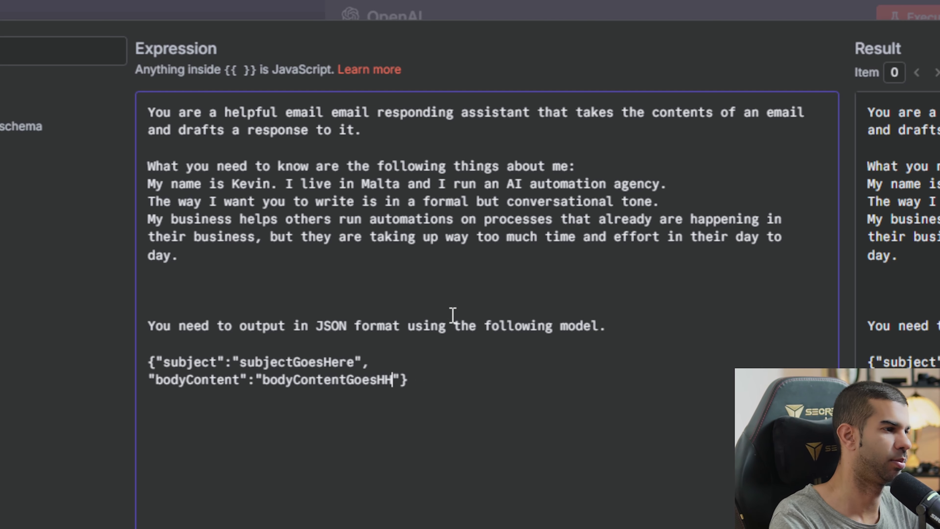
pyautogui.write('ere')
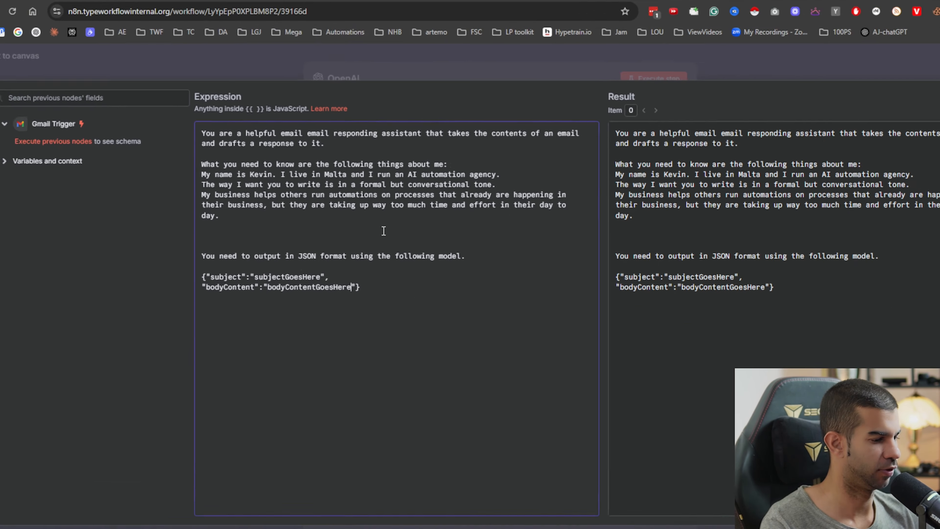
# Step: Execute the OpenAI node with the revised system prompt and open the following Gmail draft node
pyautogui.click(833, 1)
pyautogui.click(891, 11)
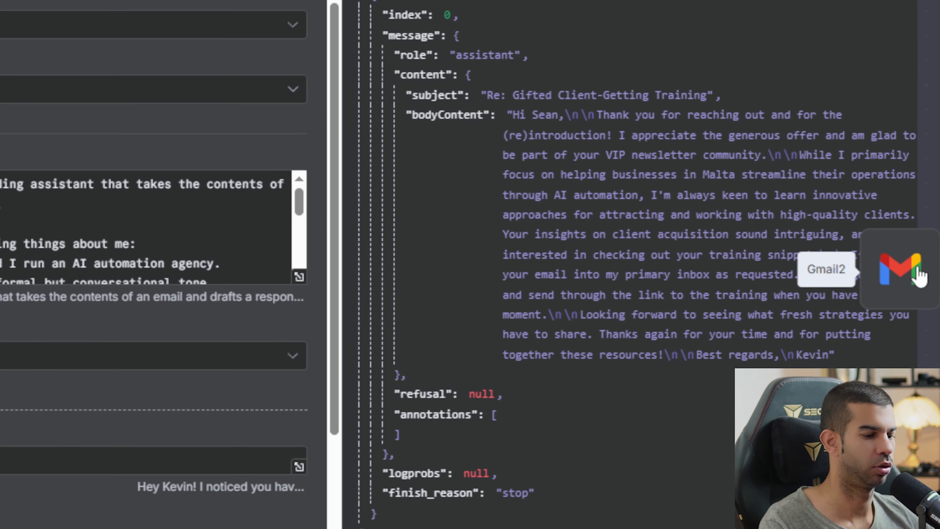
pyautogui.doubleClick(919, 276)
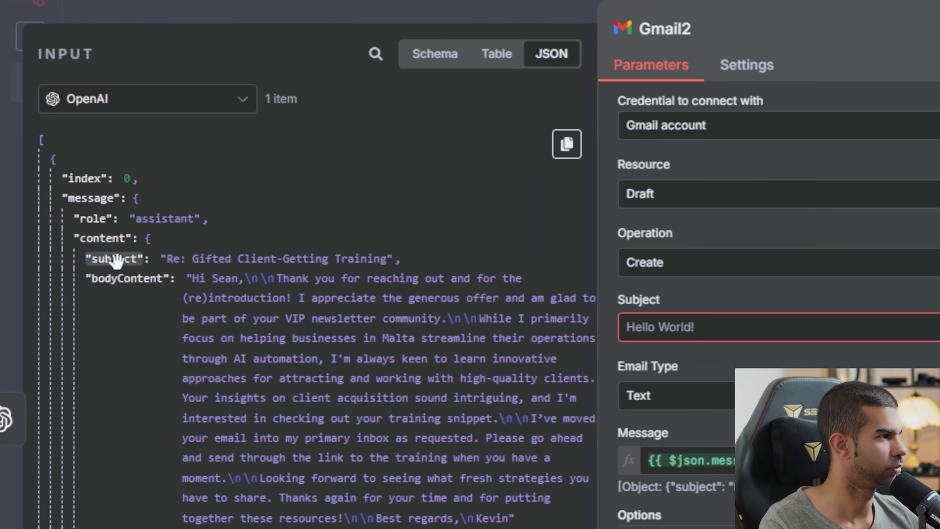
# Step: Map the Gmail2 draft's subject to {{ $json.message.content.subject }} and its message to {{ $json.message.content.bodyContent }}
pyautogui.moveTo(116, 260); pyautogui.dragTo(648, 327)
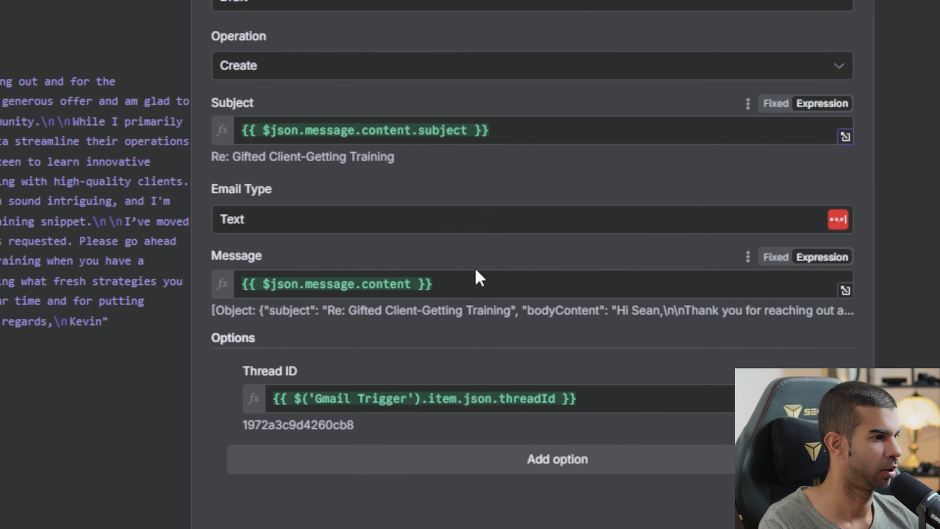
pyautogui.click(474, 279)
pyautogui.hotkey('ctrl', 'a')
pyautogui.press('BackSpace')
pyautogui.moveTo(126, 258); pyautogui.dragTo(632, 378)
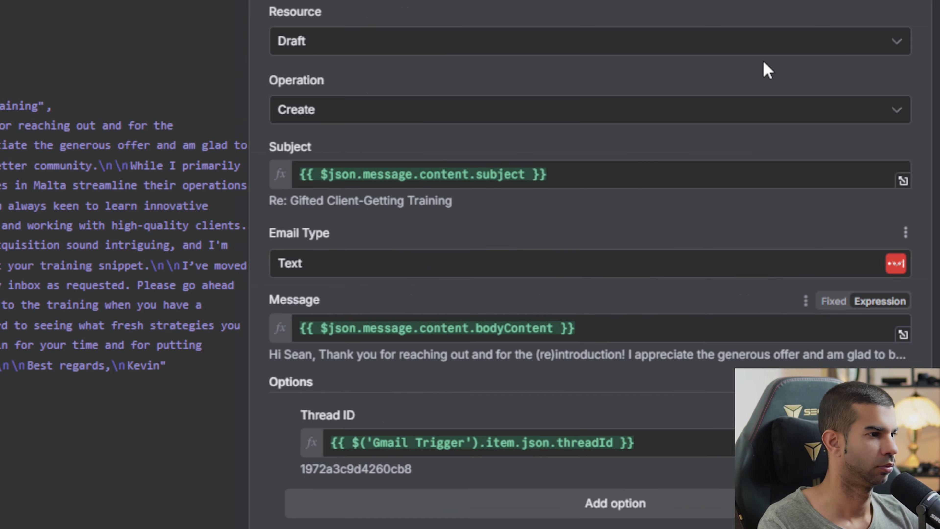
# Step: Execute the Gmail2 node, return to the workflow canvas and switch to Gmail with the reply draft
pyautogui.click(475, 185)
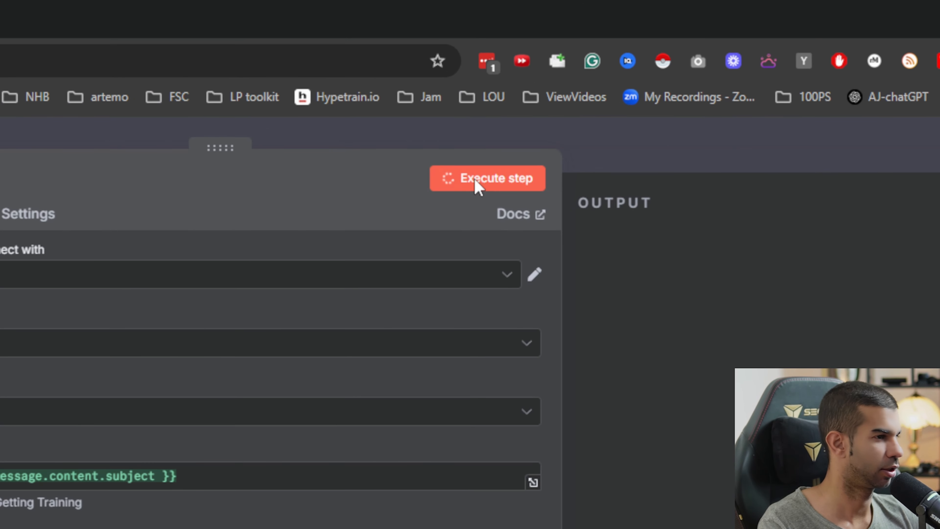
pyautogui.click(746, 172)
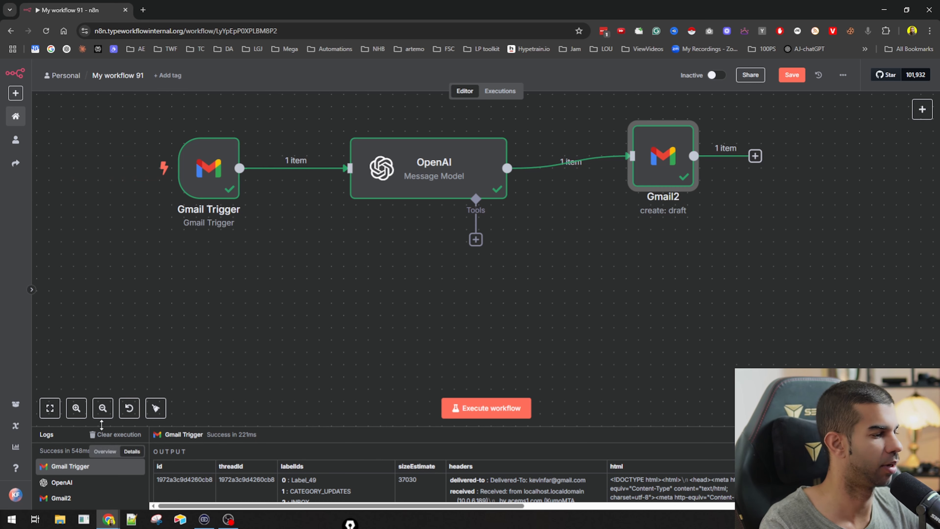
pyautogui.hotkey('alt', 'Tab')
pyautogui.press('Escape')
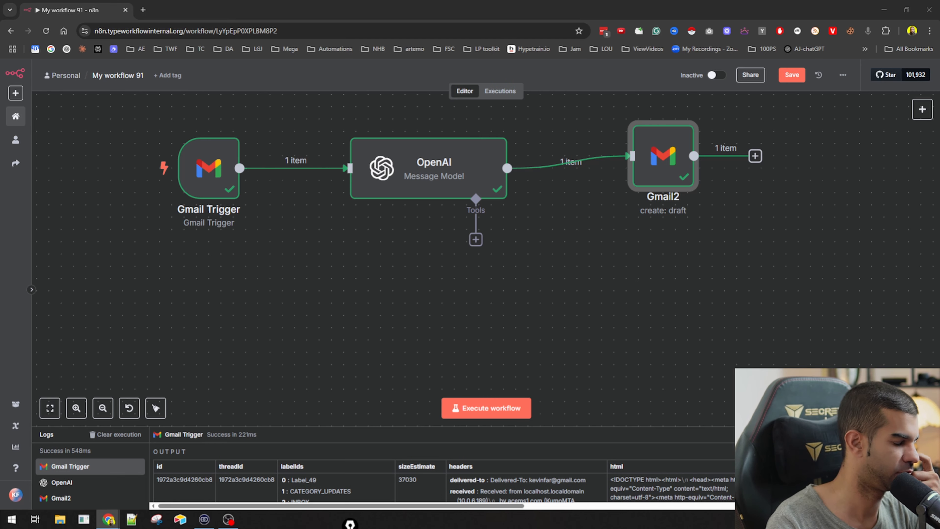
pyautogui.hotkey('alt', 'Tab')
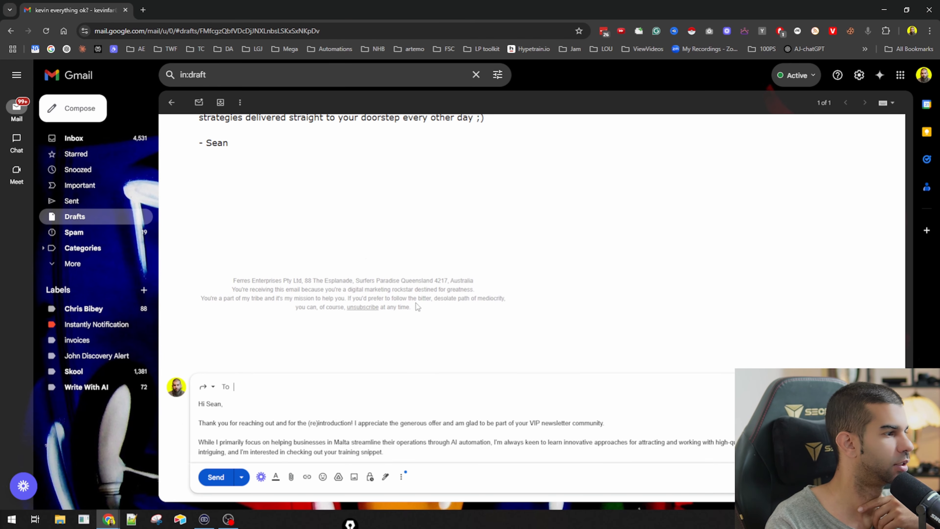
# Step: Examine the reply draft in the original email thread, checking its recipient field, subject line and body, and close the popped-out draft
pyautogui.scroll(20, 418, 307)
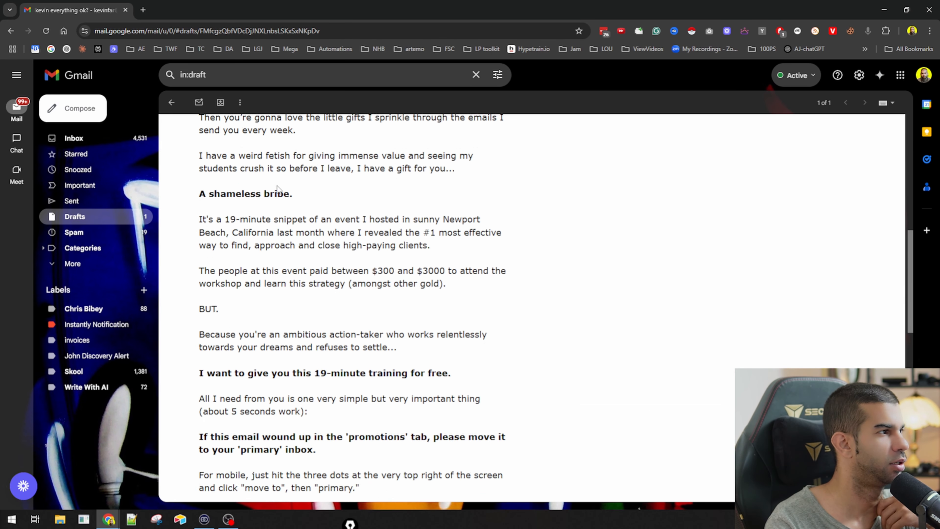
pyautogui.scroll(-15, 277, 188)
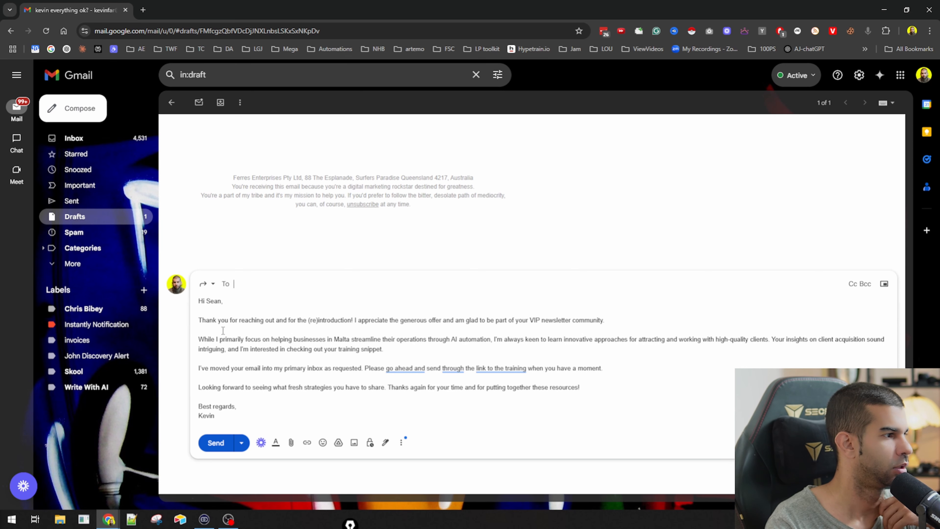
pyautogui.click(203, 285)
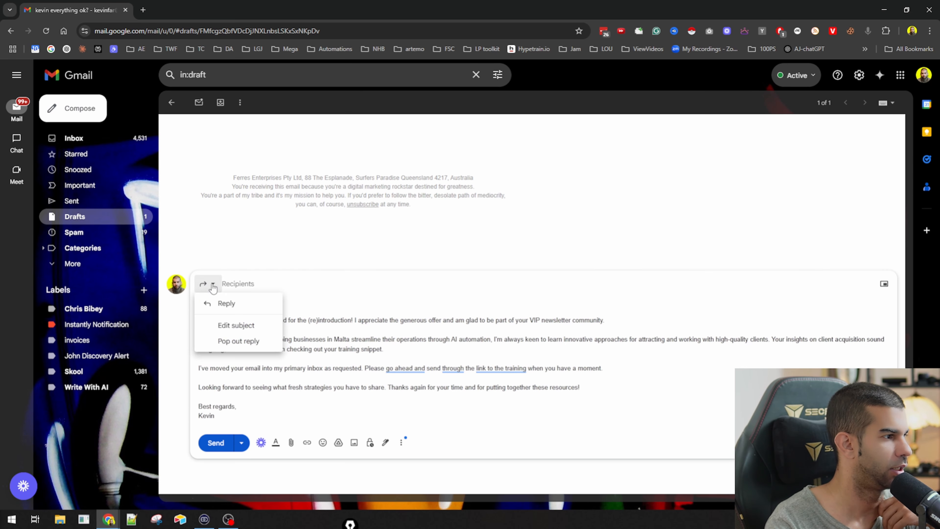
pyautogui.click(246, 327)
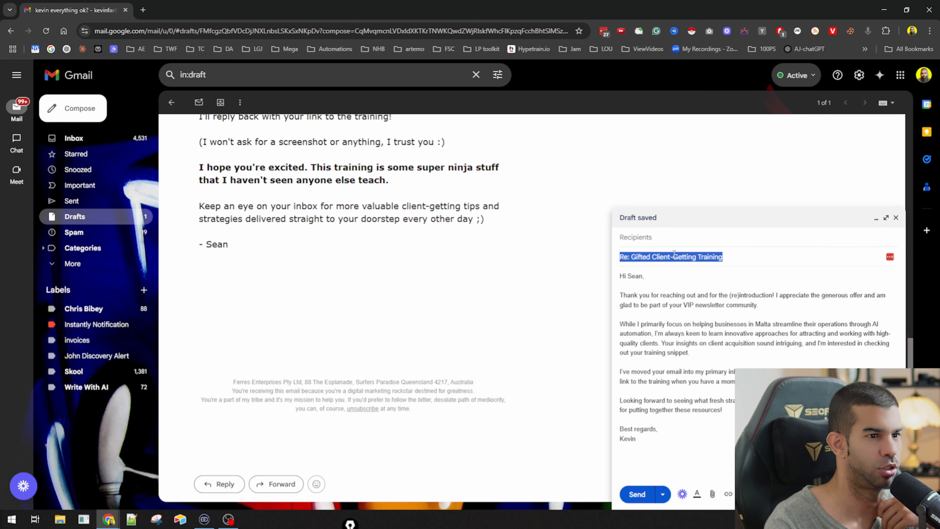
pyautogui.click(630, 288)
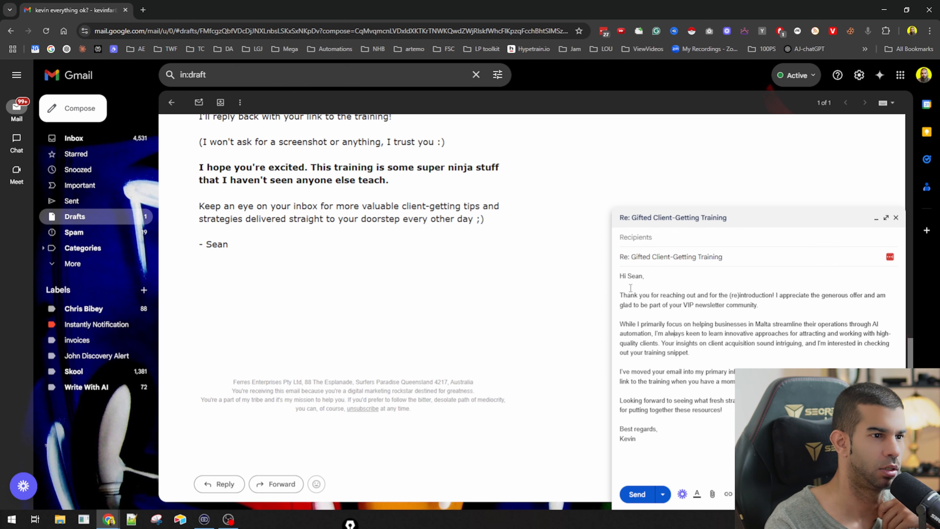
pyautogui.moveTo(631, 281); pyautogui.dragTo(667, 442)
pyautogui.click(620, 390)
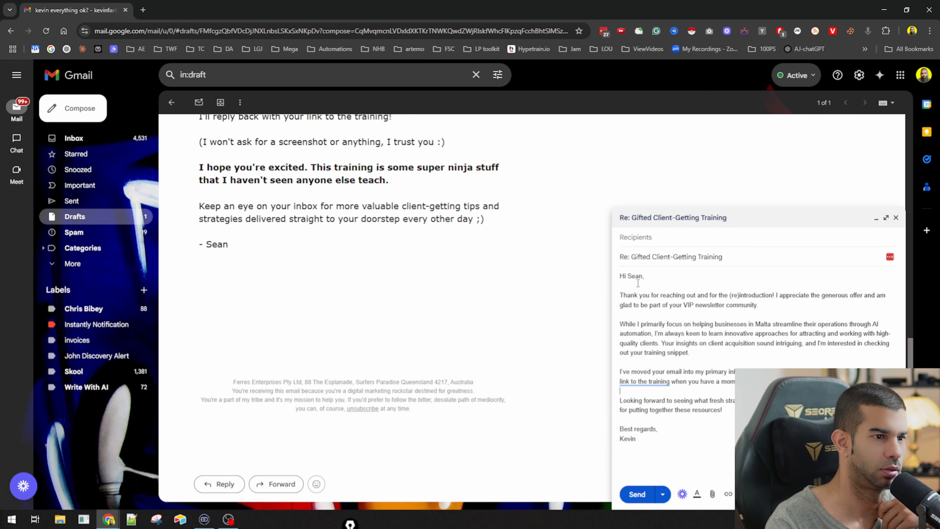
pyautogui.click(896, 218)
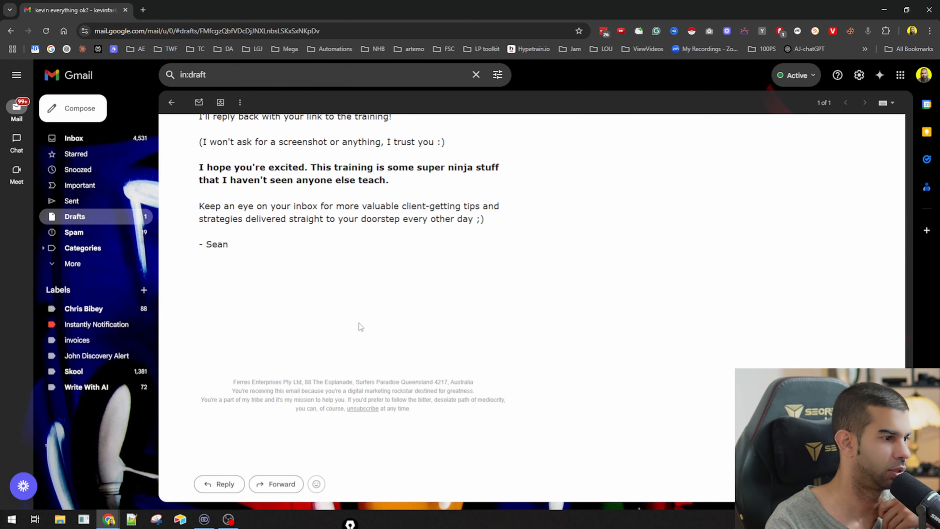
# Step: Reopen the reply draft from Drafts, discard it and return to the n8n workflow
pyautogui.click(103, 222)
pyautogui.click(405, 152)
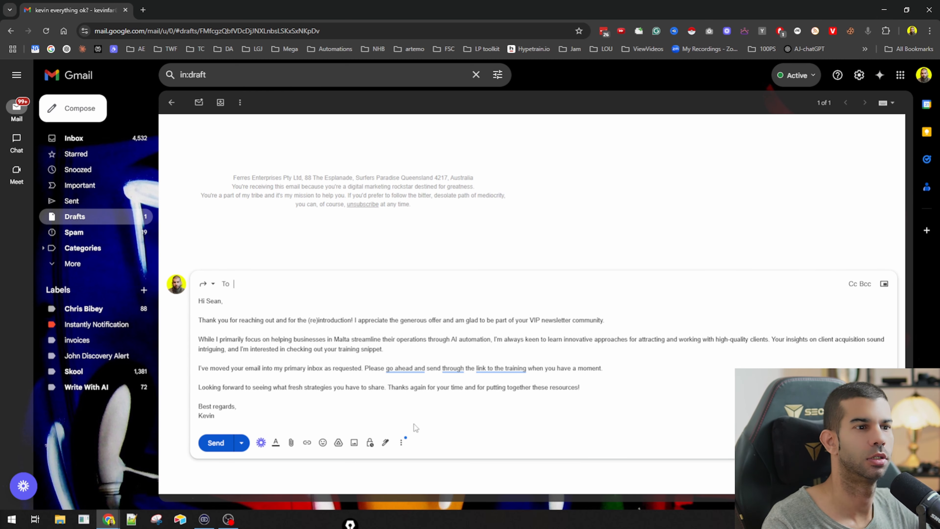
pyautogui.hotkey('ctrl', 'shift', 'd')
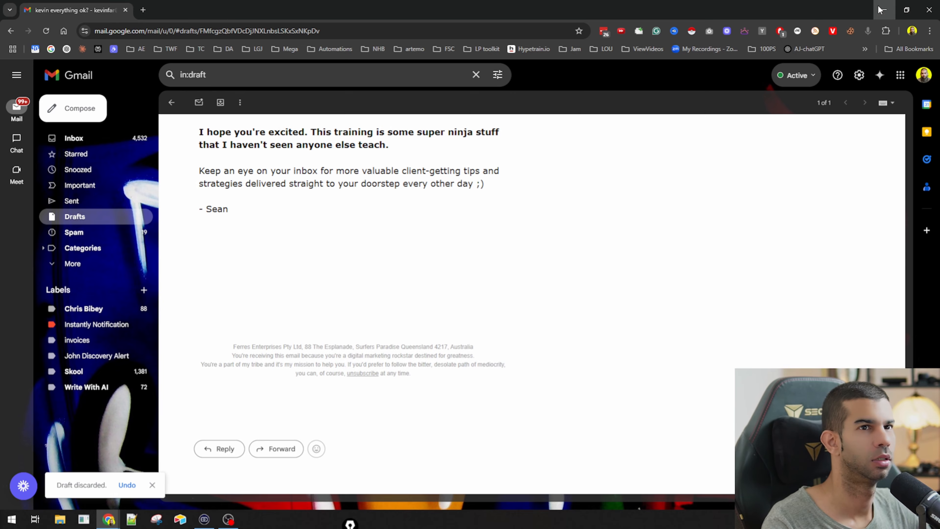
pyautogui.click(884, 10)
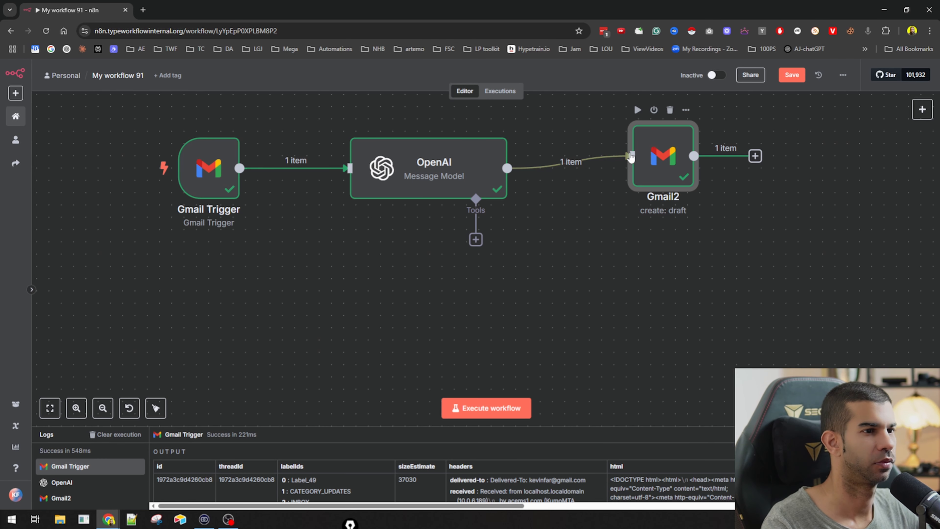
# Step: Open the Gmail2 node's settings and add the To Email option
pyautogui.doubleClick(652, 150)
pyautogui.click(437, 404)
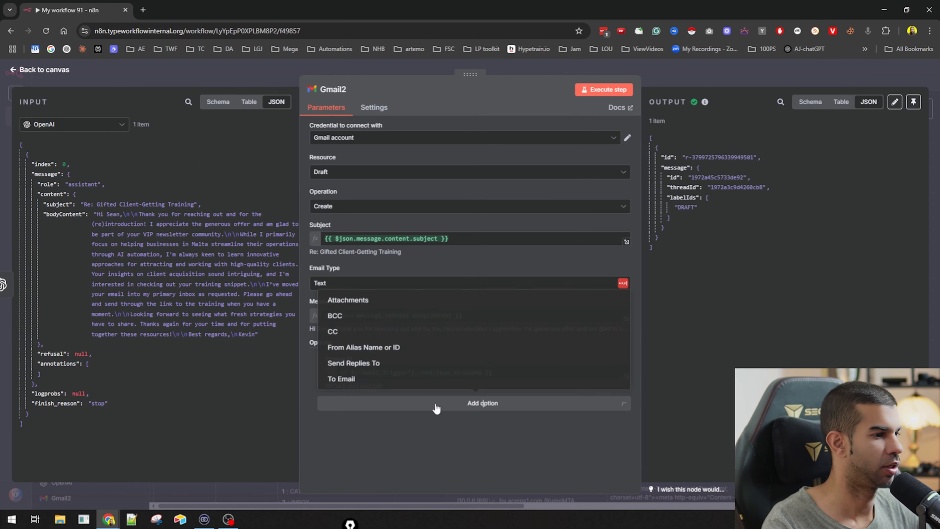
pyautogui.click(341, 378)
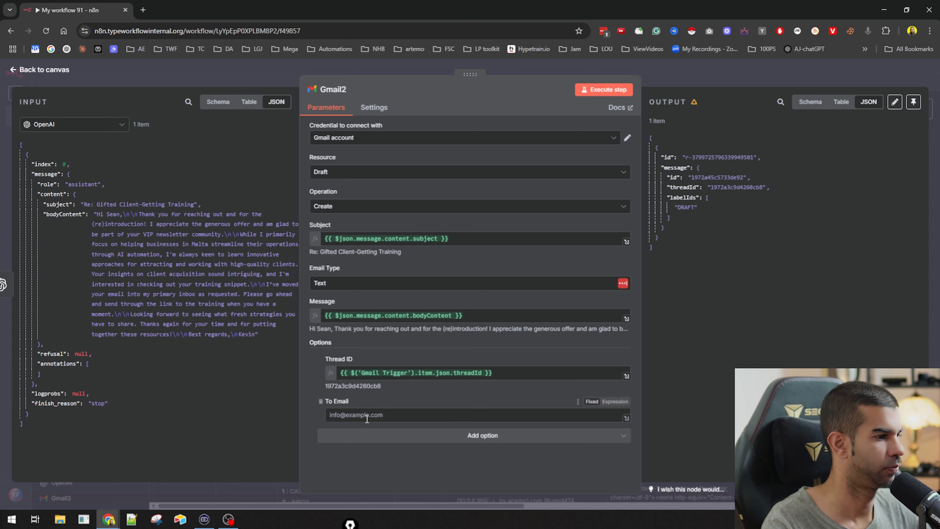
# Step: Map To Email to the sender's address from the Gmail Trigger data as {{ $('Gmail Trigger').item.json.from.value[0].address }}
pyautogui.click(79, 132)
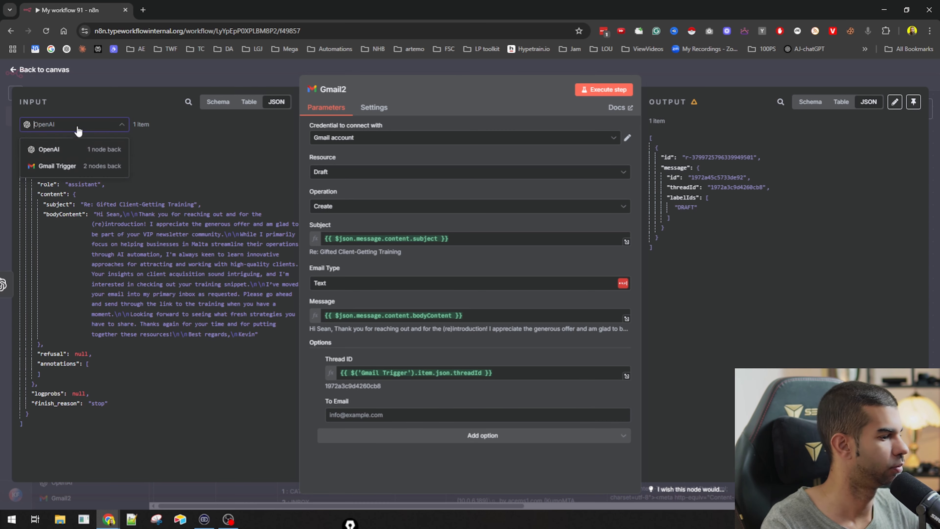
pyautogui.click(57, 168)
pyautogui.scroll(-10, 42, 250)
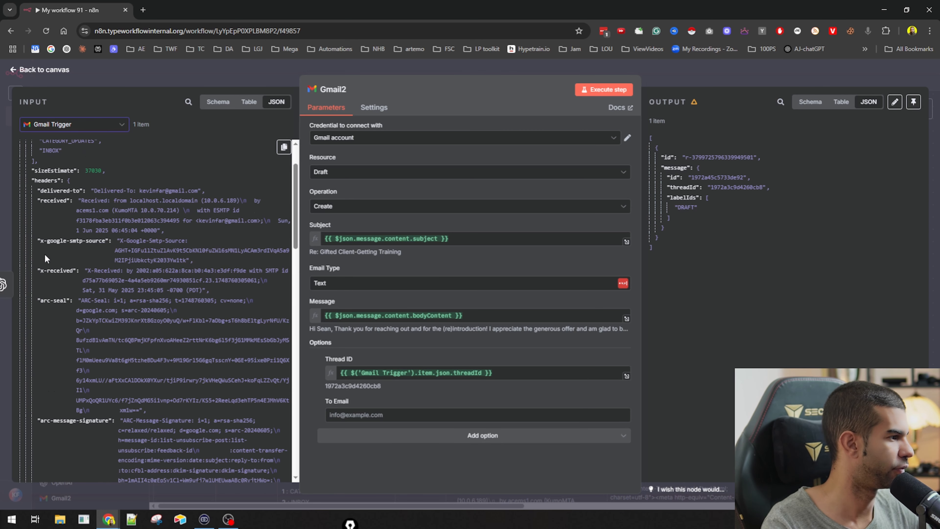
pyautogui.click(248, 102)
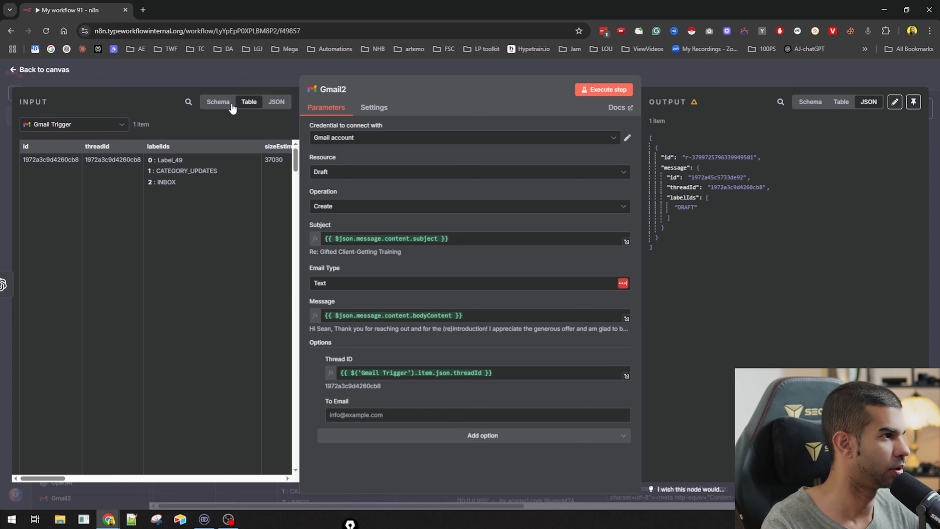
pyautogui.hscroll(10, 112, 180)
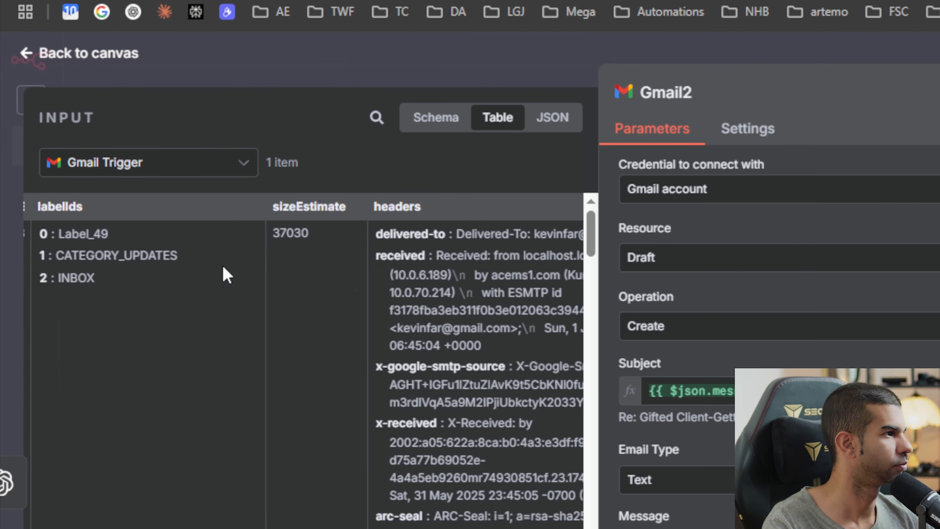
pyautogui.hscroll(10, 223, 273)
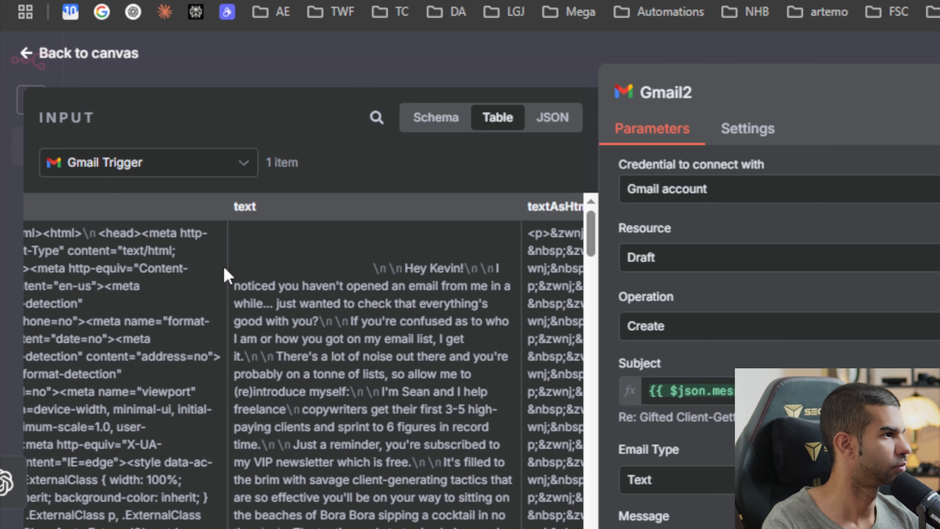
pyautogui.hscroll(10, 224, 270)
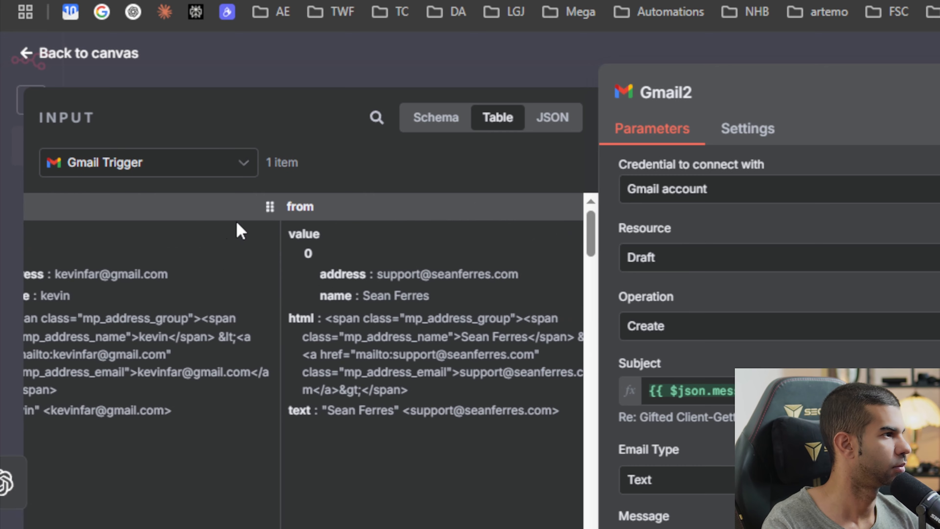
pyautogui.moveTo(342, 274); pyautogui.dragTo(469, 319)
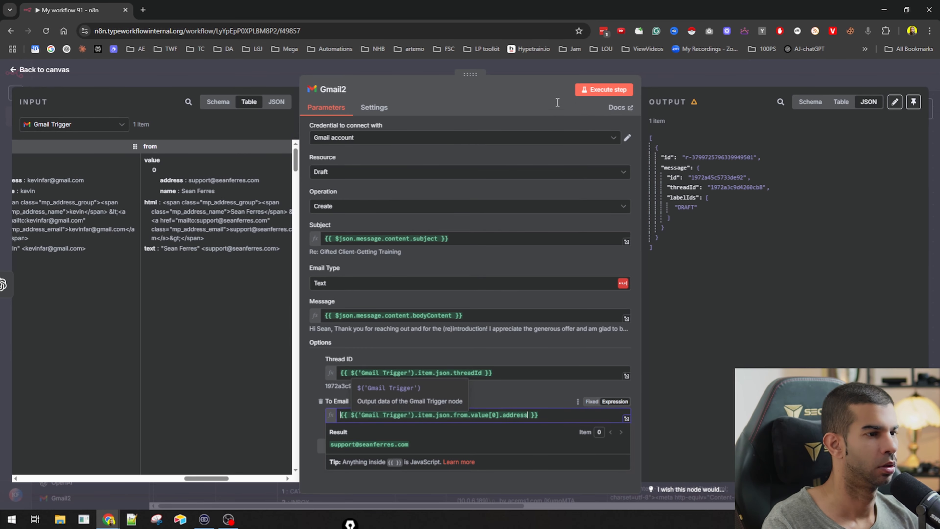
# Step: Execute the Gmail2 node again and open the newly created reply draft in Gmail's Drafts
pyautogui.click(608, 90)
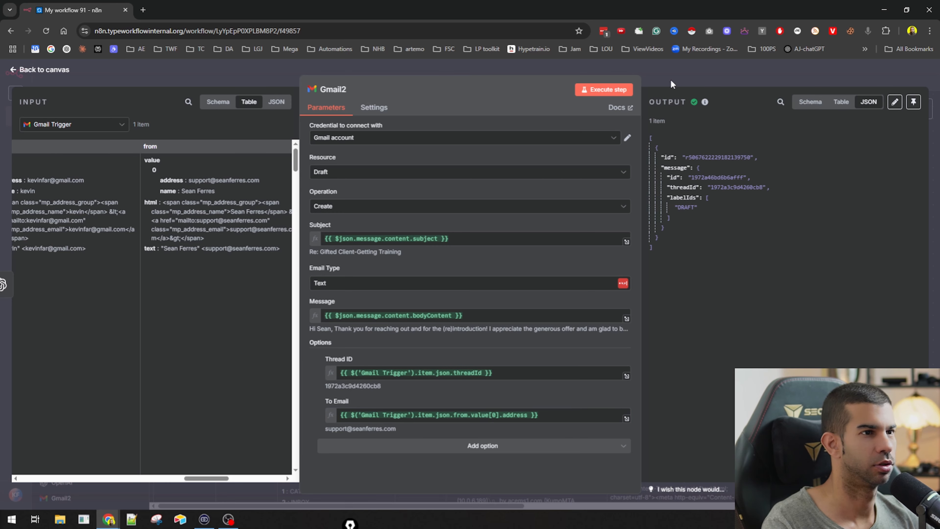
pyautogui.hotkey('alt', 'Tab')
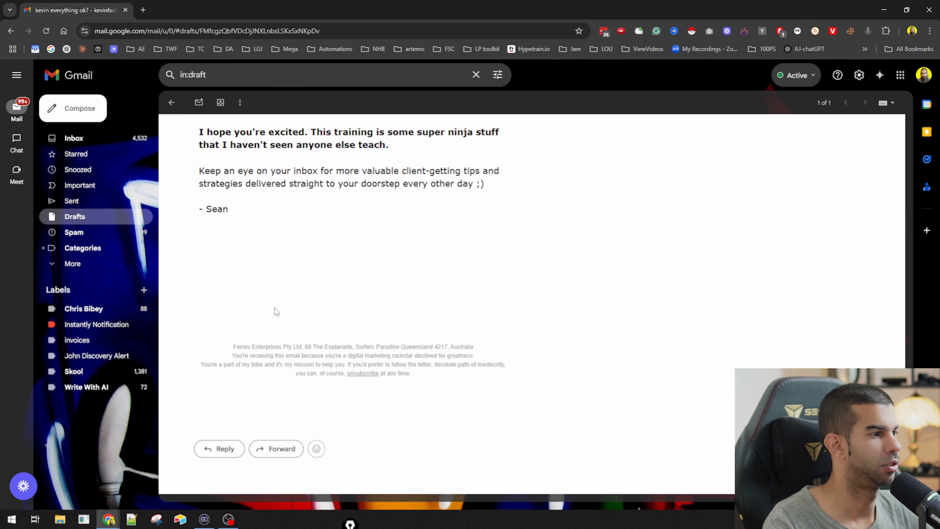
pyautogui.click(91, 217)
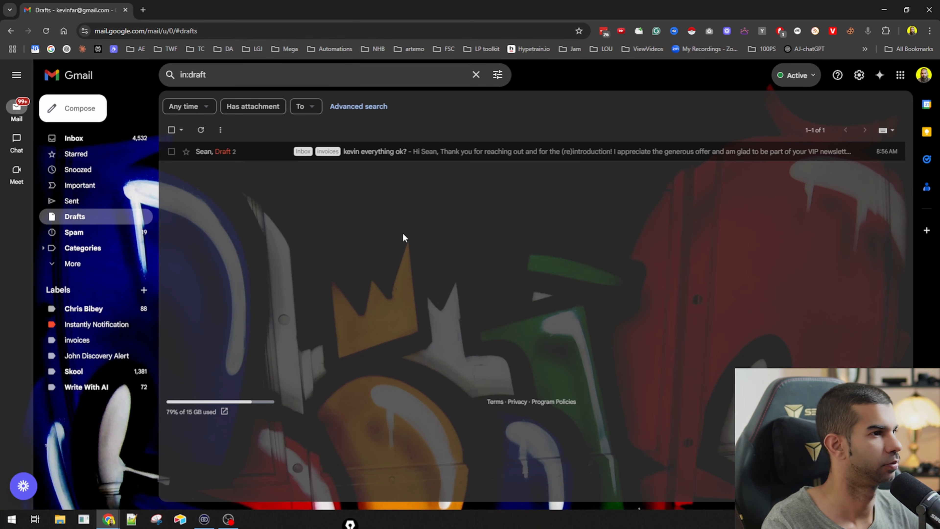
pyautogui.click(401, 151)
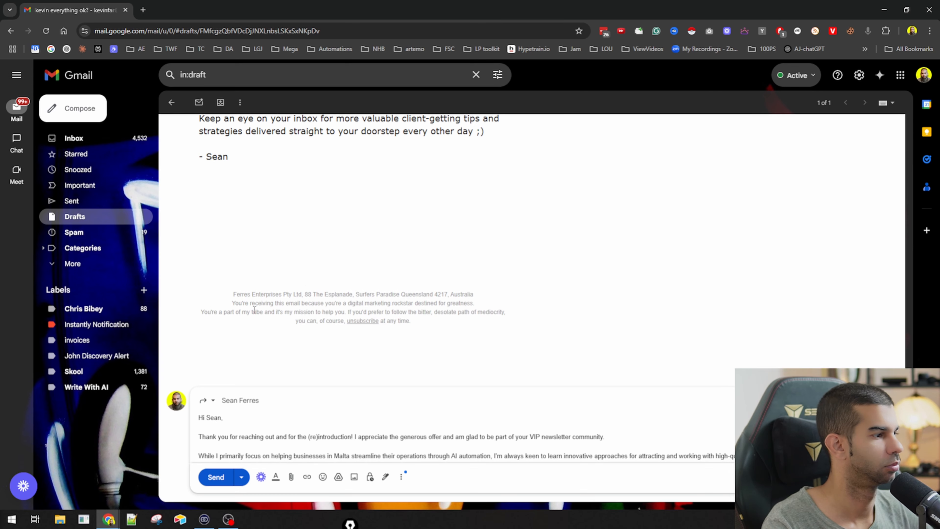
# Step: Check the new reply draft's recipient and body text, and open its subject line for editing
pyautogui.scroll(-5, 254, 310)
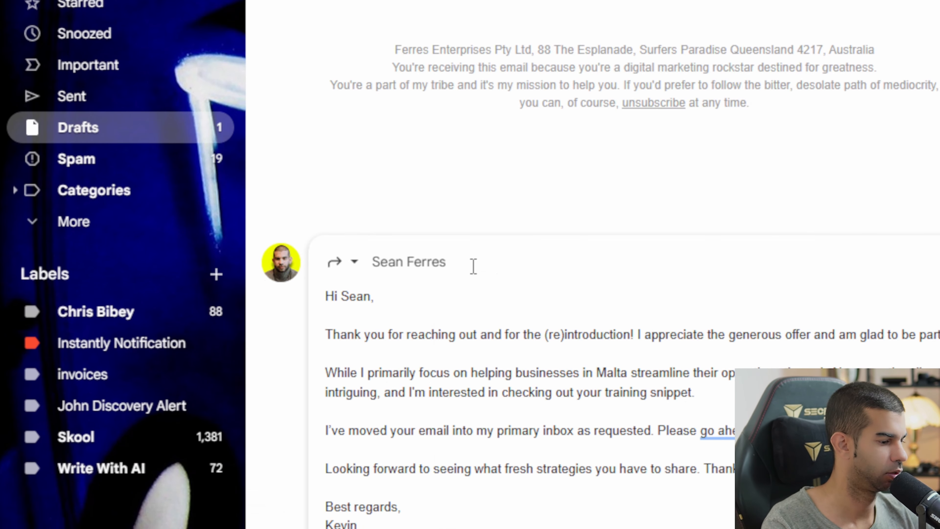
pyautogui.click(500, 261)
pyautogui.click(372, 296)
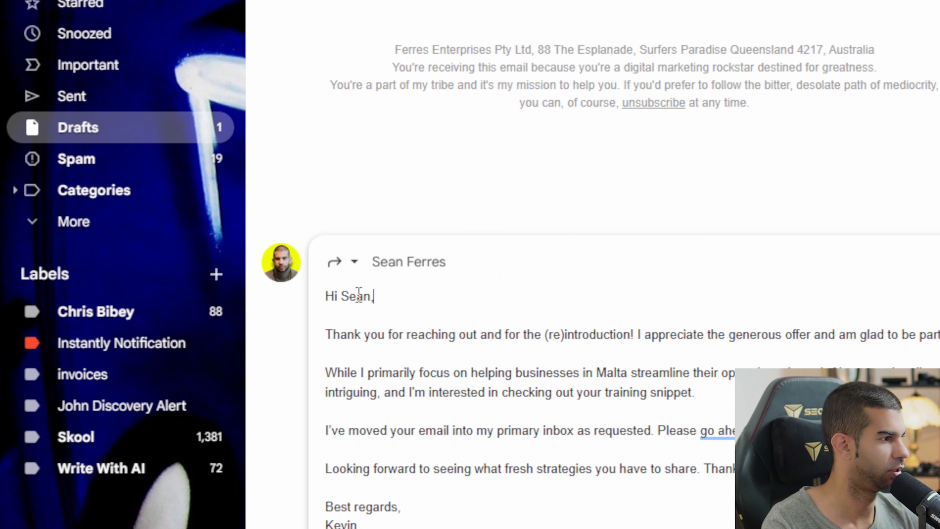
pyautogui.moveTo(382, 335); pyautogui.dragTo(553, 450)
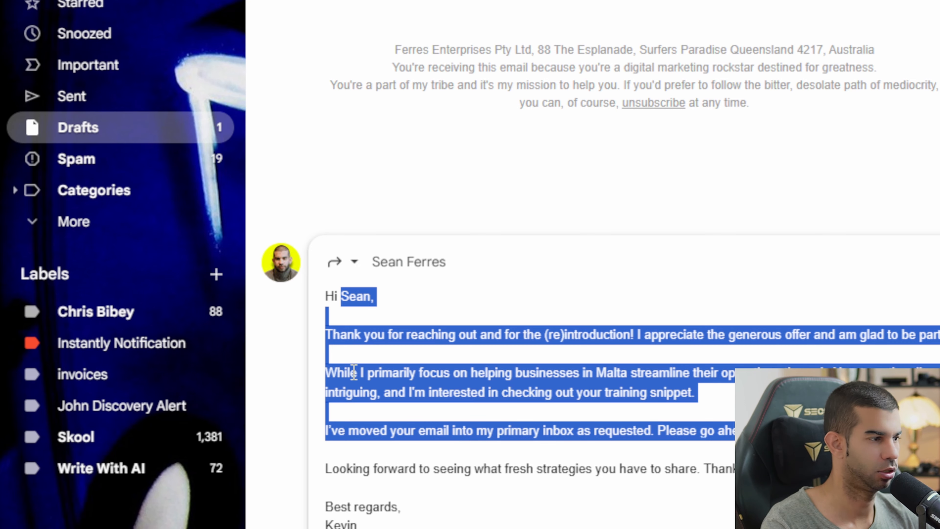
pyautogui.click(499, 270)
pyautogui.click(354, 241)
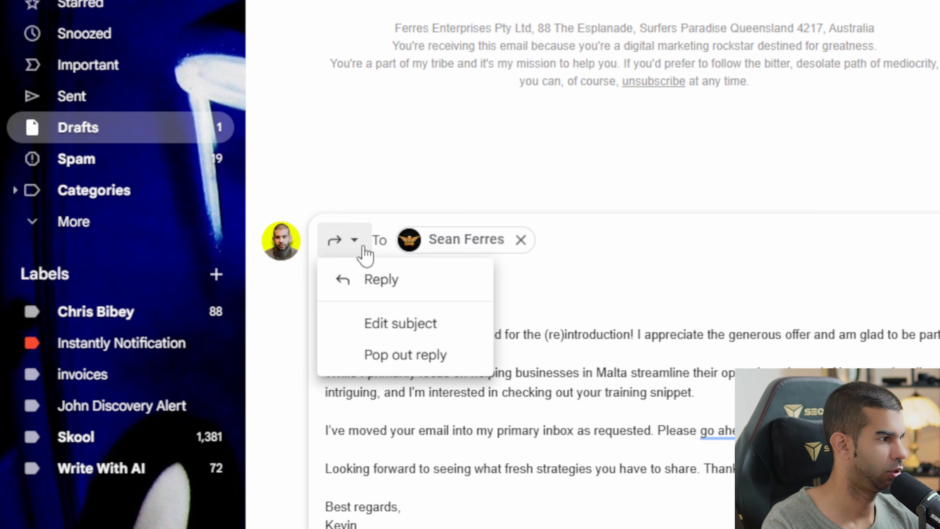
pyautogui.click(387, 330)
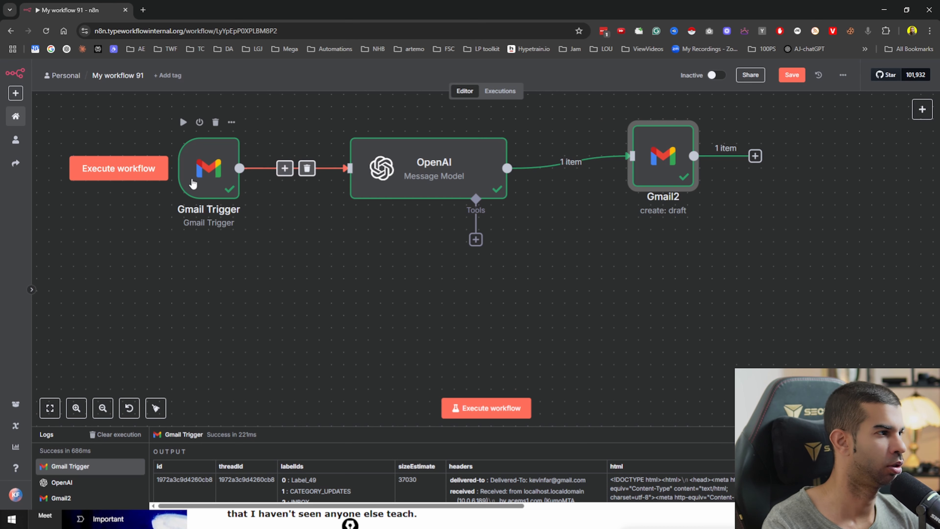
# Step: Return to the n8n workflow and arrange the Gmail Trigger, OpenAI and Gmail2 nodes in a compact, aligned row
pyautogui.moveTo(407, 178); pyautogui.dragTo(457, 240)
pyautogui.moveTo(651, 146); pyautogui.dragTo(616, 220)
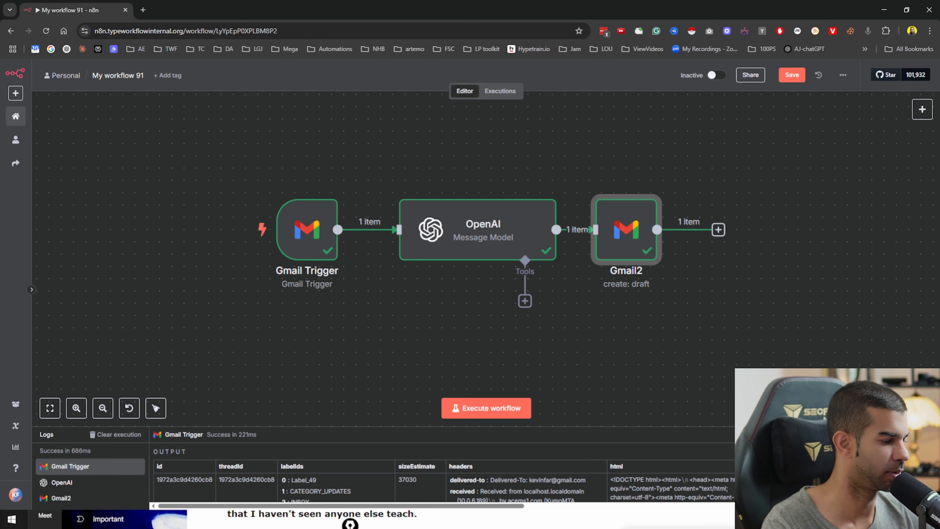
# Step: Minimize the Gmail window and delete the connection between the Gmail Trigger and OpenAI nodes in the workflow
pyautogui.hotkey('alt', 'Tab')
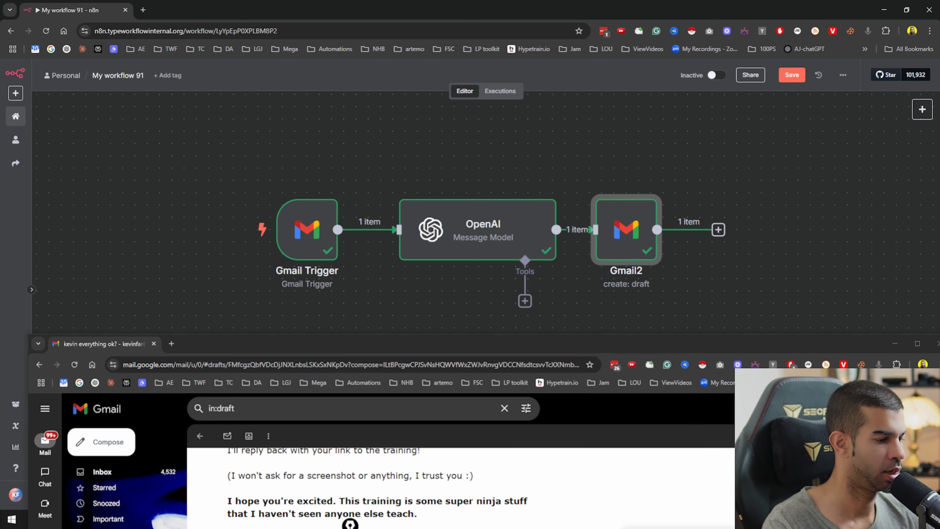
pyautogui.click(894, 344)
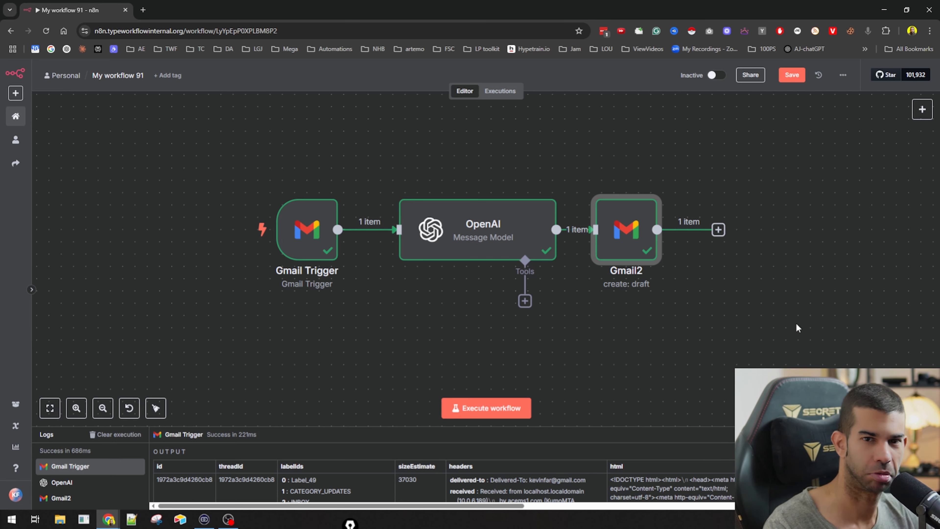
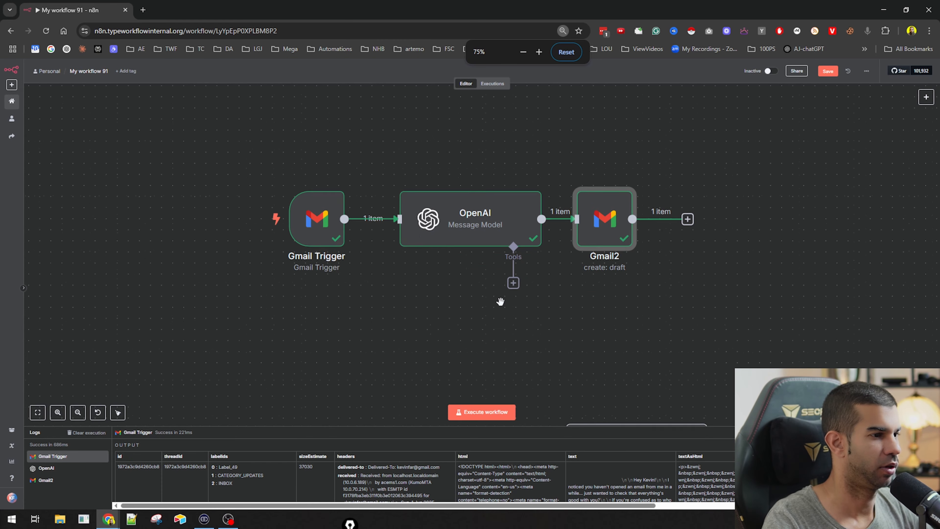
pyautogui.scroll(-6, 409, 287)
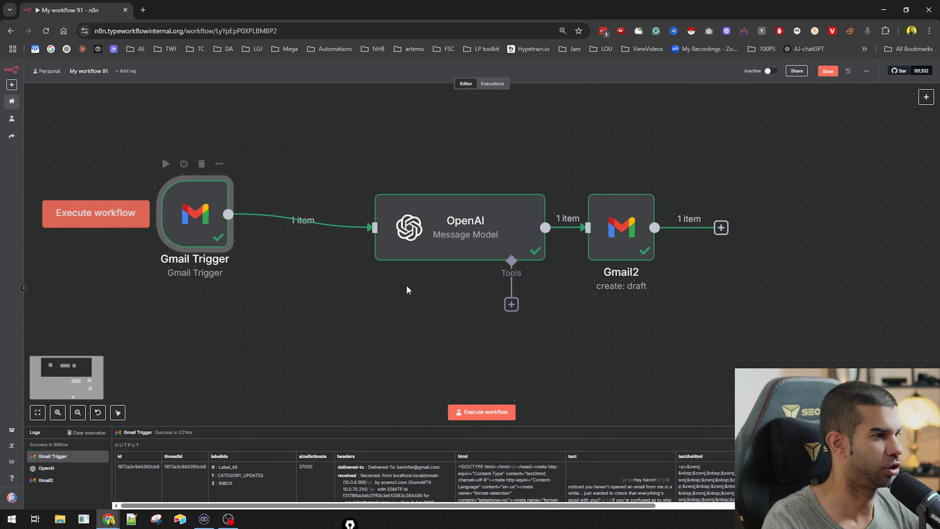
pyautogui.scroll(-3, 326, 177)
pyautogui.scroll(8, 320, 231)
pyautogui.scroll(-4, 320, 231)
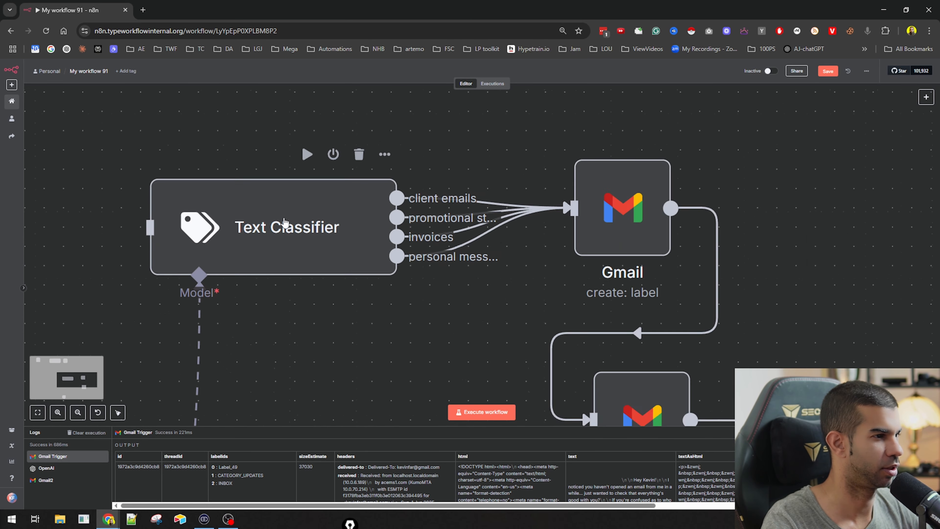
pyautogui.scroll(-5, 394, 231)
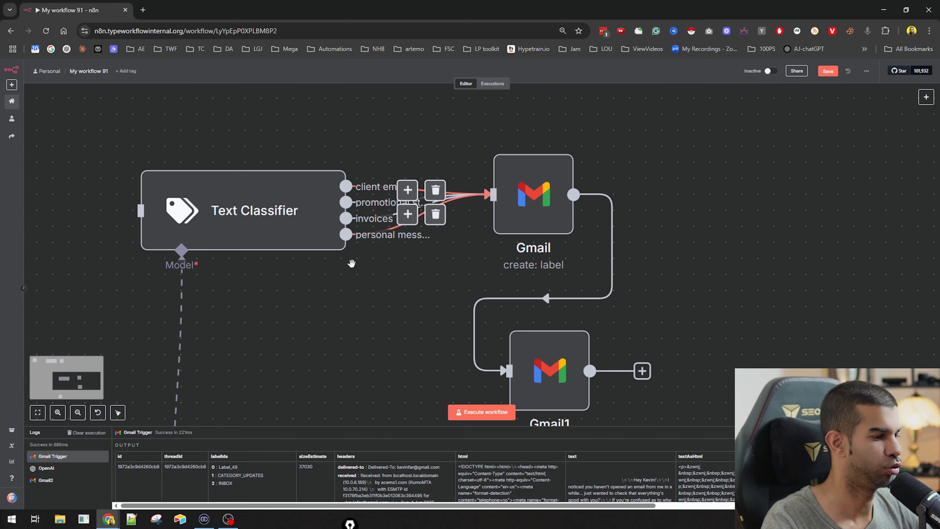
pyautogui.click(233, 195)
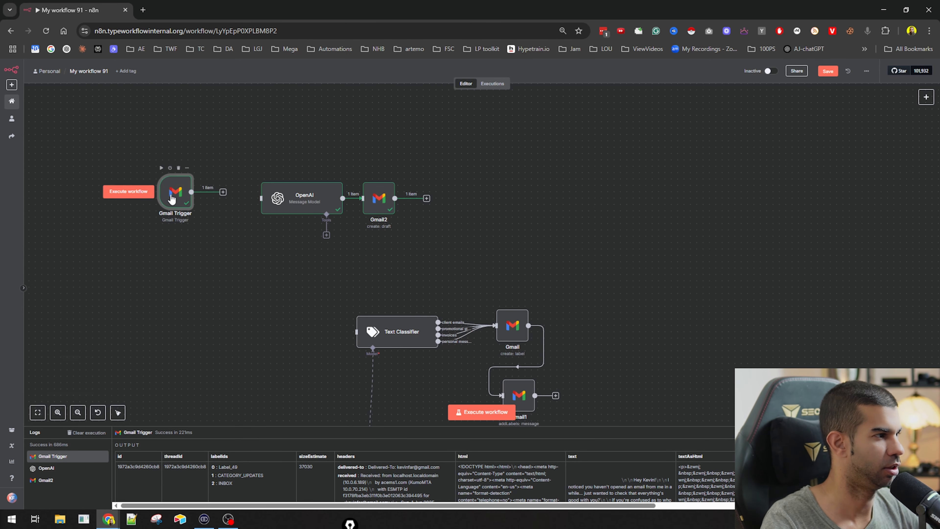
# Step: Move the Gmail Trigger node beside the Text Classifier and connect its output to the classifier's input
pyautogui.moveTo(168, 182); pyautogui.dragTo(252, 328)
pyautogui.scroll(5, 313, 343)
pyautogui.scroll(-3, 299, 310)
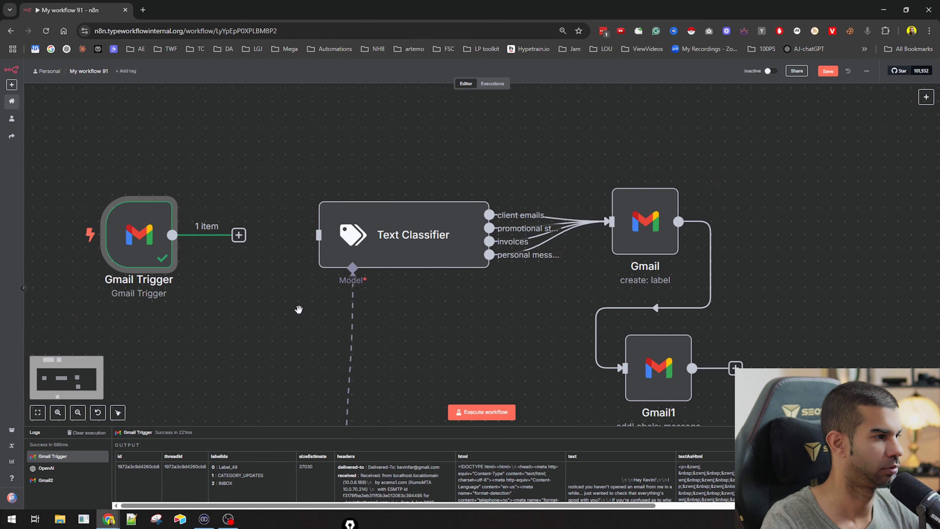
pyautogui.moveTo(238, 235); pyautogui.dragTo(319, 234)
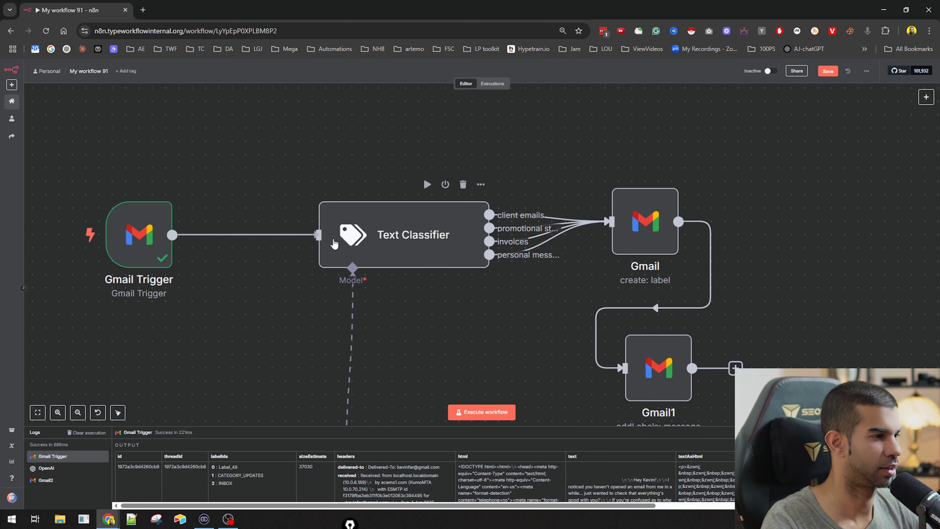
# Step: Delete the four connections from the Text Classifier's category outputs to the Gmail create-label node
pyautogui.scroll(4, 513, 252)
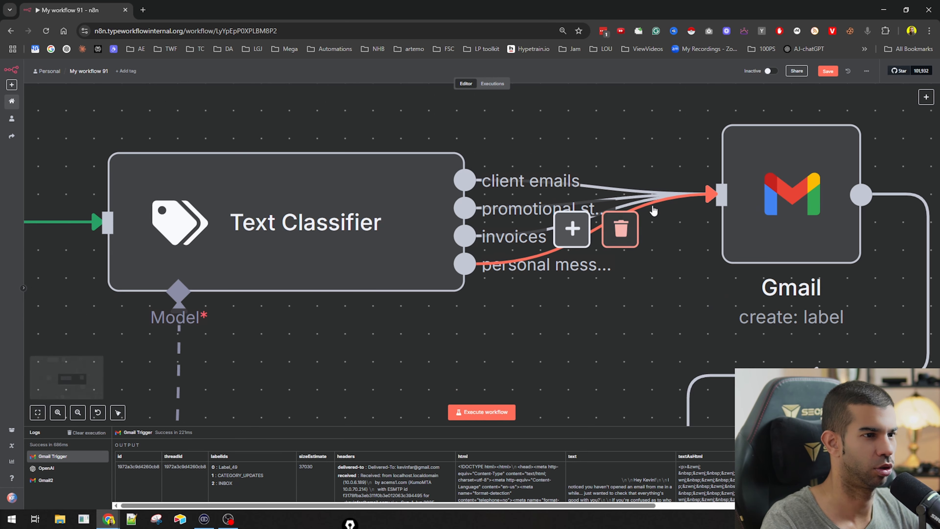
pyautogui.click(626, 231)
pyautogui.click(622, 210)
pyautogui.click(622, 207)
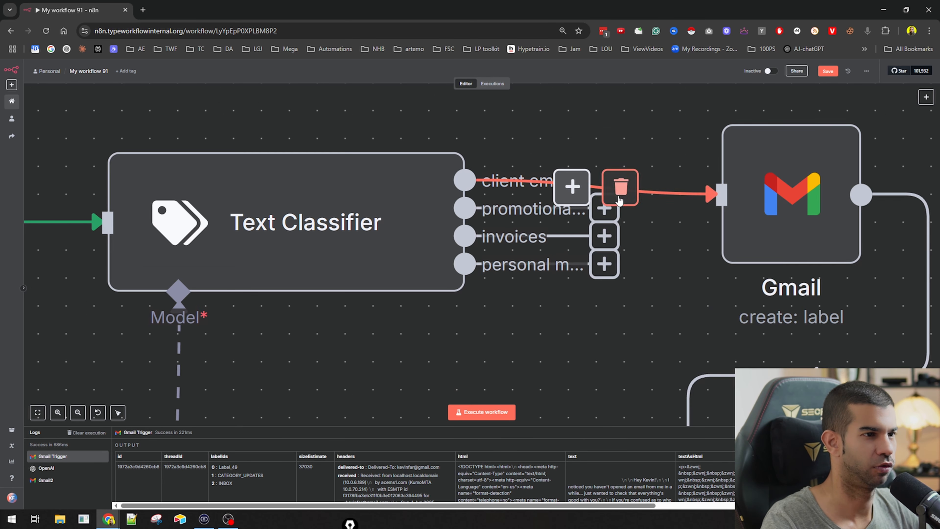
pyautogui.click(620, 187)
# Step: Move the OpenAI and Gmail2 nodes up and place the Gmail and Gmail1 nodes beneath them, above the Text Classifier
pyautogui.scroll(-5, 693, 238)
pyautogui.hscroll(1, 437, 296)
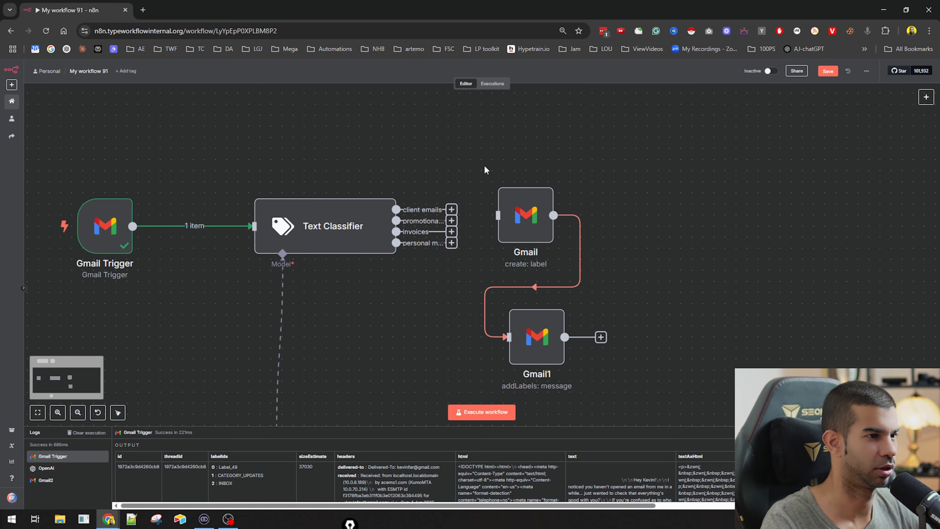
pyautogui.moveTo(484, 169); pyautogui.dragTo(657, 393)
pyautogui.moveTo(477, 308); pyautogui.dragTo(723, 307)
pyautogui.scroll(-5, 666, 326)
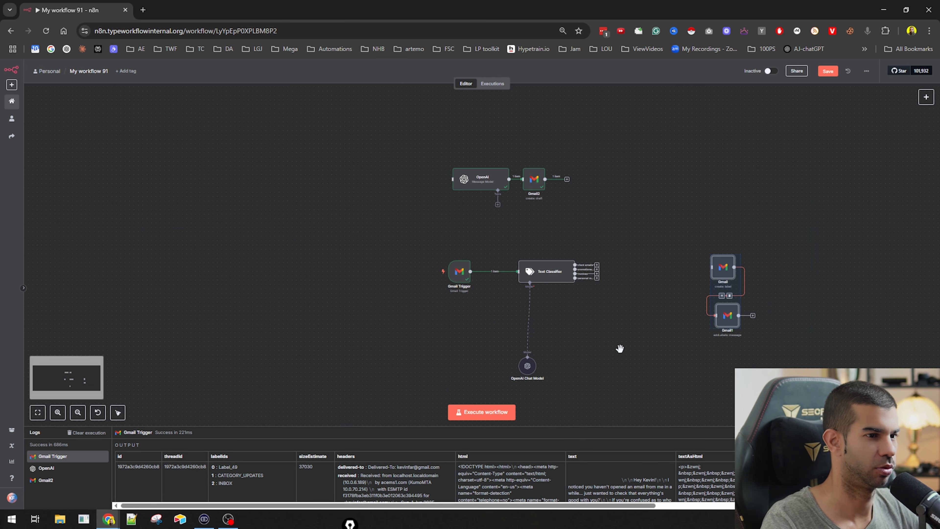
pyautogui.scroll(2, 620, 346)
pyautogui.moveTo(409, 172); pyautogui.dragTo(546, 268)
pyautogui.moveTo(514, 227); pyautogui.dragTo(522, 130)
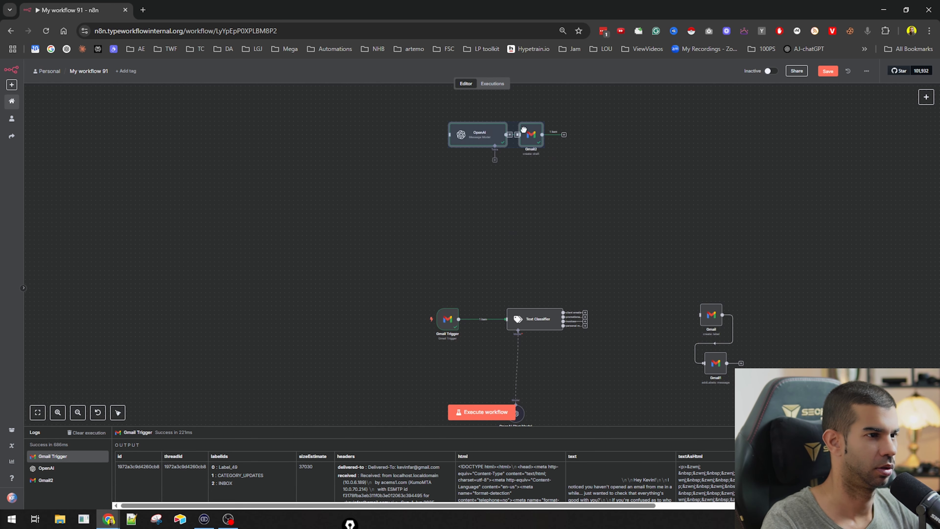
pyautogui.moveTo(668, 250); pyautogui.dragTo(739, 387)
pyautogui.moveTo(710, 350); pyautogui.dragTo(544, 190)
pyautogui.scroll(4, 567, 256)
pyautogui.scroll(-2, 519, 259)
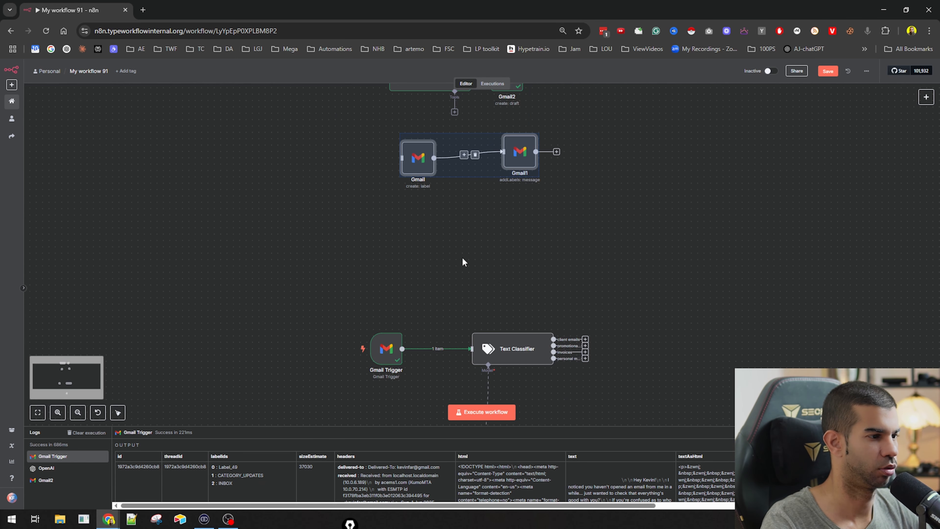
# Step: Move the Gmail Trigger and Text Classifier nodes together up to just below the Gmail and Gmail1 nodes
pyautogui.moveTo(322, 291); pyautogui.dragTo(663, 392)
pyautogui.moveTo(502, 347); pyautogui.dragTo(508, 233)
pyautogui.scroll(2, 577, 349)
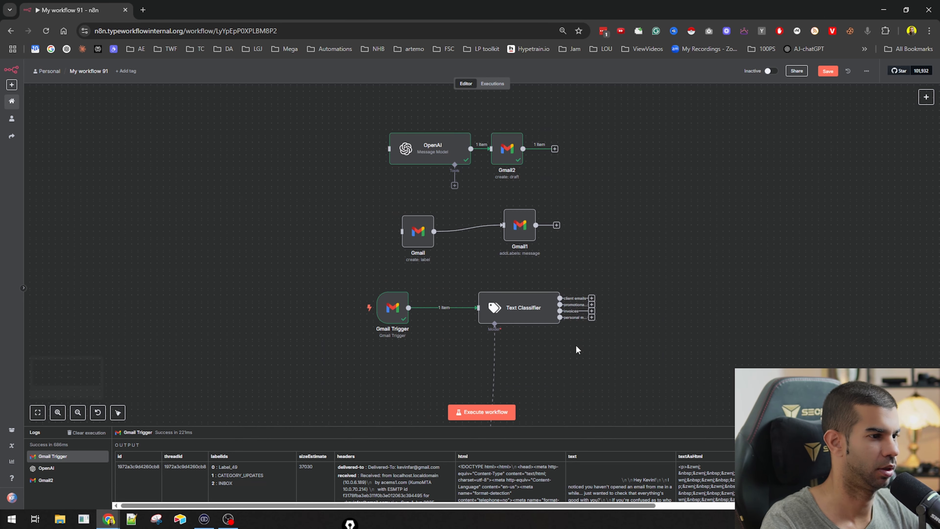
# Step: Move the OpenAI Chat Model node close beneath the Text Classifier and save the workflow
pyautogui.scroll(-8, 603, 371)
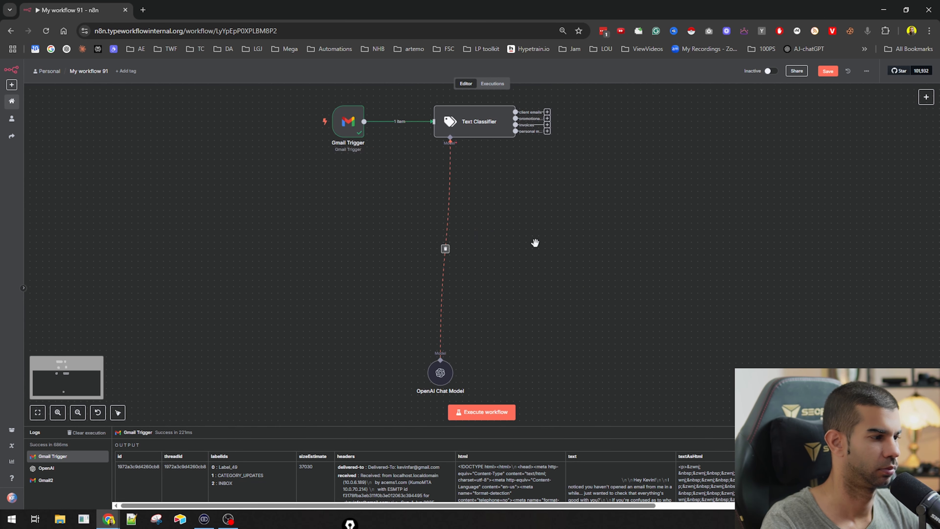
pyautogui.moveTo(422, 286); pyautogui.dragTo(442, 137)
pyautogui.scroll(5, 442, 137)
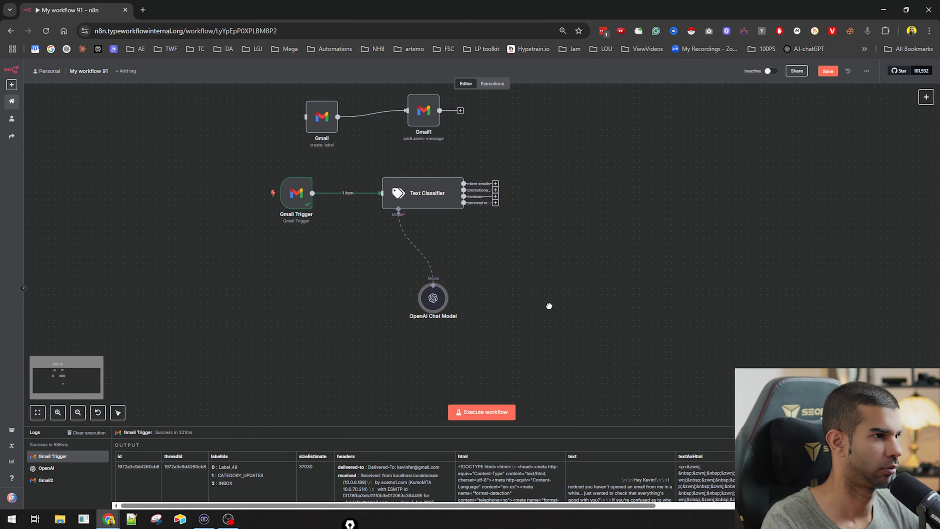
pyautogui.moveTo(431, 296); pyautogui.dragTo(419, 270)
pyautogui.click(403, 197)
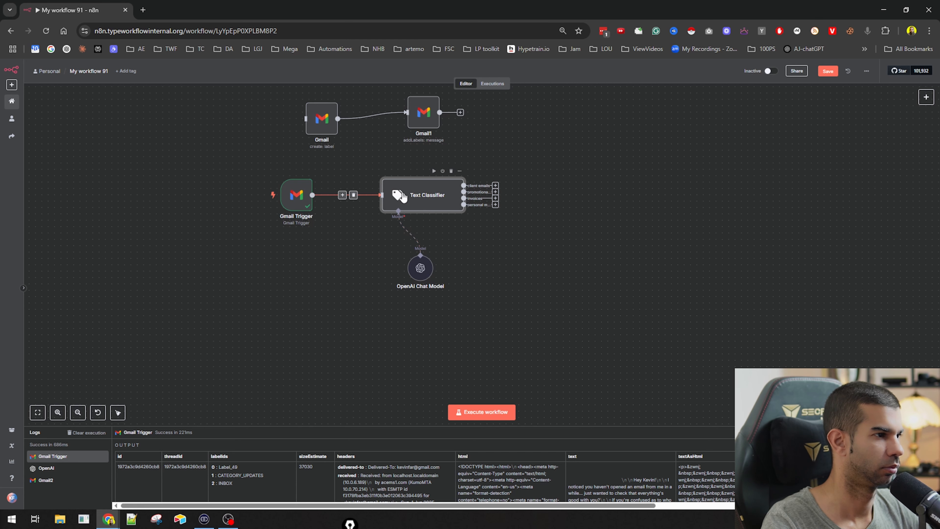
pyautogui.hotkey('ctrl', 's')
pyautogui.scroll(5, 441, 222)
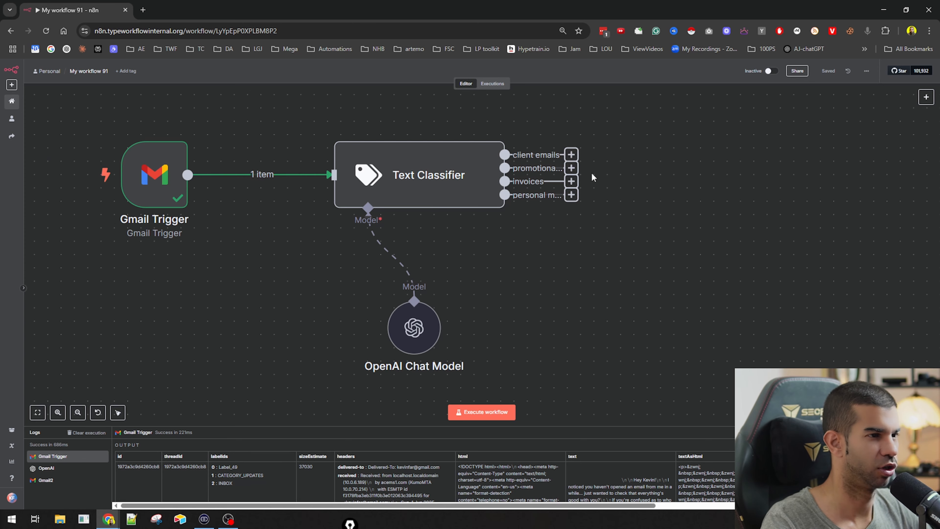
# Step: Open ChatGPT in a new browser tab and switch its model to 4o
pyautogui.hotkey('ctrl', 't')
pyautogui.write('chatgpt.com')
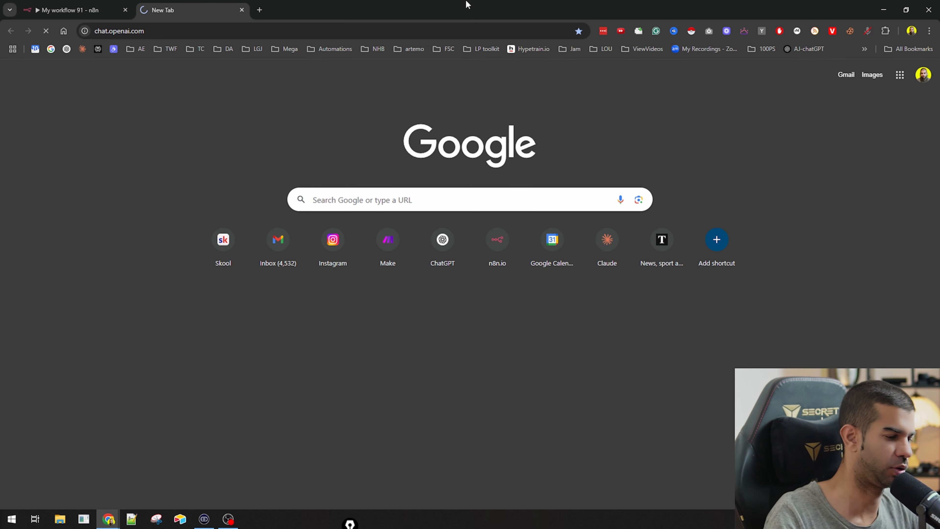
pyautogui.press('Return')
pyautogui.click(113, 73)
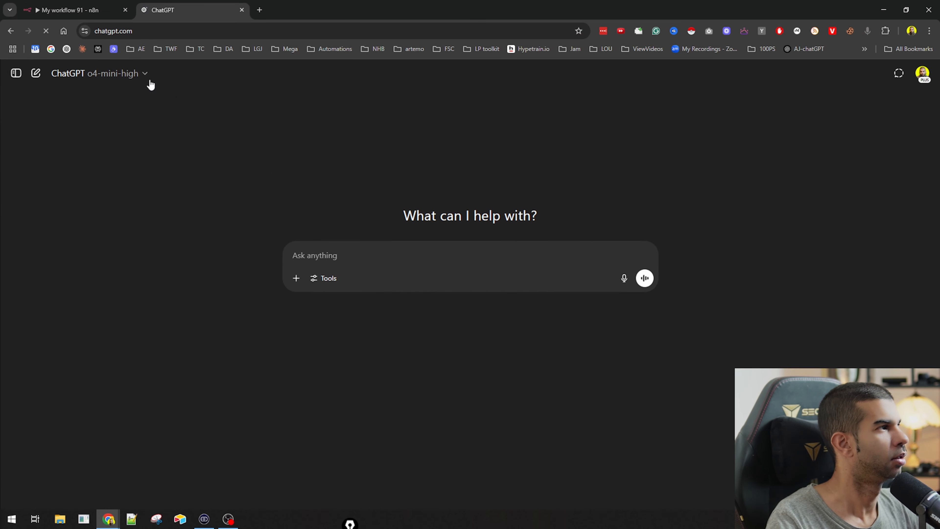
pyautogui.click(143, 75)
pyautogui.click(95, 114)
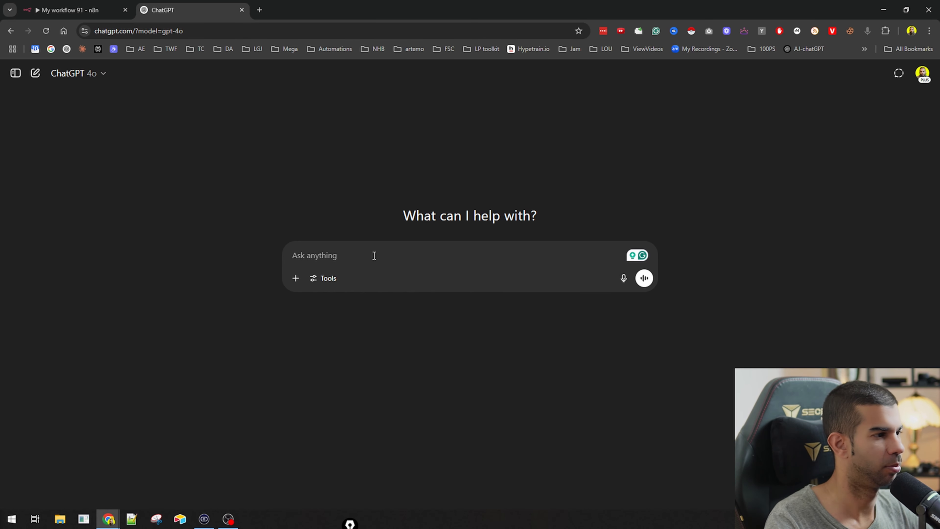
# Step: Send the prompt "Can you please create me an invoice with some fake data?" and view the generated invoice
pyautogui.write('Can you please create me an invoice with some fake data?')
pyautogui.press('Return')
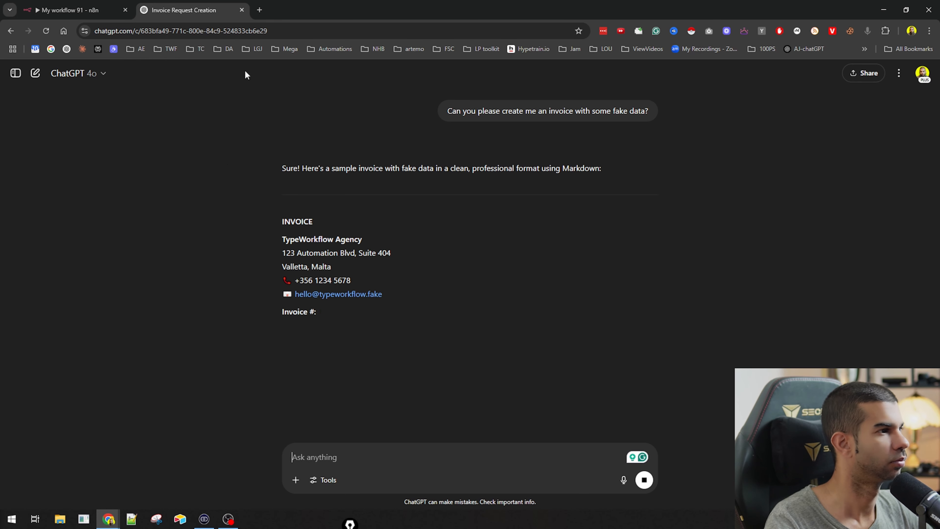
pyautogui.scroll(-10, 237, 218)
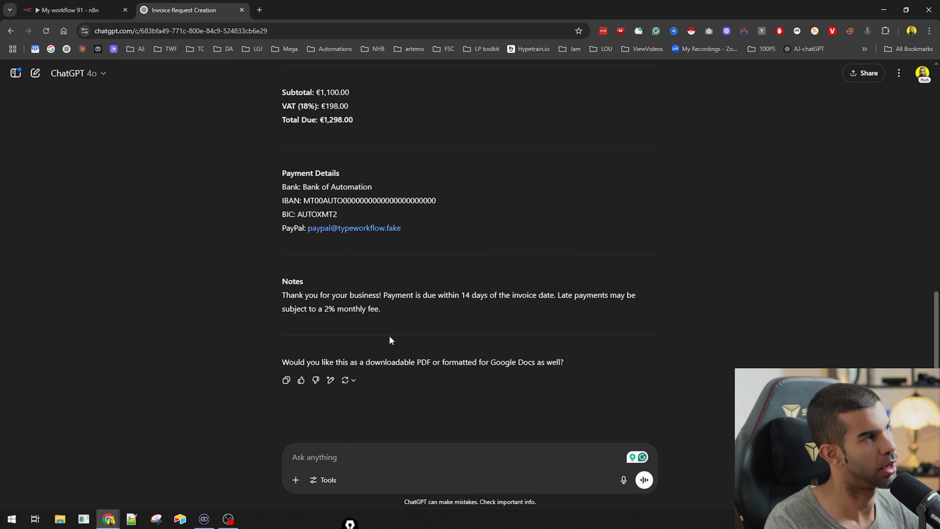
# Step: Send the follow-up prompt "Can you output the Markdown format?" to get the invoice as Markdown
pyautogui.write('Output in Mark Donne.')
pyautogui.hotkey('ctrl', 'a')
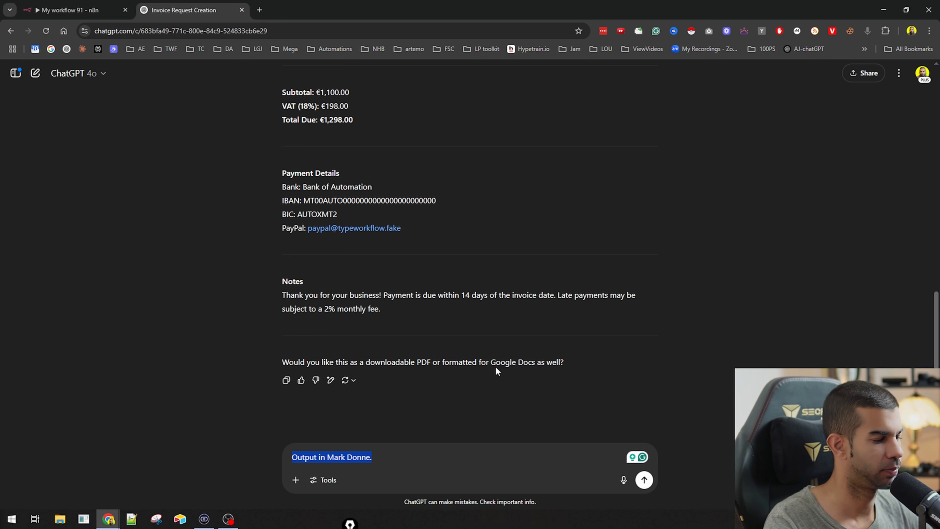
pyautogui.write('Can you output the Markdown format?')
pyautogui.press('Return')
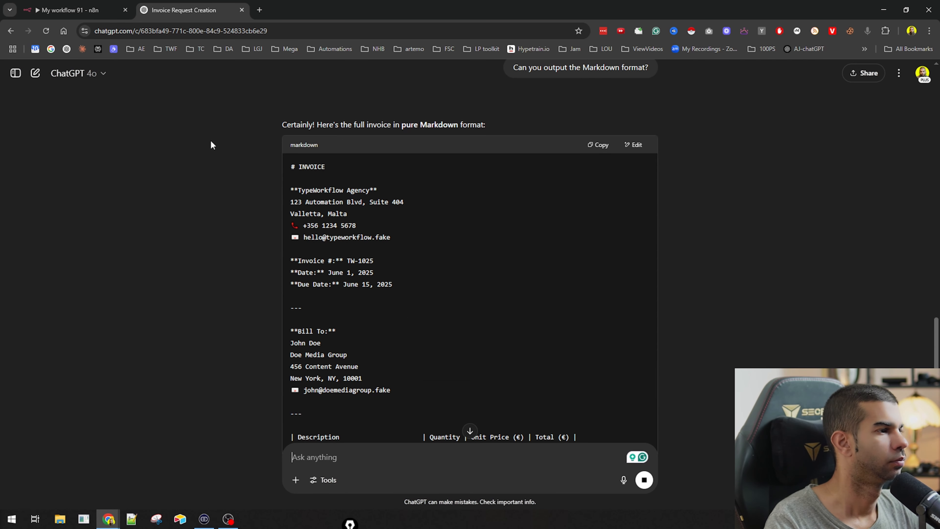
# Step: Copy the full Markdown code block of the generated invoice
pyautogui.scroll(5, 321, 179)
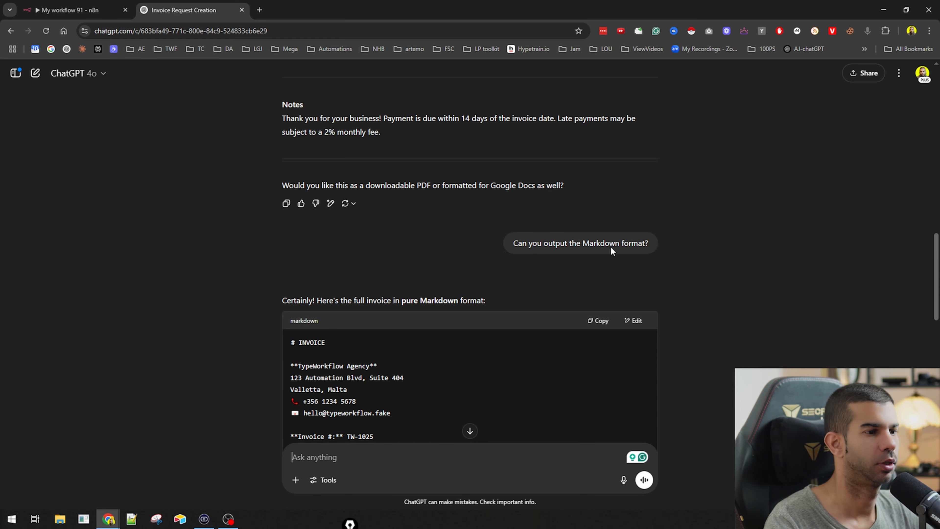
pyautogui.scroll(-16, 612, 243)
pyautogui.scroll(6, 601, 141)
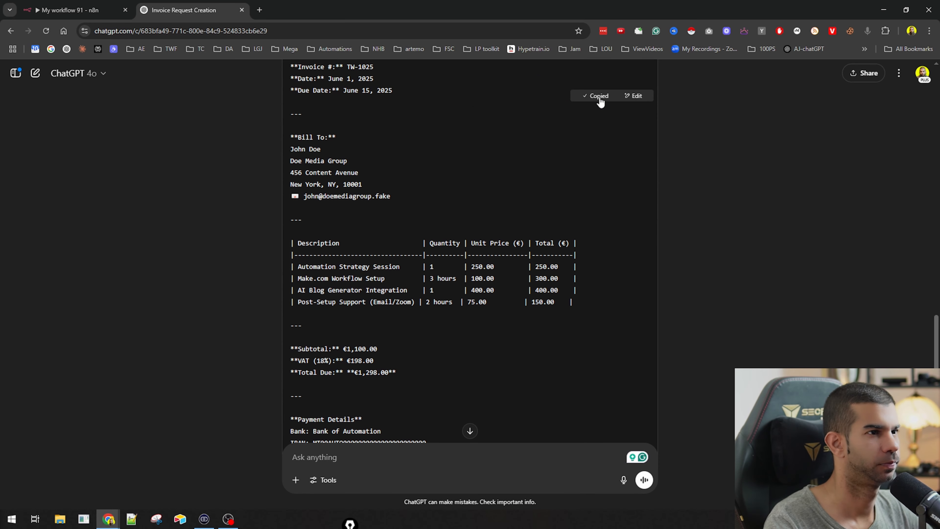
# Step: Search Google for "markdown to pdf" in a new tab and open the markdowntopdf.com converter
pyautogui.hotkey('ctrl', 't')
pyautogui.write('markdown to pdf')
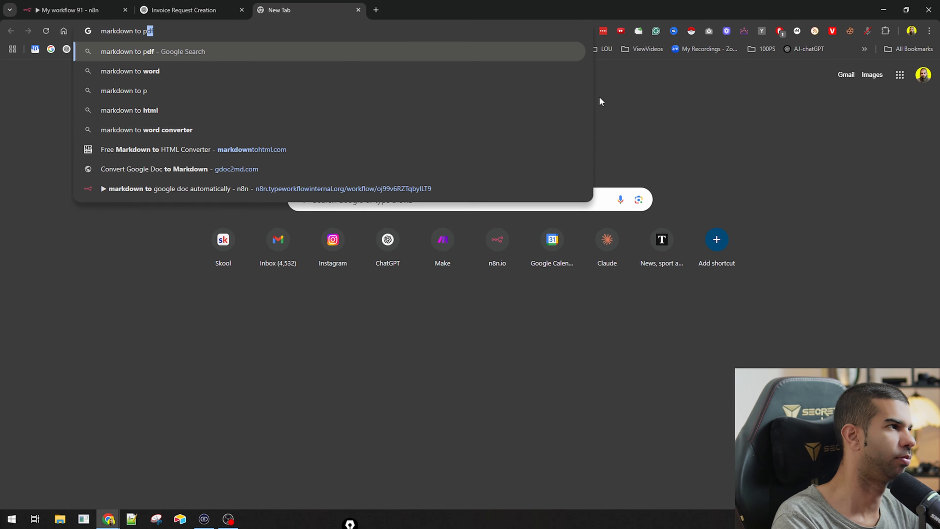
pyautogui.press('Return')
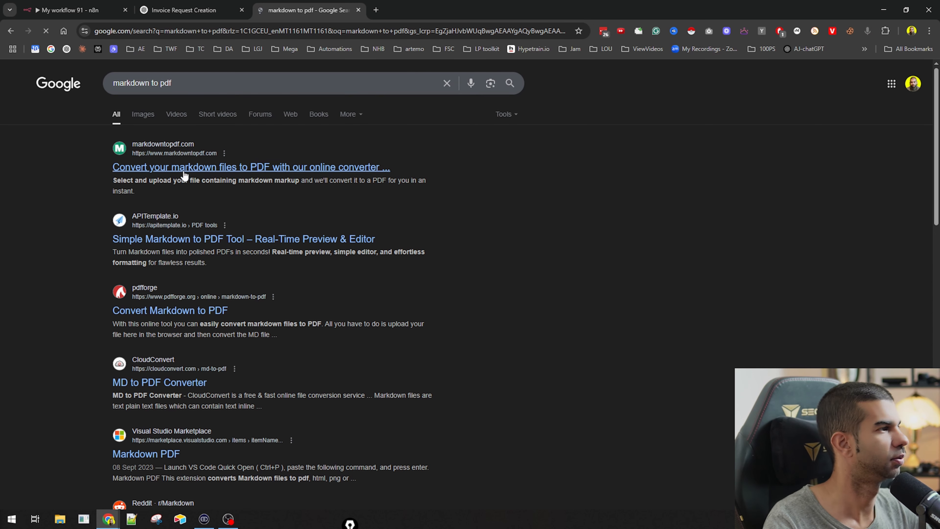
pyautogui.click(219, 167)
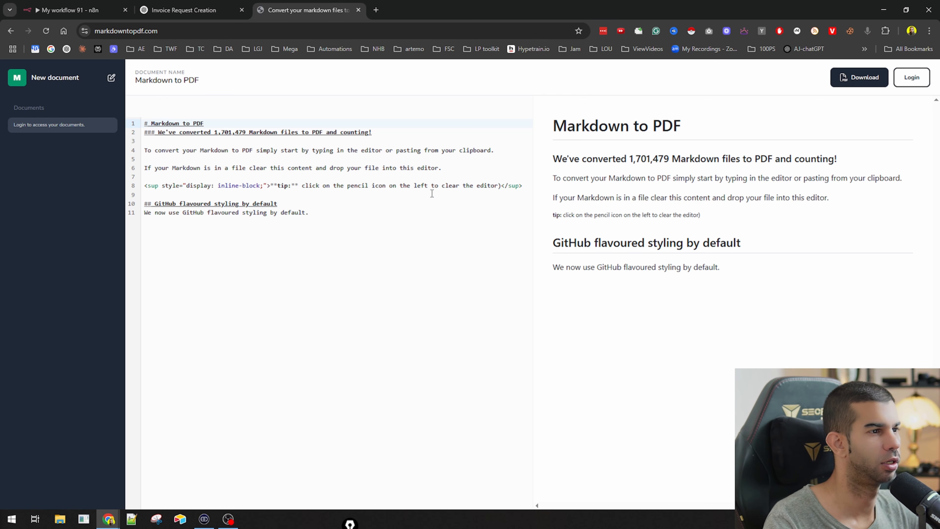
# Step: Replace the converter's sample text with the copied Markdown invoice and download it as a PDF
pyautogui.hotkey('ctrl', 'a')
pyautogui.hotkey('ctrl', 'v')
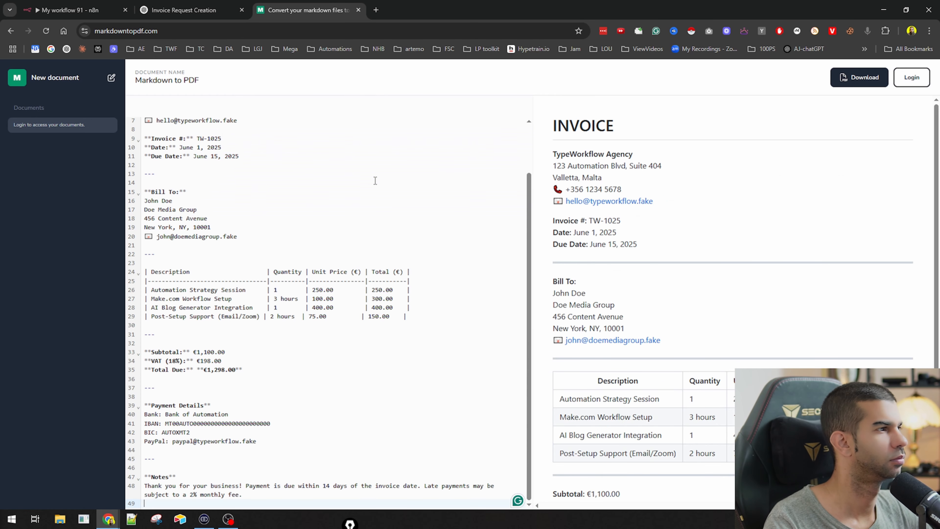
pyautogui.click(855, 79)
# Step: Open the downloaded Markdown to PDF.pdf file and check the invoice's contents
pyautogui.click(796, 52)
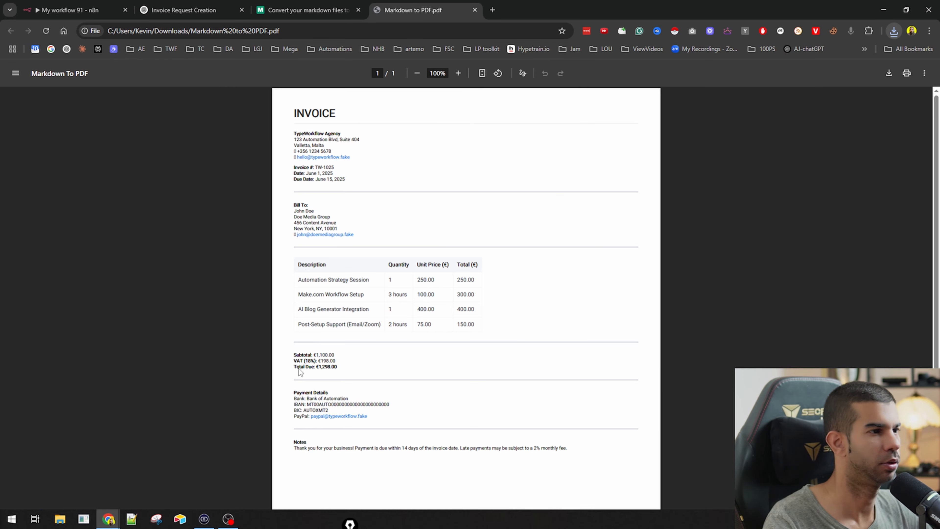
pyautogui.scroll(-3, 334, 352)
pyautogui.scroll(3, 368, 328)
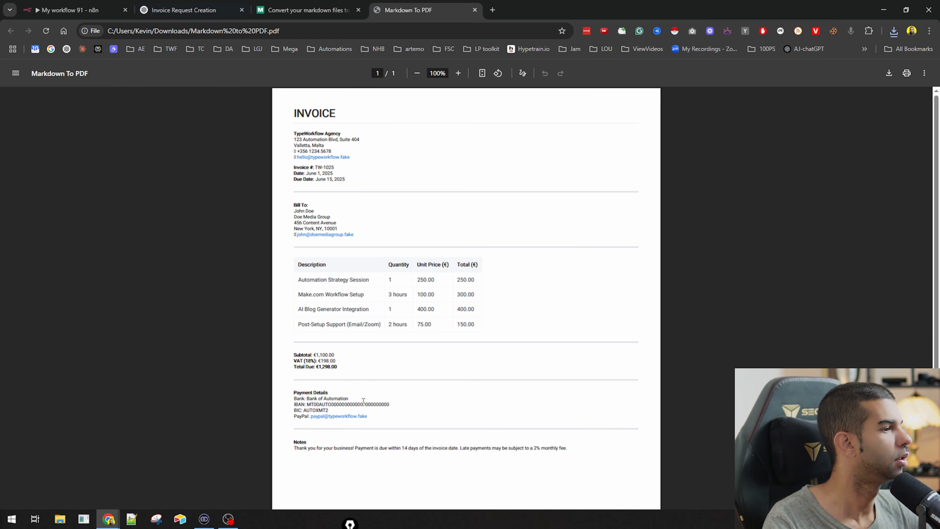
# Step: Inspect the invoice PDF up close, from the payment details and notes back to the invoice header
pyautogui.keyDown('ctrl'); pyautogui.scroll(5, 330, 391); pyautogui.keyUp('ctrl')
pyautogui.scroll(-3, 175, 355)
pyautogui.moveTo(147, 271); pyautogui.dragTo(215, 262)
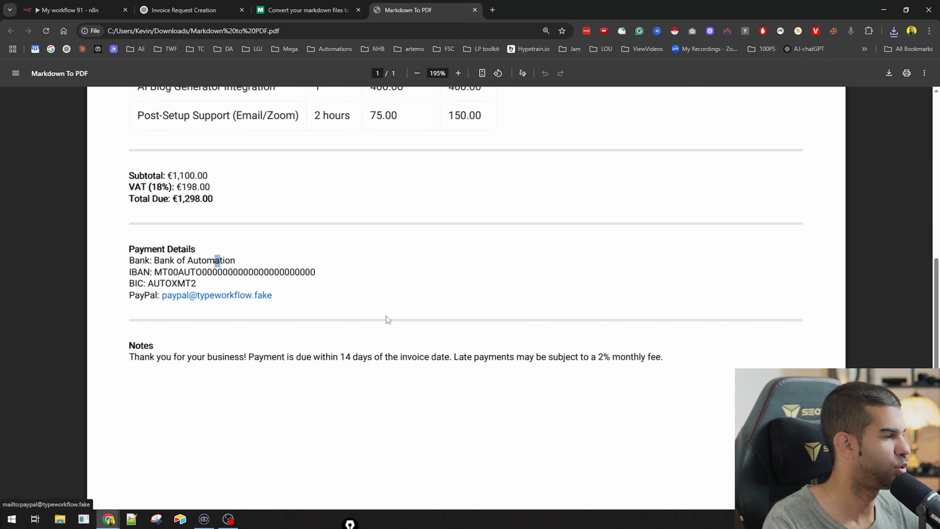
pyautogui.scroll(6, 389, 341)
pyautogui.keyDown('ctrl'); pyautogui.scroll(-2, 391, 365); pyautogui.keyUp('ctrl')
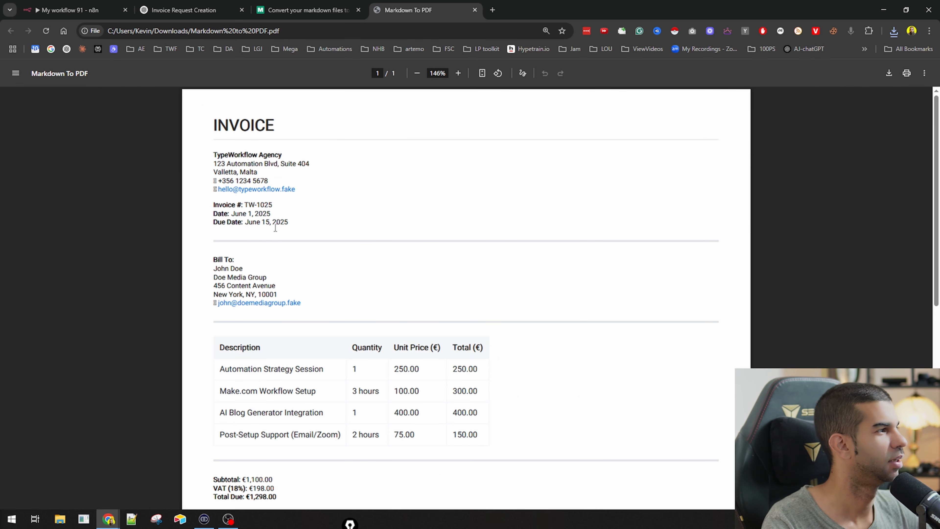
# Step: Return to the n8n workflow and move the OpenAI Chat Model node closer beneath the Text Classifier
pyautogui.click(70, 10)
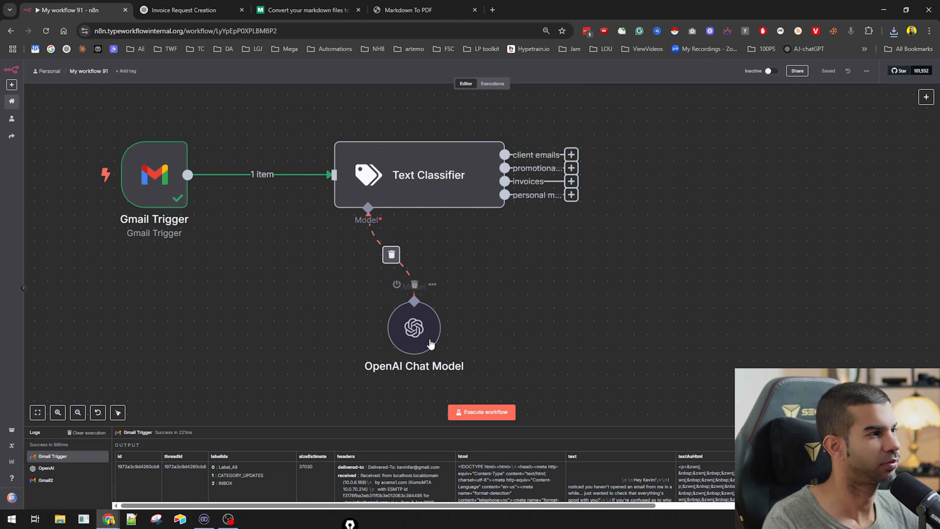
pyautogui.moveTo(430, 344); pyautogui.dragTo(364, 304)
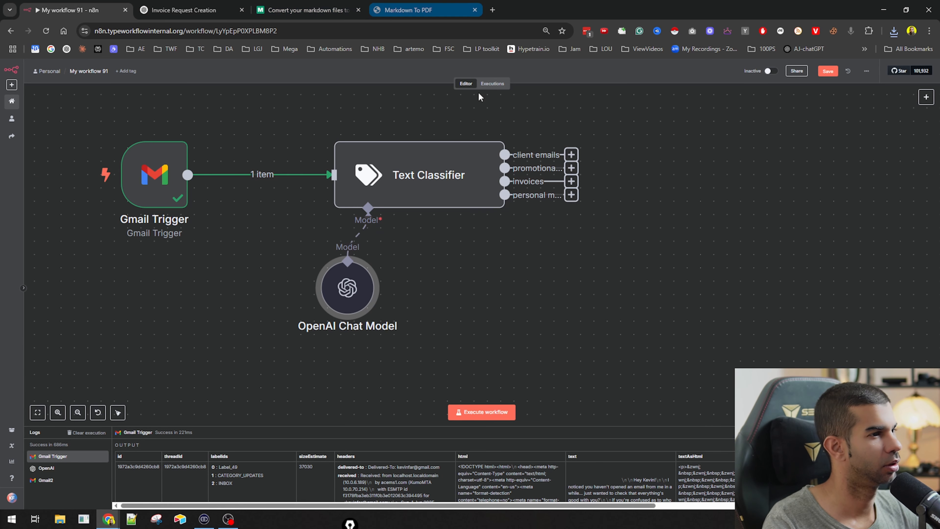
# Step: Bring up the Gmail window and add the recently downloaded Markdown to PDF.pdf to an email as an attachment
pyautogui.hotkey('alt', 'Tab')
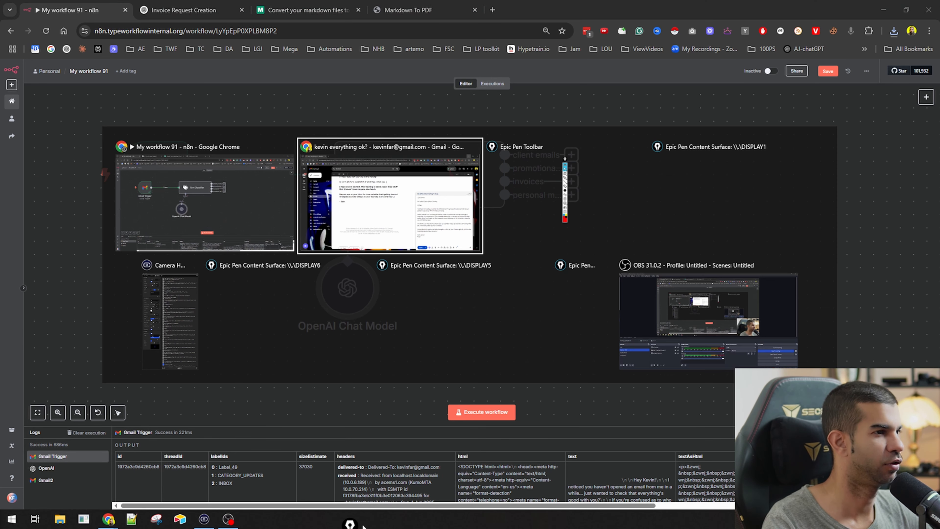
pyautogui.click(388, 199)
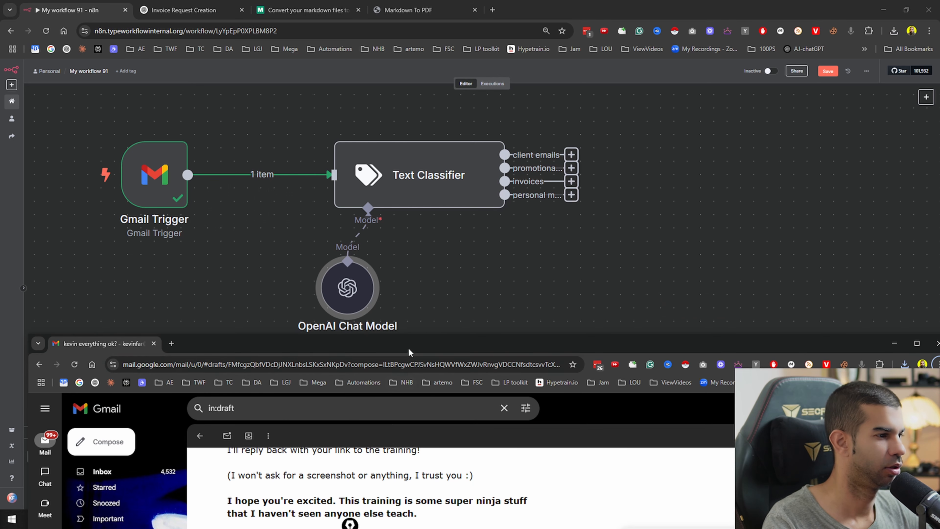
pyautogui.hotkey('alt', 'Tab')
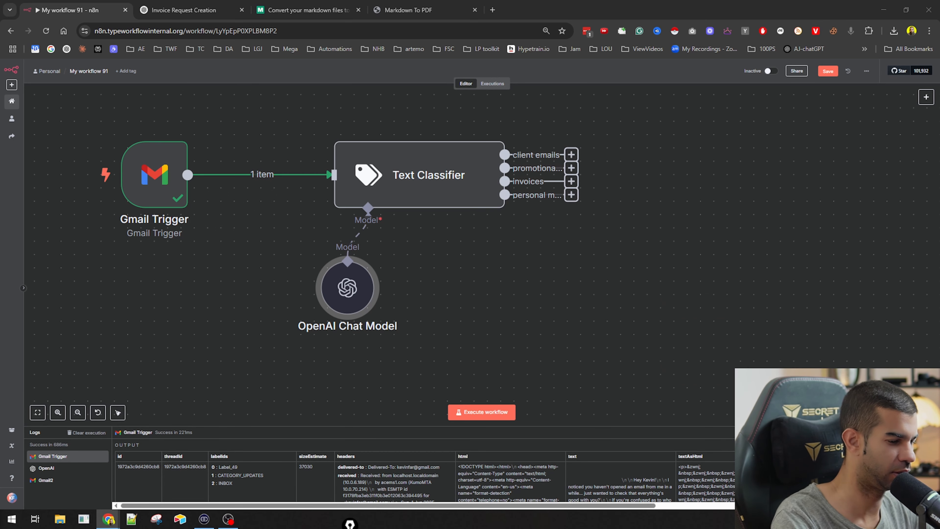
pyautogui.click(894, 31)
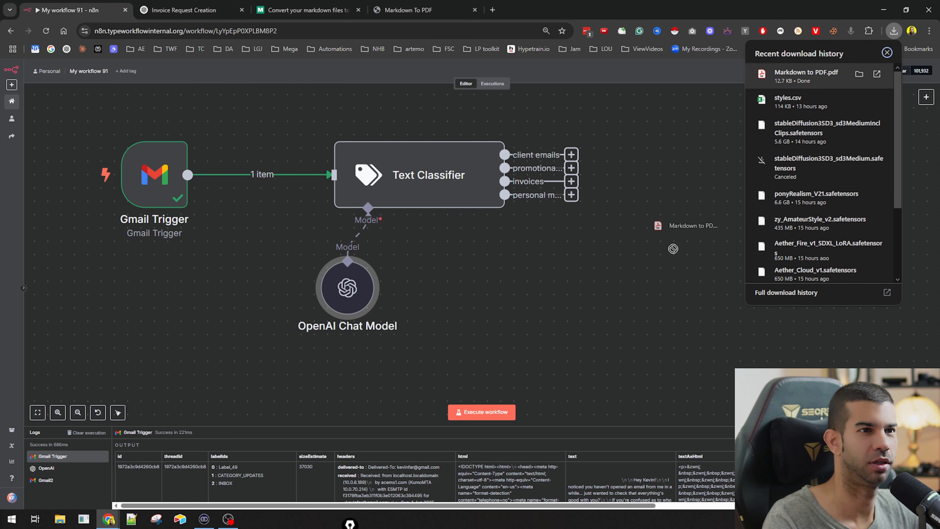
pyautogui.moveTo(673, 248); pyautogui.dragTo(794, 519)
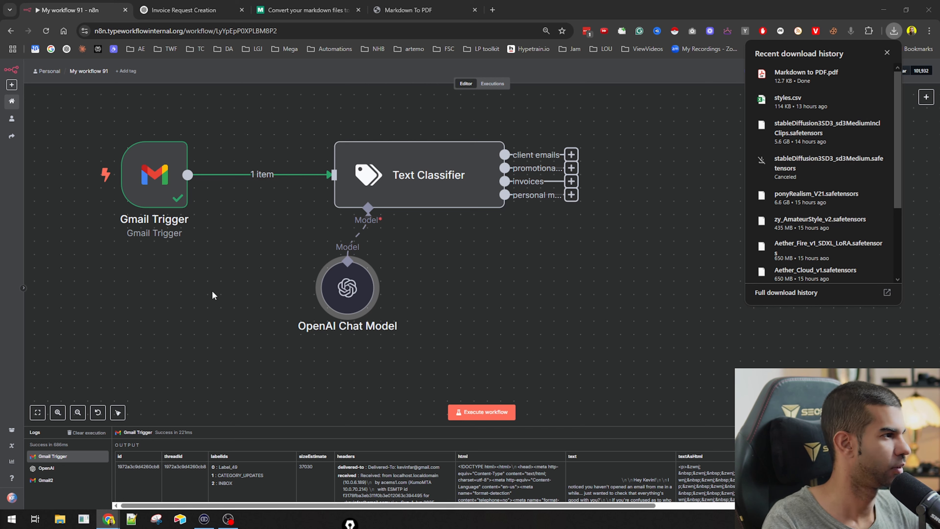
# Step: Disconnect the Gmail Trigger from the Text Classifier and run the trigger on its own
pyautogui.moveTo(152, 171)
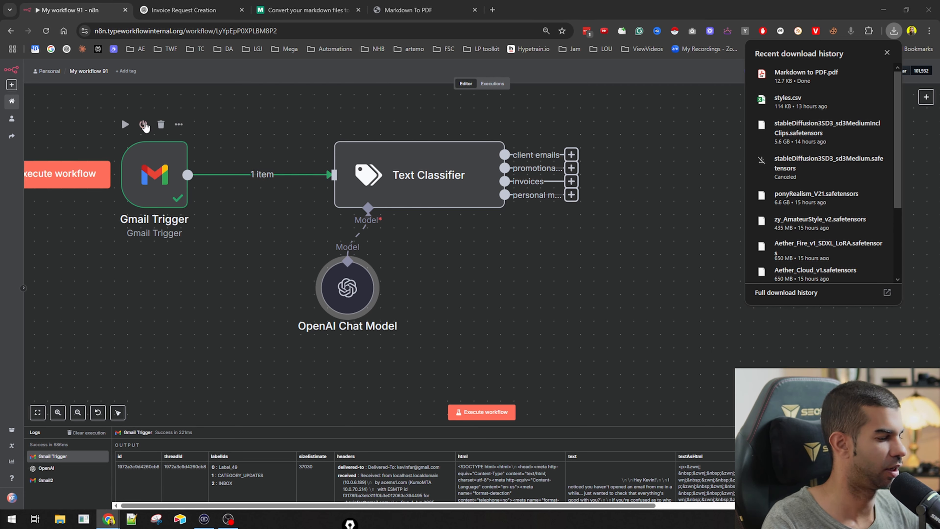
pyautogui.click(274, 176)
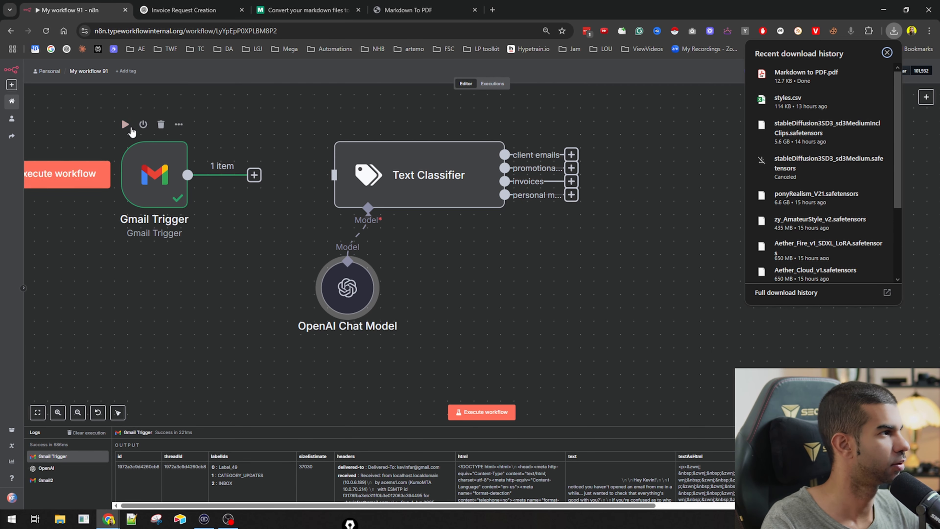
pyautogui.click(129, 125)
# Step: Open the Gmail Trigger node and examine its JSON output for data about the attached invoice
pyautogui.doubleClick(148, 179)
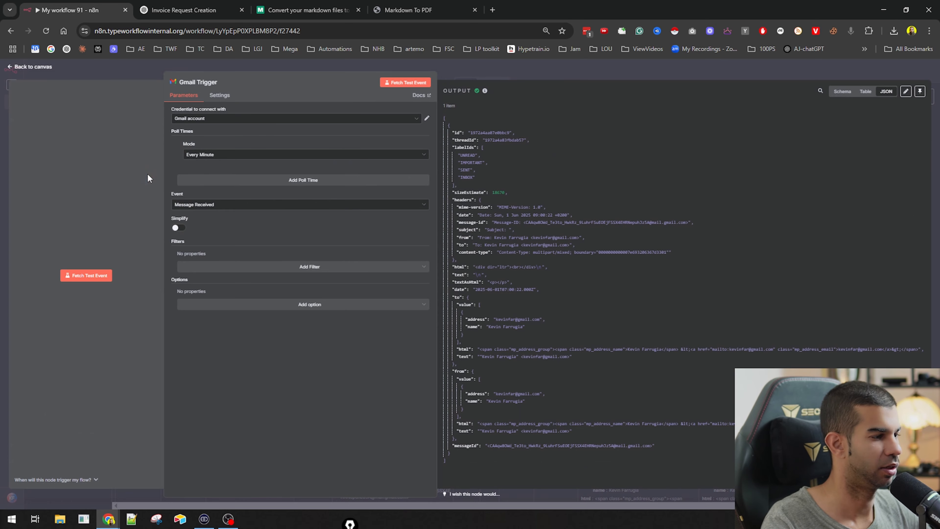
pyautogui.hotkey('ctrl', '+')
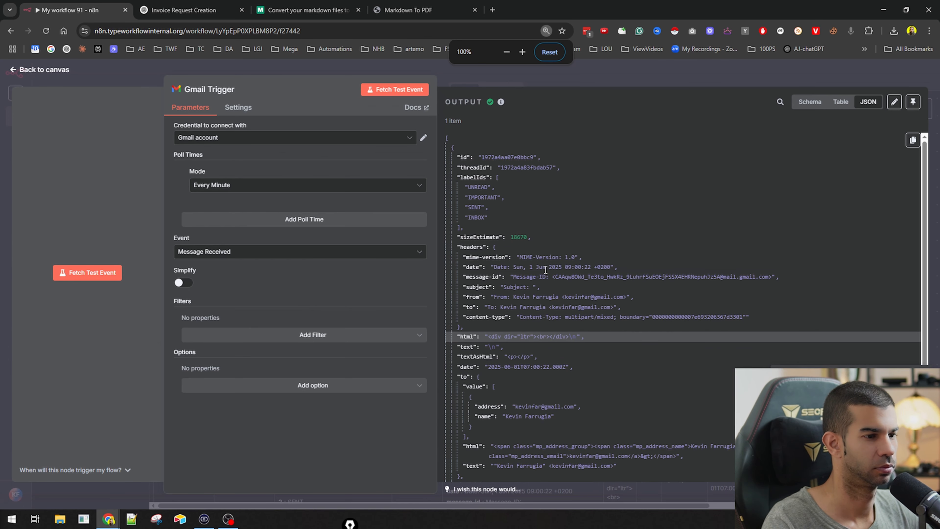
pyautogui.scroll(-3, 545, 274)
pyautogui.scroll(-2, 545, 274)
pyautogui.scroll(5, 540, 313)
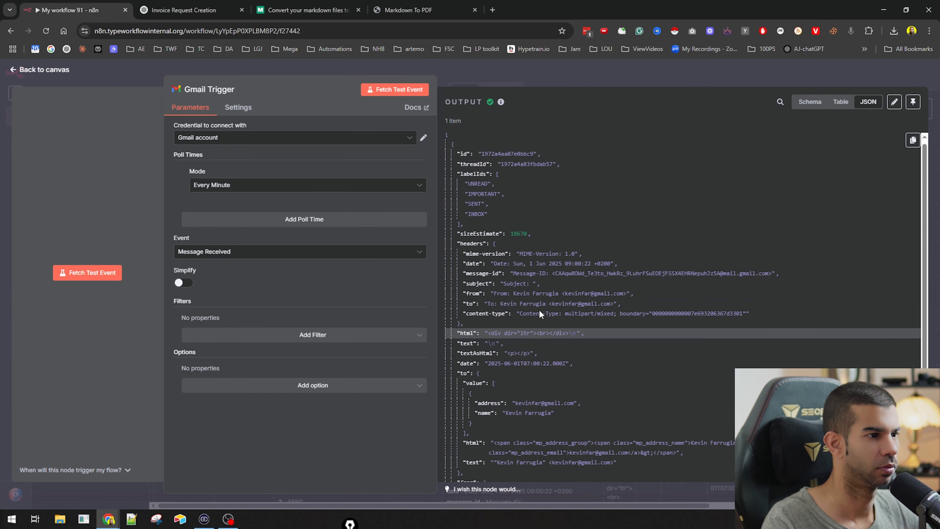
pyautogui.scroll(-5, 478, 232)
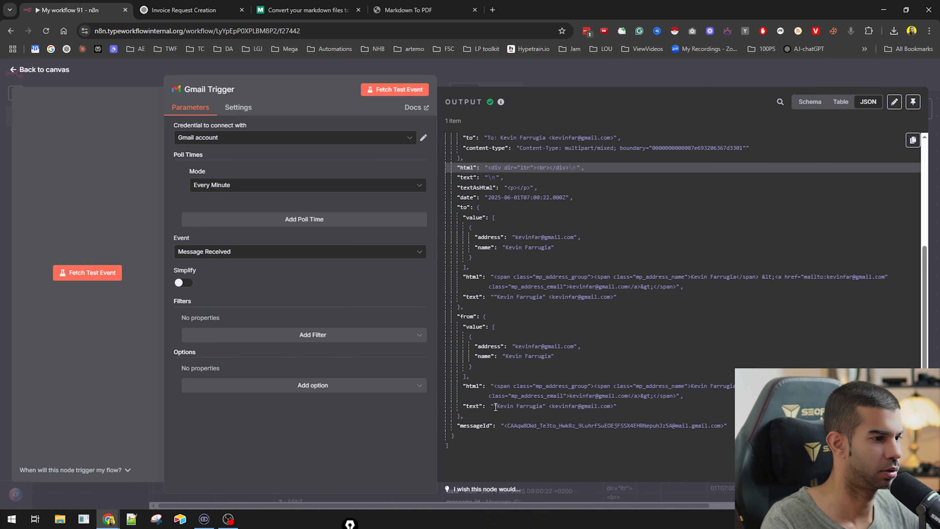
pyautogui.scroll(5, 480, 289)
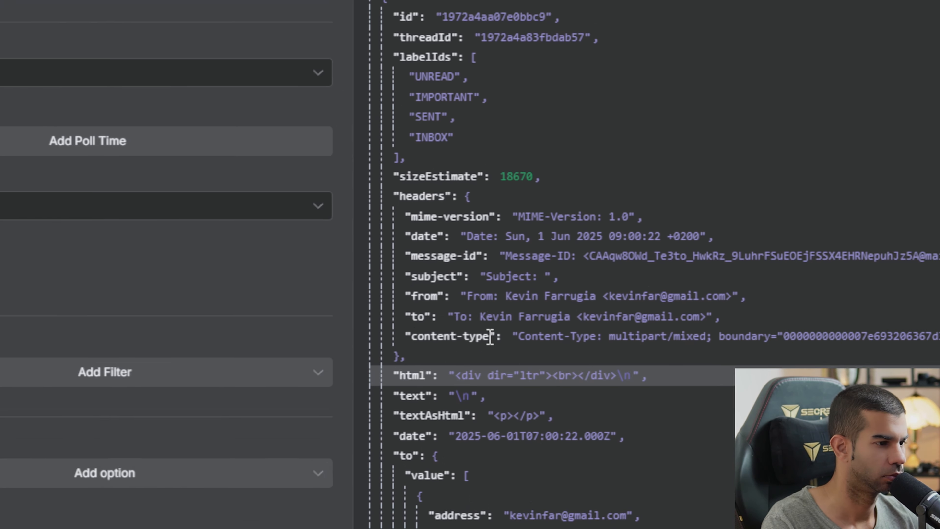
pyautogui.scroll(-2, 481, 519)
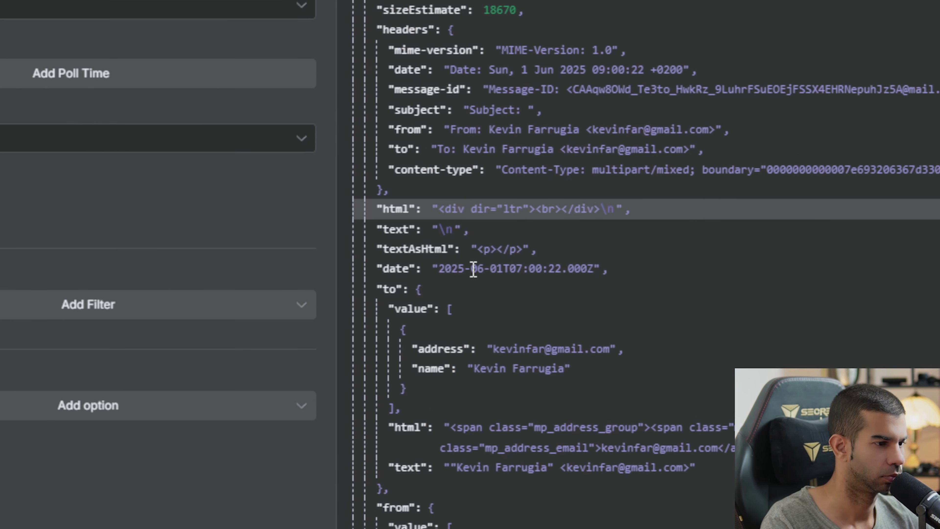
# Step: Add the Download Attachments option to the Gmail Trigger and enable it
pyautogui.click(88, 405)
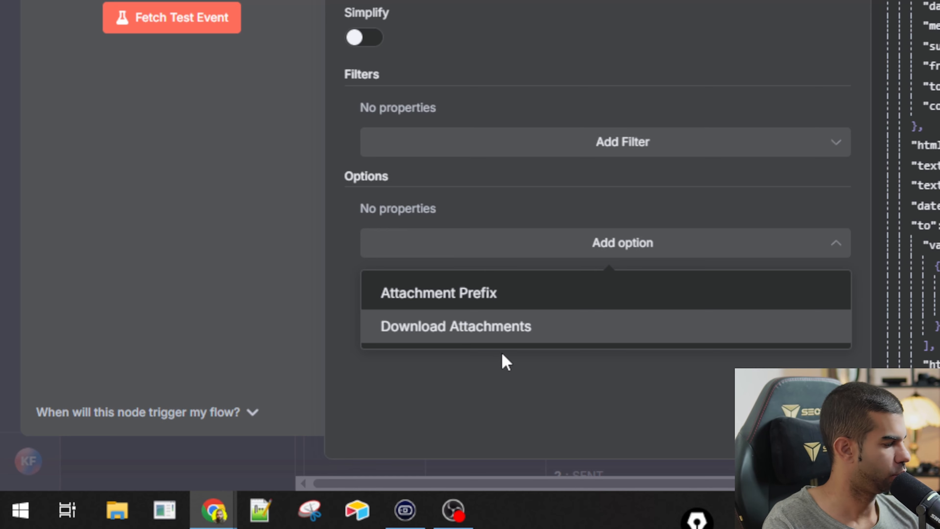
pyautogui.click(504, 362)
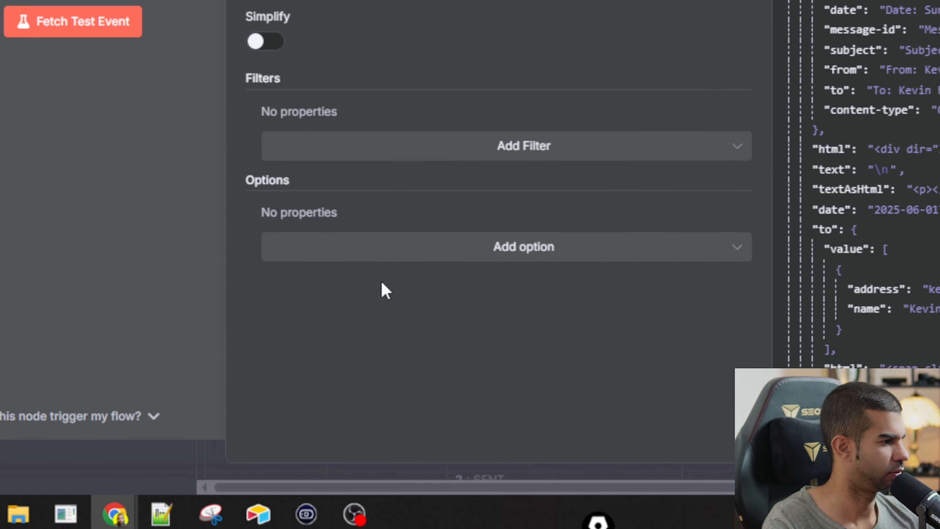
pyautogui.click(111, 367)
pyautogui.click(111, 451)
pyautogui.click(392, 250)
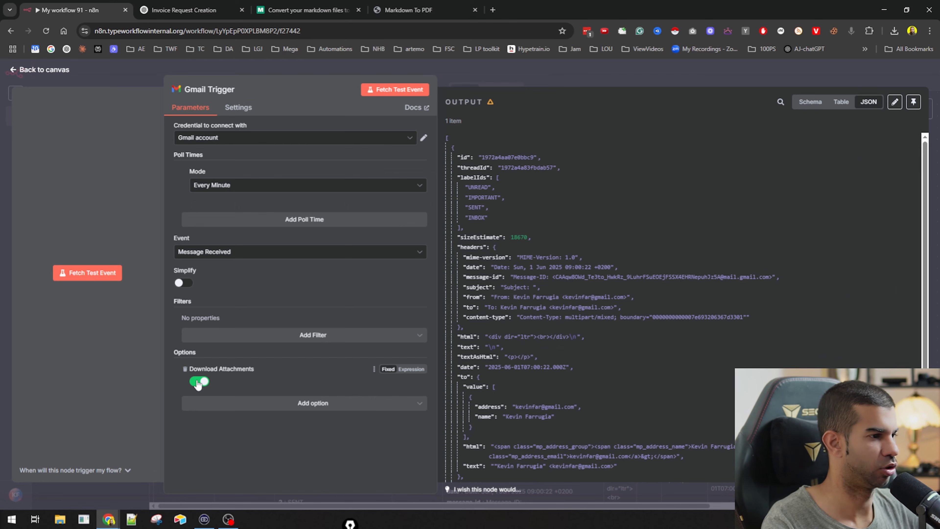
# Step: Fetch a new test event in the Gmail Trigger with attachment downloading enabled
pyautogui.hotkey('alt', 'Tab')
pyautogui.press('Escape')
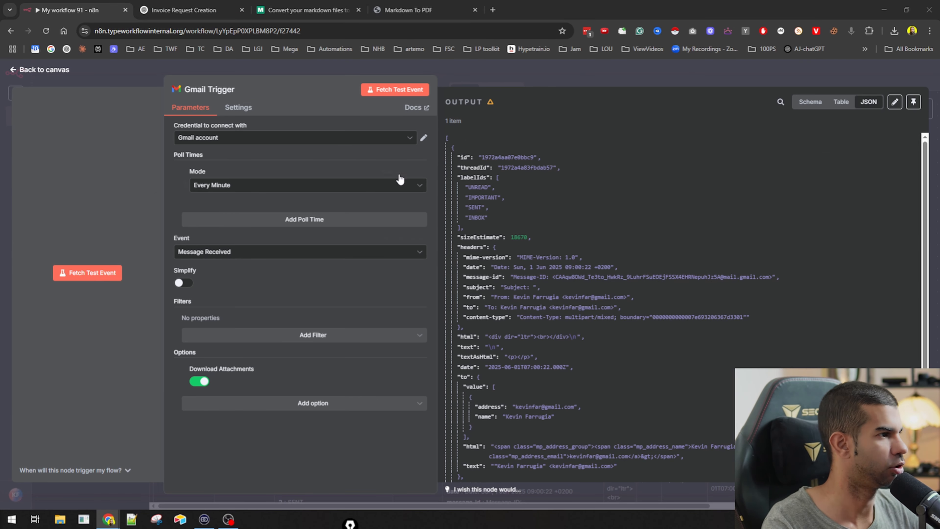
pyautogui.click(386, 90)
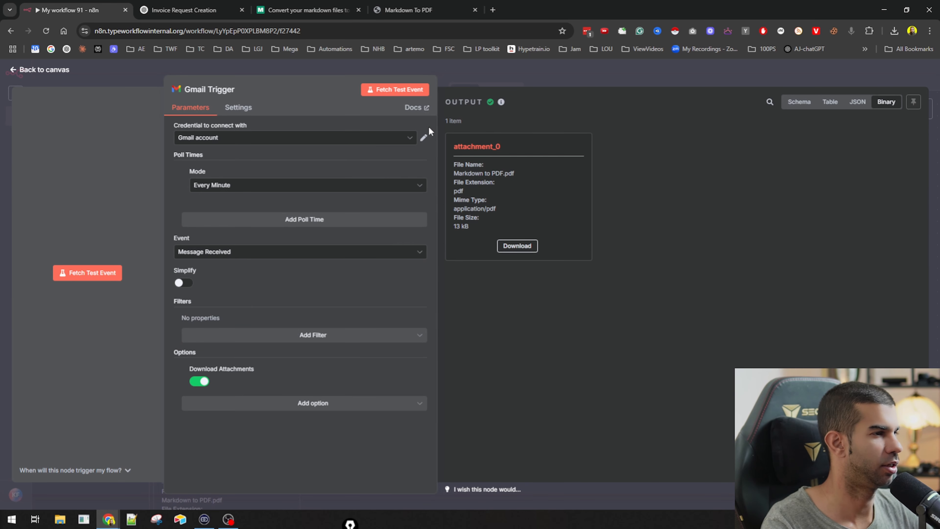
# Step: Compare the fetched email's JSON and Binary outputs, then return to the workflow canvas
pyautogui.click(855, 102)
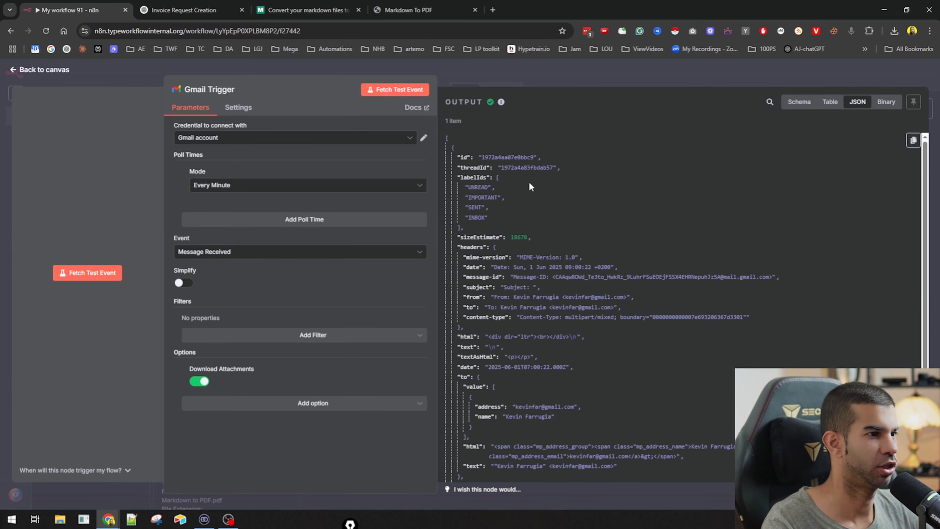
pyautogui.scroll(-10, 533, 405)
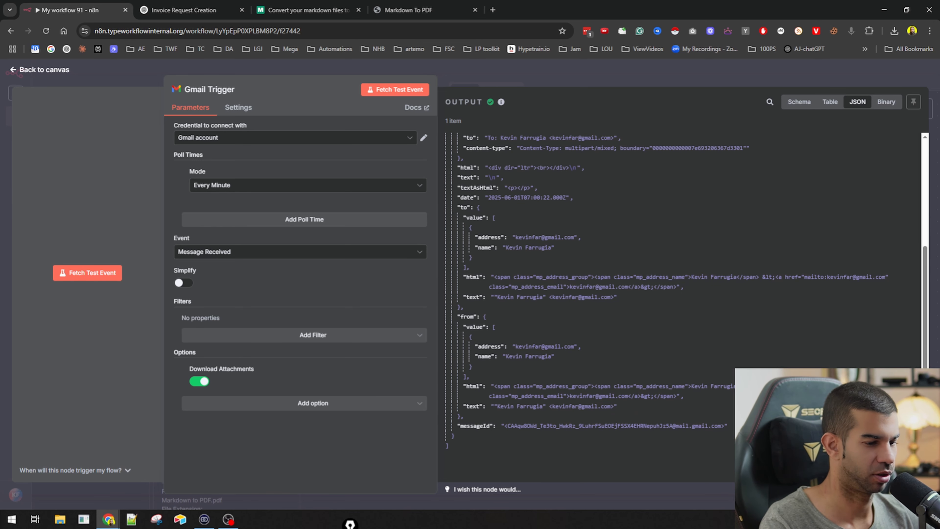
pyautogui.scroll(5, 510, 382)
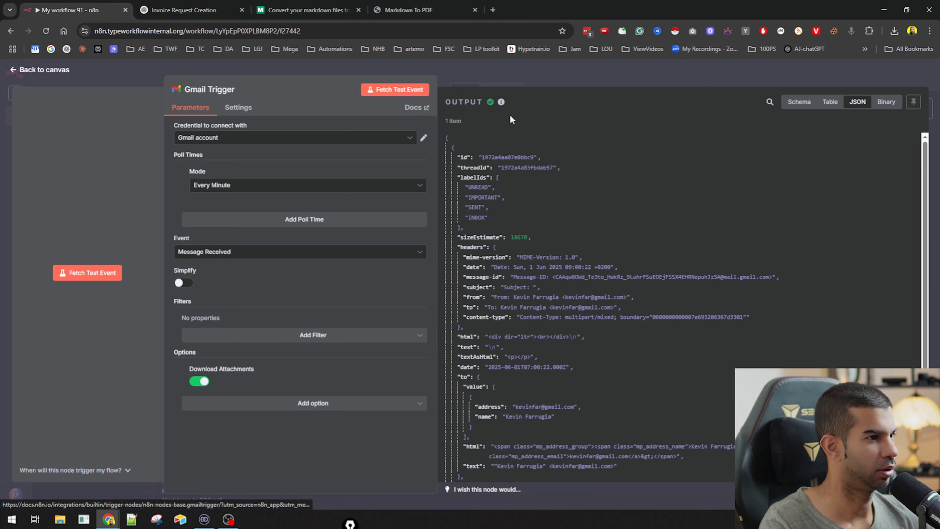
pyautogui.click(886, 103)
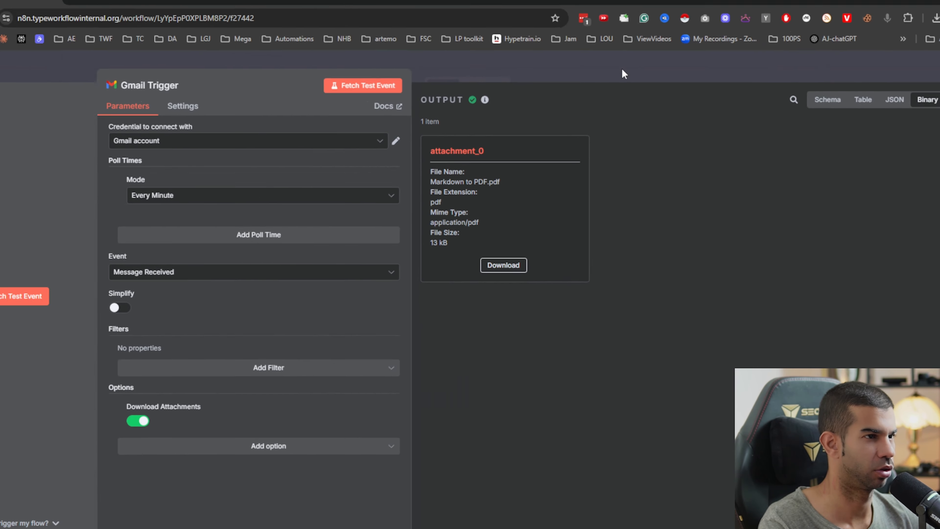
pyautogui.click(624, 69)
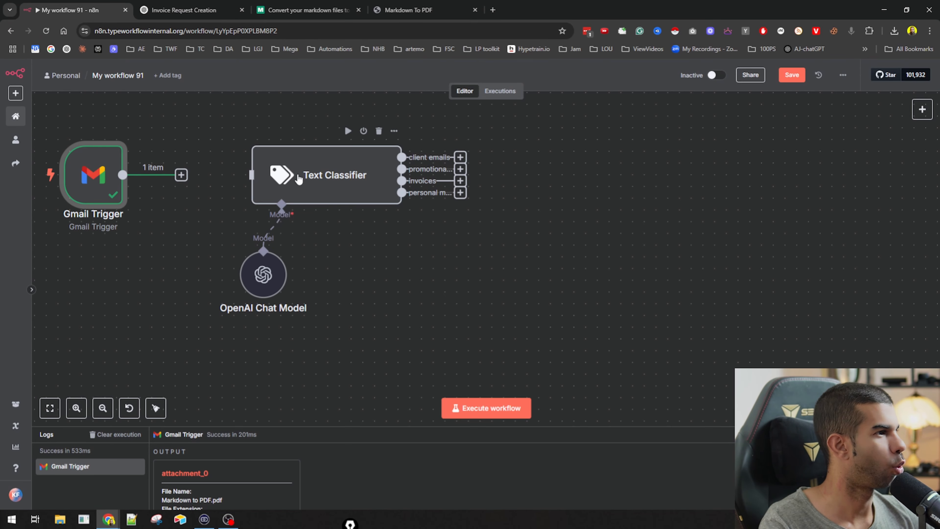
# Step: Move the Text Classifier and OpenAI Chat Model nodes together farther from the Gmail Trigger to make room between them
pyautogui.moveTo(207, 110); pyautogui.dragTo(430, 333)
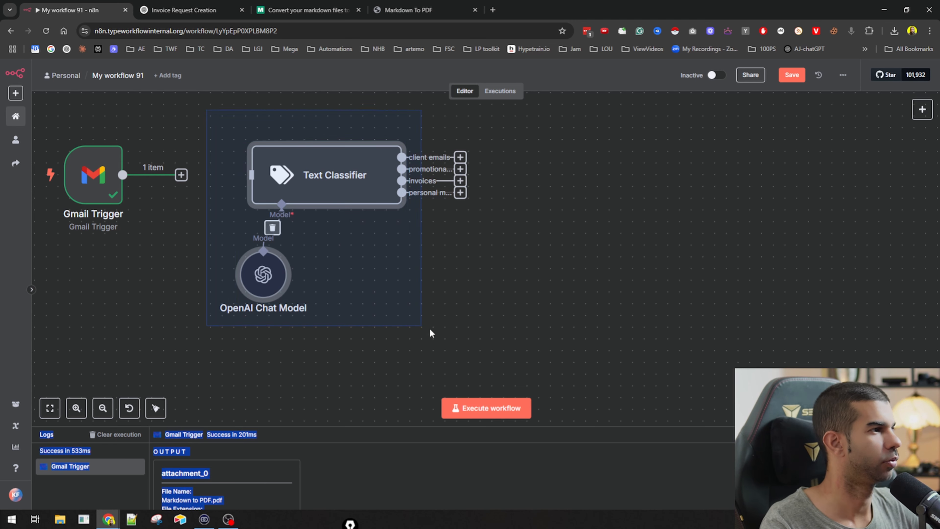
pyautogui.click(481, 246)
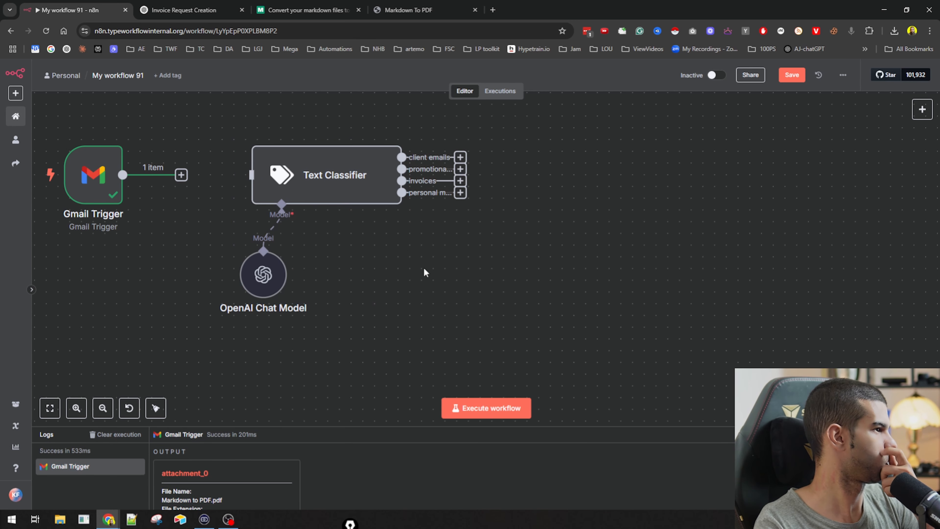
pyautogui.moveTo(209, 96); pyautogui.dragTo(518, 384)
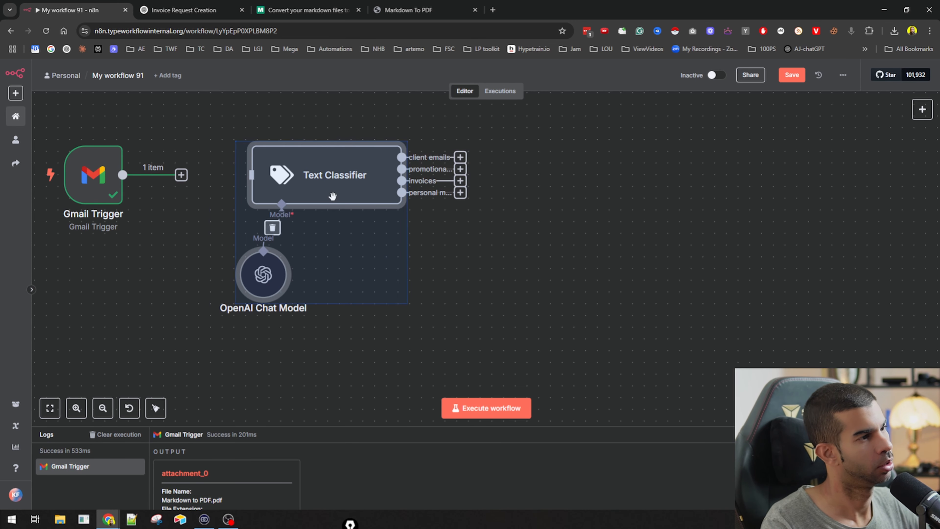
pyautogui.moveTo(332, 196); pyautogui.dragTo(521, 232)
# Step: Add an If node after the Gmail Trigger and look over the comparison types available for its condition
pyautogui.click(181, 174)
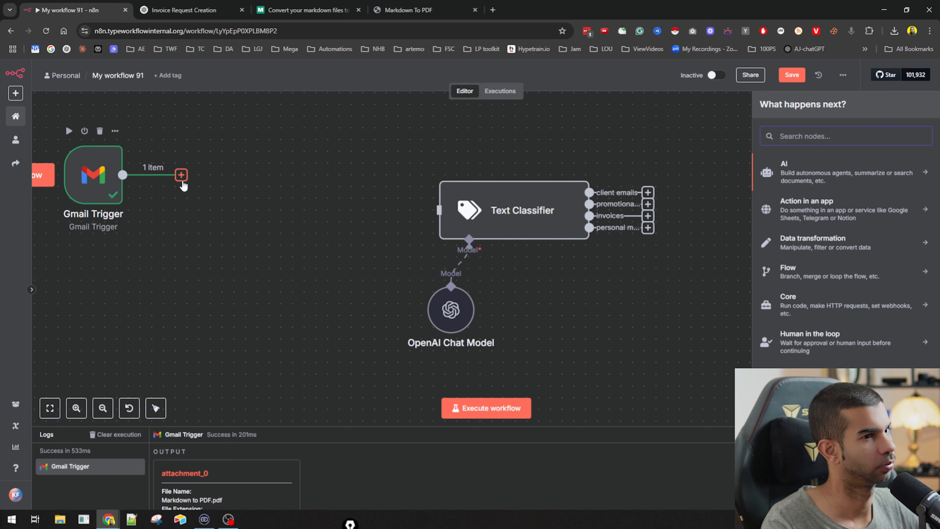
pyautogui.write('if')
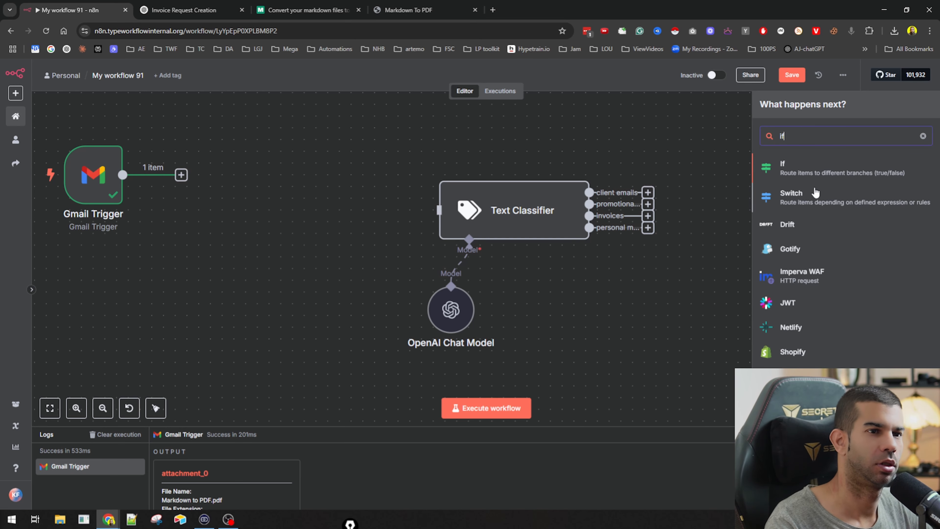
pyautogui.click(782, 177)
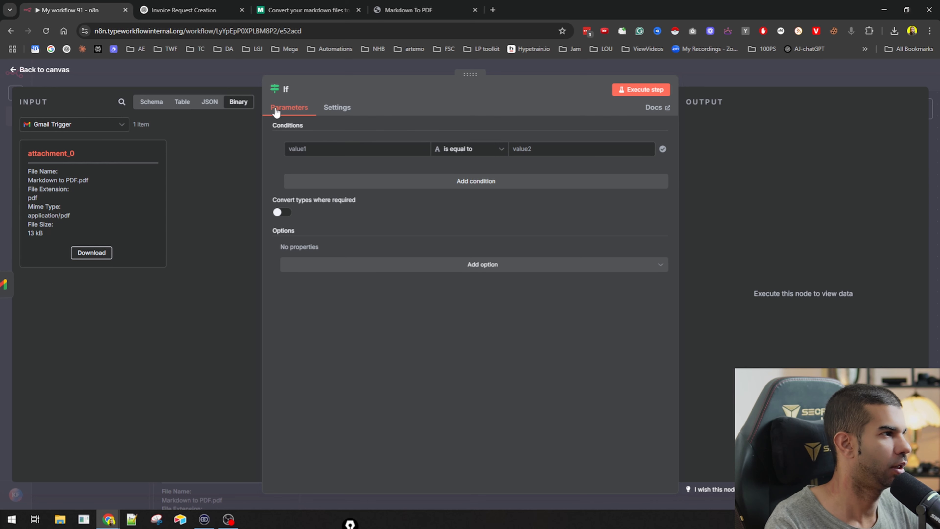
pyautogui.click(484, 149)
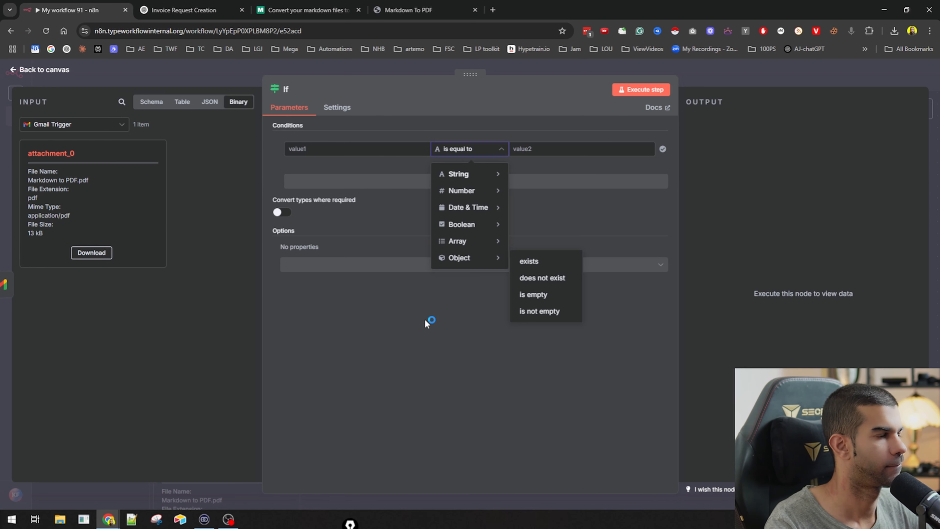
pyautogui.click(344, 355)
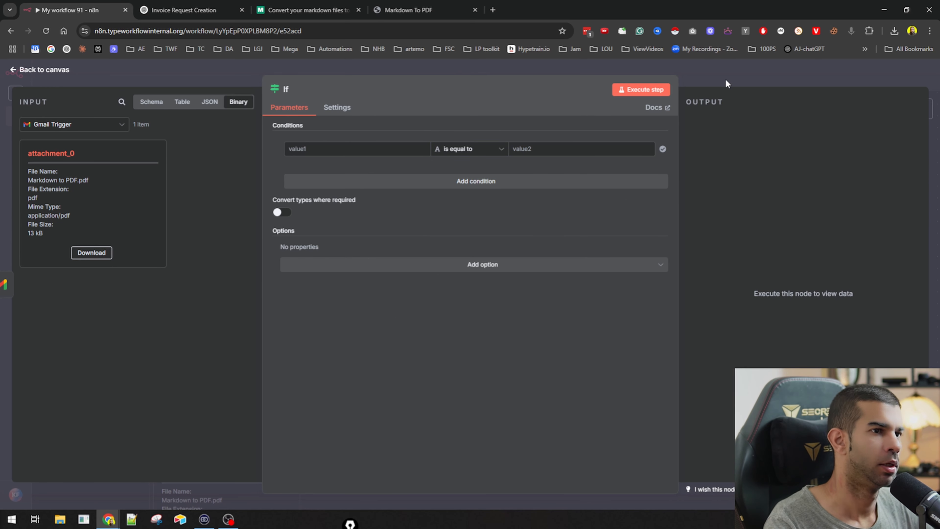
# Step: Examine the Gmail Trigger's fields in schema form in the If node's input, looking for one that indicates an attachment
pyautogui.click(150, 103)
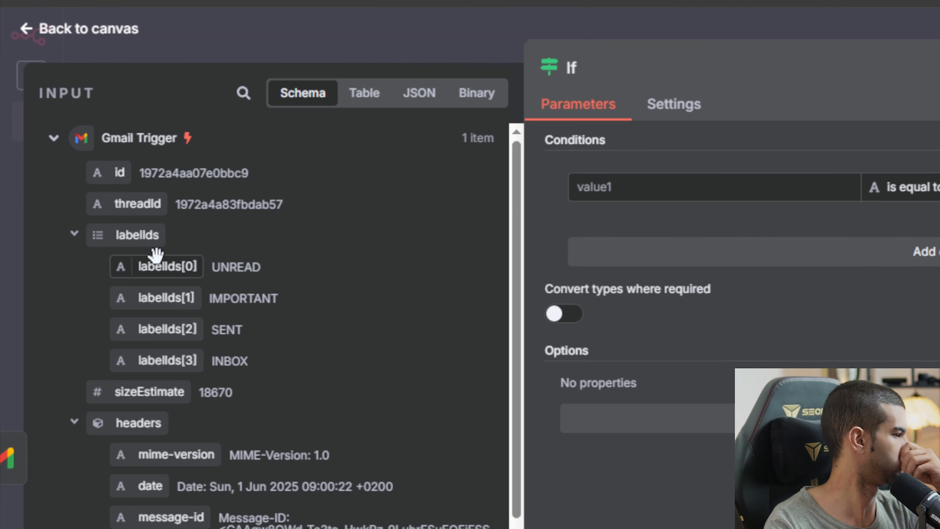
pyautogui.scroll(-1, 78, 183)
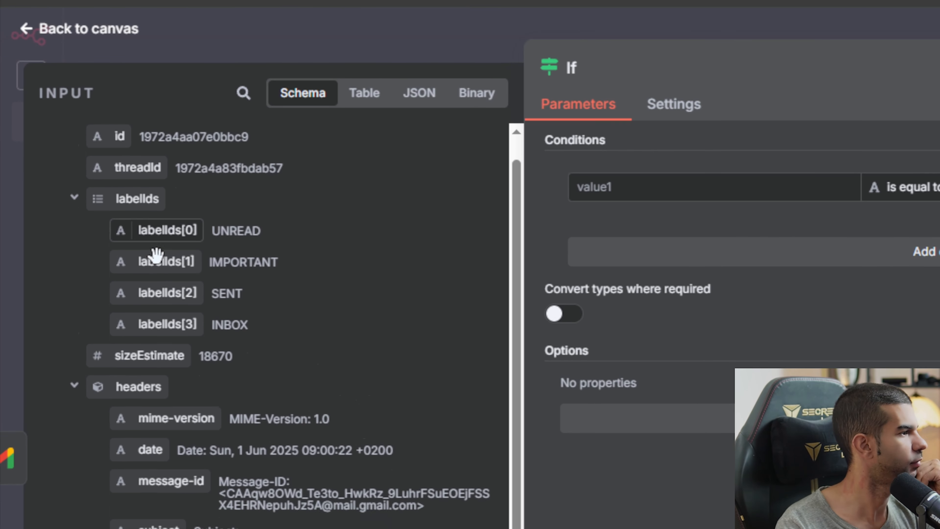
pyautogui.scroll(-15, 157, 260)
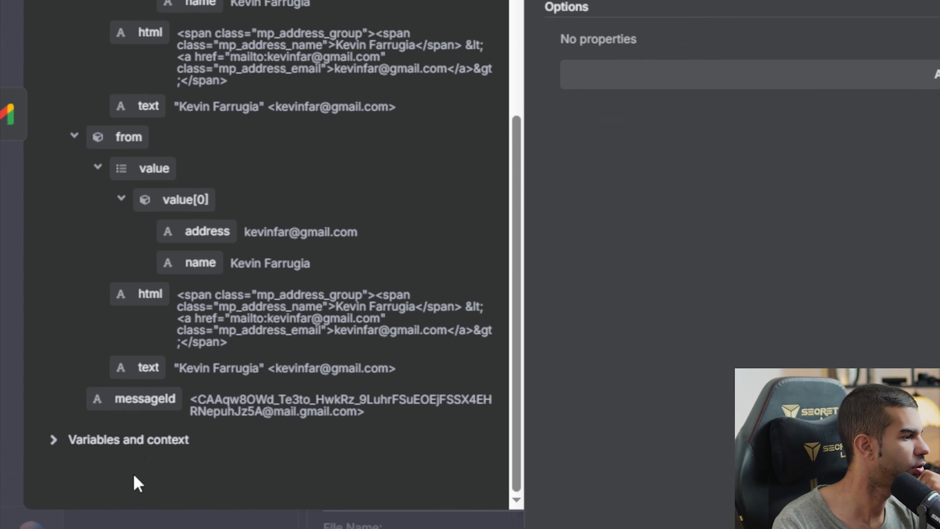
pyautogui.scroll(1, 165, 215)
pyautogui.scroll(7, 163, 215)
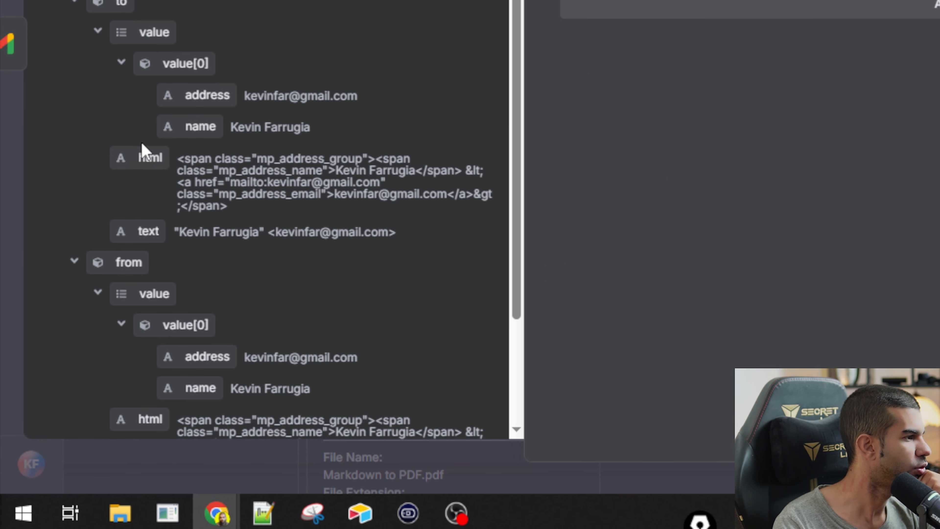
pyautogui.scroll(10, 148, 113)
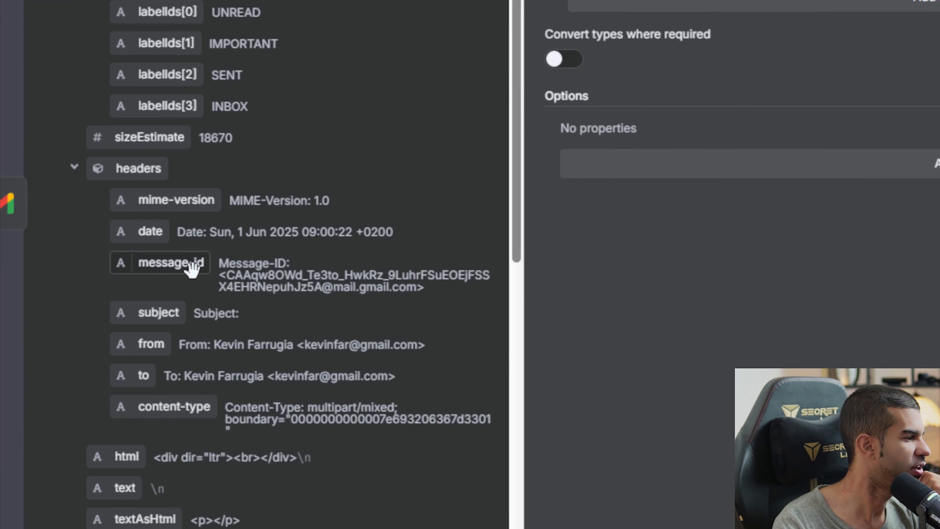
pyautogui.scroll(-3, 191, 267)
pyautogui.scroll(-10, 192, 267)
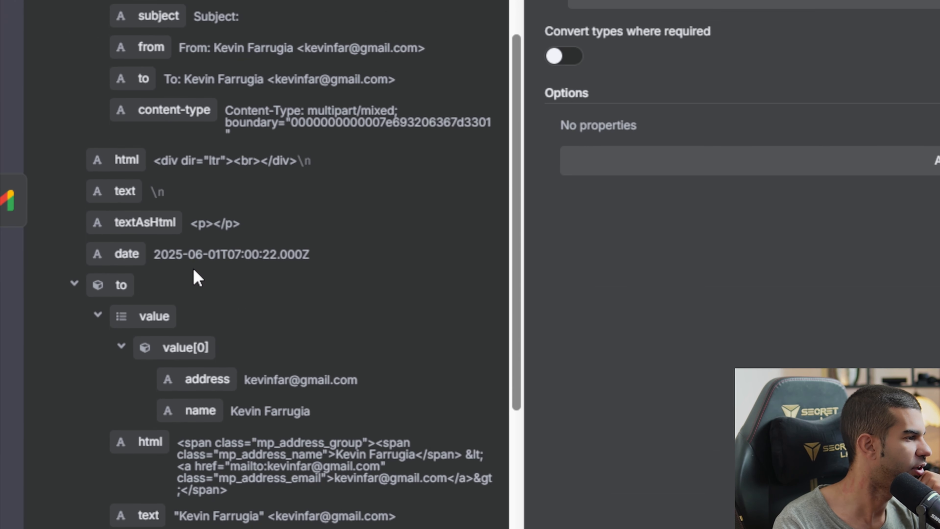
pyautogui.scroll(-2, 195, 269)
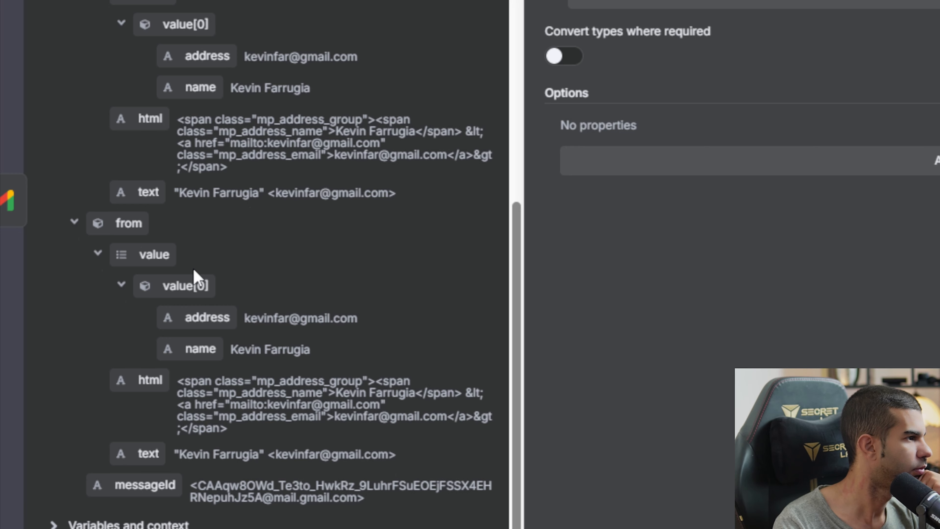
pyautogui.scroll(12, 193, 269)
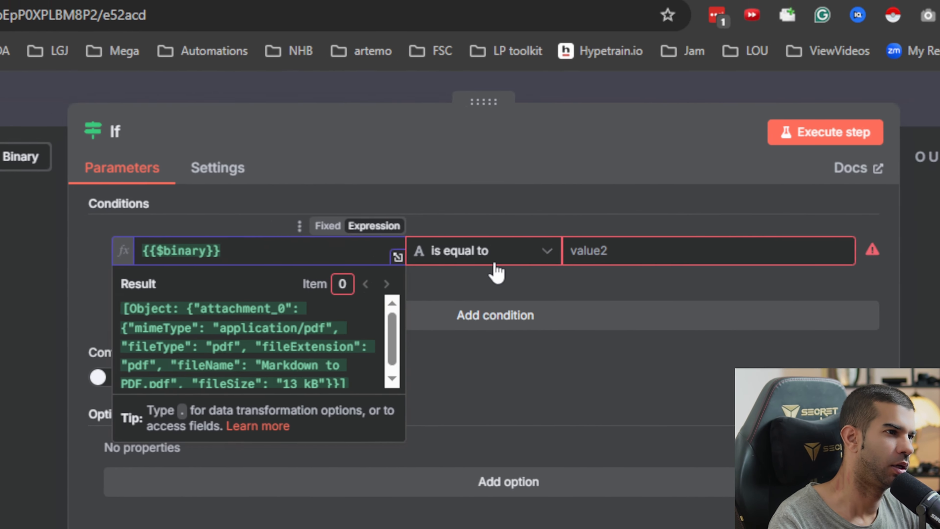
# Step: Set the If condition to check that the object {{$binary}} exists, execute the node, and return to the workflow canvas
pyautogui.click(926, 206)
pyautogui.moveTo(464, 471)
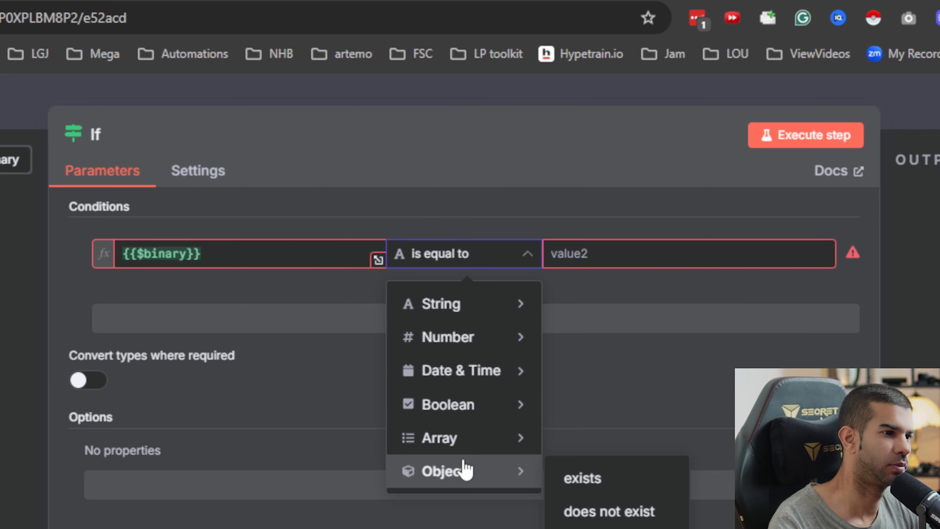
pyautogui.click(587, 480)
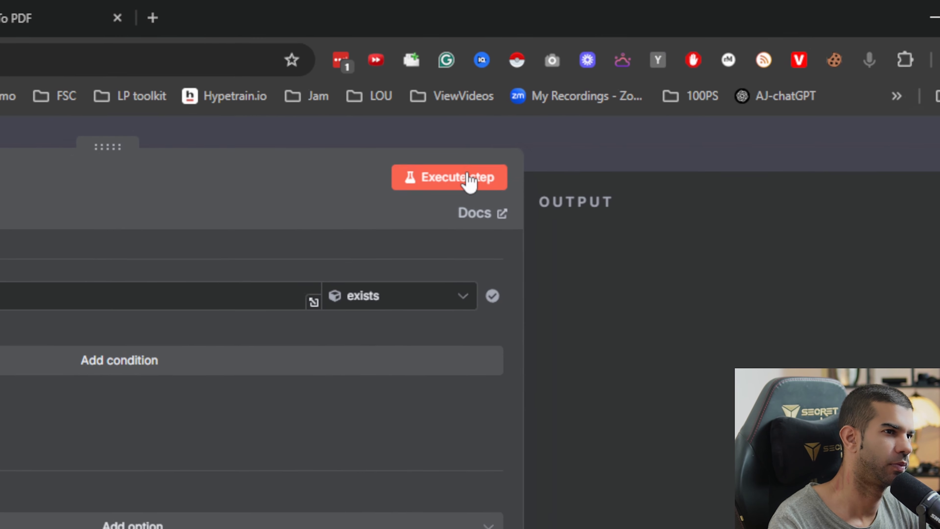
pyautogui.click(820, 137)
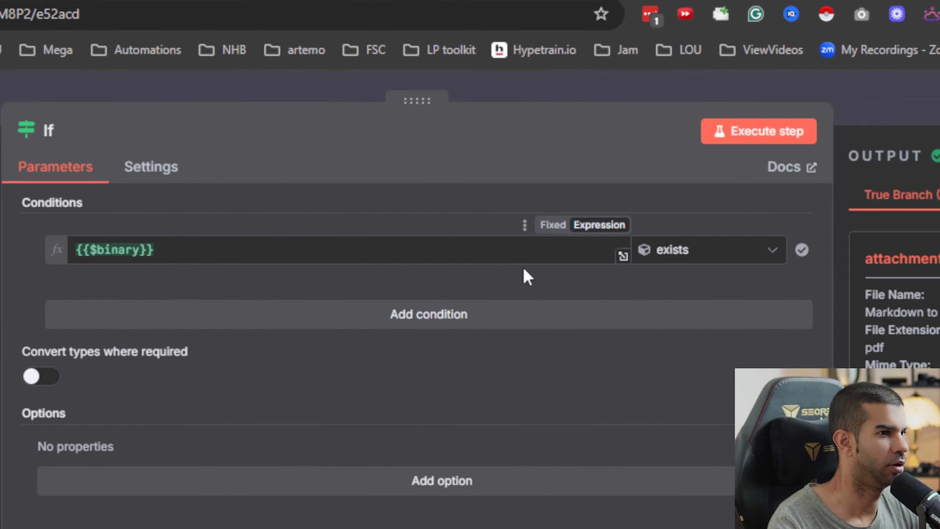
pyautogui.click(206, 261)
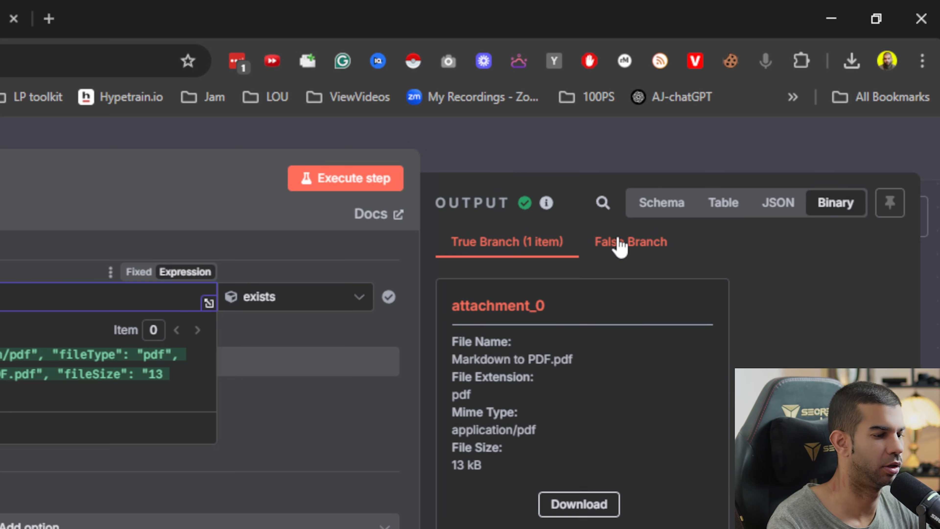
pyautogui.click(931, 89)
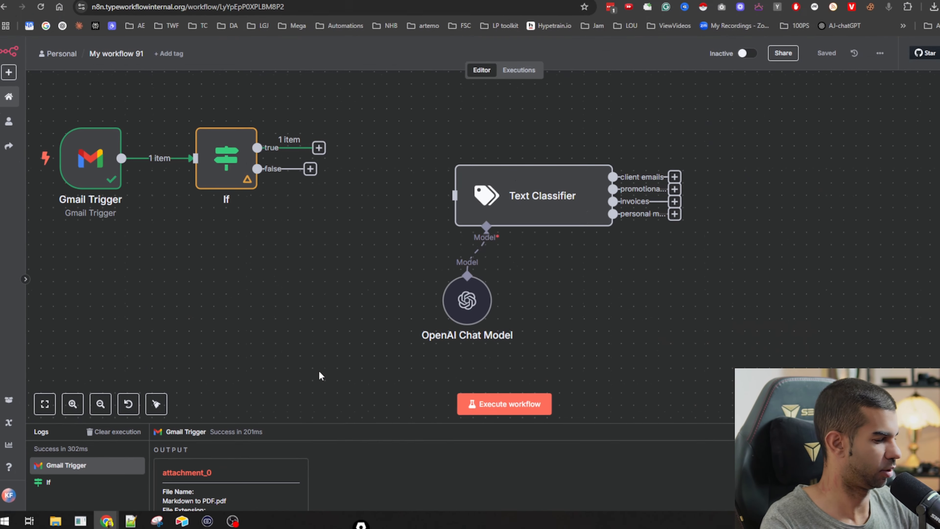
# Step: Execute the workflow on the new email without an attachment and inspect the {{$binary}} expression's result in the If node
pyautogui.hotkey('alt', 'Tab')
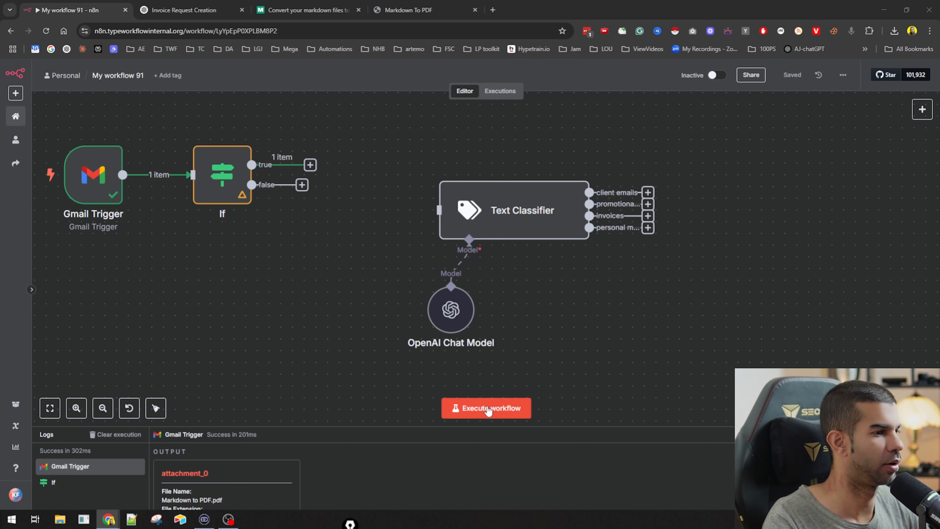
pyautogui.hotkey('alt', 'Tab')
pyautogui.hotkey('alt', 'Tab')
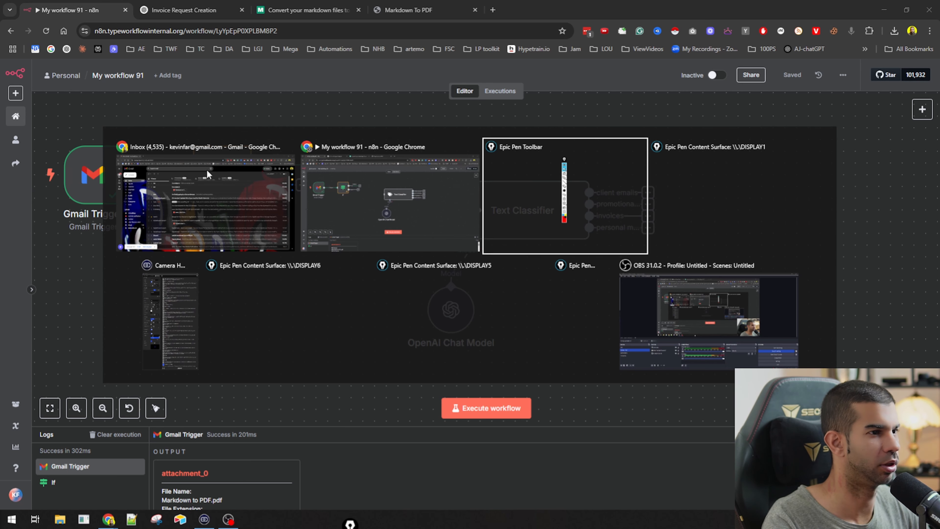
pyautogui.press('Escape')
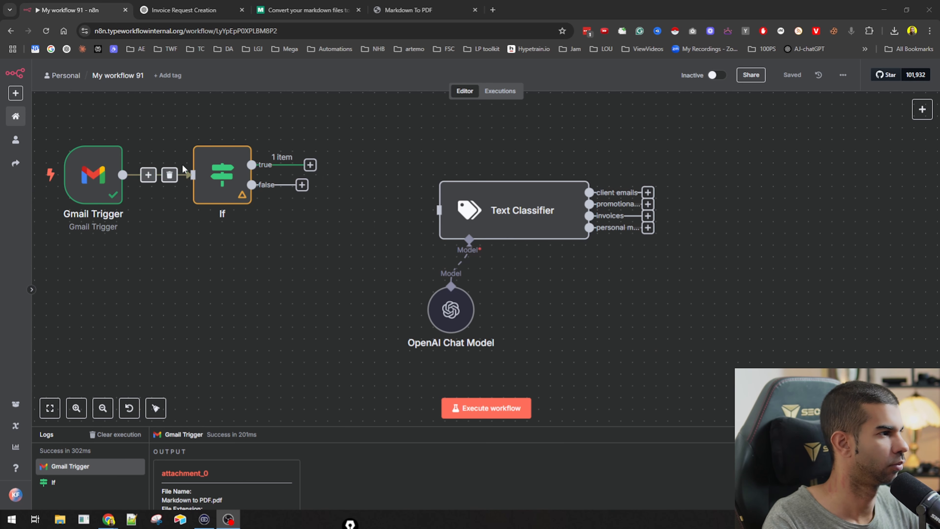
pyautogui.click(486, 408)
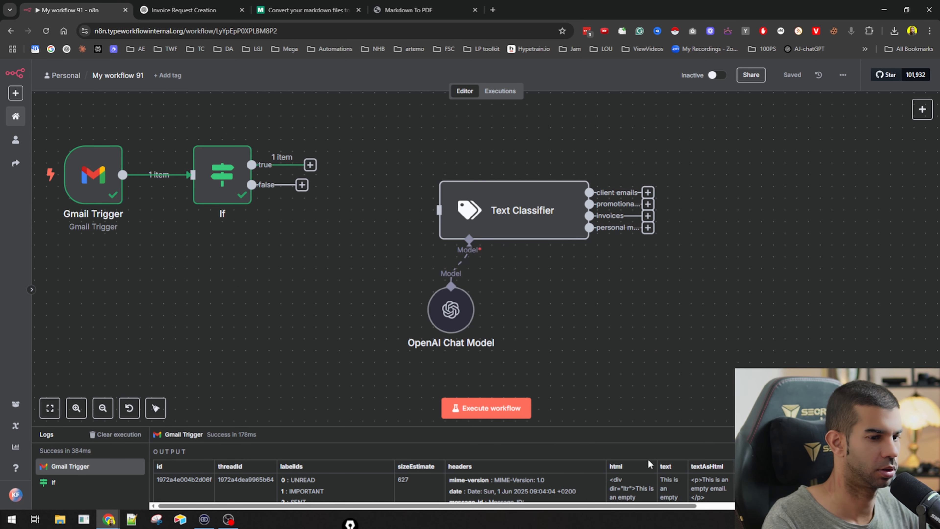
pyautogui.doubleClick(239, 175)
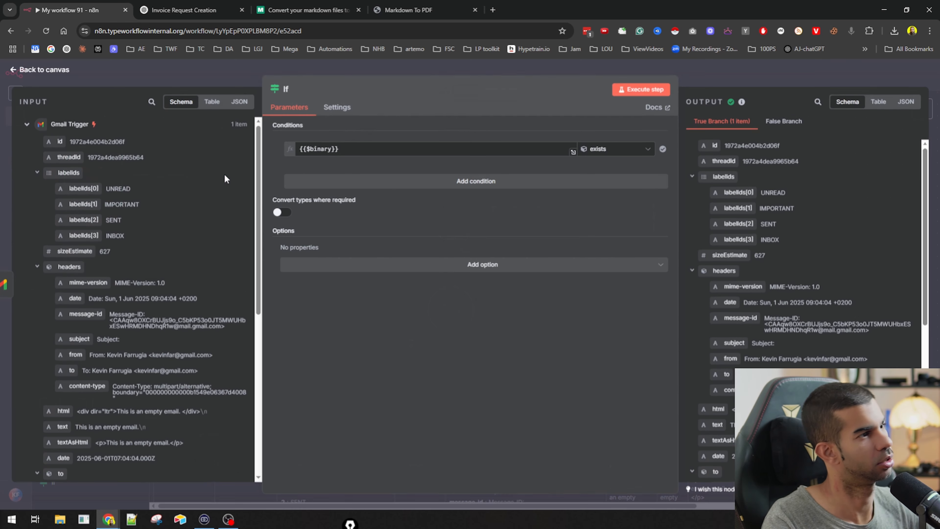
pyautogui.click(416, 149)
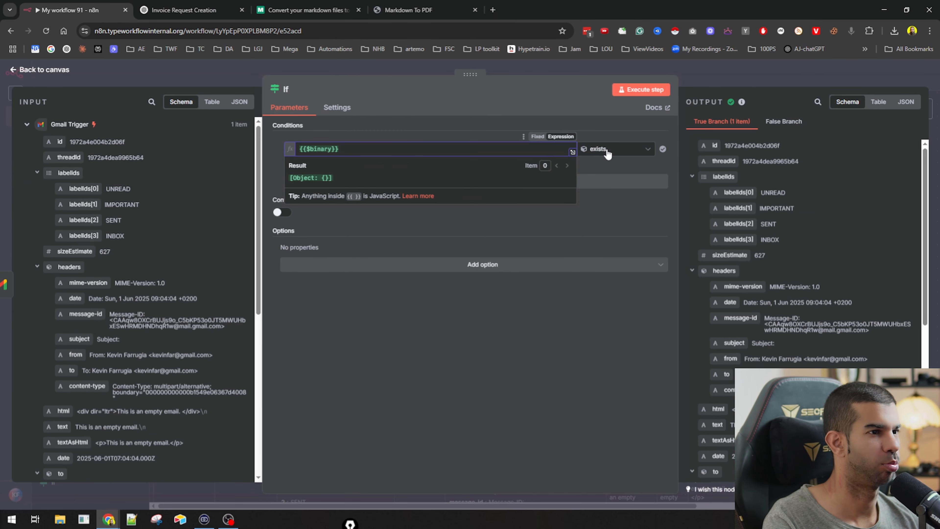
# Step: Change the If condition's comparison from exists to the object check "is empty" and execute the node to test it
pyautogui.click(592, 149)
pyautogui.moveTo(613, 256)
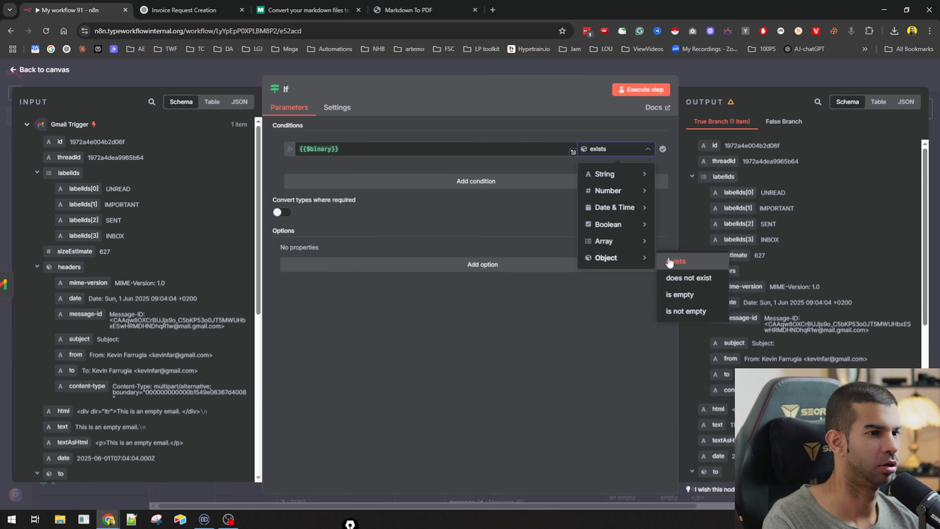
pyautogui.click(680, 294)
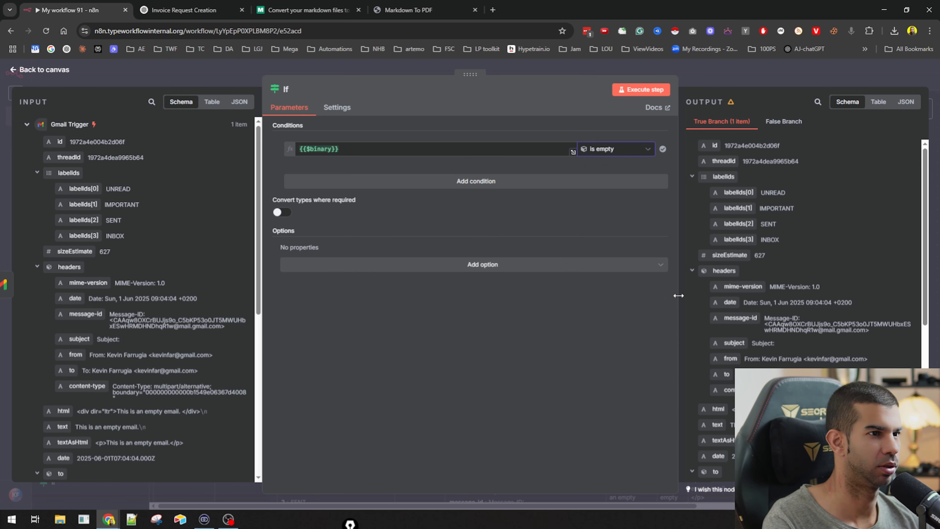
pyautogui.click(641, 91)
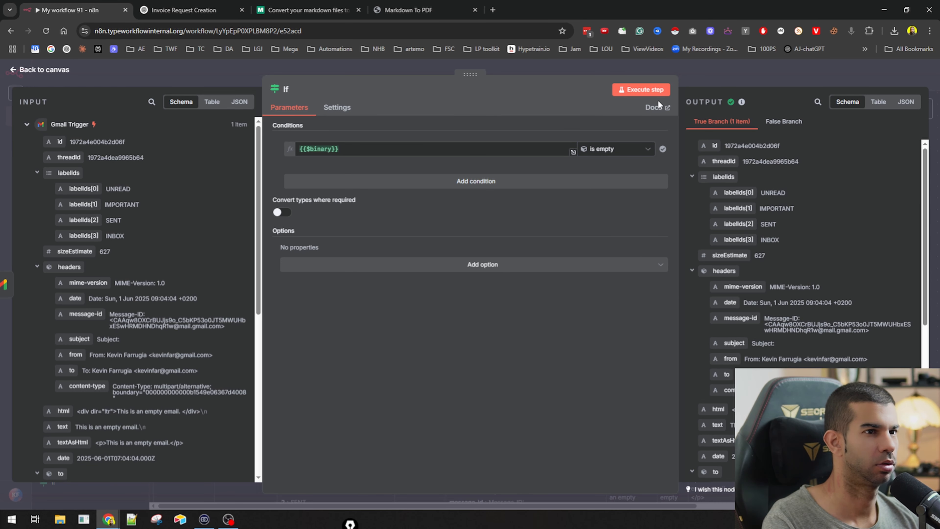
pyautogui.click(632, 93)
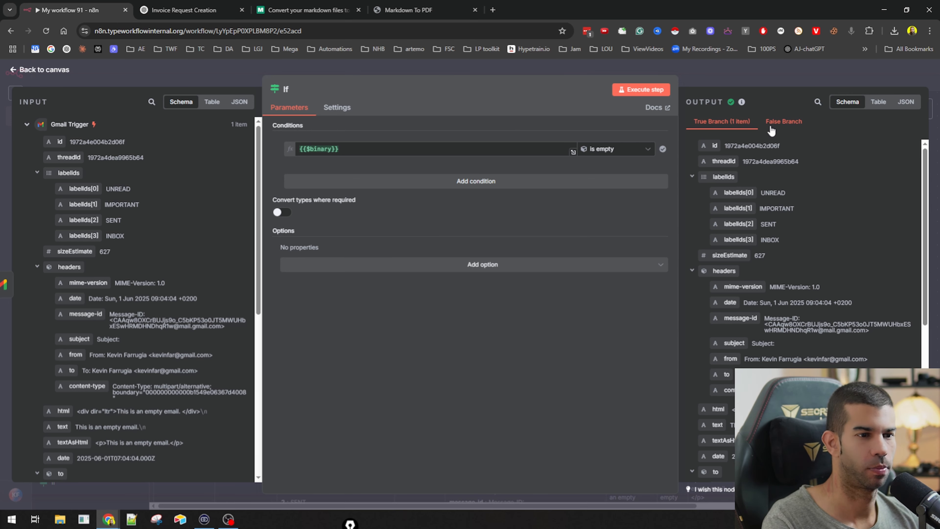
# Step: Try the string comparison "contains" with the value pdf on {{$binary}} in the If condition, and execute the node
pyautogui.click(363, 149)
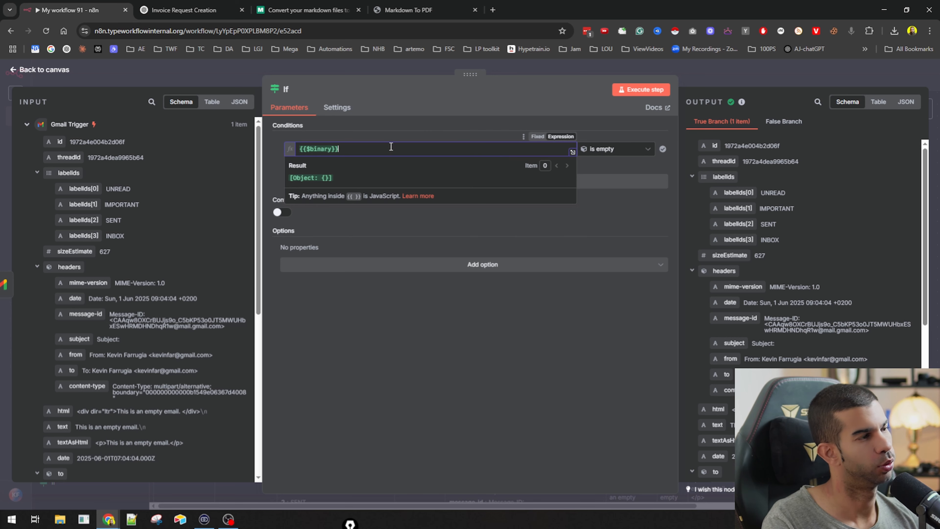
pyautogui.click(614, 153)
pyautogui.moveTo(606, 172)
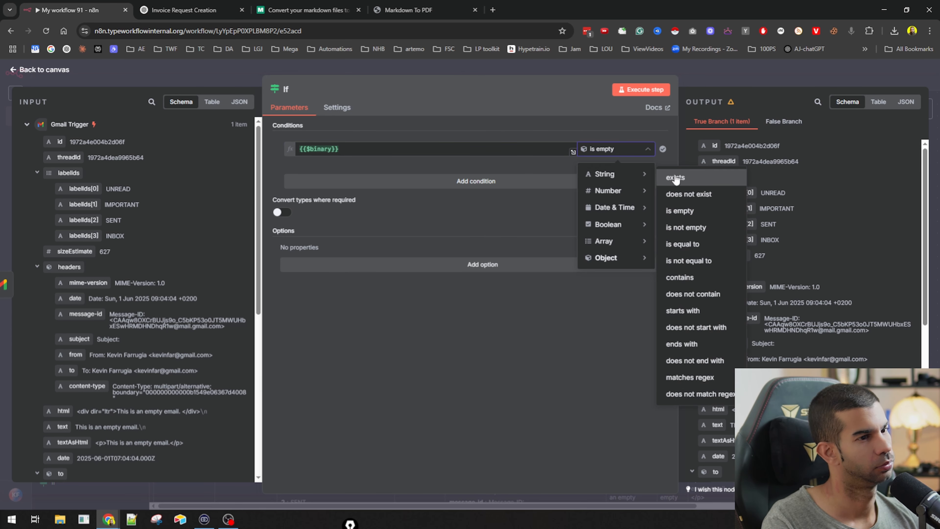
pyautogui.click(680, 278)
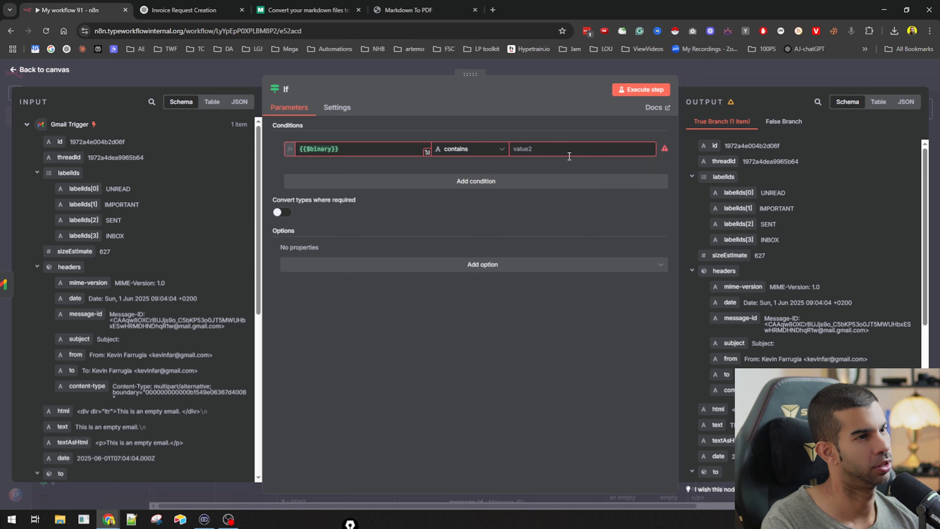
pyautogui.click(533, 149)
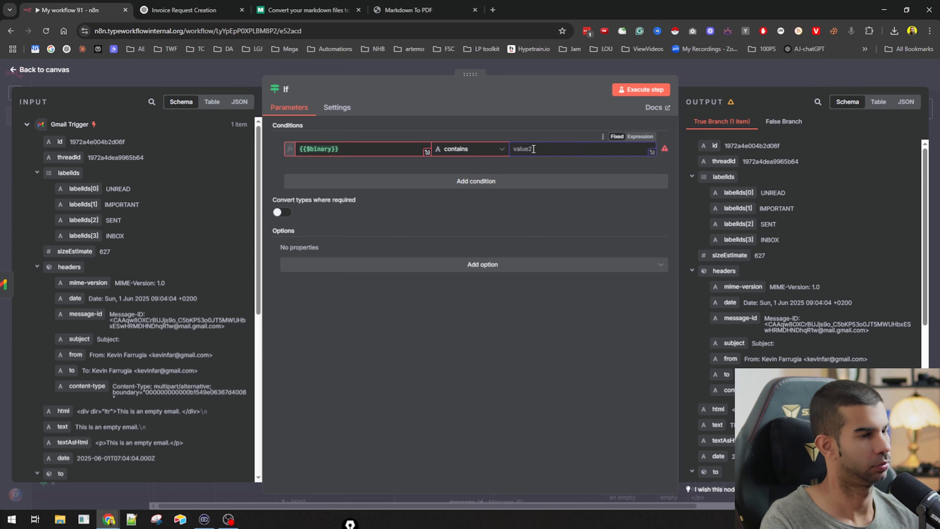
pyautogui.write('pdf')
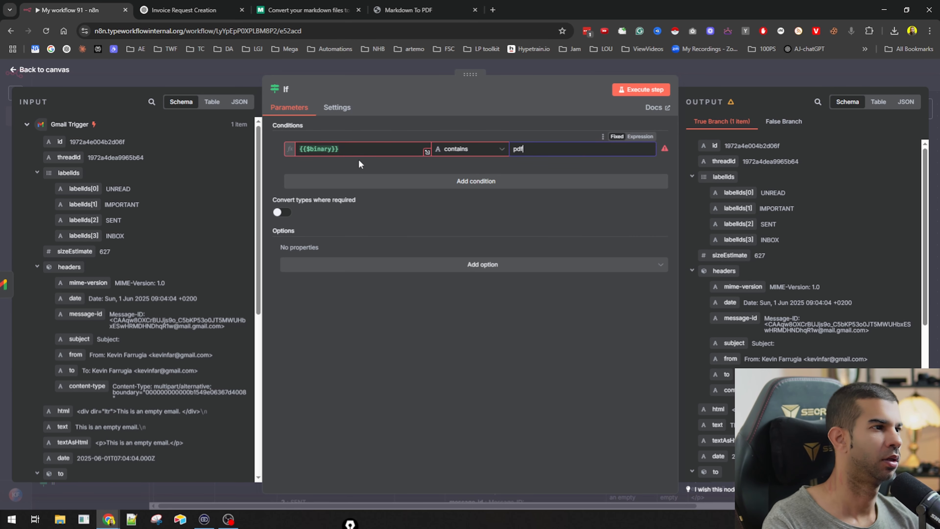
pyautogui.click(356, 148)
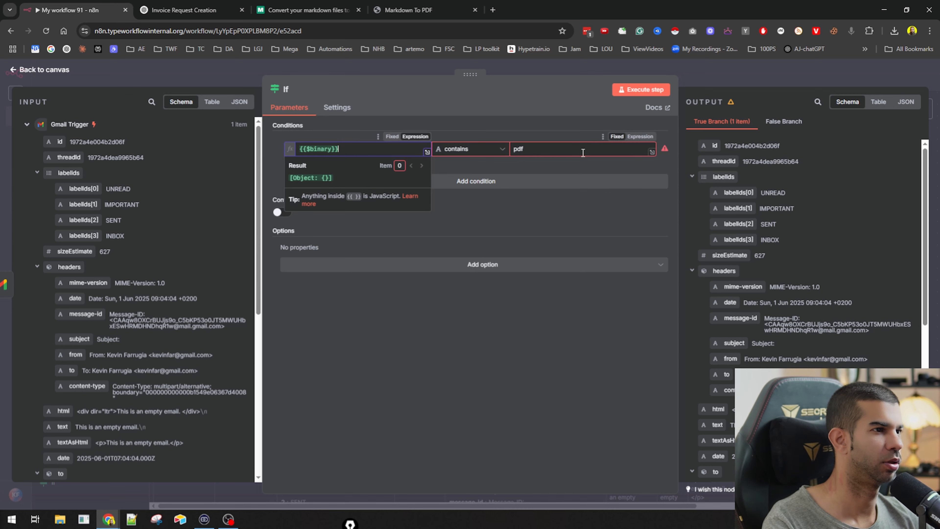
pyautogui.click(652, 90)
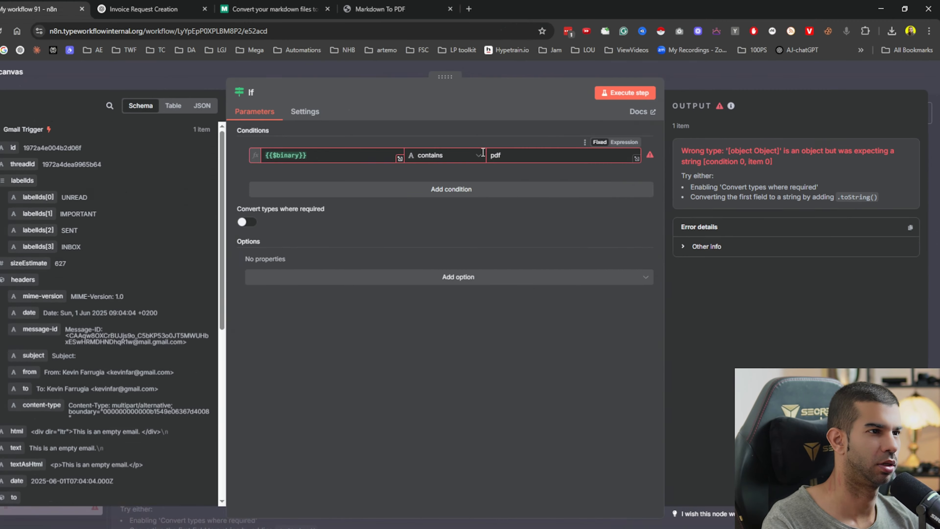
# Step: Replace the If condition's string comparison on {{$binary}} with the object check "is empty"
pyautogui.click(4, 278)
pyautogui.moveTo(481, 257)
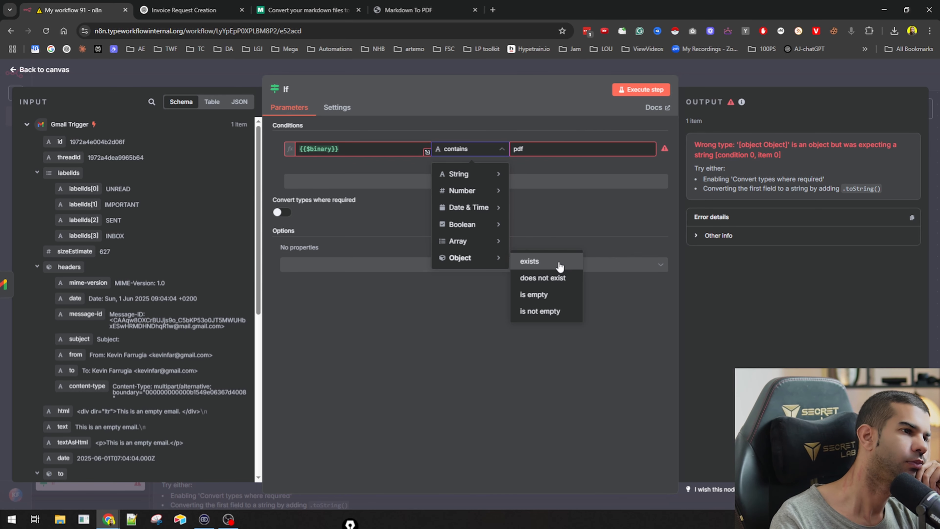
pyautogui.click(355, 152)
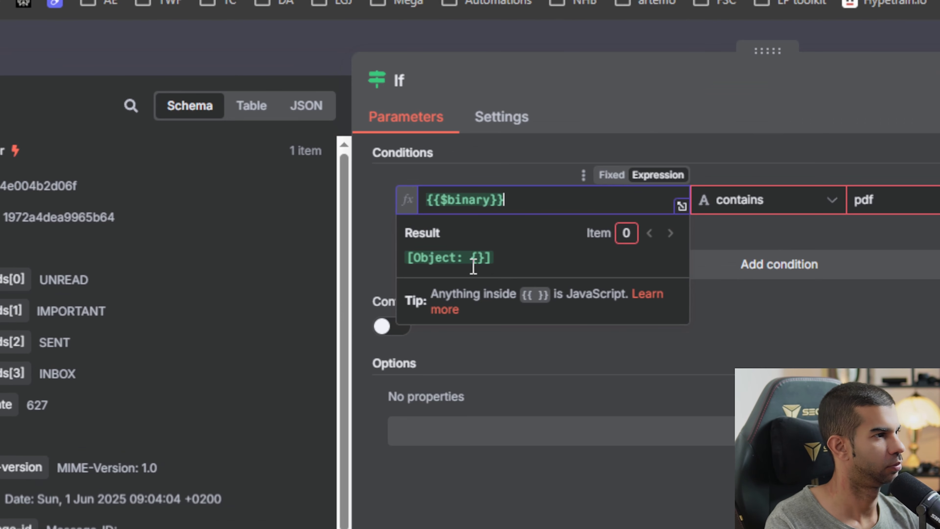
pyautogui.click(777, 204)
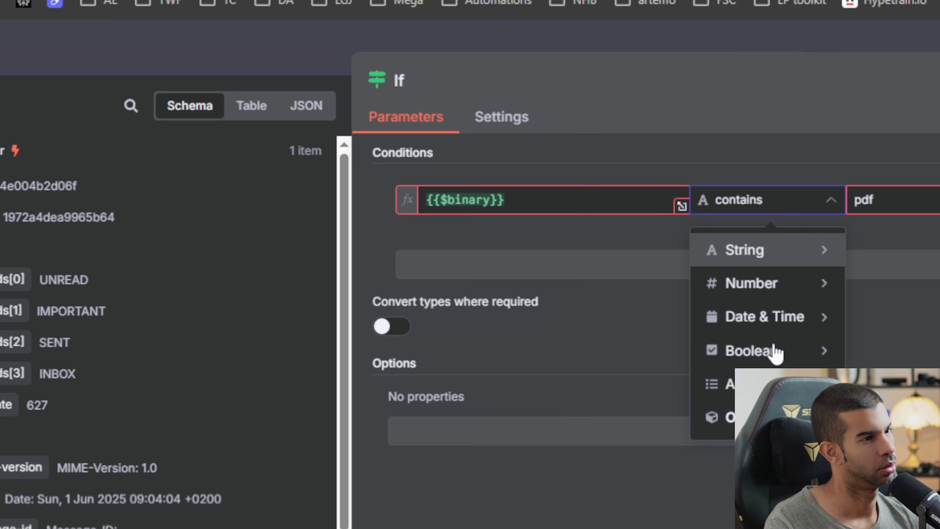
pyautogui.moveTo(777, 418)
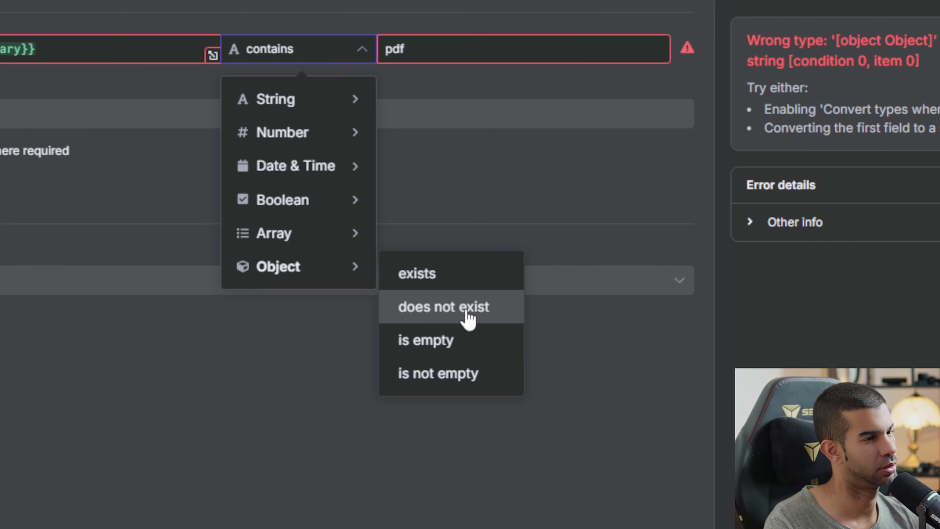
pyautogui.click(448, 346)
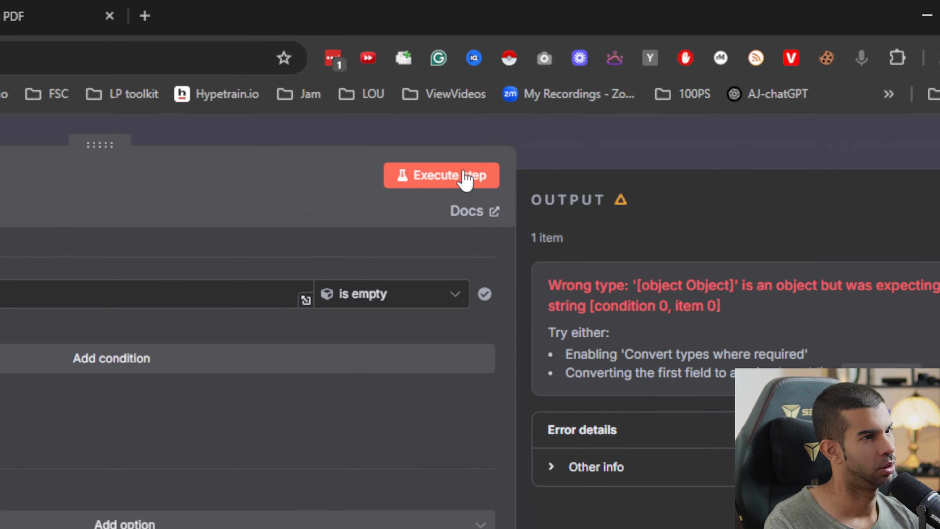
# Step: Execute the If node to test the "is empty" check on {{$binary}}
pyautogui.click(466, 178)
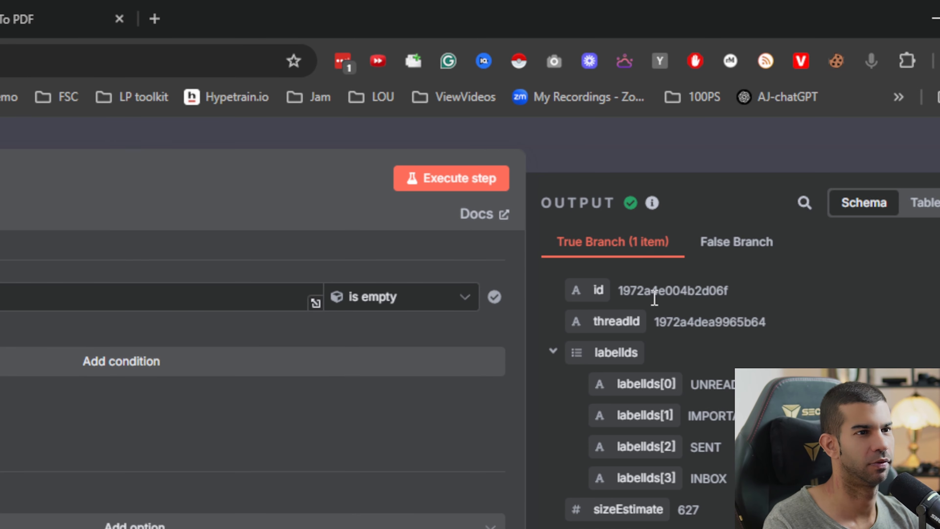
pyautogui.click(314, 307)
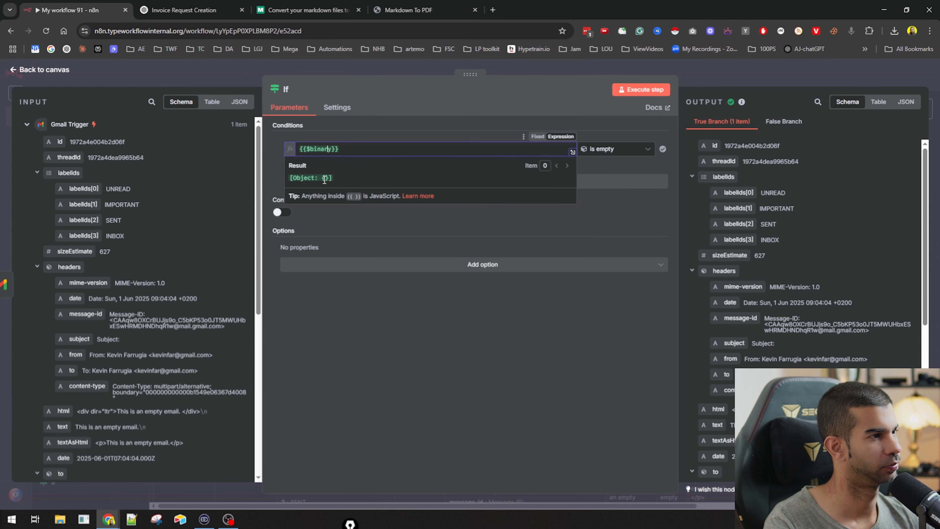
pyautogui.write('.')
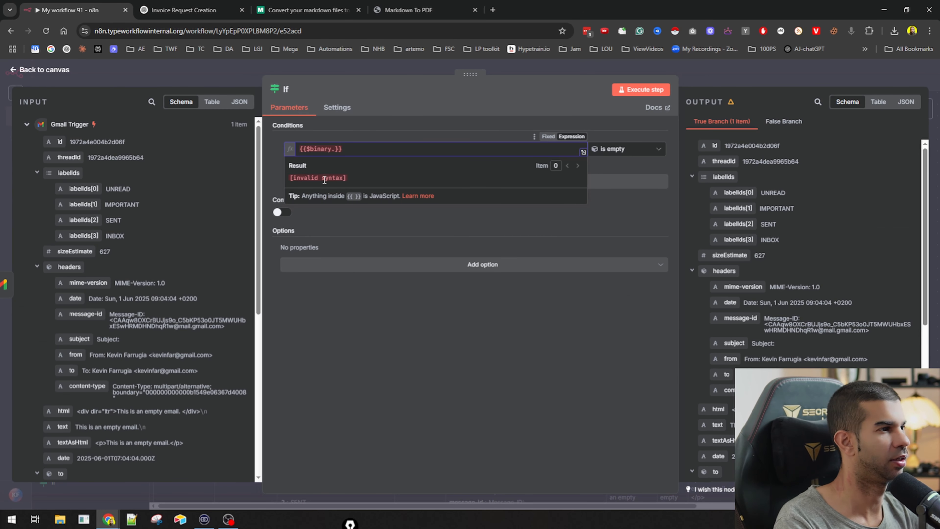
pyautogui.write('.')
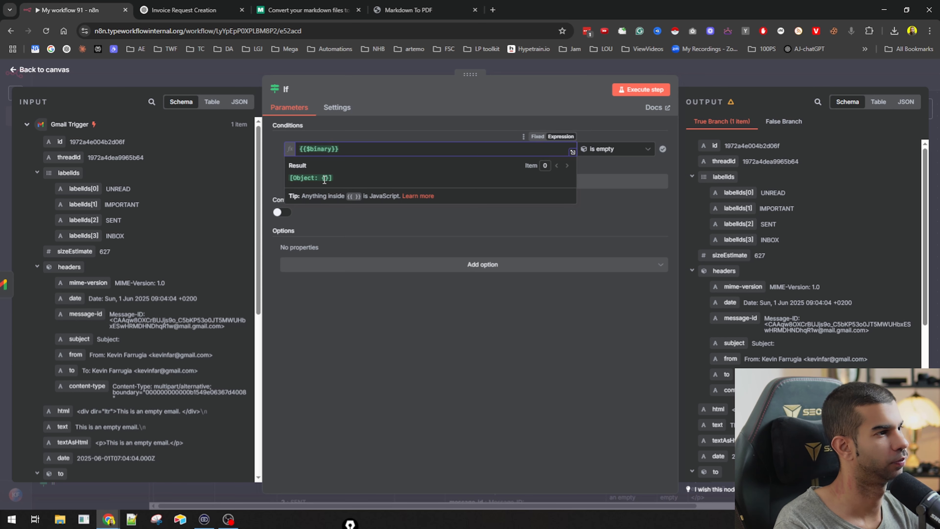
pyautogui.press('BackSpace')
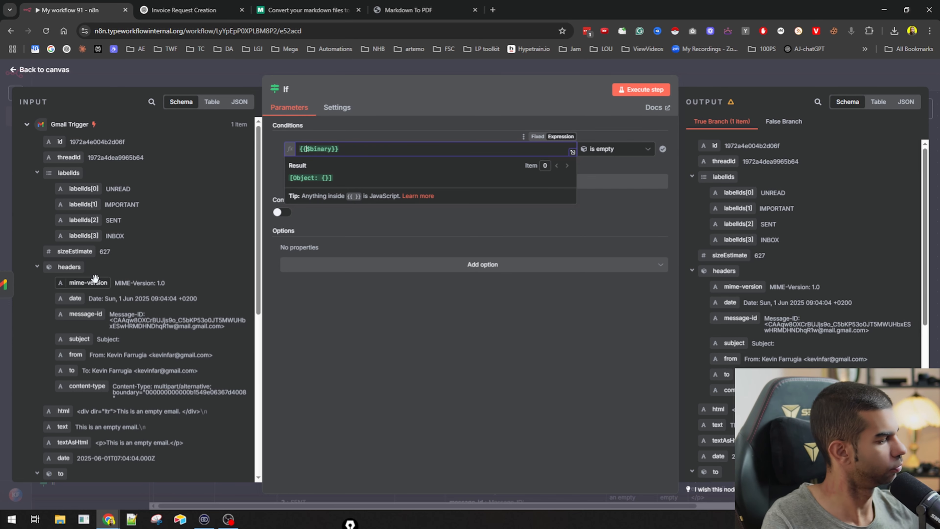
pyautogui.press('Escape')
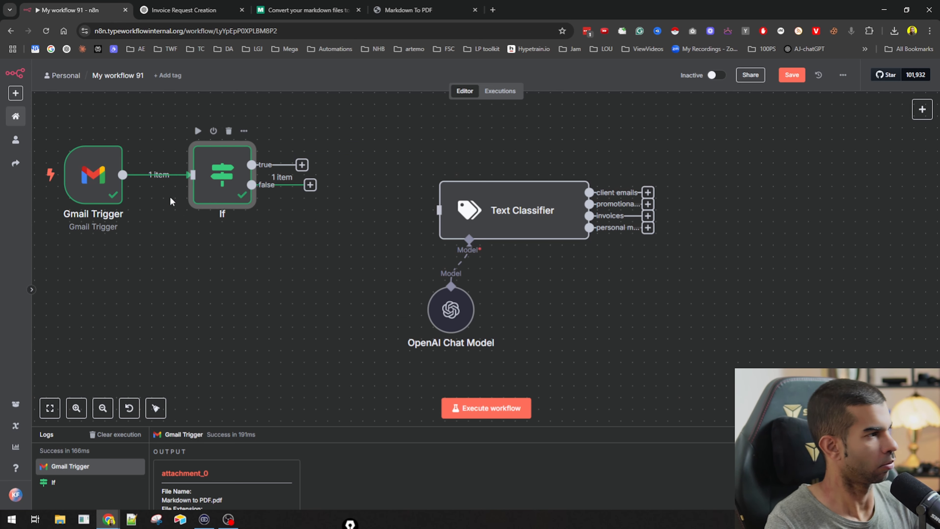
# Step: Move the Gmail Trigger node closer to the If node on the canvas
pyautogui.moveTo(84, 167); pyautogui.dragTo(107, 167)
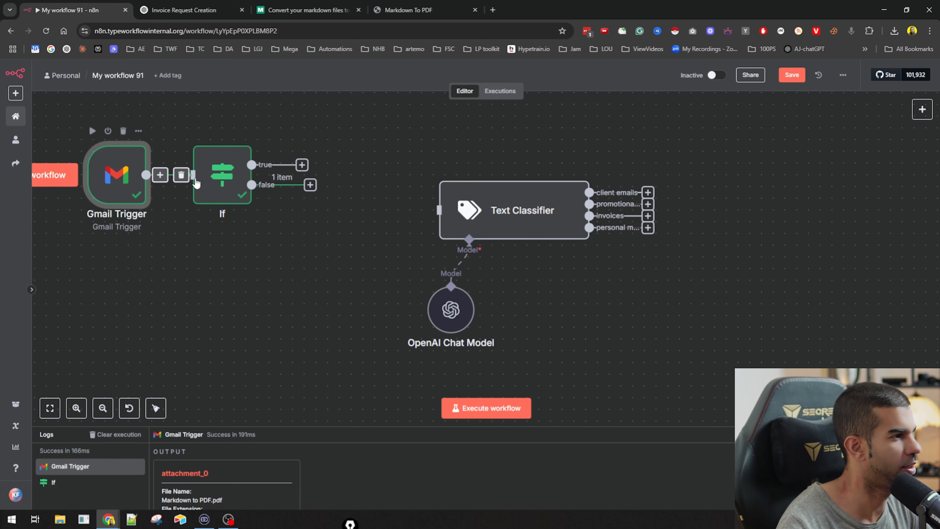
pyautogui.click(251, 165)
pyautogui.click(218, 181)
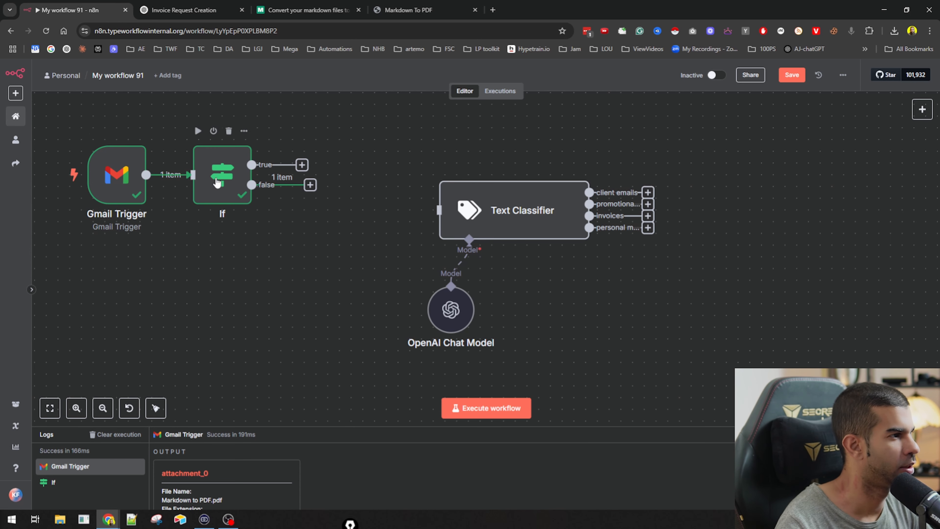
# Step: Compare the attachment in the Gmail Trigger's binary output with the If node's branch output
pyautogui.doubleClick(120, 174)
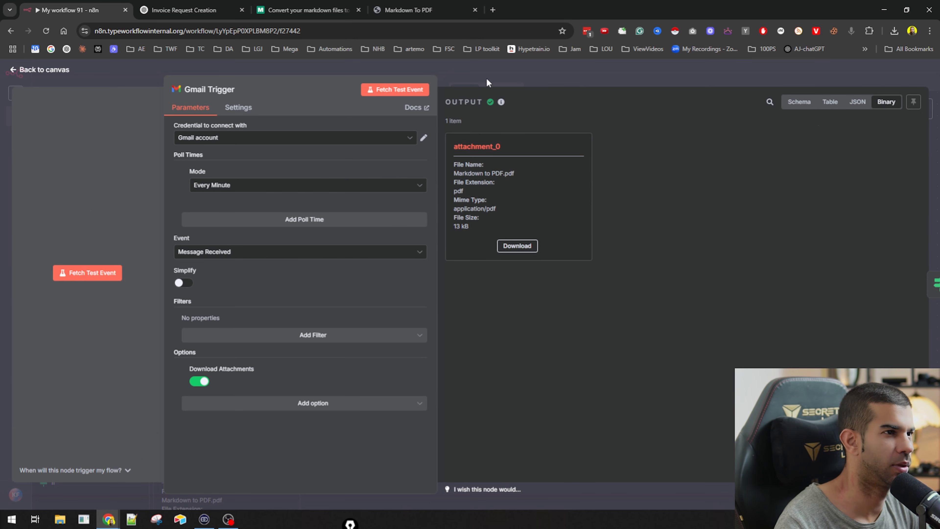
pyautogui.click(915, 284)
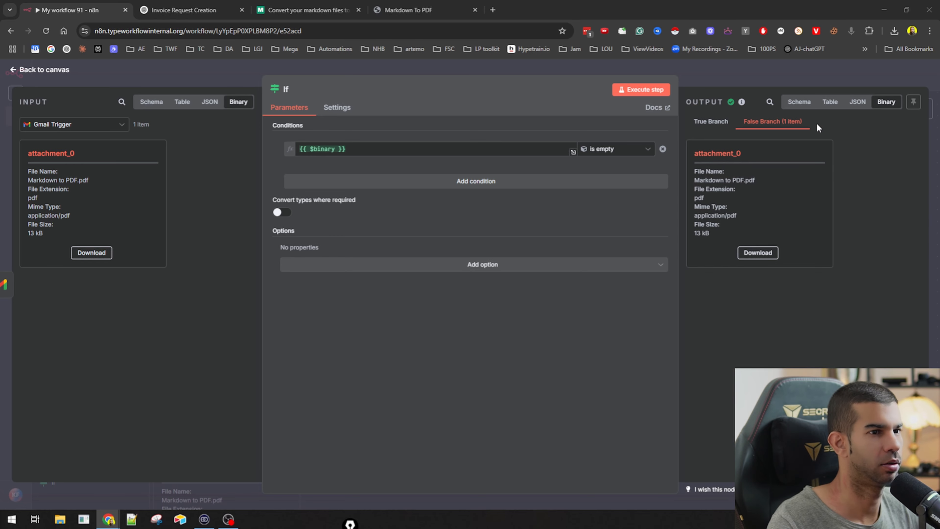
pyautogui.click(734, 81)
# Step: Fetch a new test event in the Gmail Trigger and execute the If node on the fetched email
pyautogui.doubleClick(113, 170)
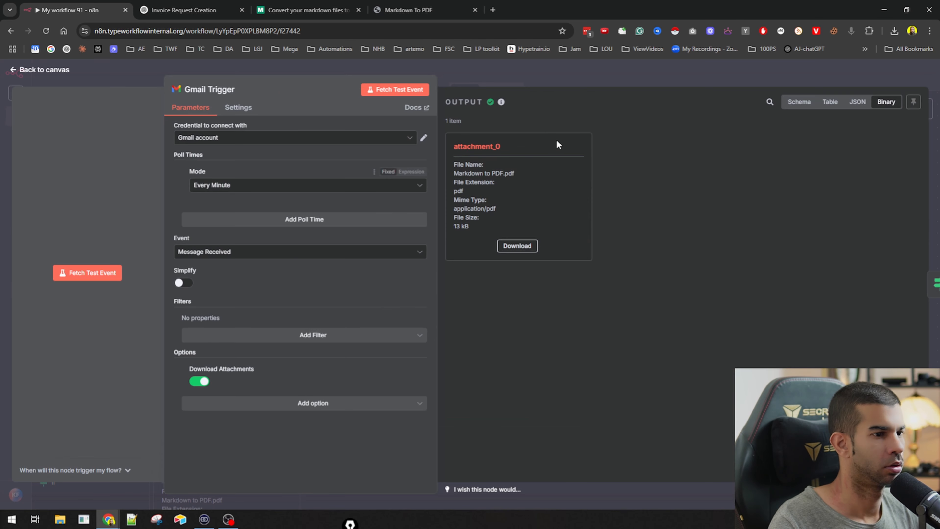
pyautogui.click(396, 91)
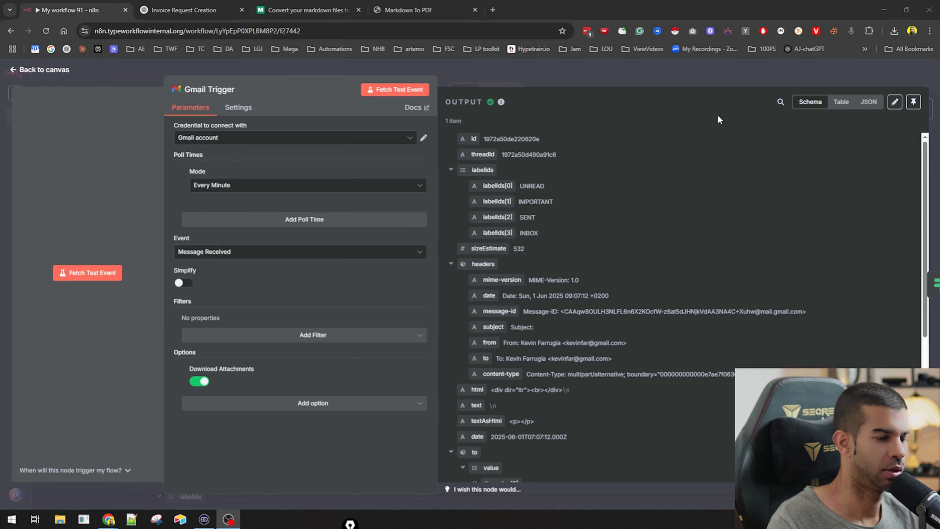
pyautogui.click(520, 77)
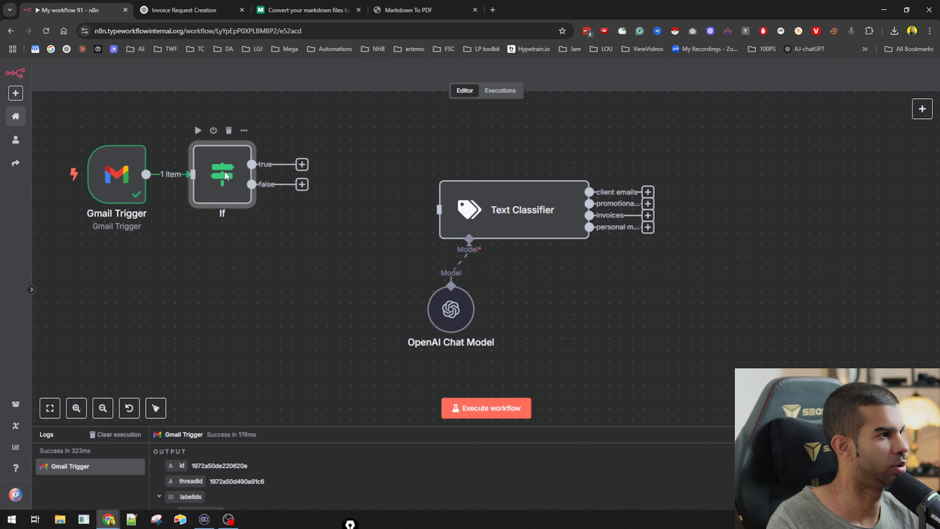
pyautogui.doubleClick(222, 175)
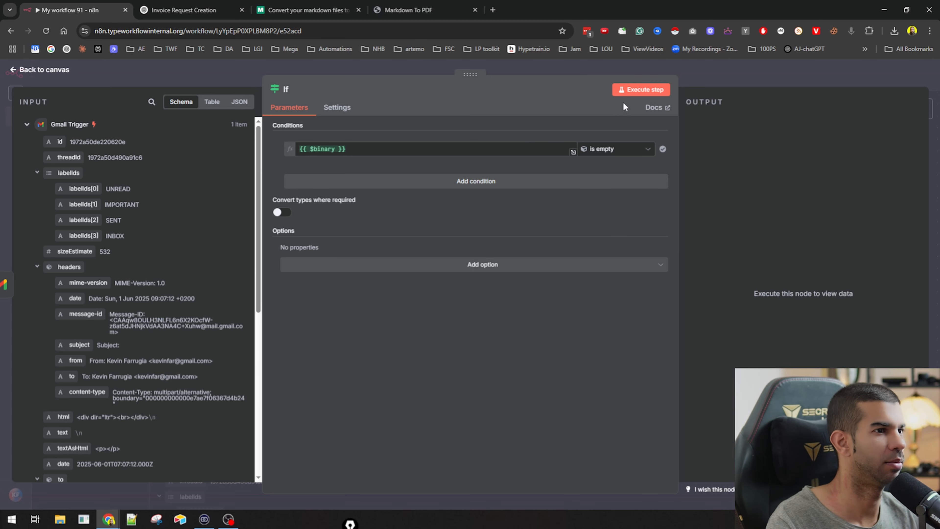
pyautogui.click(631, 90)
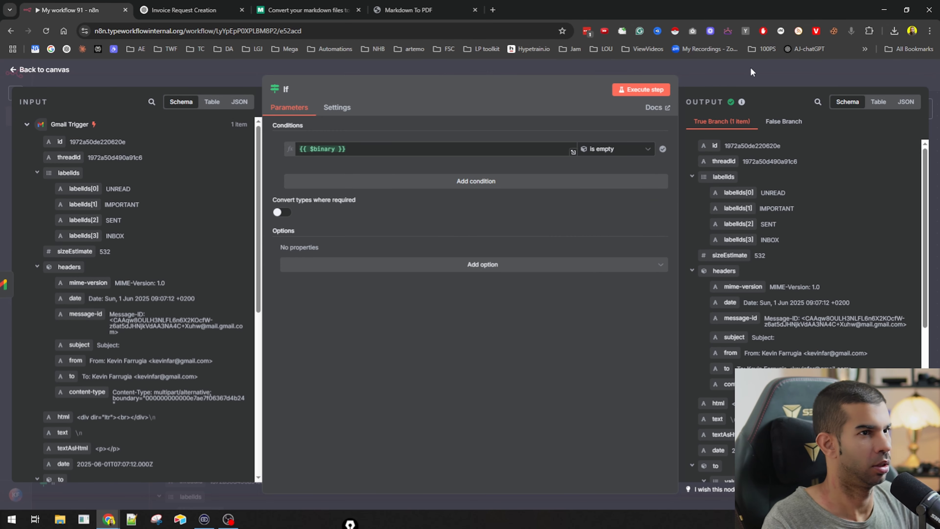
pyautogui.click(750, 67)
# Step: Execute the whole workflow again on the email with the PDF attachment and check the If node's result
pyautogui.hotkey('alt', 'Tab')
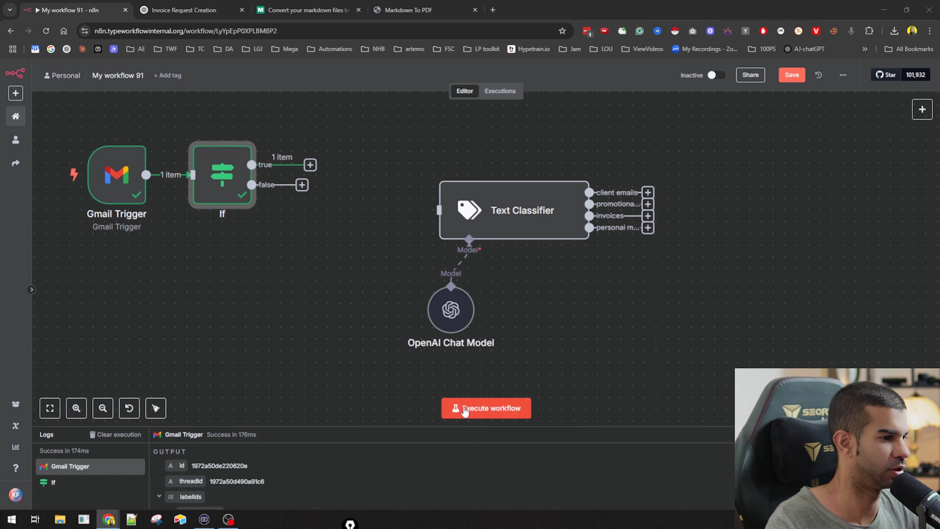
pyautogui.click(475, 409)
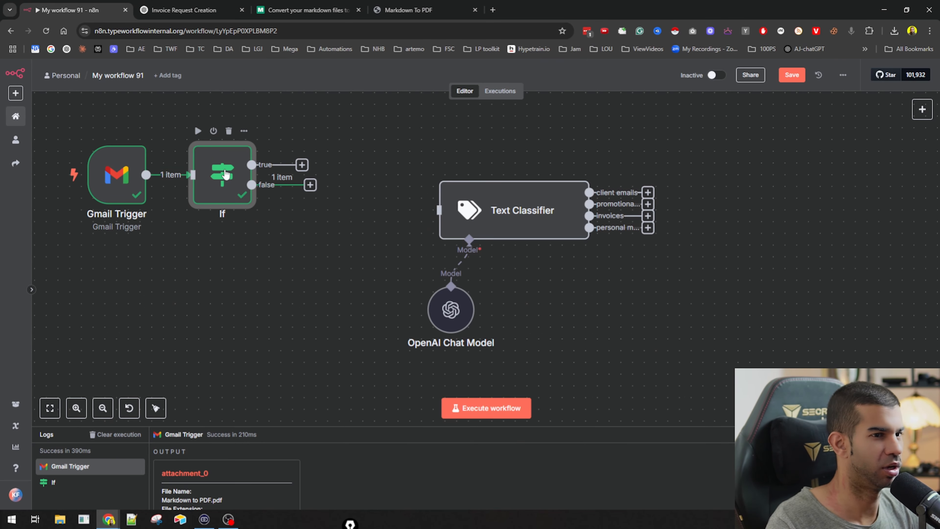
pyautogui.doubleClick(225, 174)
pyautogui.press('Escape')
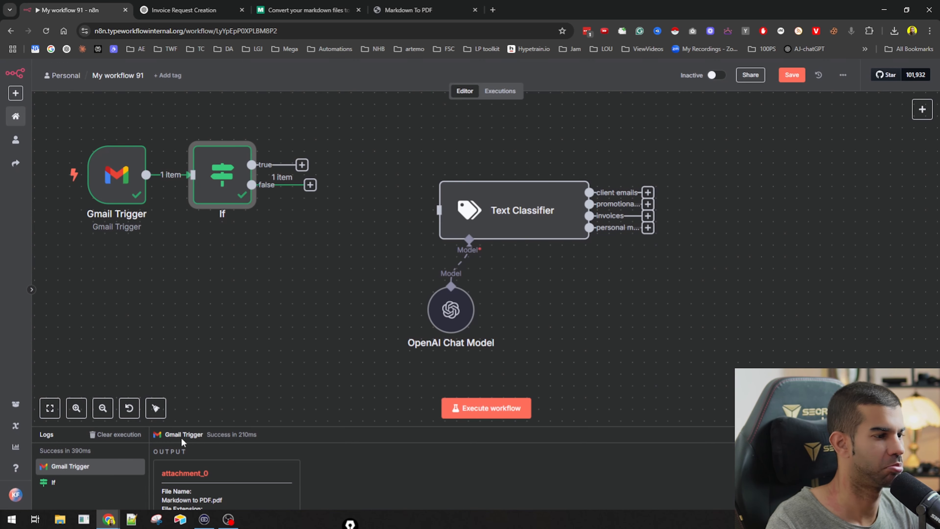
pyautogui.click(228, 520)
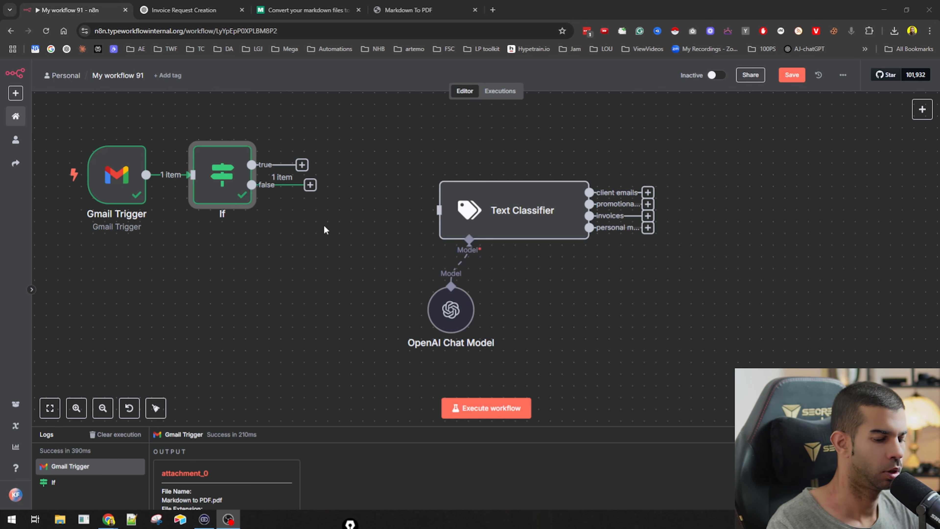
# Step: Add an Extract from File node with the Extract From PDF operation to the If node's false branch
pyautogui.click(310, 185)
pyautogui.write('extract')
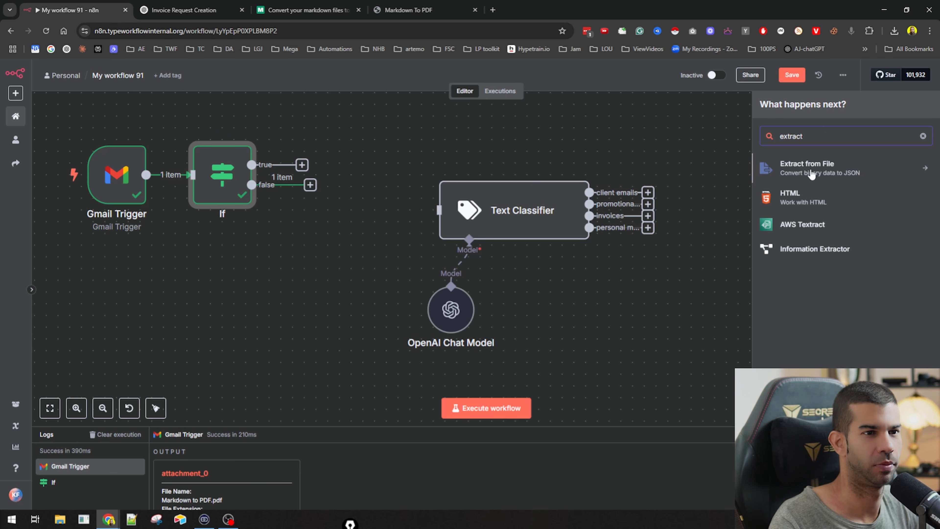
pyautogui.click(833, 176)
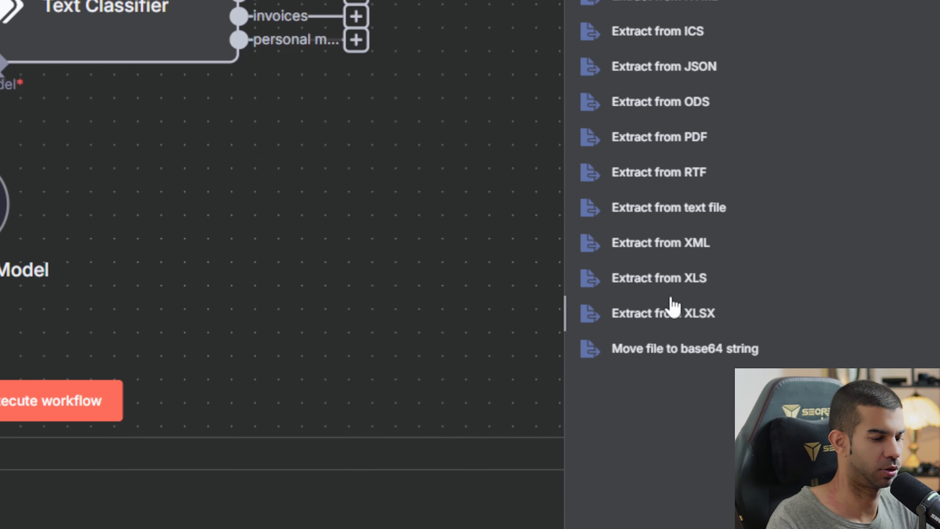
pyautogui.click(647, 237)
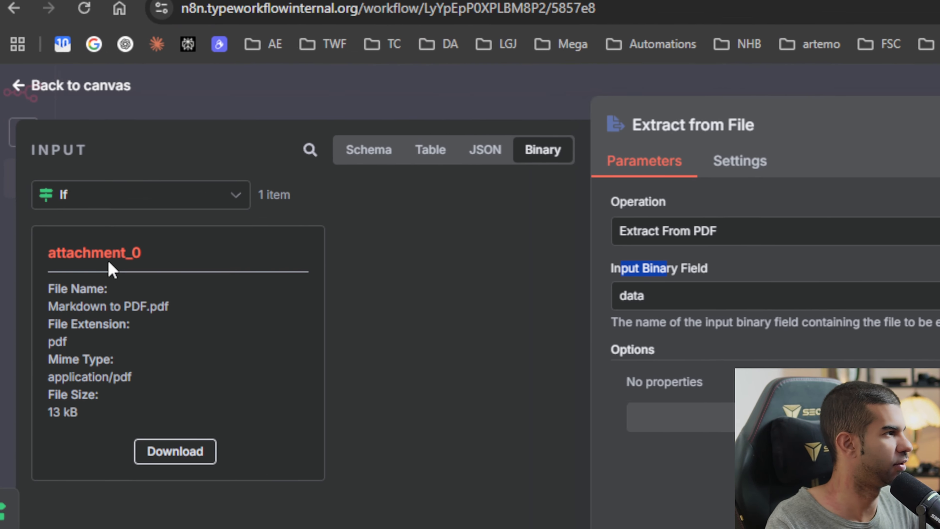
# Step: Set the Extract from File node's Input Binary Field to attachment_0 and execute the node
pyautogui.doubleClick(110, 256)
pyautogui.hotkey('ctrl', 'c')
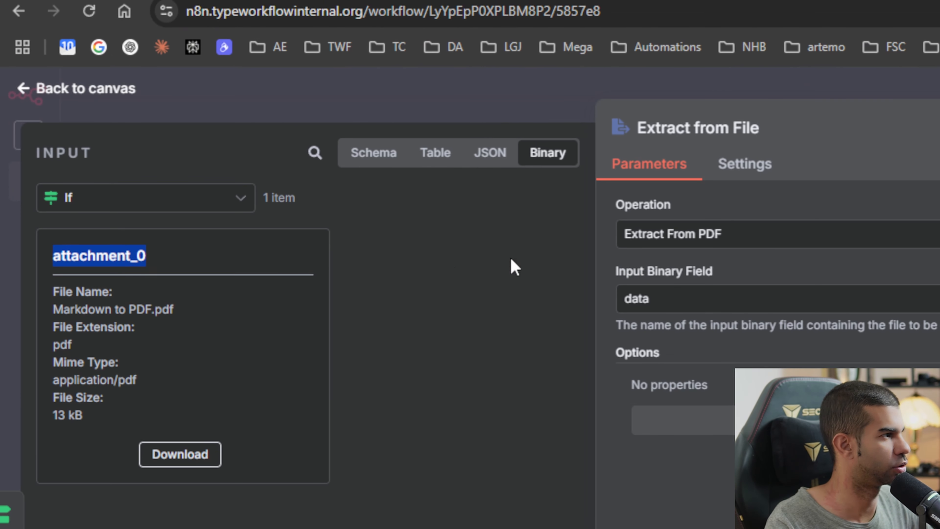
pyautogui.click(683, 298)
pyautogui.hotkey('ctrl', 'a')
pyautogui.hotkey('ctrl', 'v')
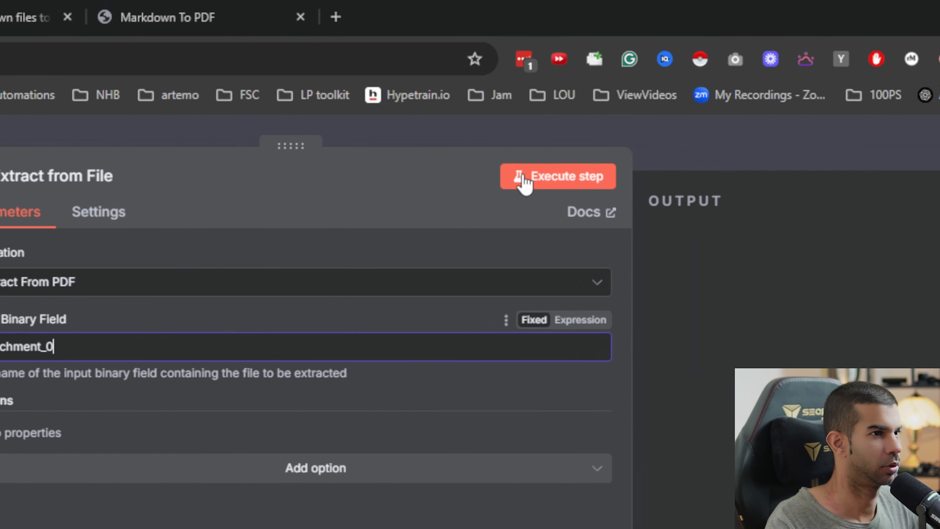
pyautogui.click(478, 183)
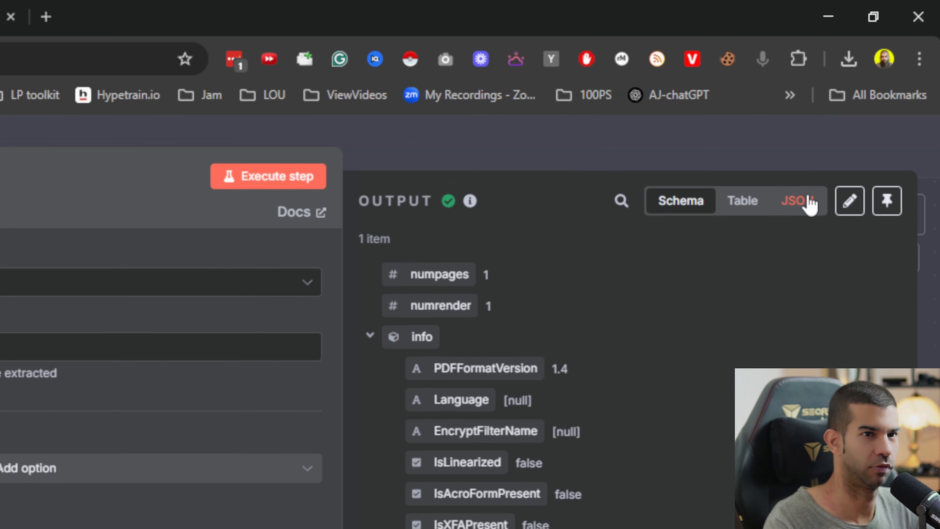
# Step: Examine the extracted invoice text in the JSON output of the Extract from File node
pyautogui.click(807, 202)
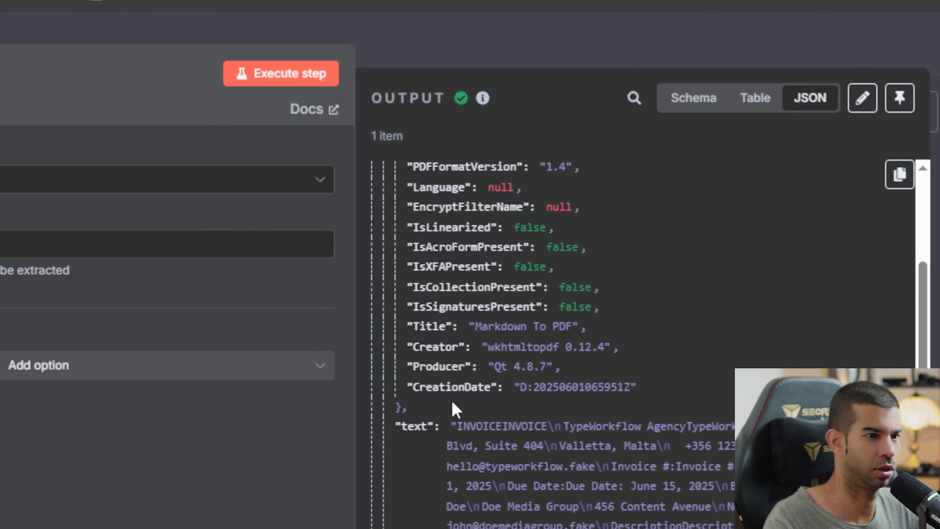
pyautogui.moveTo(457, 426); pyautogui.dragTo(649, 288)
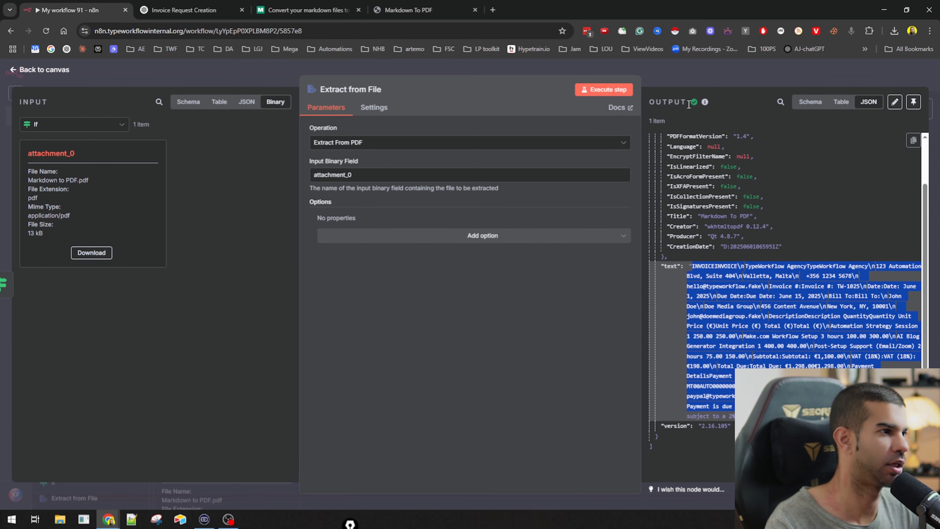
pyautogui.click(731, 70)
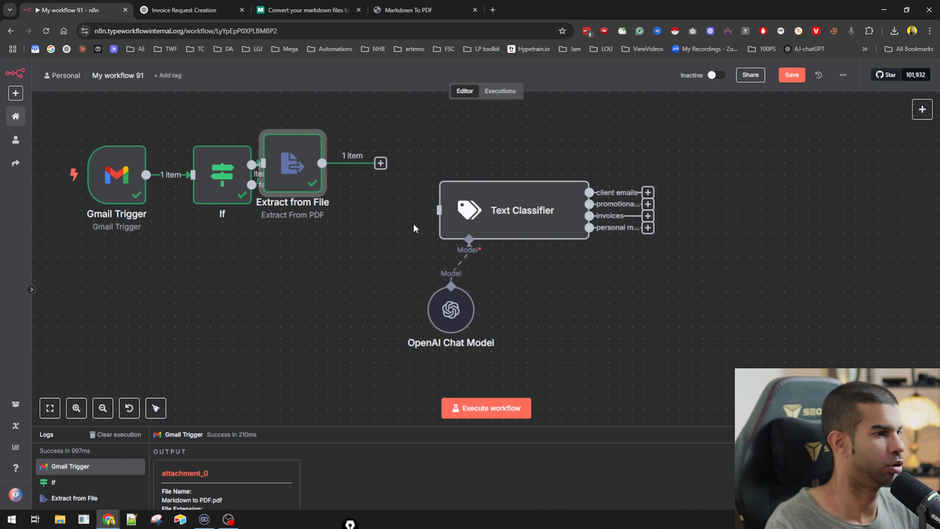
# Step: Move the Text Classifier and its chat model away to make room, and add an OpenAI Message a Model node after Extract from File
pyautogui.moveTo(422, 164); pyautogui.dragTo(587, 332)
pyautogui.moveTo(499, 192); pyautogui.dragTo(722, 227)
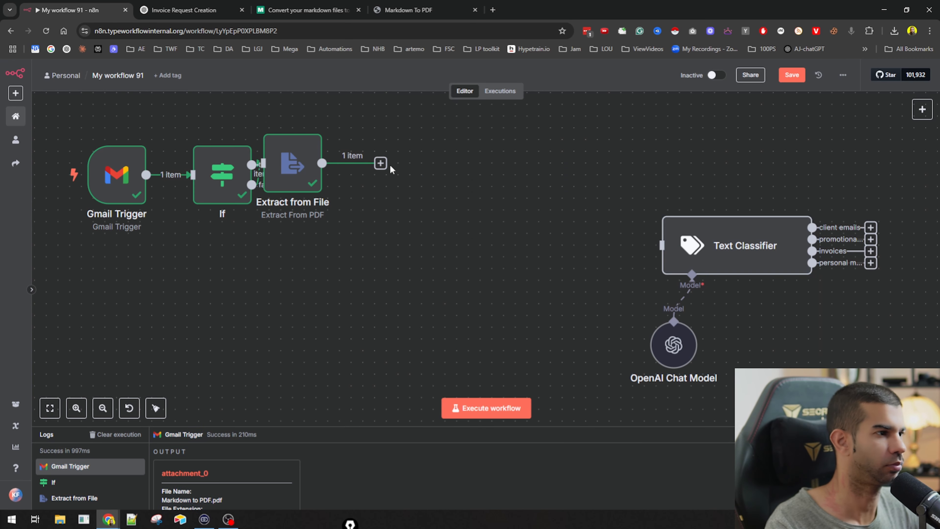
pyautogui.click(381, 163)
pyautogui.write('openai')
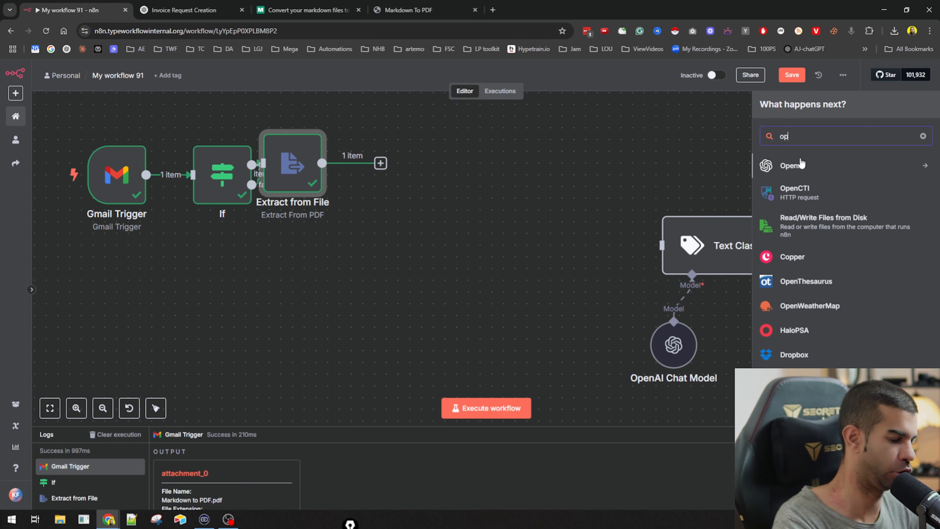
pyautogui.click(814, 165)
pyautogui.click(798, 312)
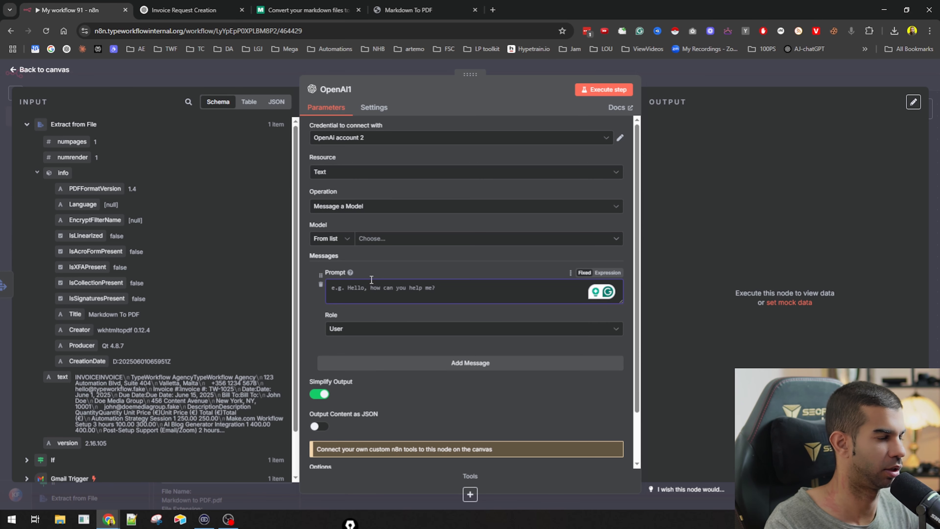
# Step: Write the System message "You are a helpful assistant. Let's convert text into the appropriate JSON data." and turn on Output Content as JSON
pyautogui.write("You are a helpful assistant. Let's convert text into the appropriate JSON data.")
pyautogui.scroll(-2, 406, 346)
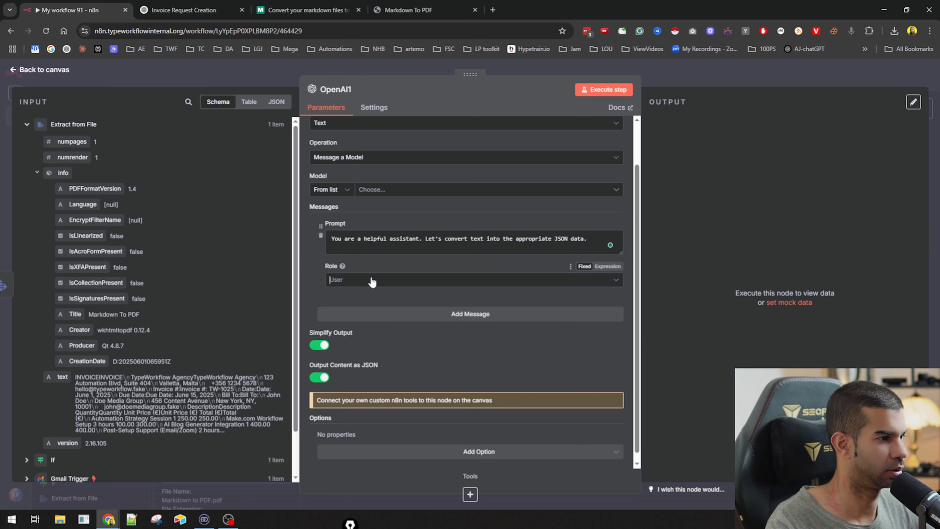
pyautogui.click(371, 282)
pyautogui.click(367, 361)
# Step: Add a second message with the User role whose prompt is the extracted text, {{ $json.text }}, and review the resolved result
pyautogui.click(368, 314)
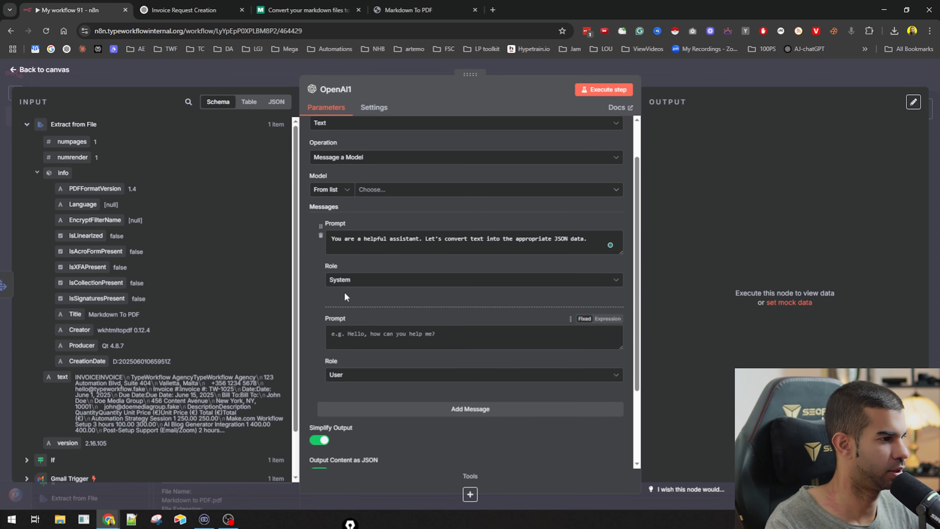
pyautogui.moveTo(66, 377); pyautogui.dragTo(381, 332)
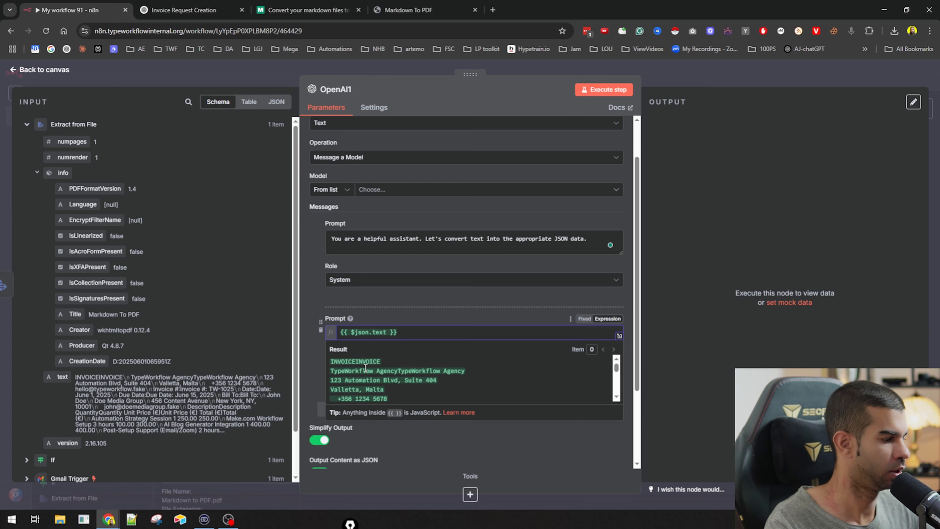
pyautogui.scroll(-10, 365, 367)
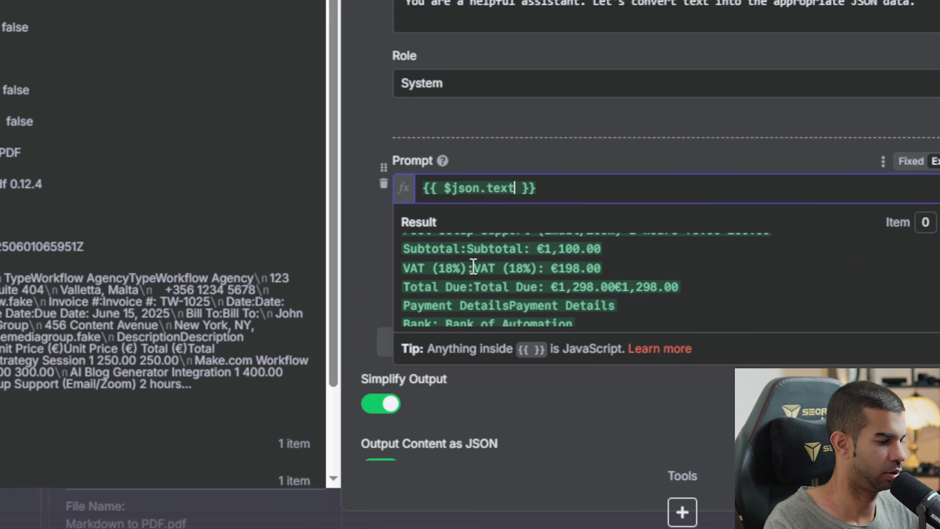
# Step: Set the OpenAI node's model to GPT-4.1 and execute the step to convert the extracted text into JSON
pyautogui.scroll(-5, 477, 274)
pyautogui.scroll(15, 482, 286)
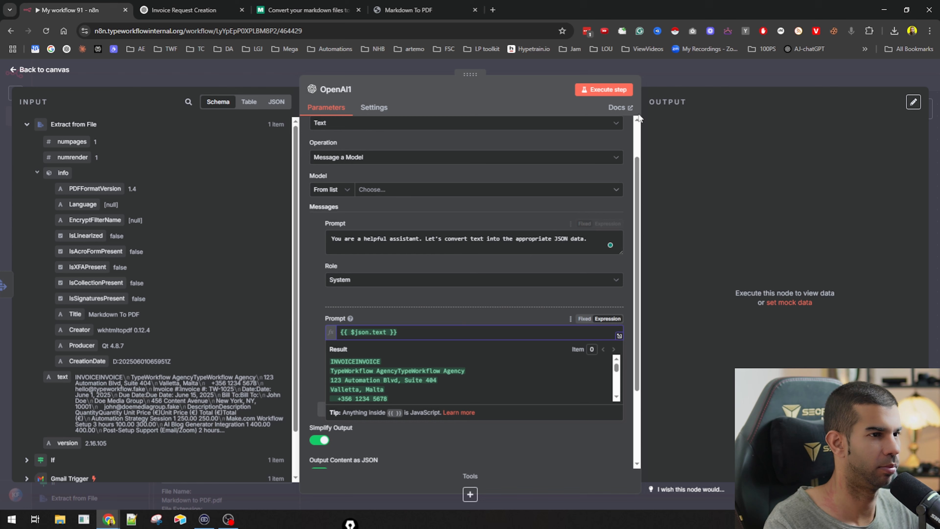
pyautogui.click(610, 89)
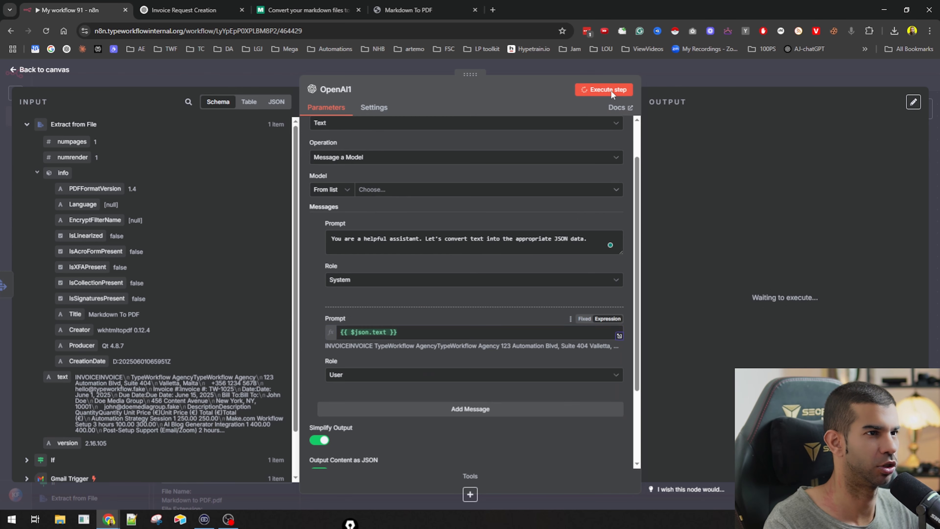
pyautogui.click(354, 193)
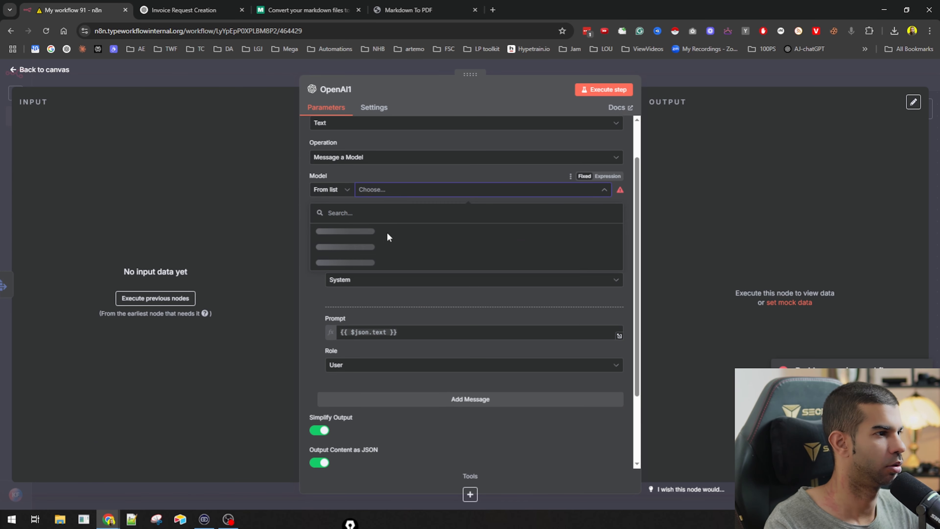
pyautogui.scroll(-3, 351, 260)
pyautogui.scroll(-4, 351, 265)
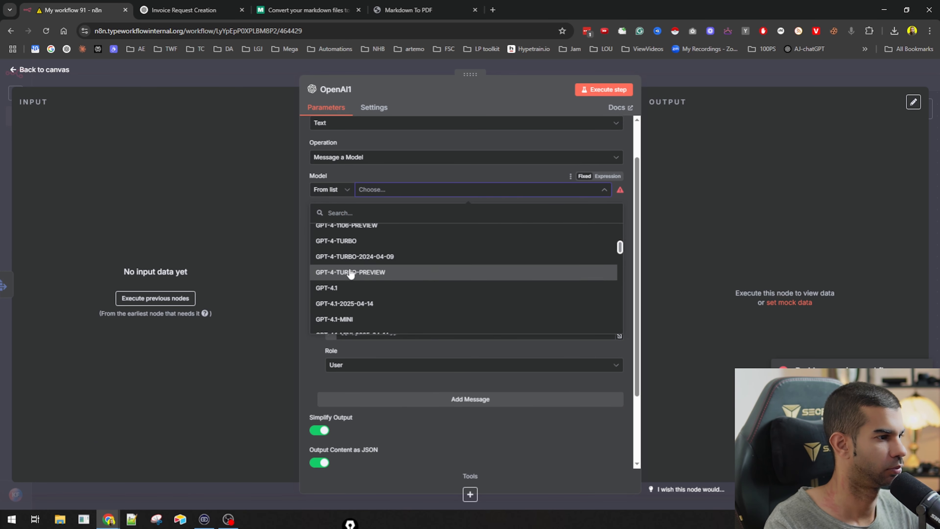
pyautogui.click(352, 237)
pyautogui.click(595, 94)
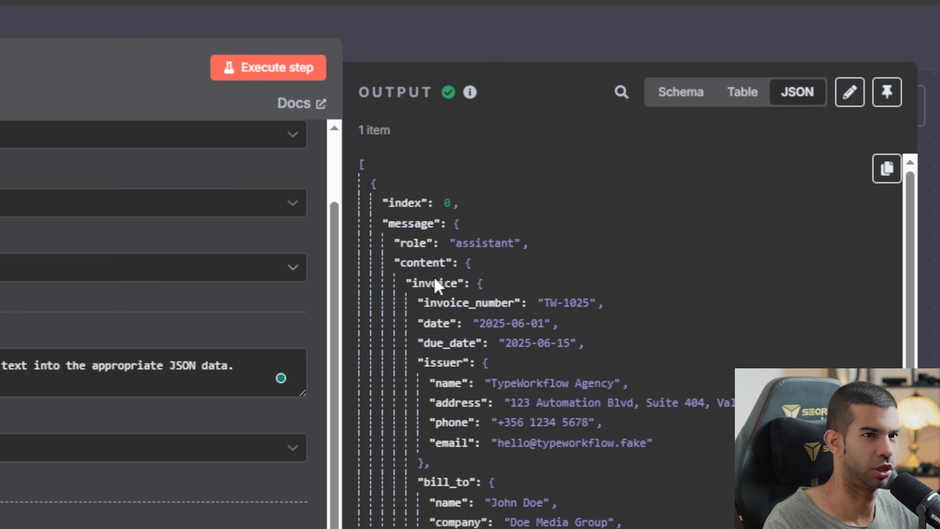
# Step: Examine the OpenAI node's JSON output, from the invoice number, dates, issuer, bill-to and items through the payment details and notes
pyautogui.scroll(-2, 687, 192)
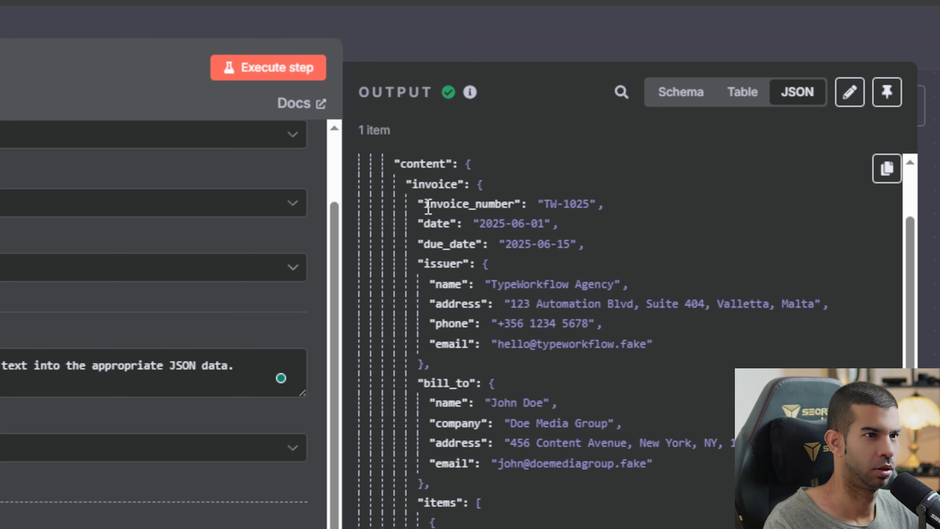
pyautogui.moveTo(538, 204); pyautogui.dragTo(596, 203)
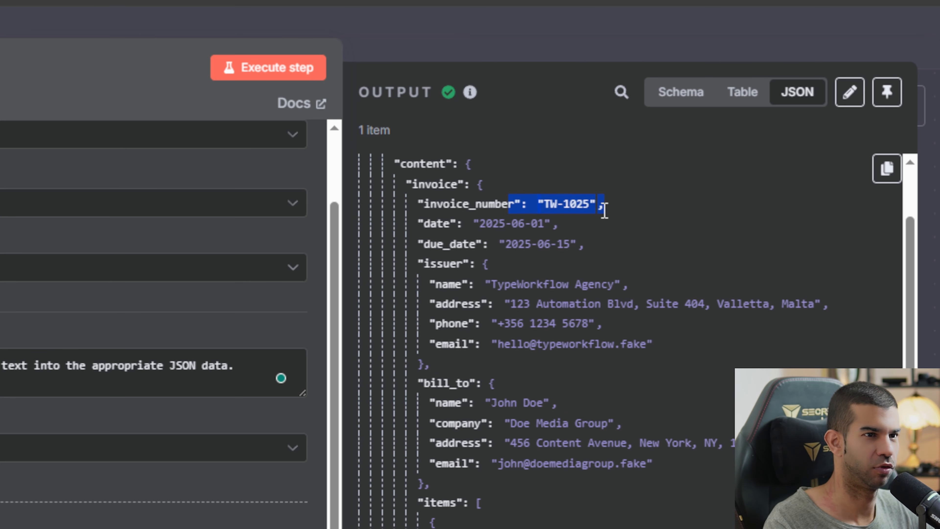
pyautogui.click(596, 203)
pyautogui.moveTo(444, 223); pyautogui.dragTo(537, 223)
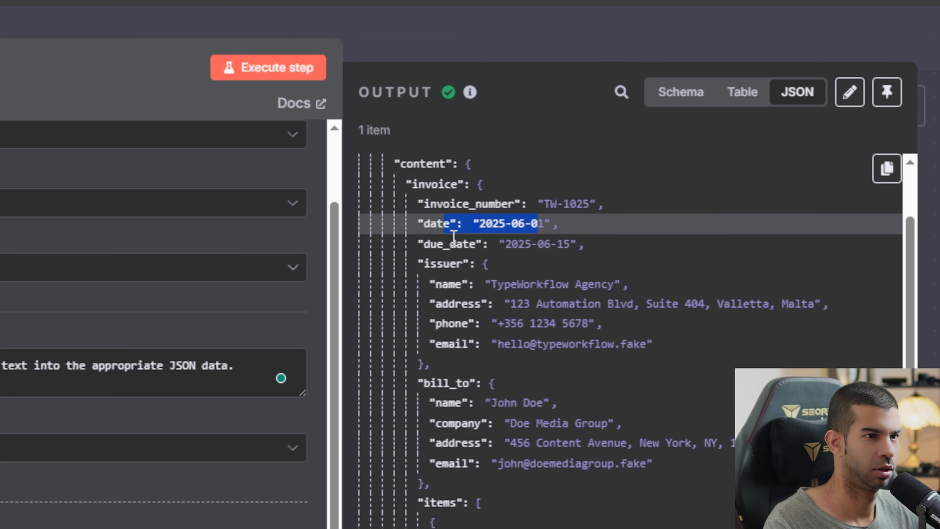
pyautogui.moveTo(454, 240); pyautogui.dragTo(574, 245)
pyautogui.click(557, 279)
pyautogui.moveTo(448, 263); pyautogui.dragTo(624, 361)
pyautogui.moveTo(414, 386); pyautogui.dragTo(594, 494)
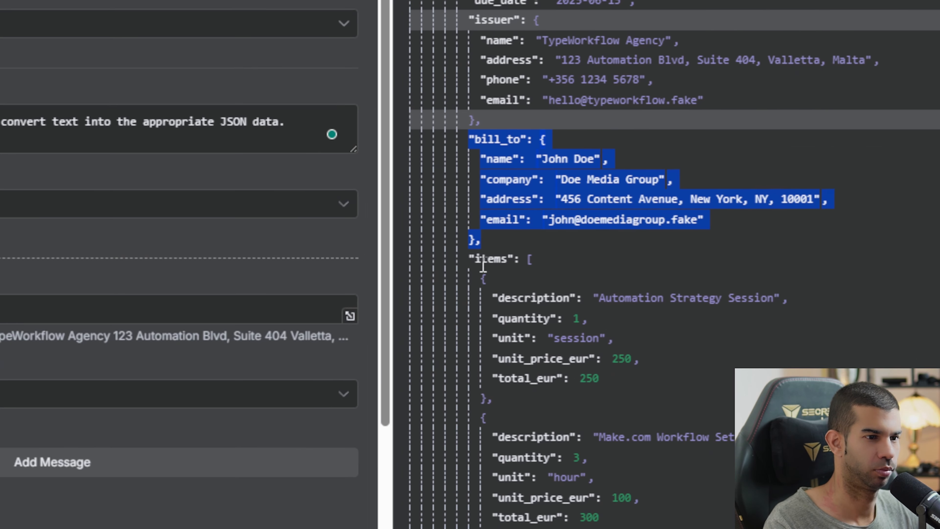
pyautogui.moveTo(437, 503); pyautogui.dragTo(476, 503)
pyautogui.scroll(-4, 529, 448)
pyautogui.scroll(-10, 579, 203)
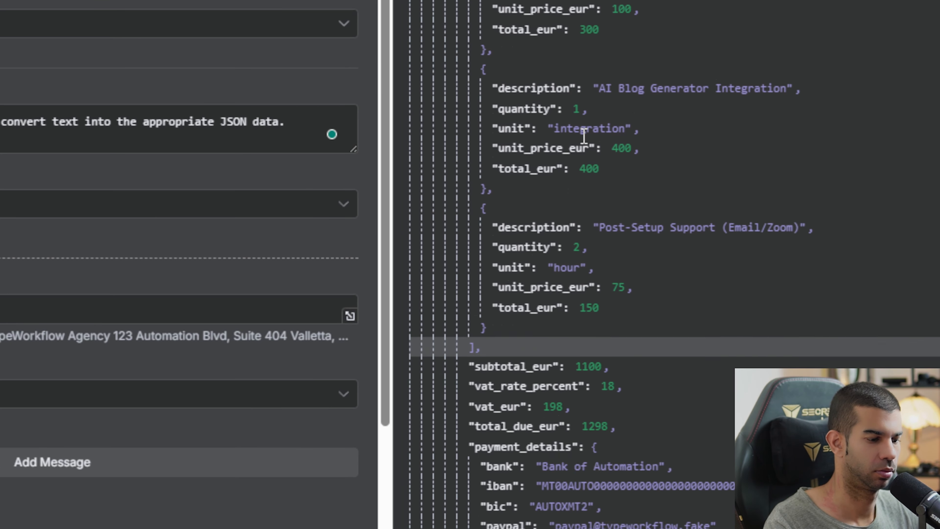
pyautogui.moveTo(499, 299); pyautogui.dragTo(617, 300)
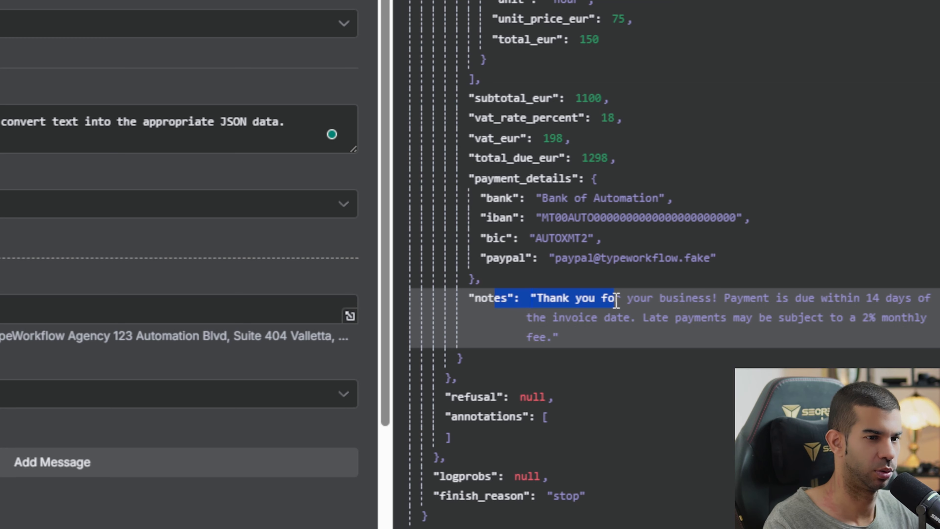
pyautogui.moveTo(502, 178); pyautogui.dragTo(582, 198)
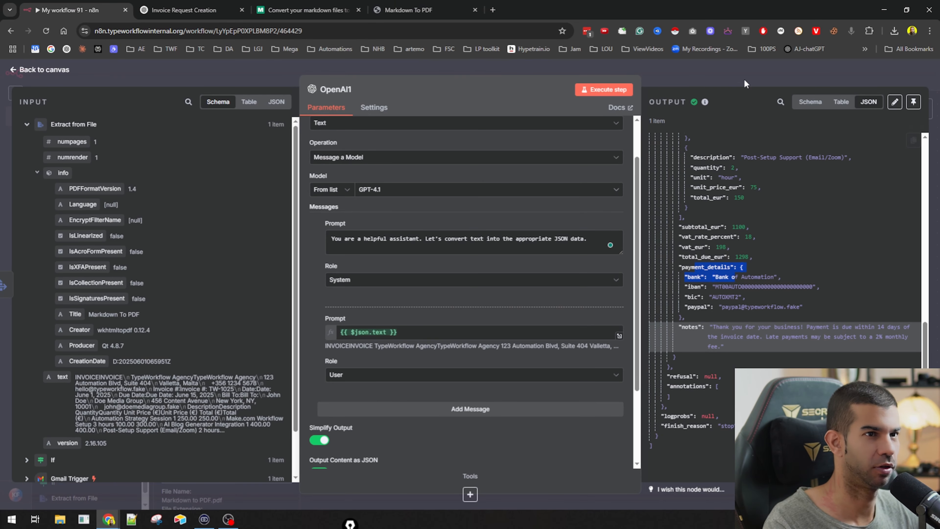
pyautogui.click(745, 79)
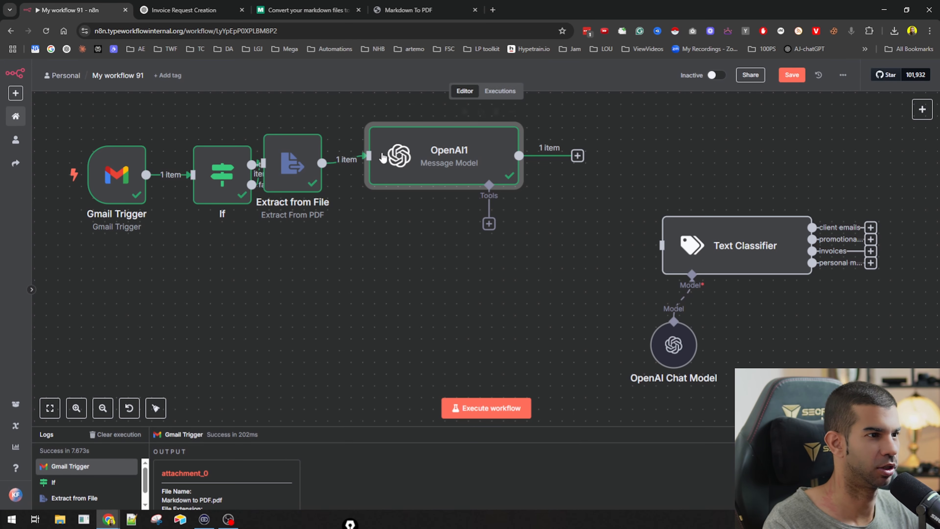
# Step: Open the downloaded invoice PDF and compare its details and totals with the OpenAI node's JSON output
pyautogui.doubleClick(461, 172)
pyautogui.scroll(-10, 751, 241)
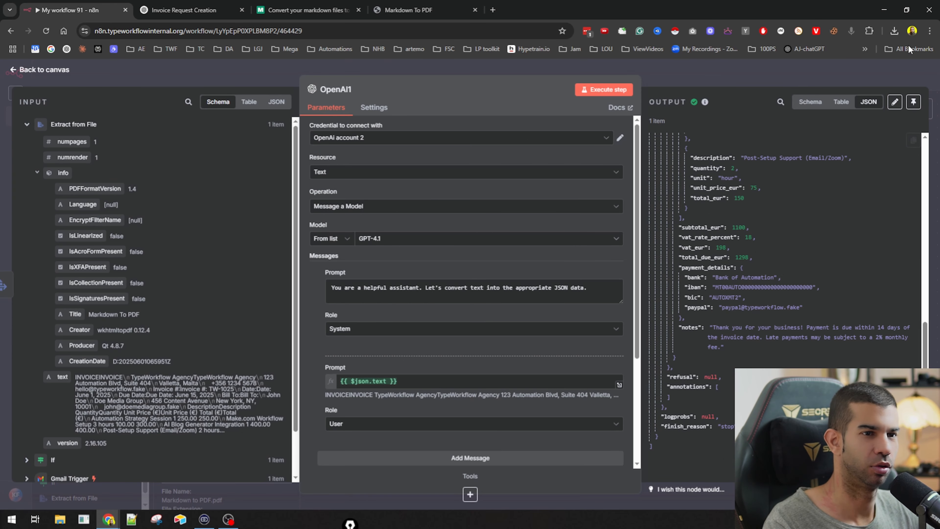
pyautogui.click(894, 31)
pyautogui.click(793, 77)
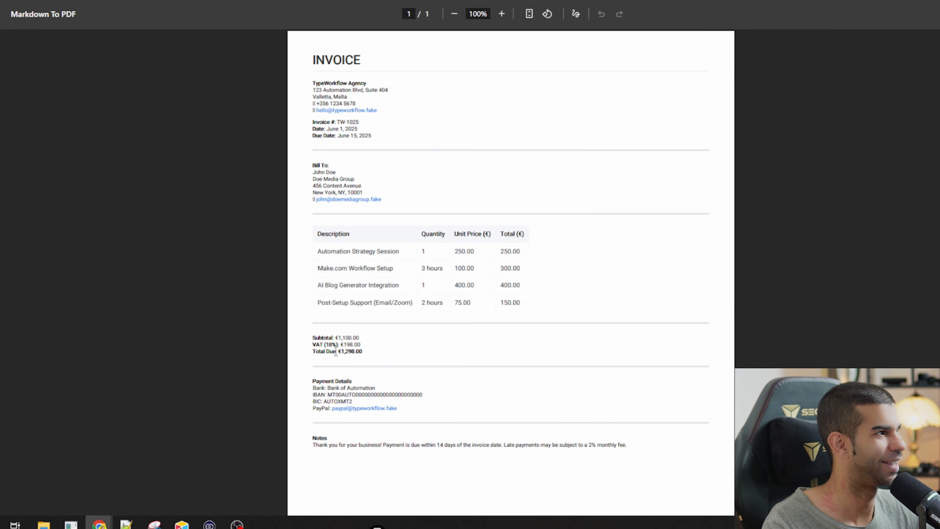
pyautogui.hotkey('ctrl', 'shift', 'Tab')
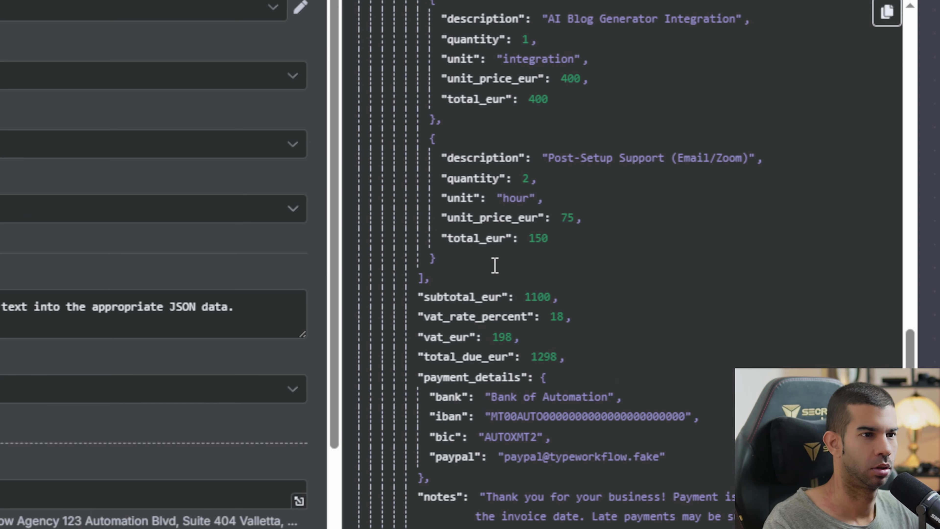
pyautogui.scroll(2, 535, 391)
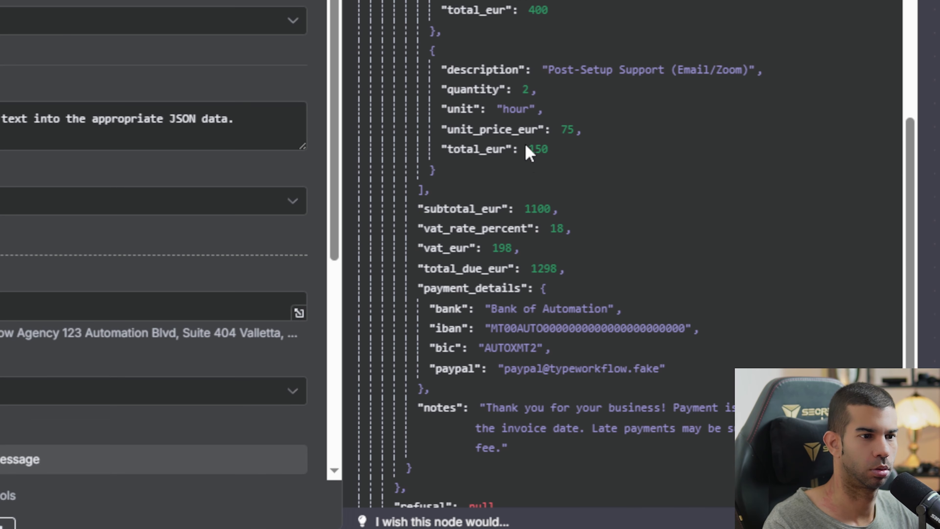
pyautogui.scroll(15, 600, 154)
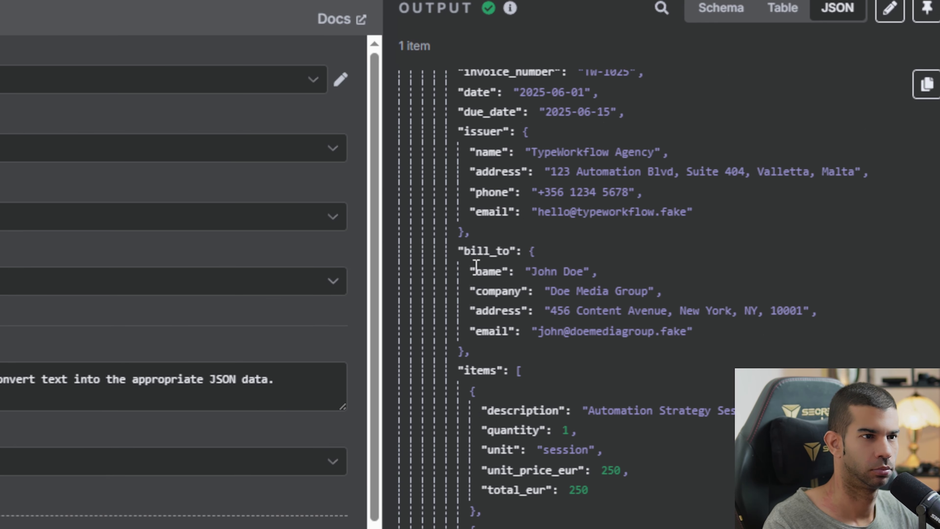
pyautogui.scroll(5, 477, 282)
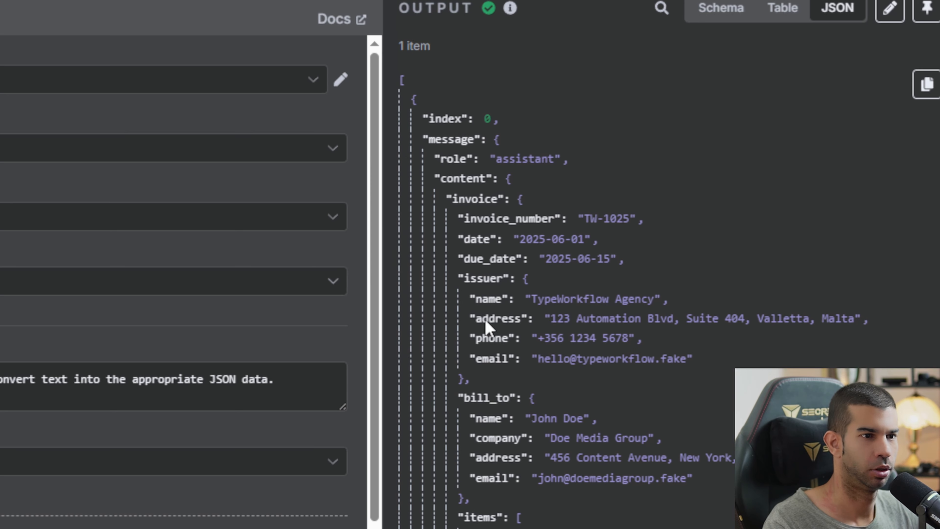
pyautogui.scroll(-15, 480, 267)
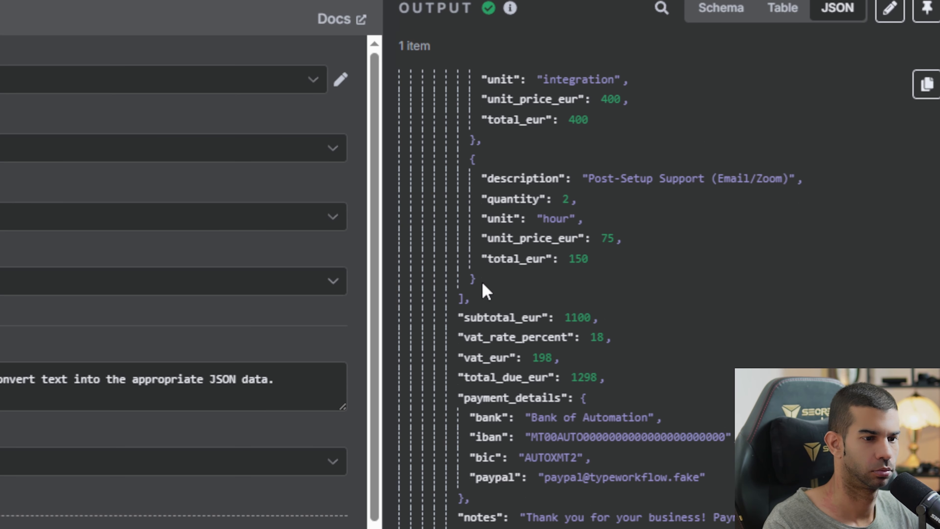
pyautogui.moveTo(537, 365); pyautogui.dragTo(605, 370)
pyautogui.click(646, 378)
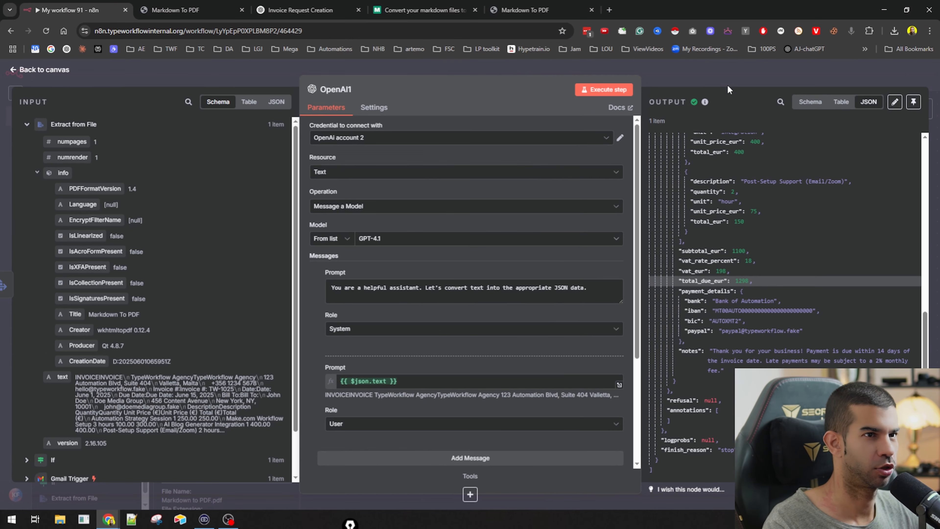
pyautogui.click(728, 86)
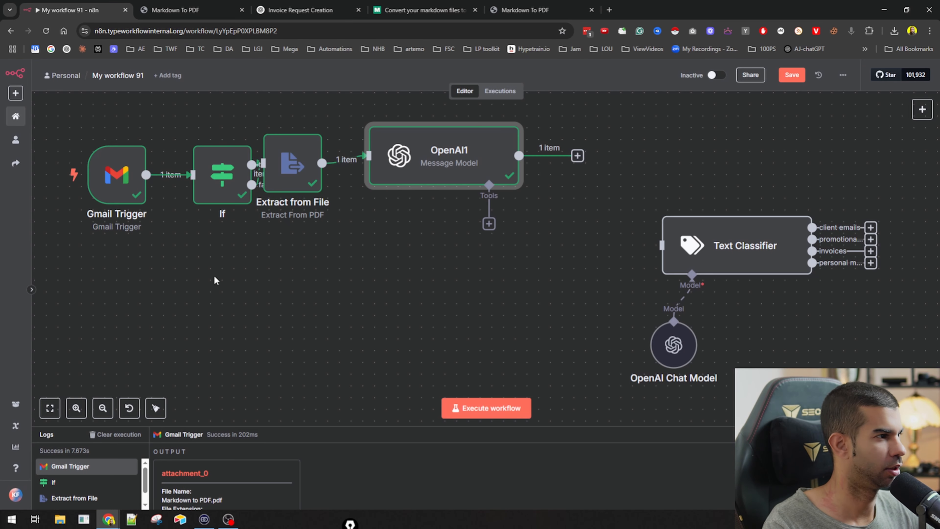
# Step: Line up the Gmail Trigger, If, Extract from File and OpenAI Message a Model nodes in one horizontal row lower on the canvas
pyautogui.moveTo(115, 184); pyautogui.dragTo(116, 298)
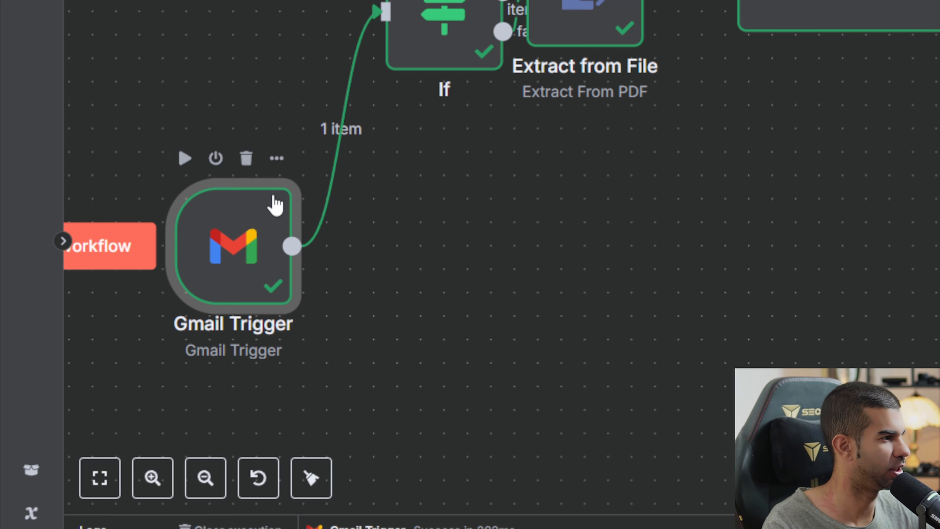
pyautogui.moveTo(387, 56); pyautogui.dragTo(344, 30)
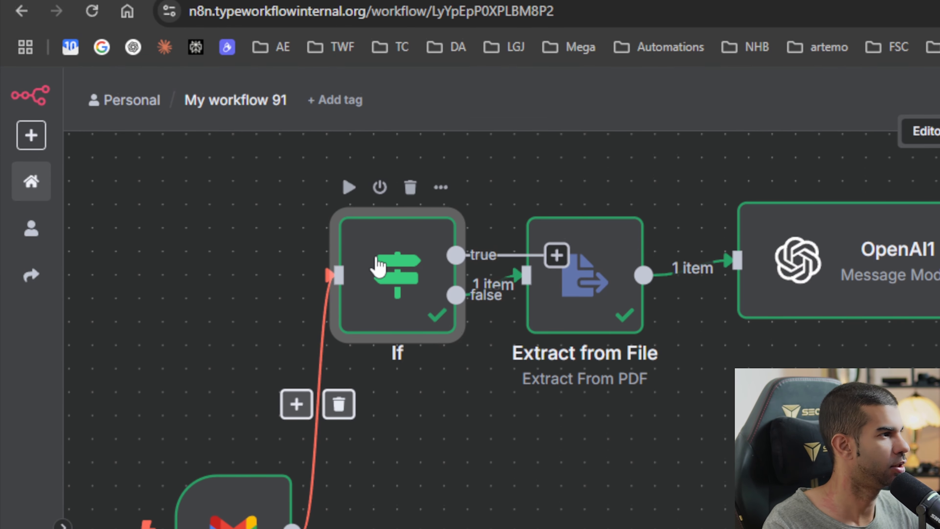
pyautogui.moveTo(377, 267); pyautogui.dragTo(400, 231)
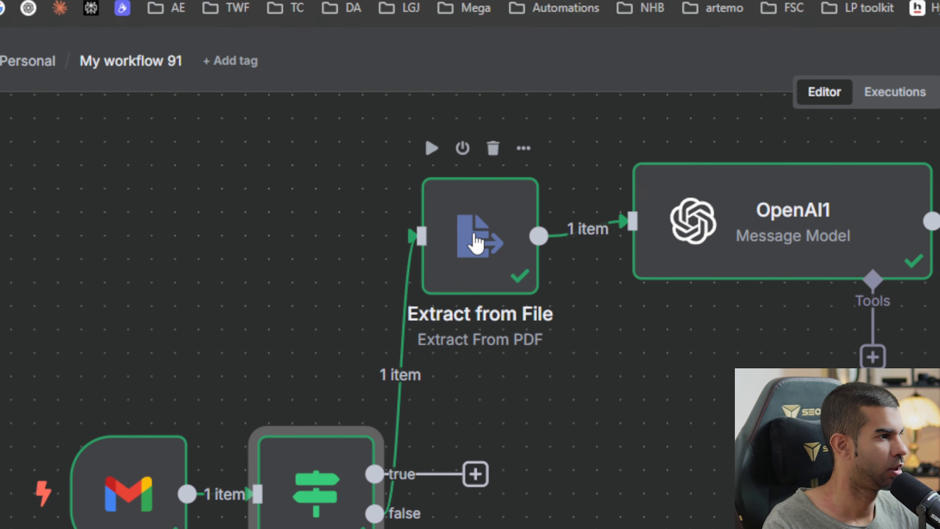
pyautogui.moveTo(479, 242); pyautogui.dragTo(482, 319)
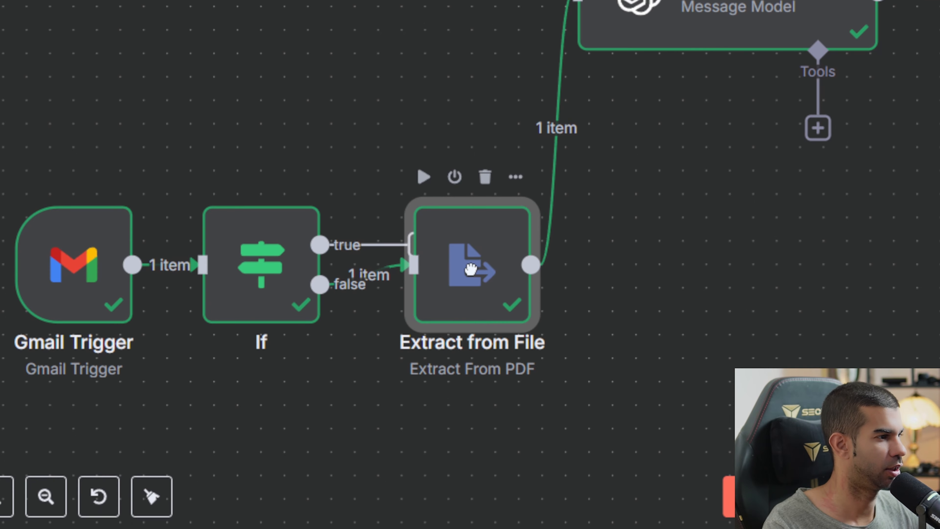
pyautogui.moveTo(471, 269)
pyautogui.mouseDown()
pyautogui.moveTo(472, 292)
pyautogui.moveTo(473, 269)
pyautogui.mouseUp()
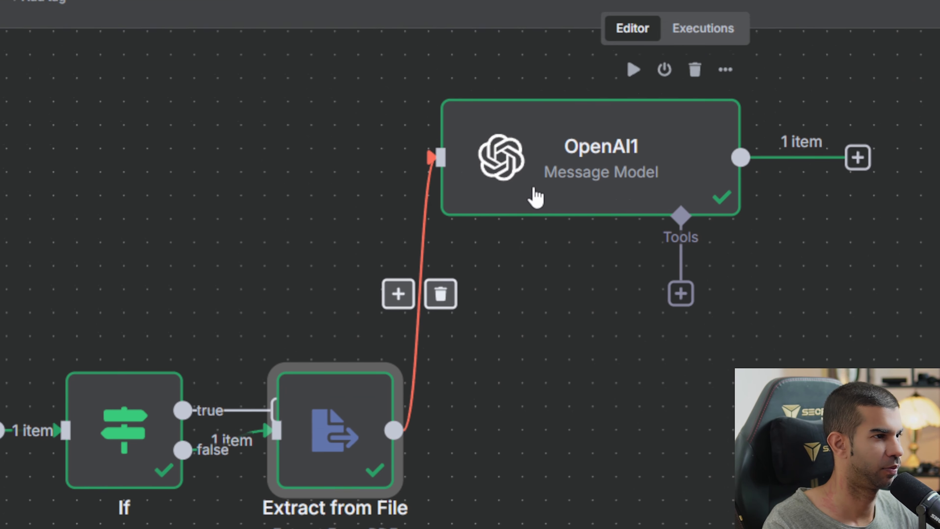
pyautogui.moveTo(677, 29); pyautogui.dragTo(740, 239)
pyautogui.moveTo(484, 306); pyautogui.dragTo(475, 352)
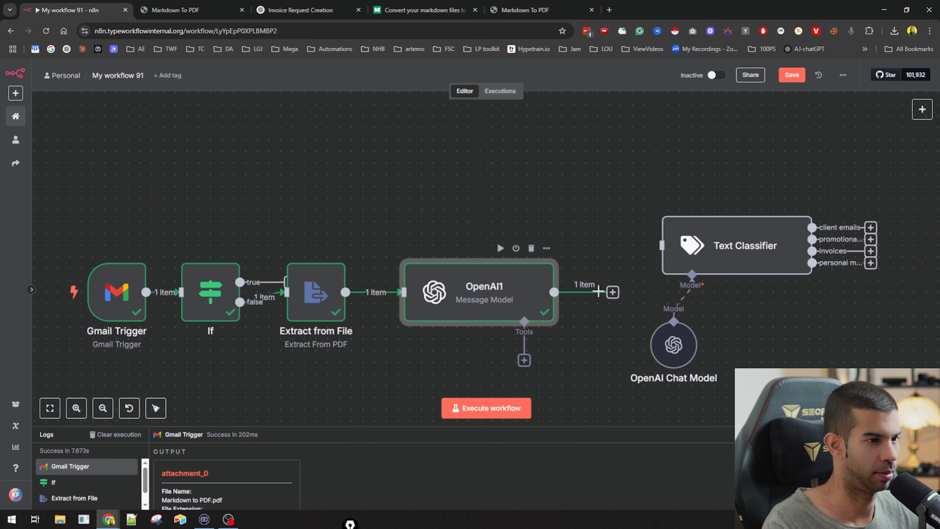
# Step: Shift the Gmail Trigger row further down and place the Text Classifier with its chat model above it, beneath the Gmail label nodes
pyautogui.scroll(-5, 451, 254)
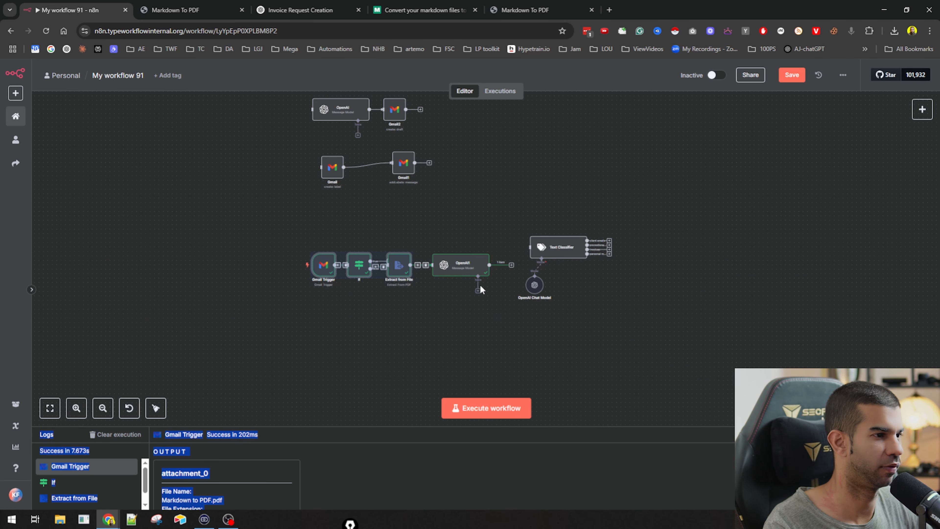
pyautogui.moveTo(264, 228); pyautogui.dragTo(448, 321)
pyautogui.moveTo(492, 206); pyautogui.dragTo(603, 309)
pyautogui.moveTo(511, 243); pyautogui.dragTo(306, 213)
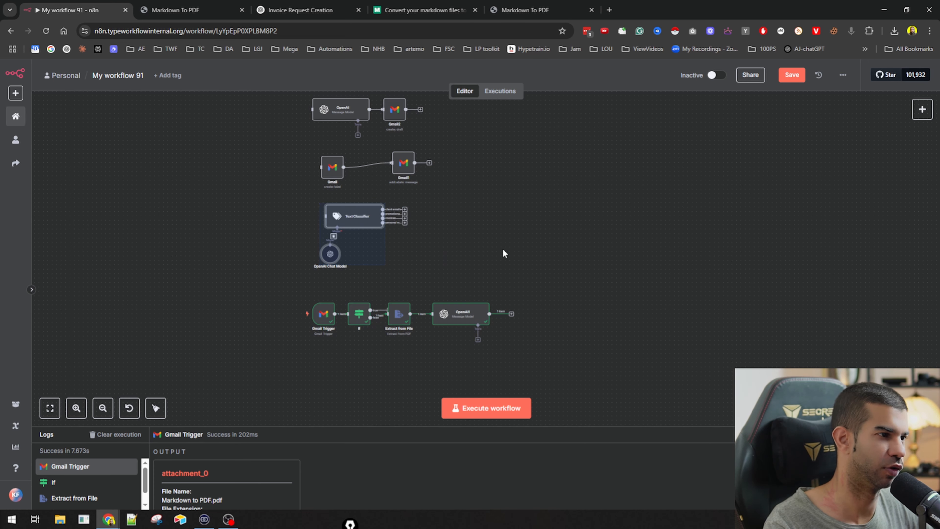
pyautogui.click(540, 256)
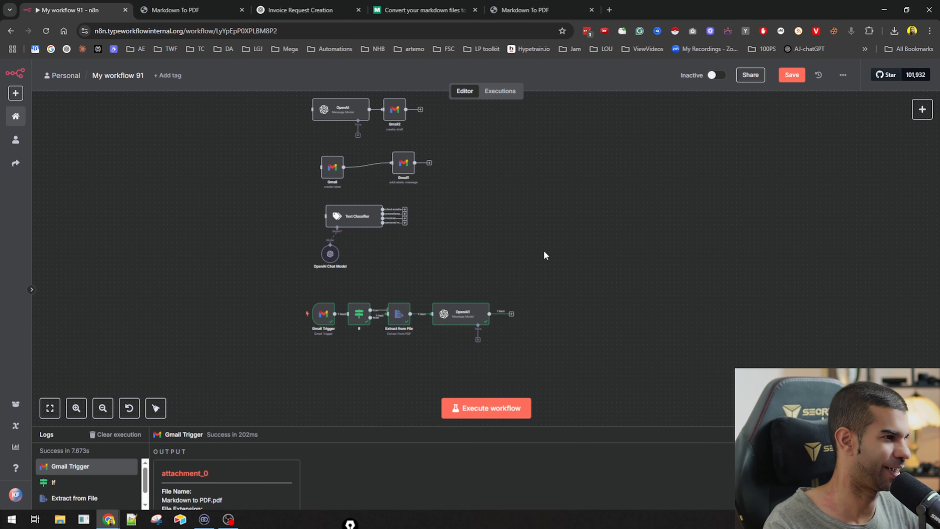